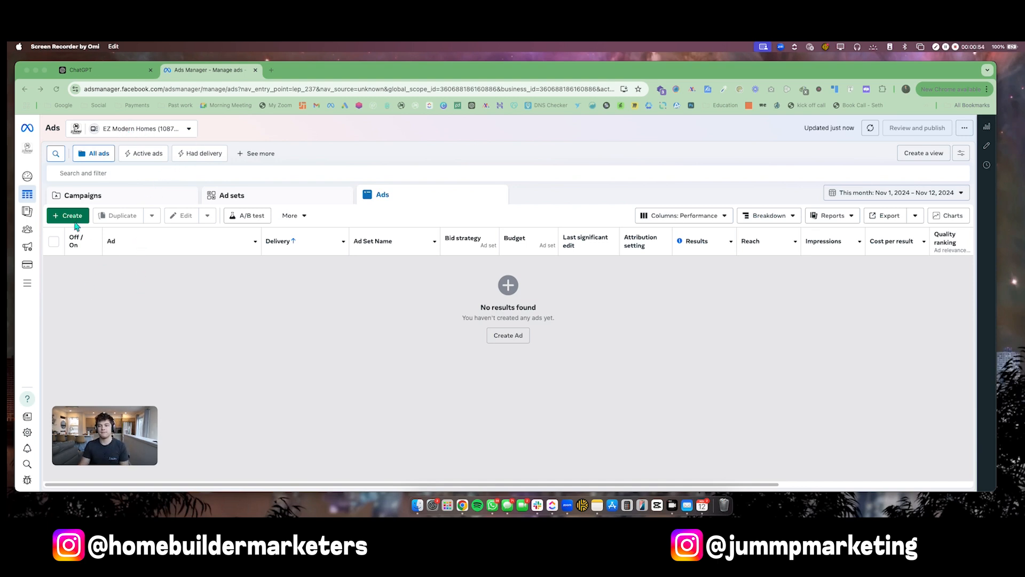
# Create a new auction campaign with the Leads objective, using the manual leads campaign setup.
pyautogui.click(93, 286)
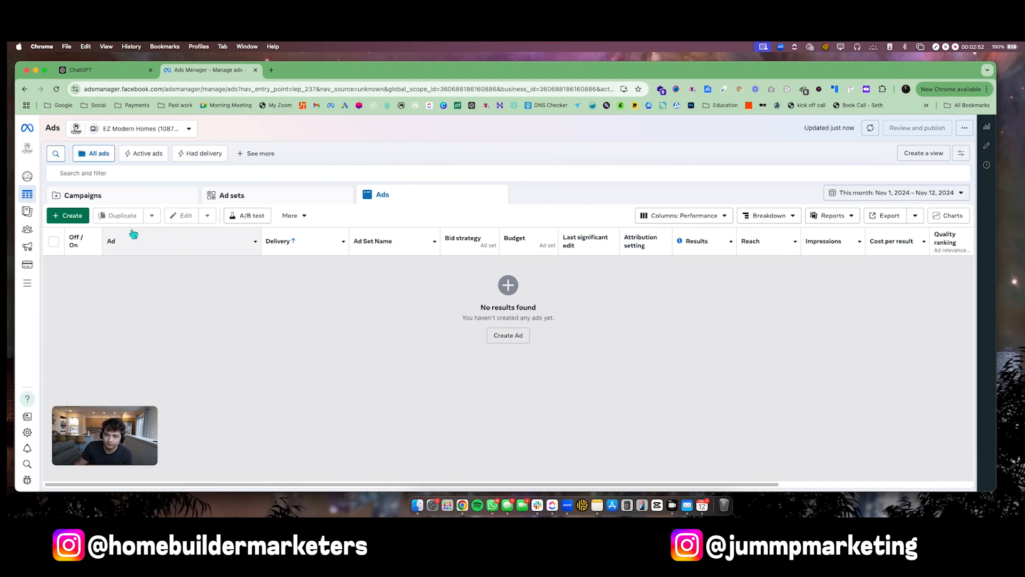
pyautogui.click(87, 219)
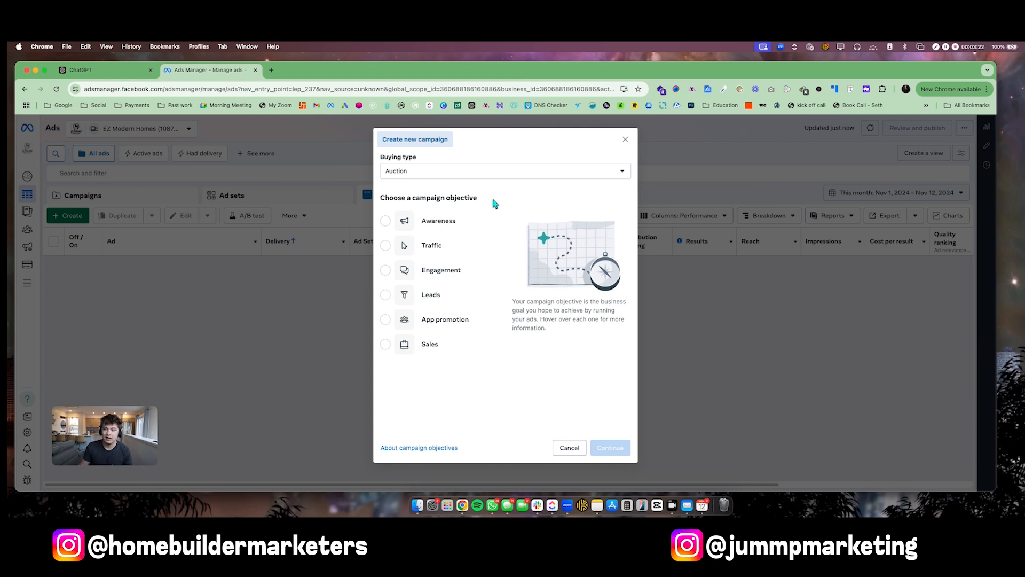
pyautogui.moveTo(428, 258)
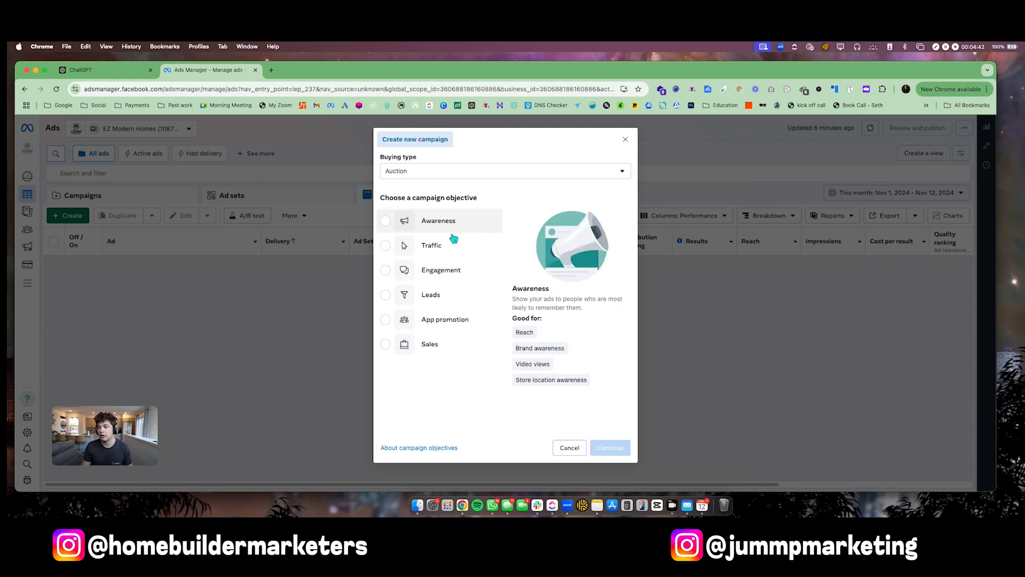
pyautogui.click(434, 297)
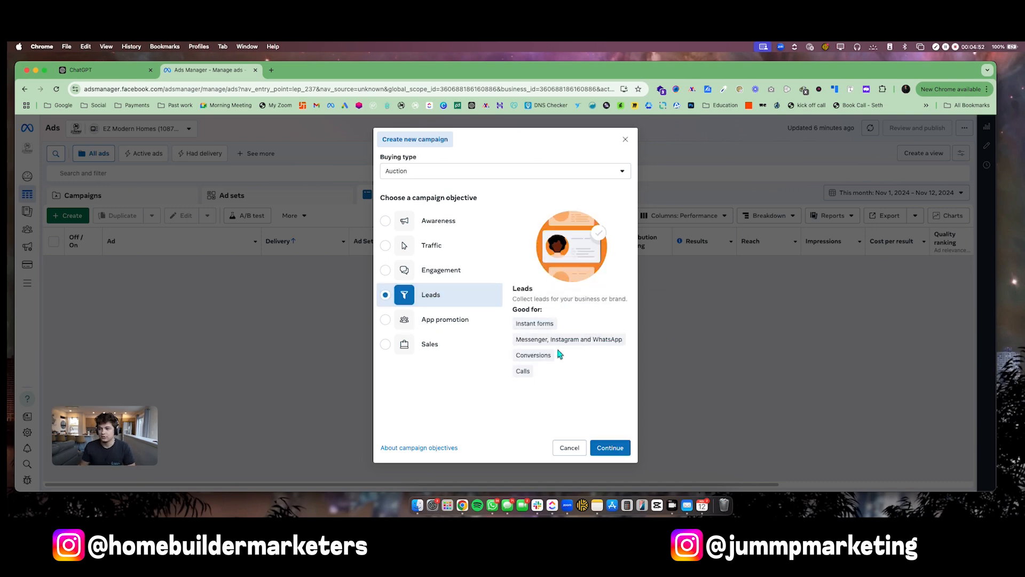
pyautogui.click(610, 448)
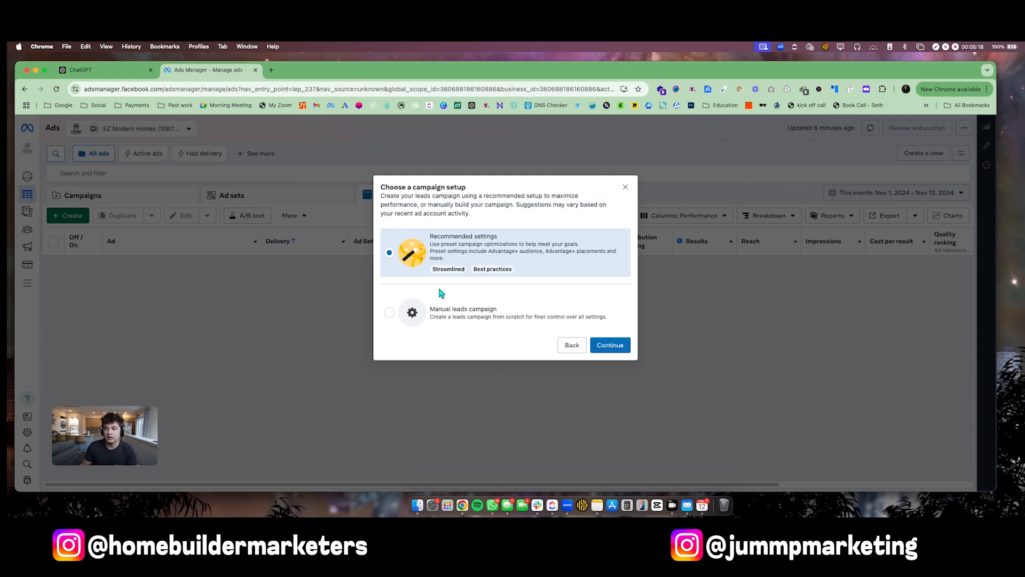
pyautogui.click(464, 309)
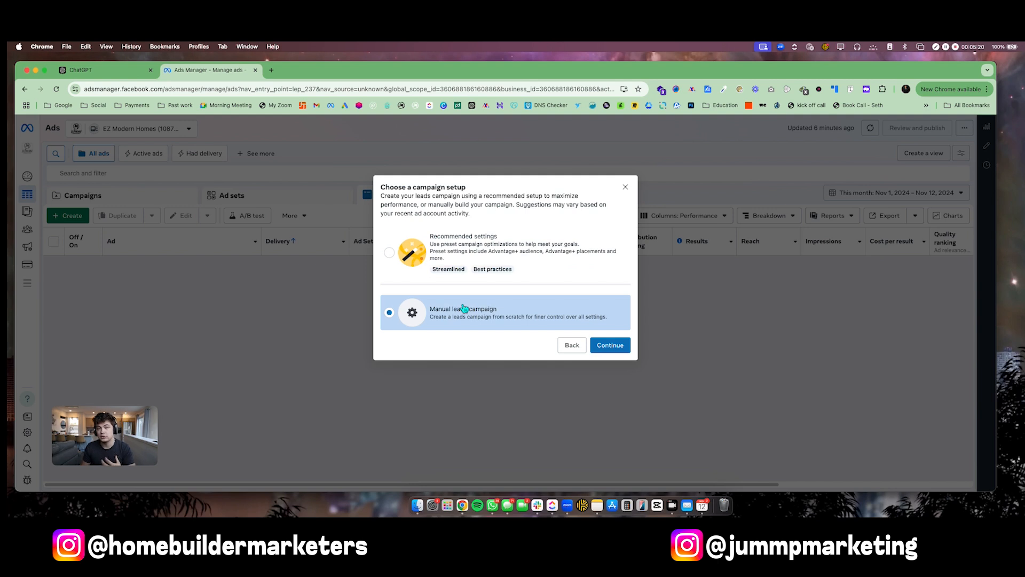
pyautogui.click(607, 345)
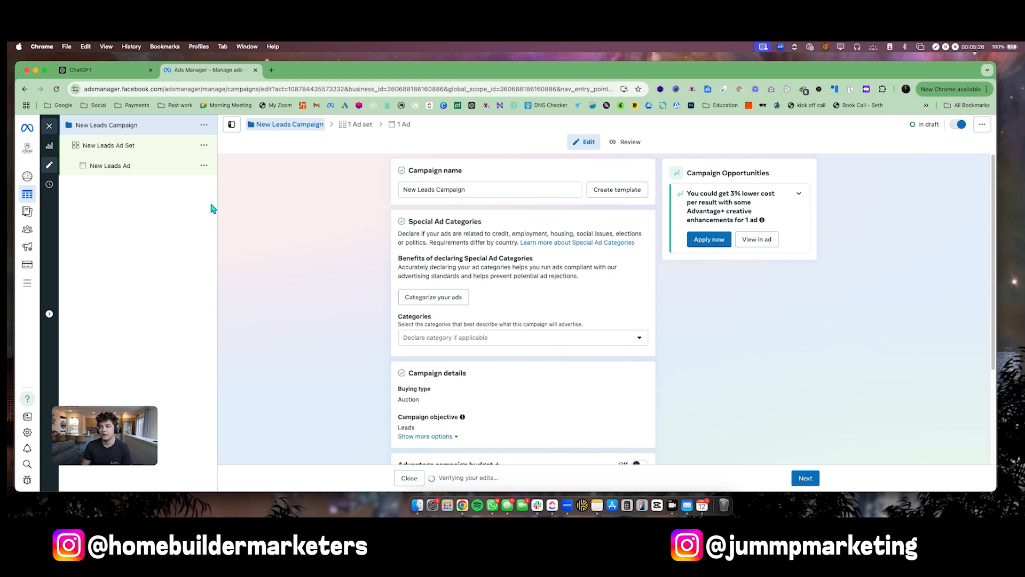
# Rename the campaign as "Ez Modern Homes Campaign" and correct the spelling of its last word.
pyautogui.tripleClick(452, 189)
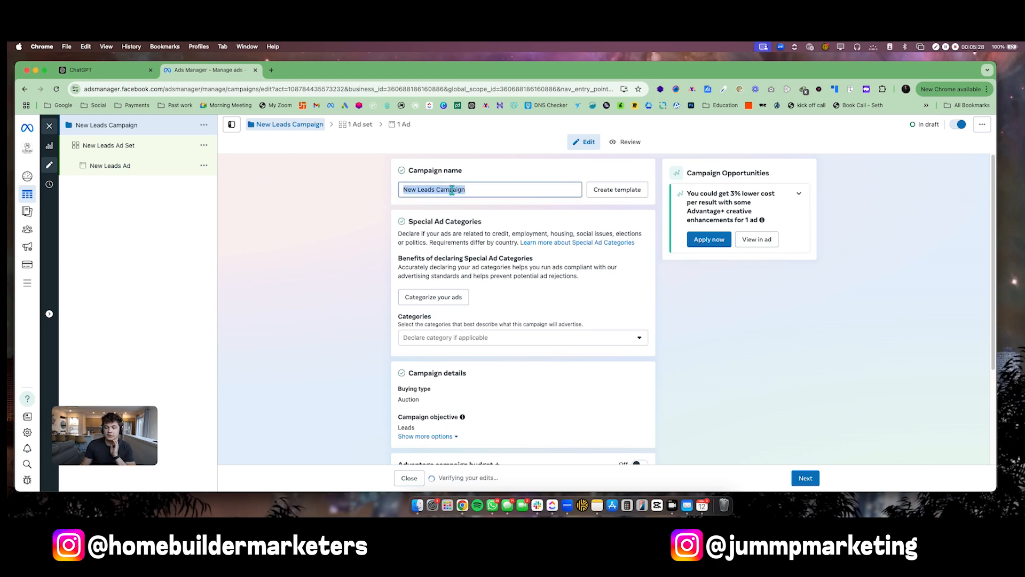
pyautogui.write('E')
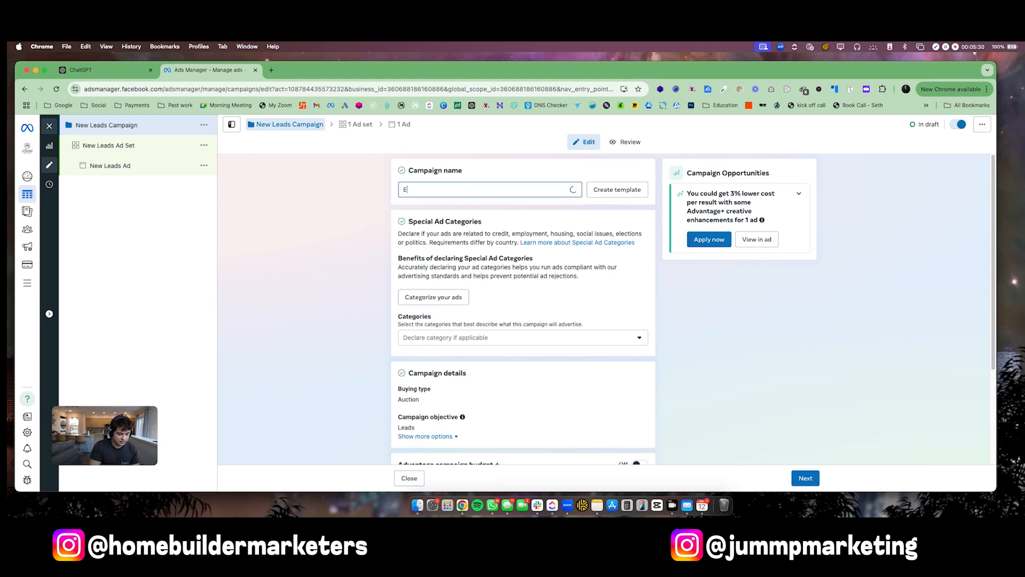
pyautogui.write('z Mode')
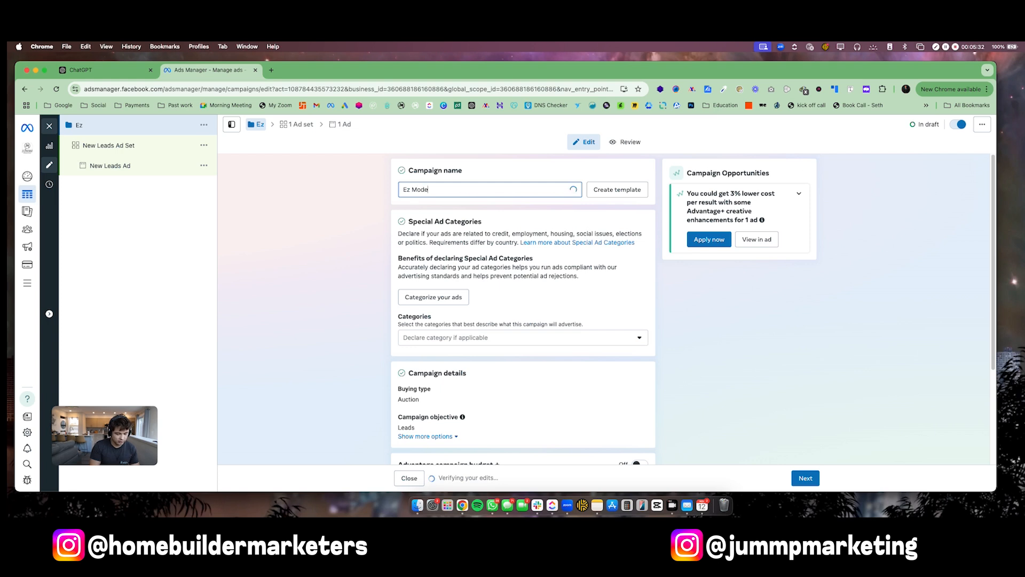
pyautogui.write('rn Homes ')
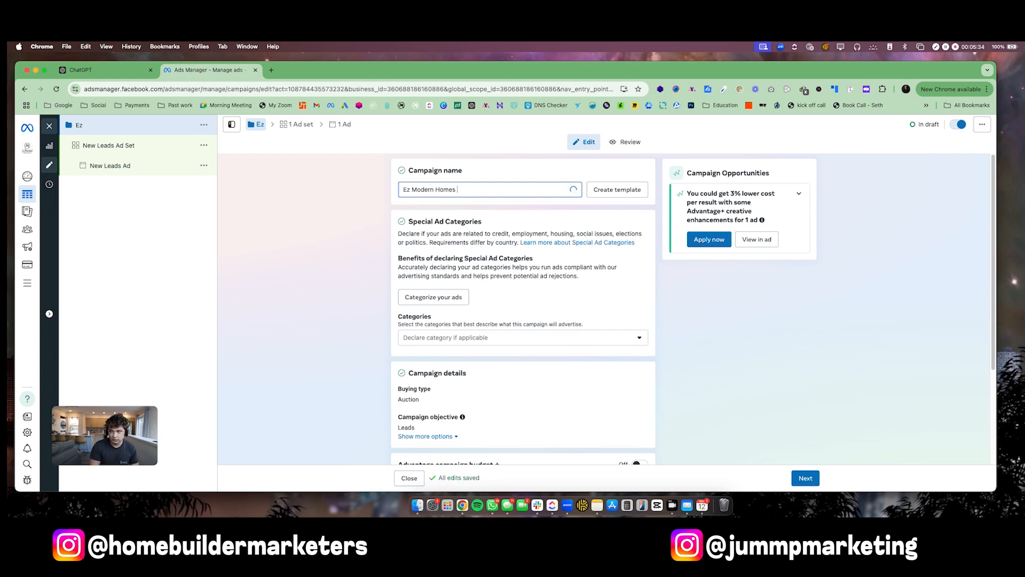
pyautogui.write('Campai')
pyautogui.write('gin')
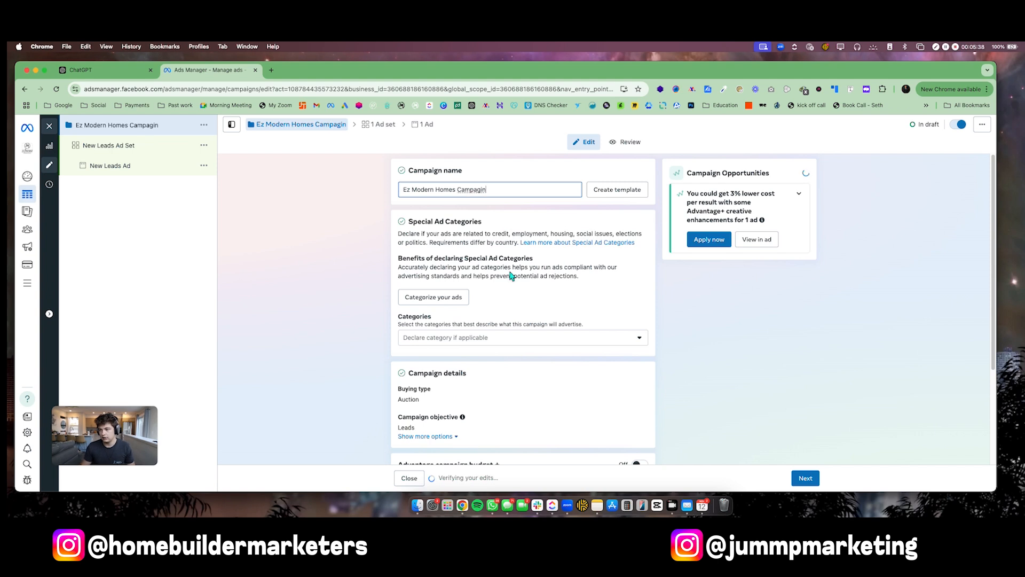
pyautogui.scroll(-1, 518, 264)
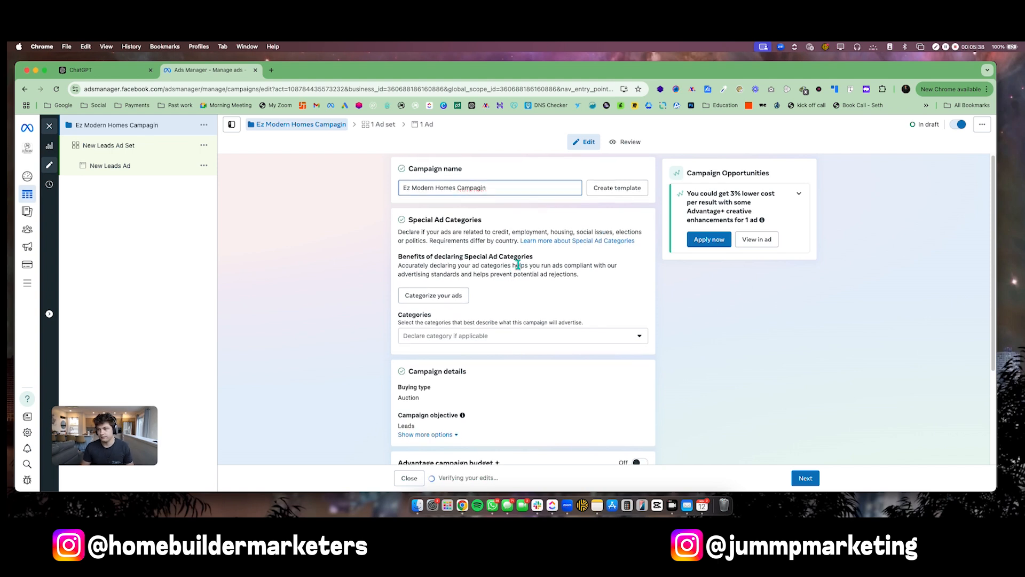
pyautogui.rightClick(478, 187)
pyautogui.click(488, 193)
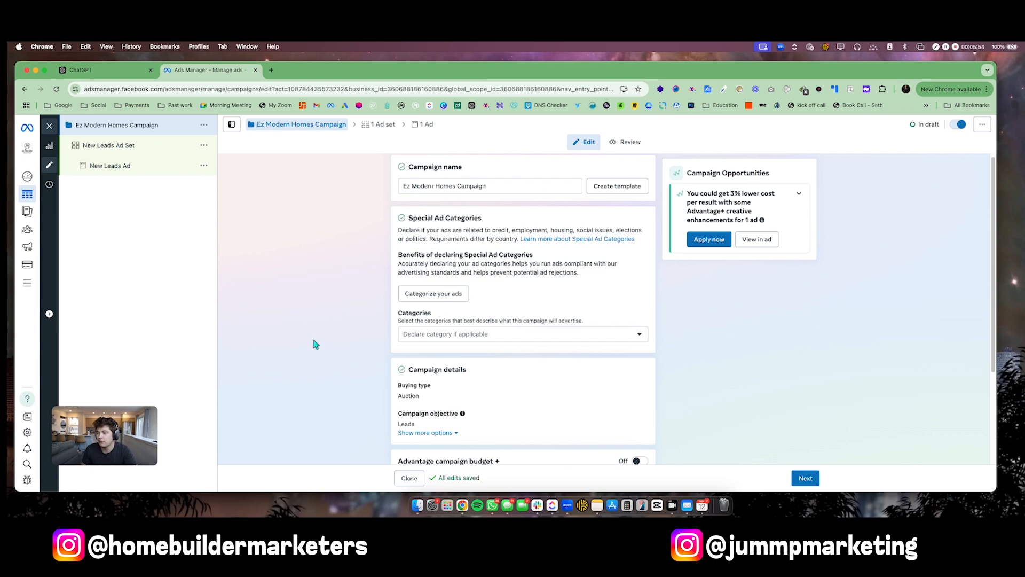
# Look over the Special Ad Categories questionnaire, starting with the credit question, and leave it without declaring a category.
pyautogui.click(428, 293)
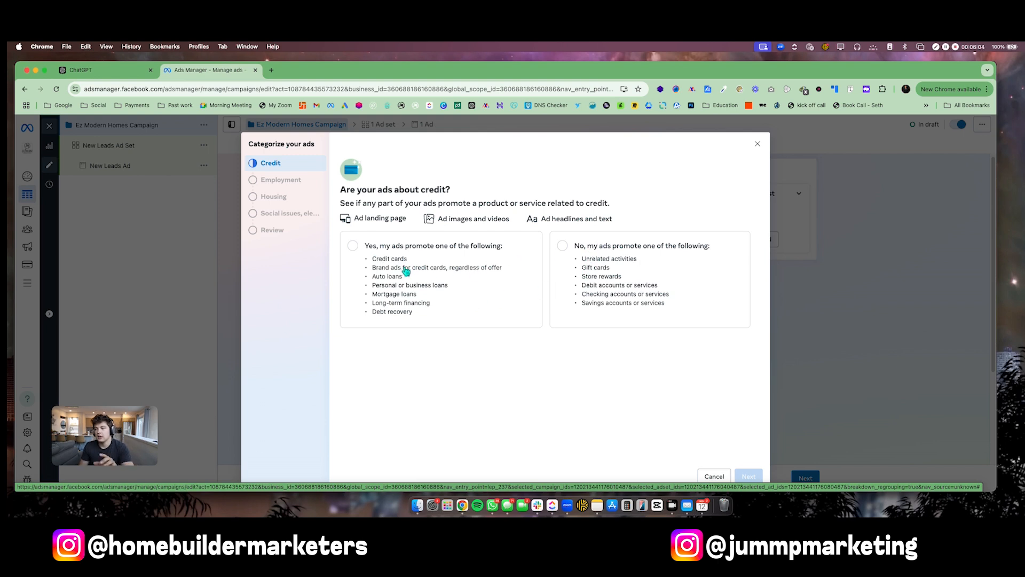
pyautogui.click(757, 144)
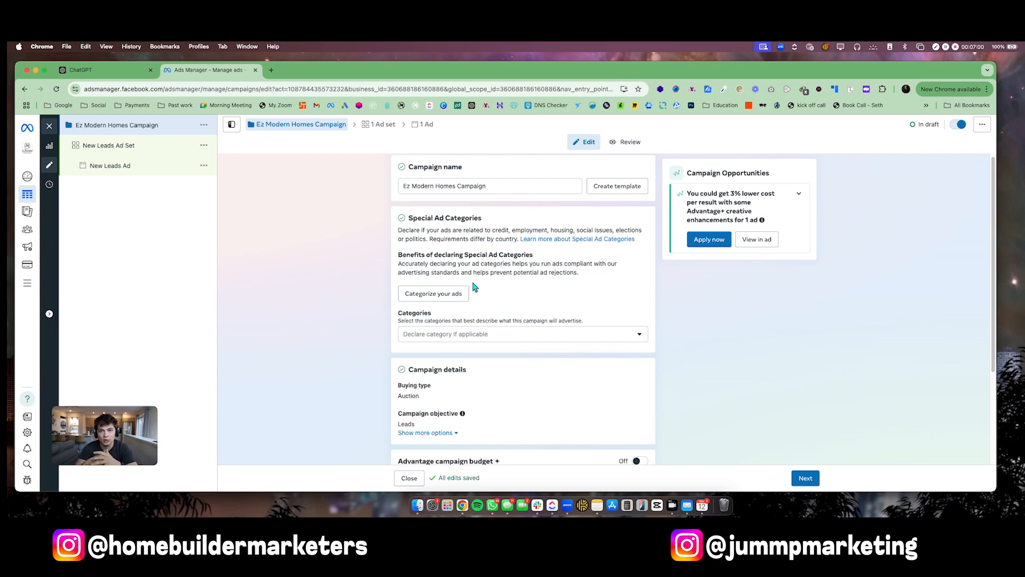
pyautogui.scroll(-2, 427, 315)
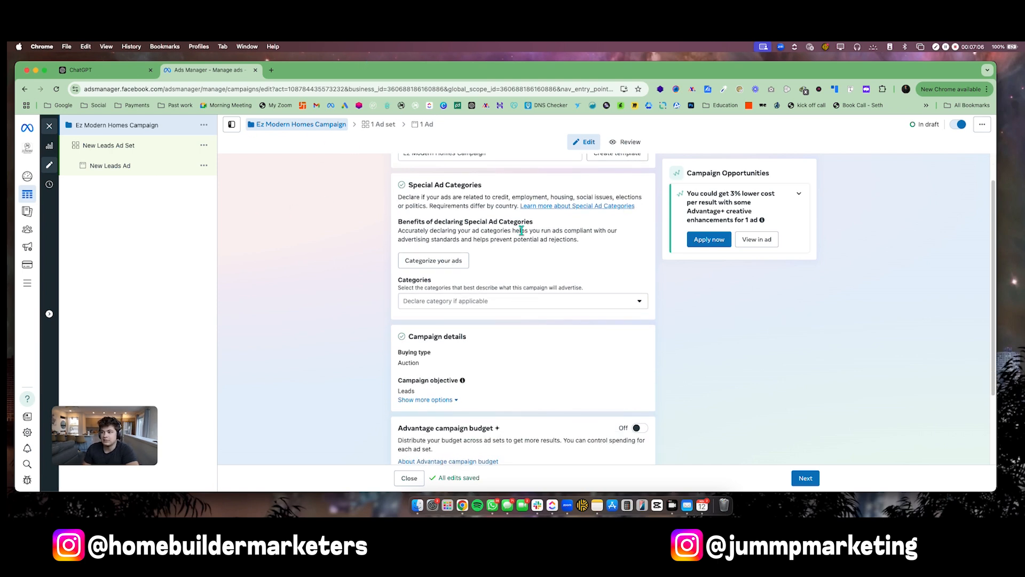
pyautogui.scroll(2, 521, 231)
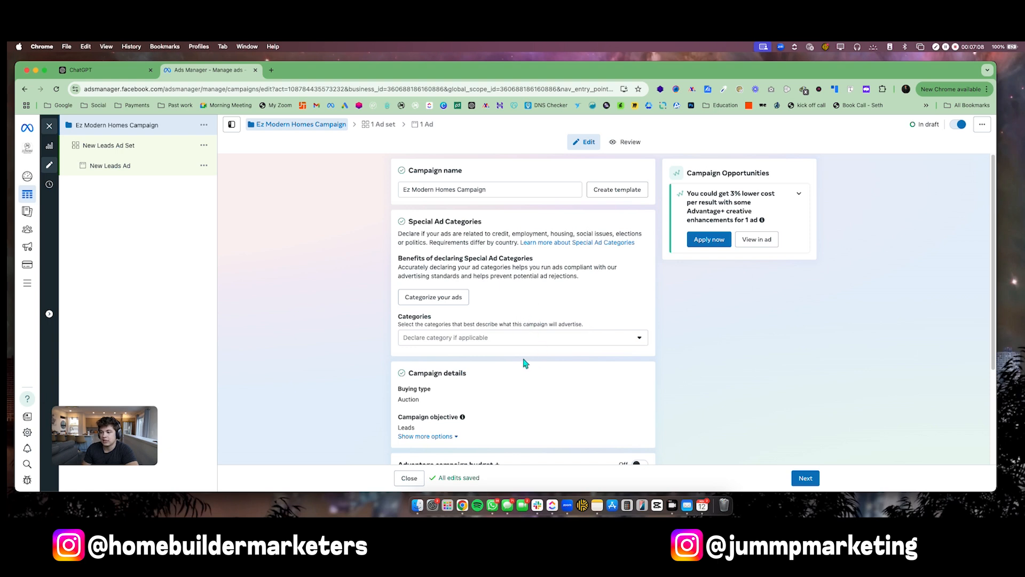
# Examine the buying type choices and the campaign spending limit option in the campaign details.
pyautogui.scroll(-1, 524, 362)
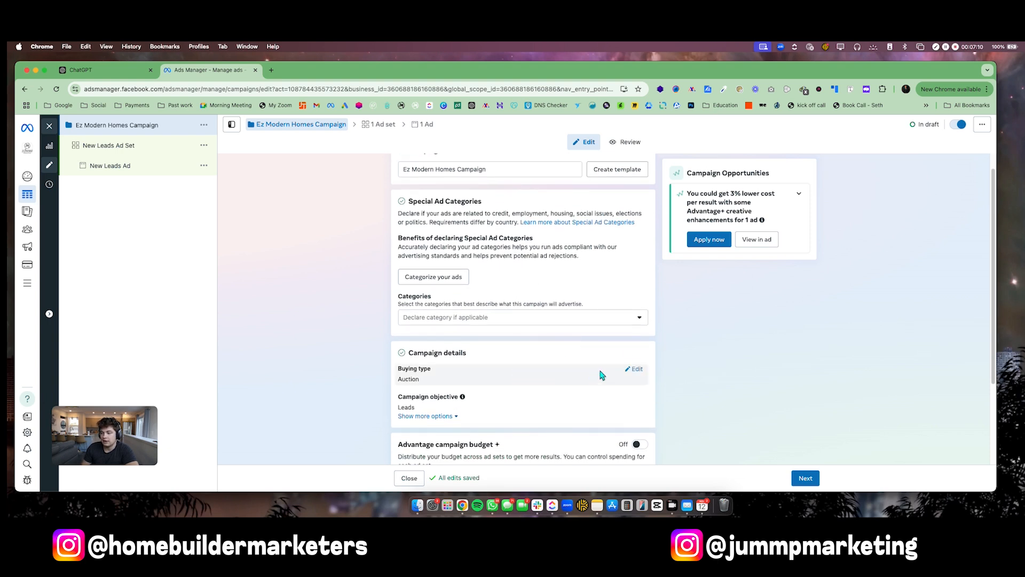
pyautogui.click(636, 369)
pyautogui.click(476, 381)
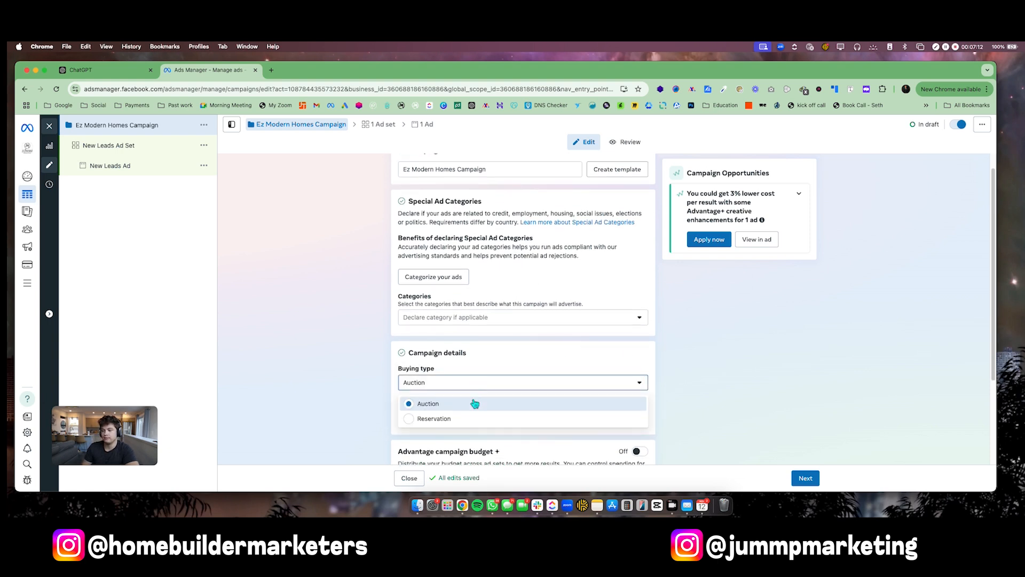
pyautogui.click(732, 385)
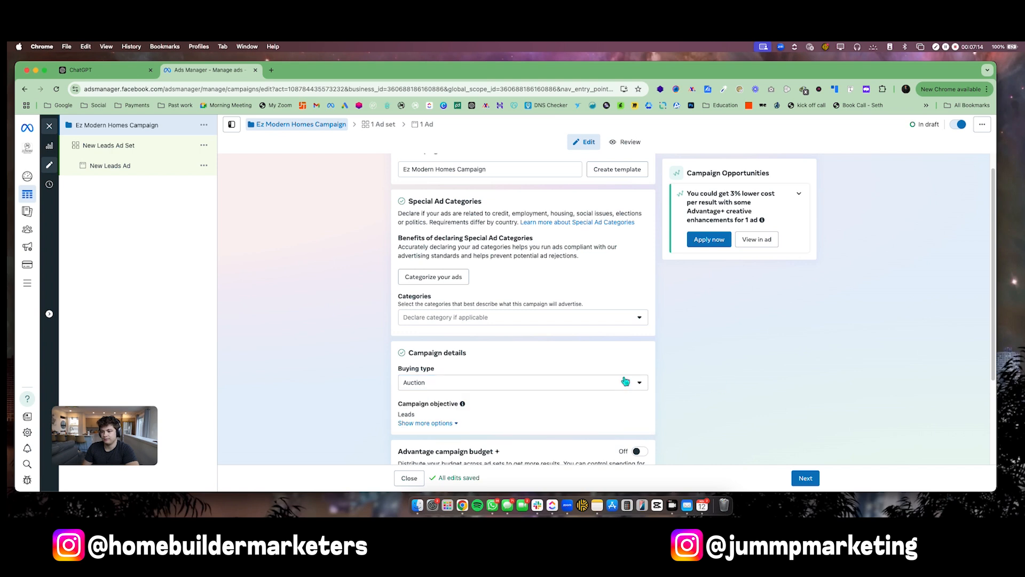
pyautogui.scroll(-5, 625, 380)
pyautogui.click(449, 303)
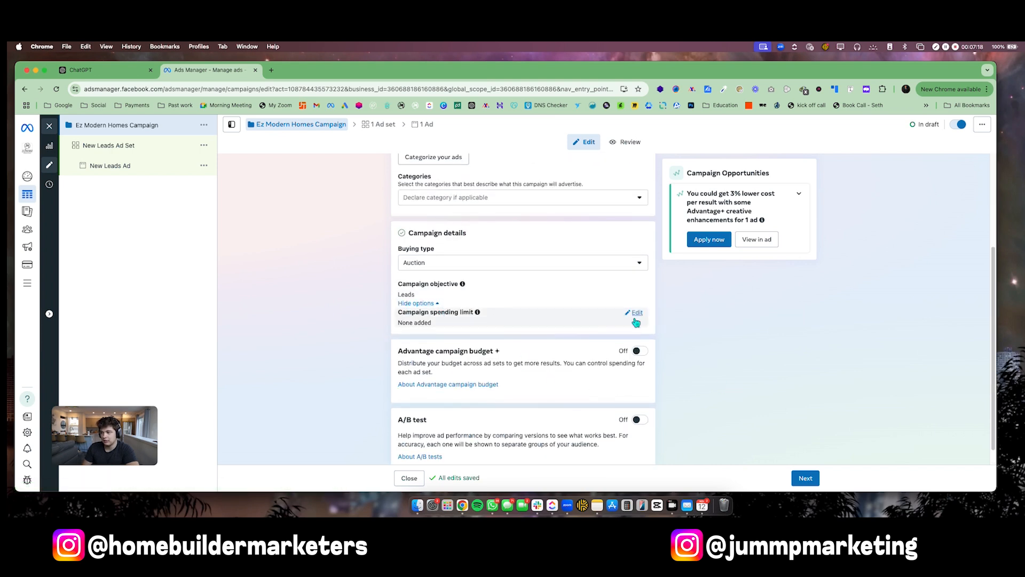
pyautogui.click(636, 315)
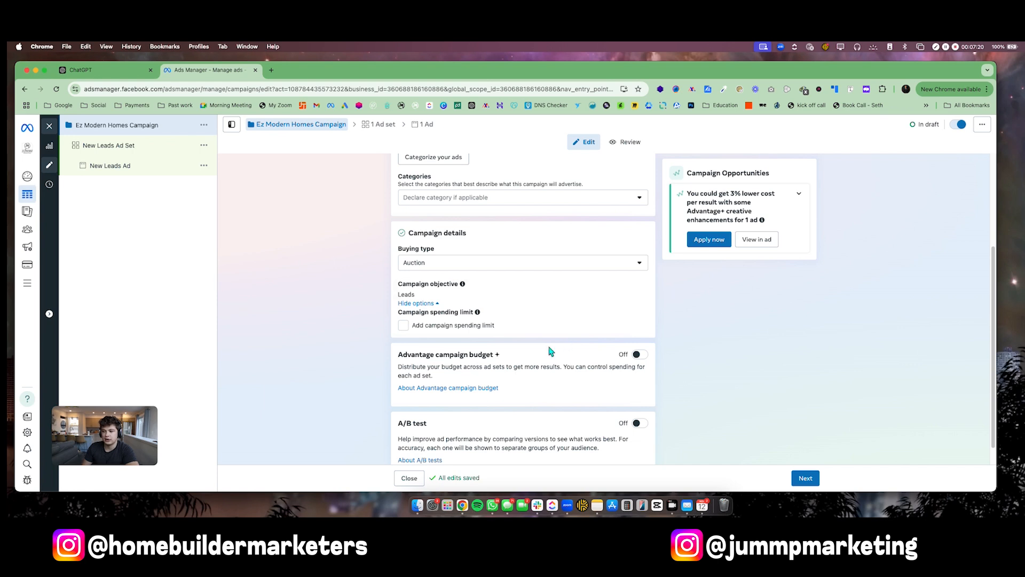
# Turn on the A/B test to review its test variable, duration and winner metric settings, and turn it off again.
pyautogui.scroll(-1, 550, 350)
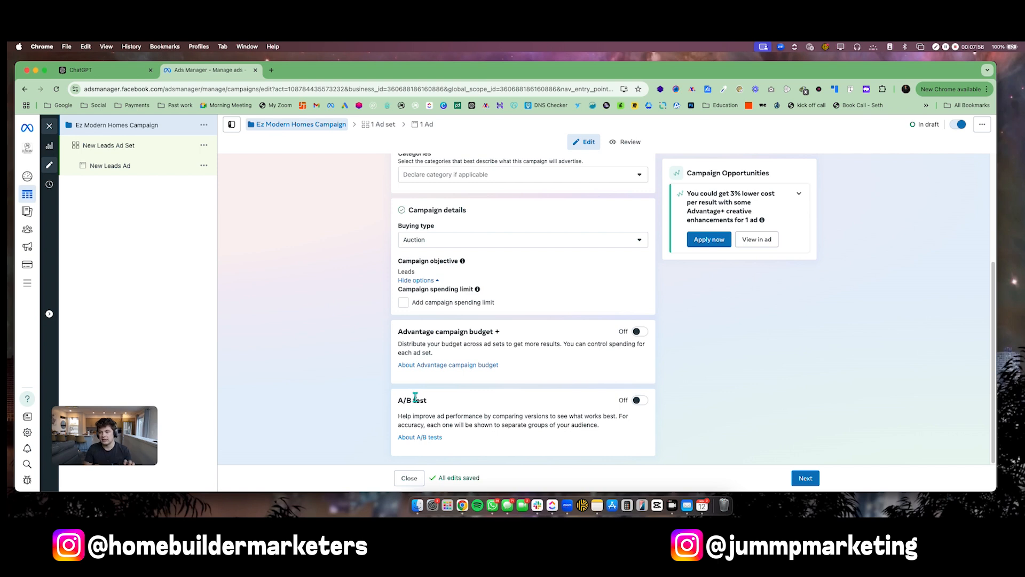
pyautogui.click(641, 400)
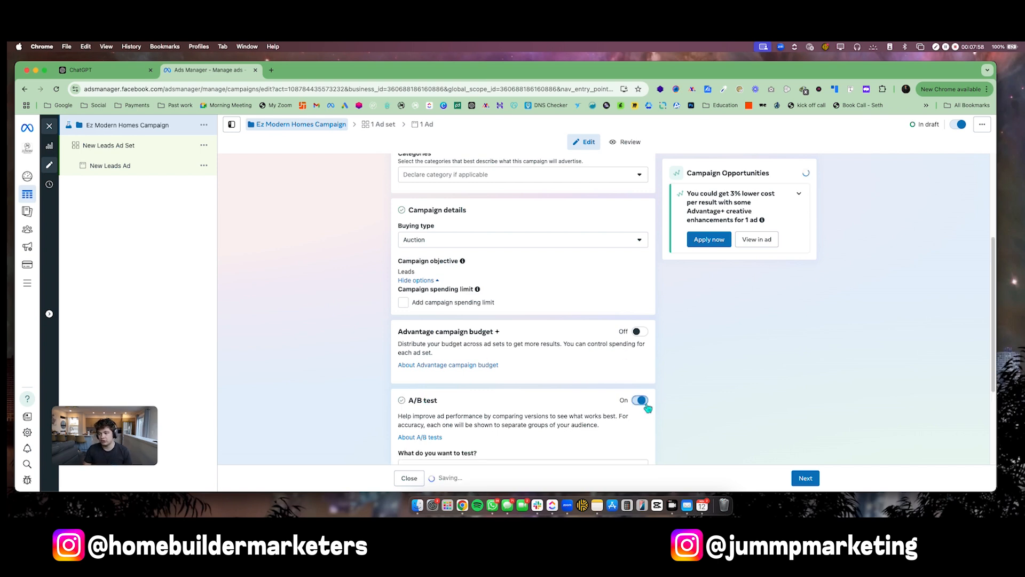
pyautogui.scroll(-3, 591, 401)
pyautogui.click(574, 359)
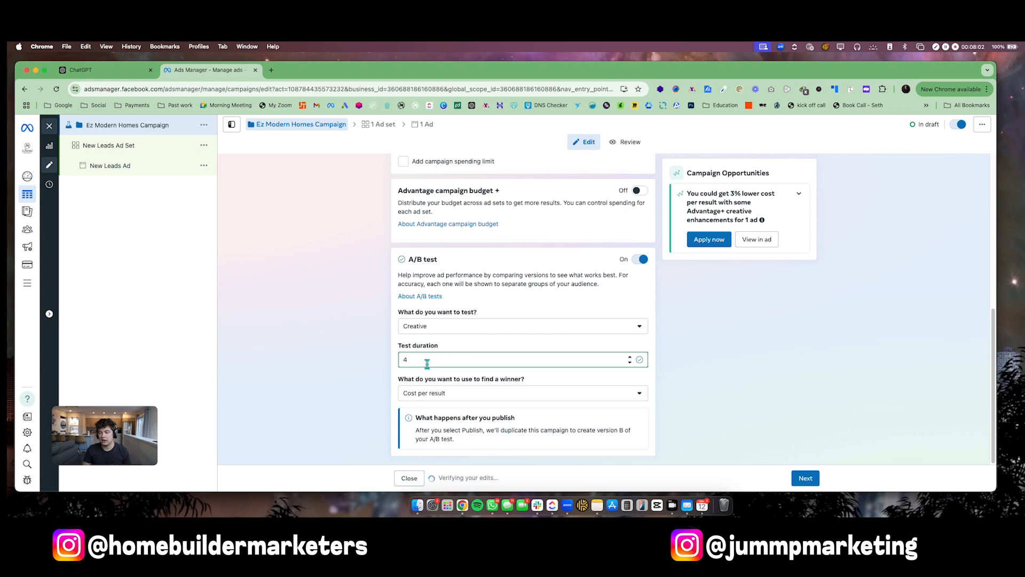
pyautogui.click(483, 330)
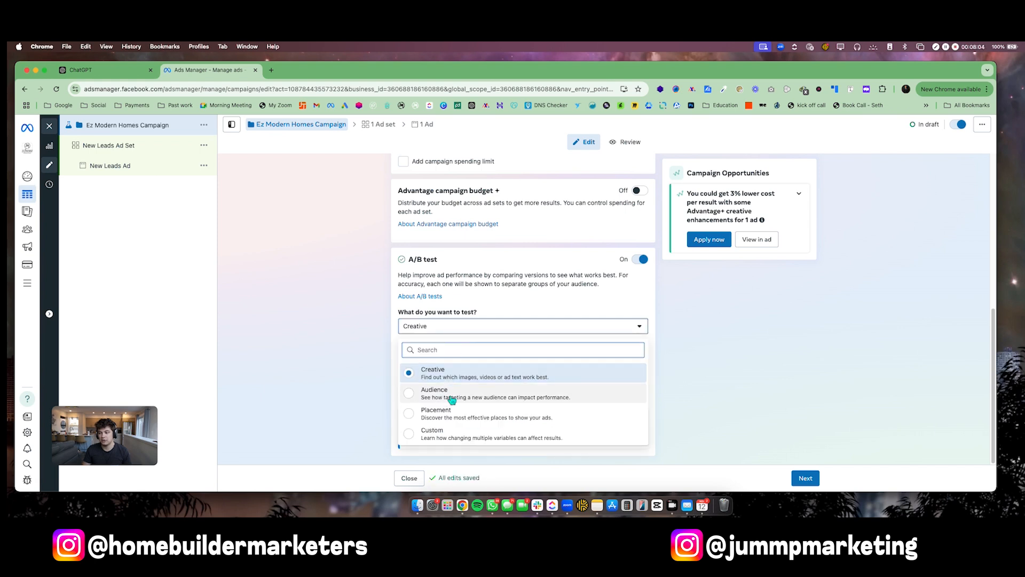
pyautogui.click(700, 351)
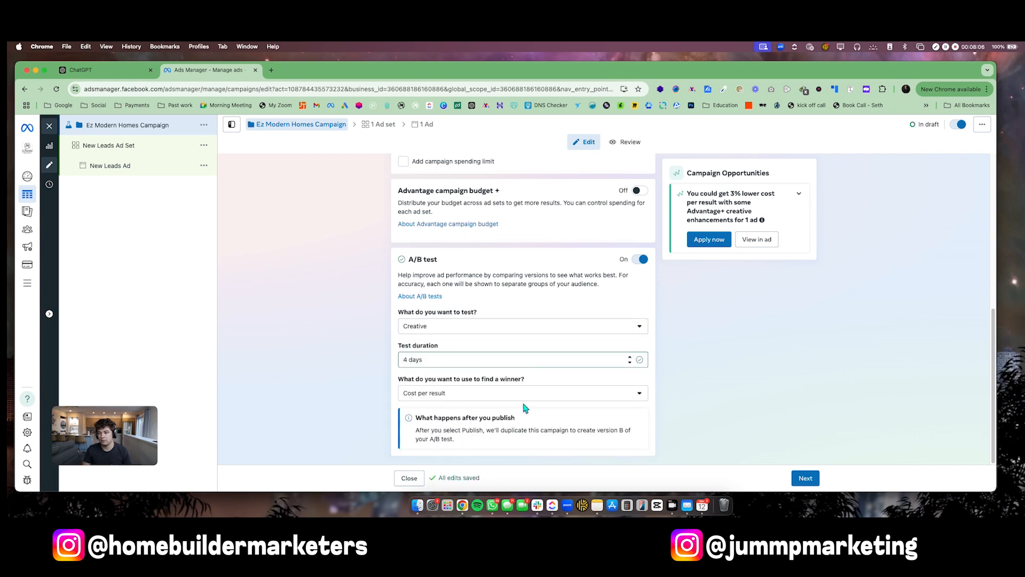
pyautogui.click(515, 395)
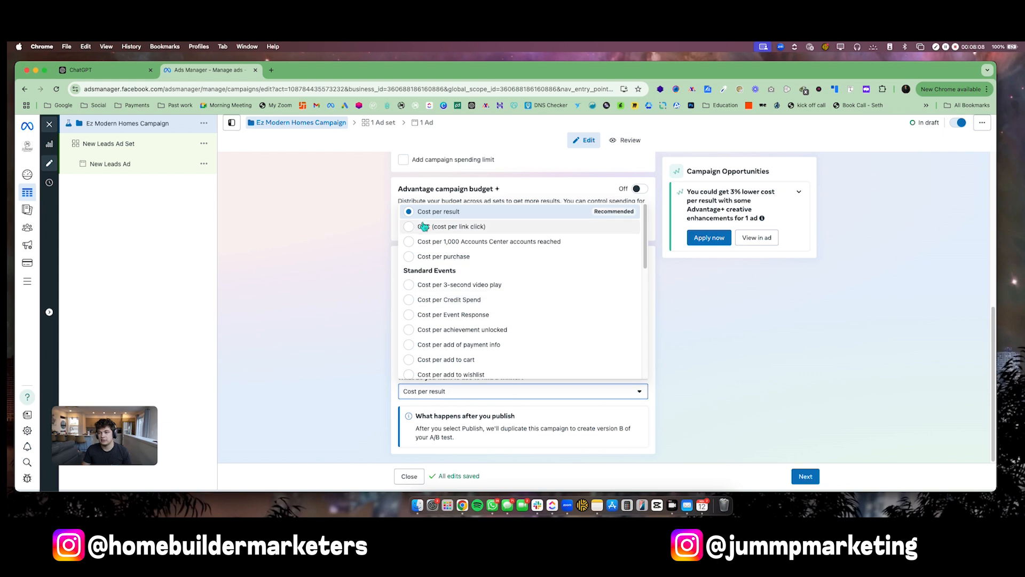
pyautogui.click(756, 323)
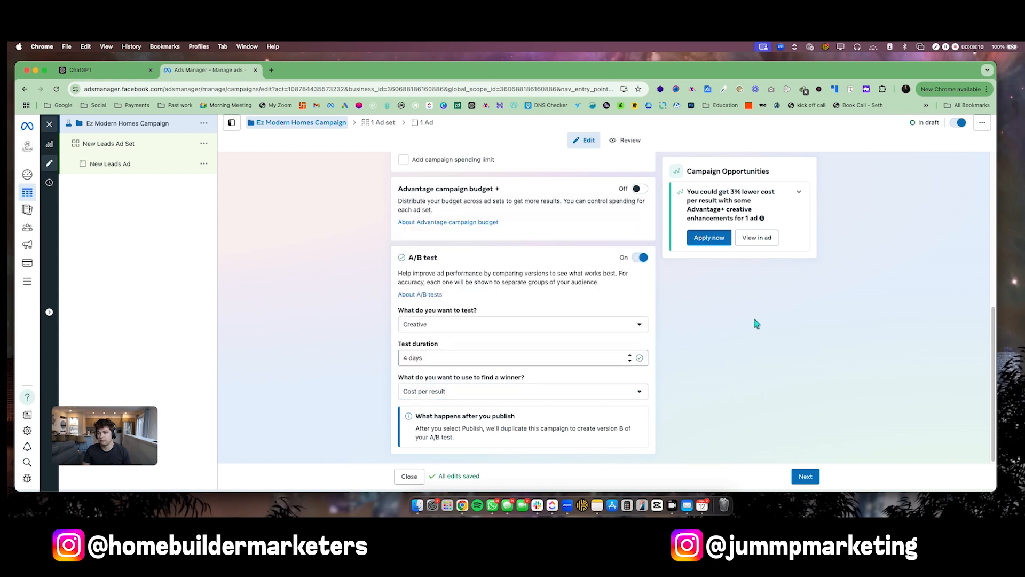
pyautogui.click(643, 258)
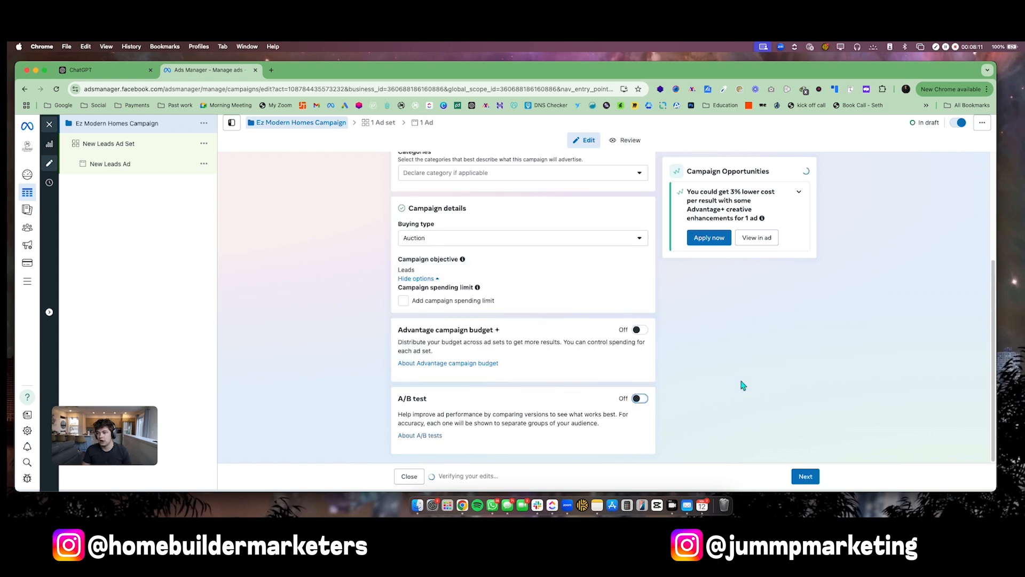
# Continue to the ad set settings and look over the available conversion locations.
pyautogui.click(803, 476)
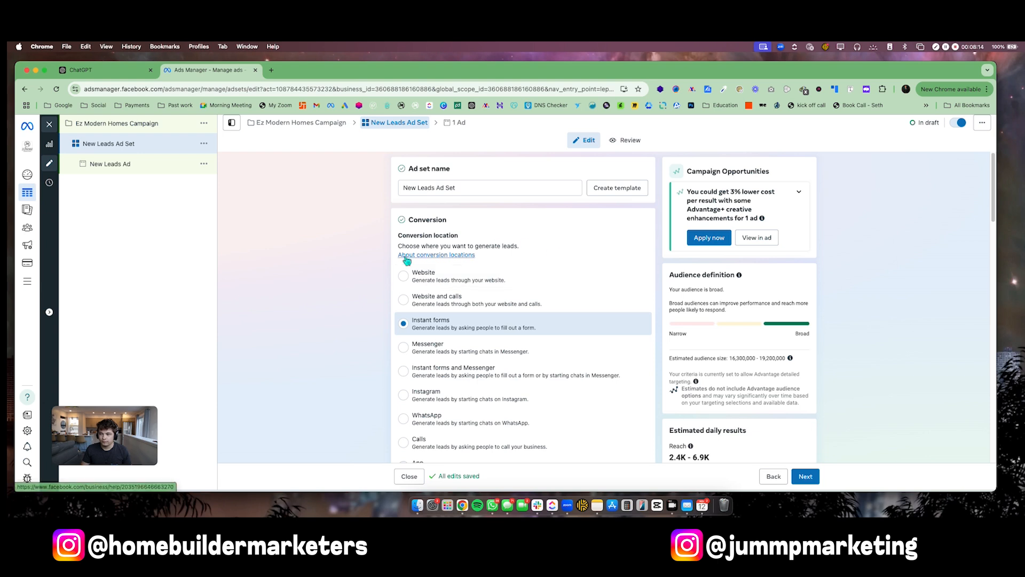
pyautogui.scroll(-1, 407, 259)
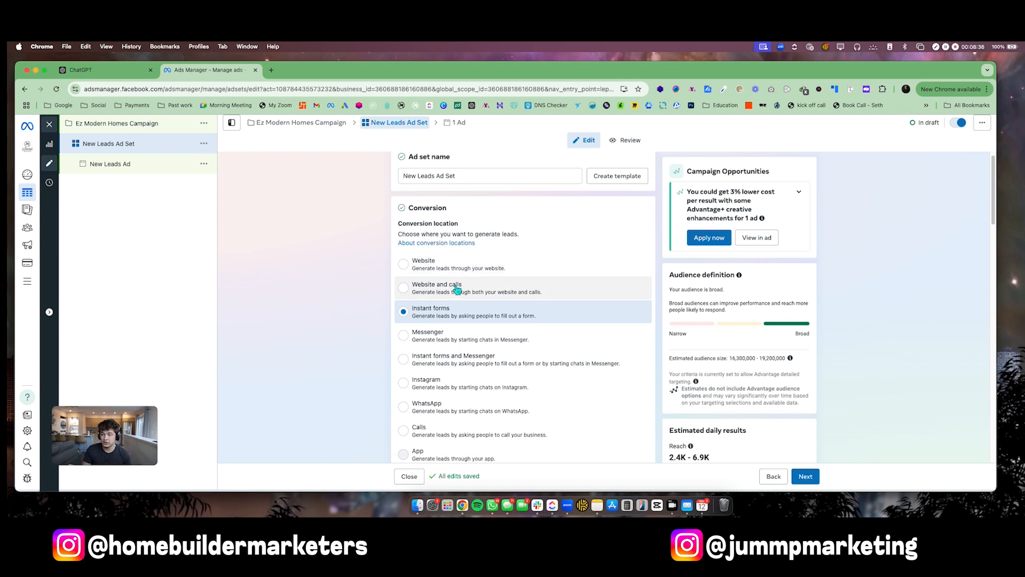
pyautogui.scroll(-1, 457, 289)
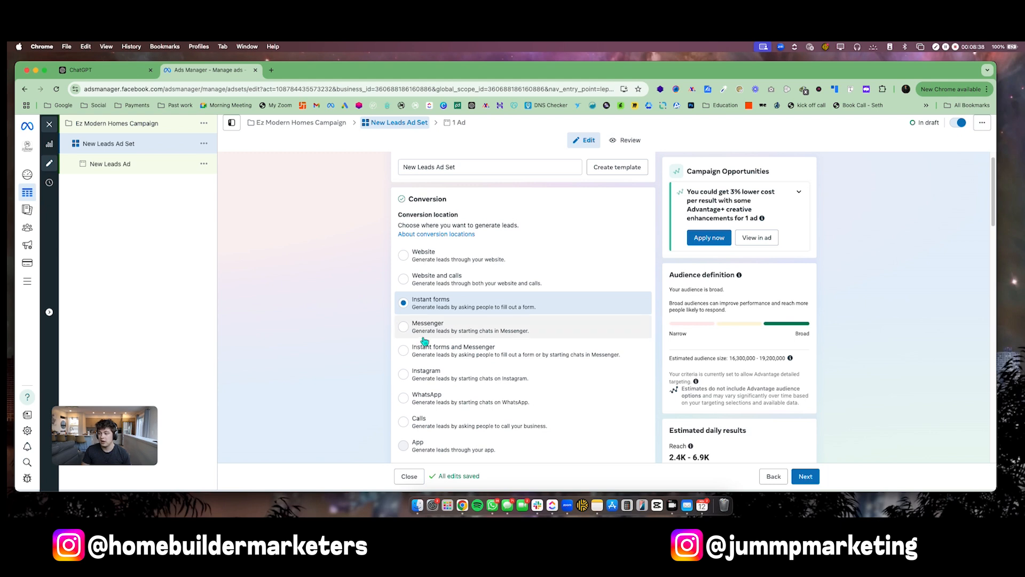
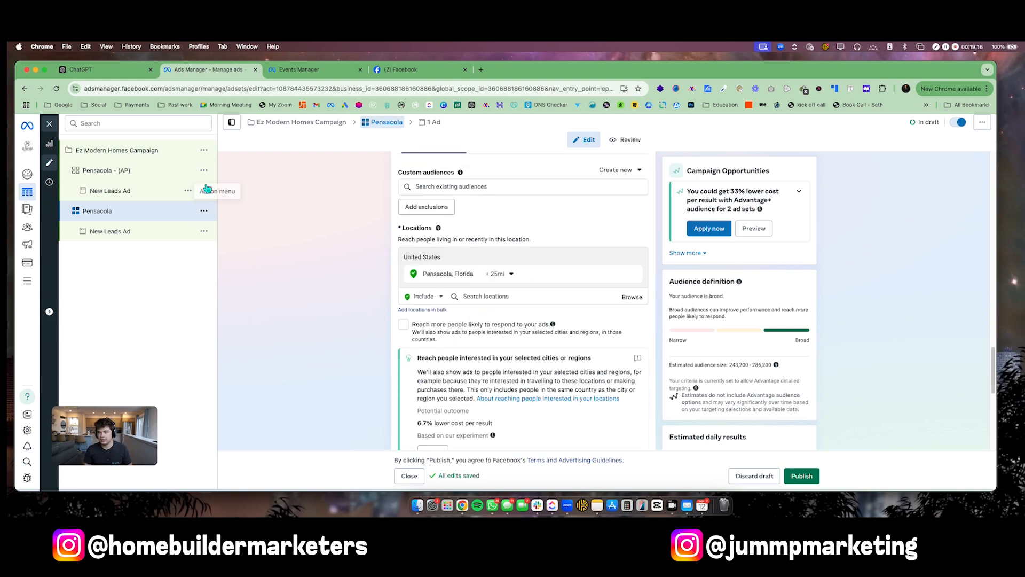
# Delete the Pensacola ad set, keeping the Pensacola - (AP) ad set.
pyautogui.click(204, 211)
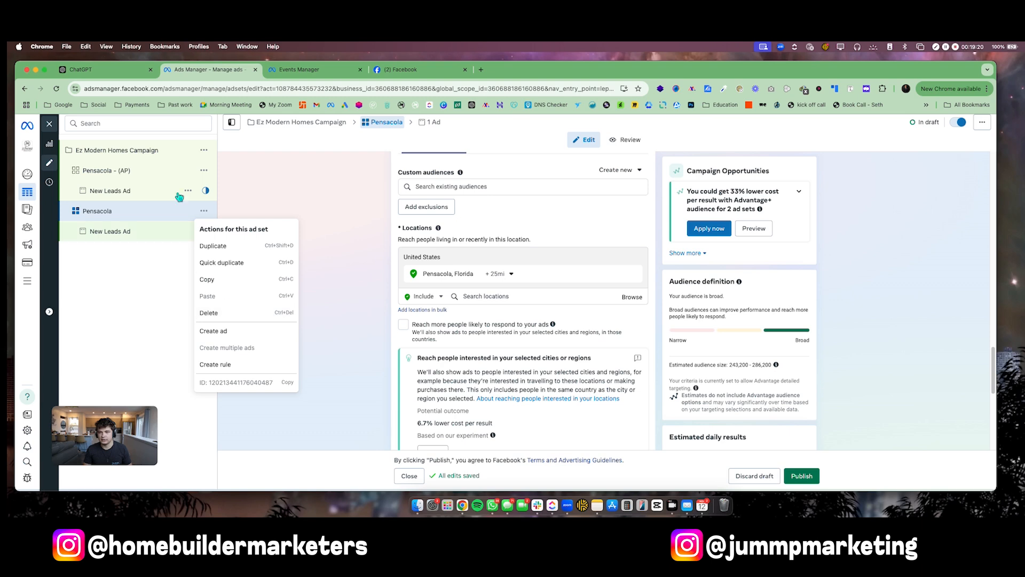
pyautogui.click(236, 315)
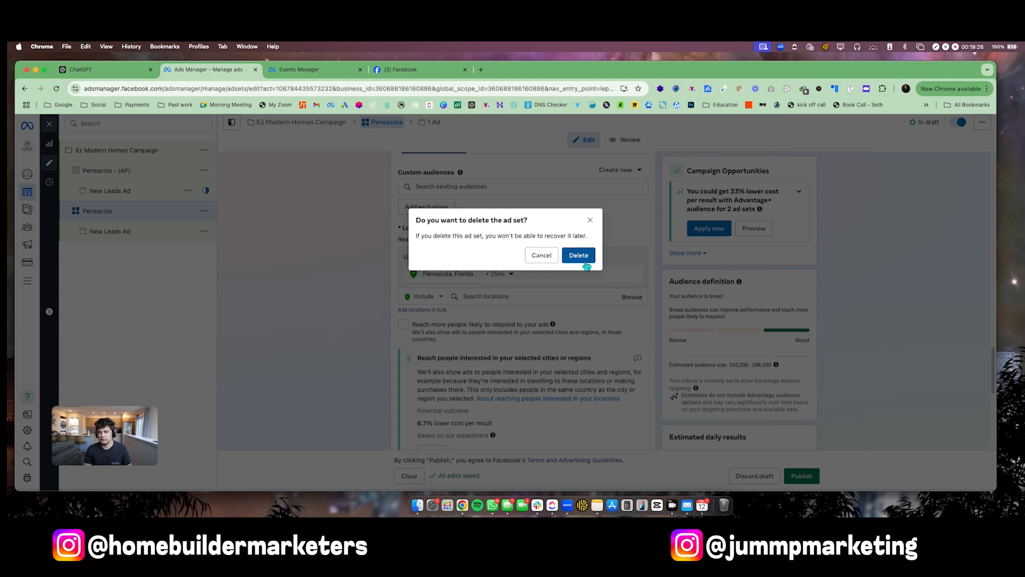
pyautogui.click(580, 255)
# Review the Pensacola - (AP) ad set's audience and placement settings and continue to its ad.
pyautogui.click(125, 149)
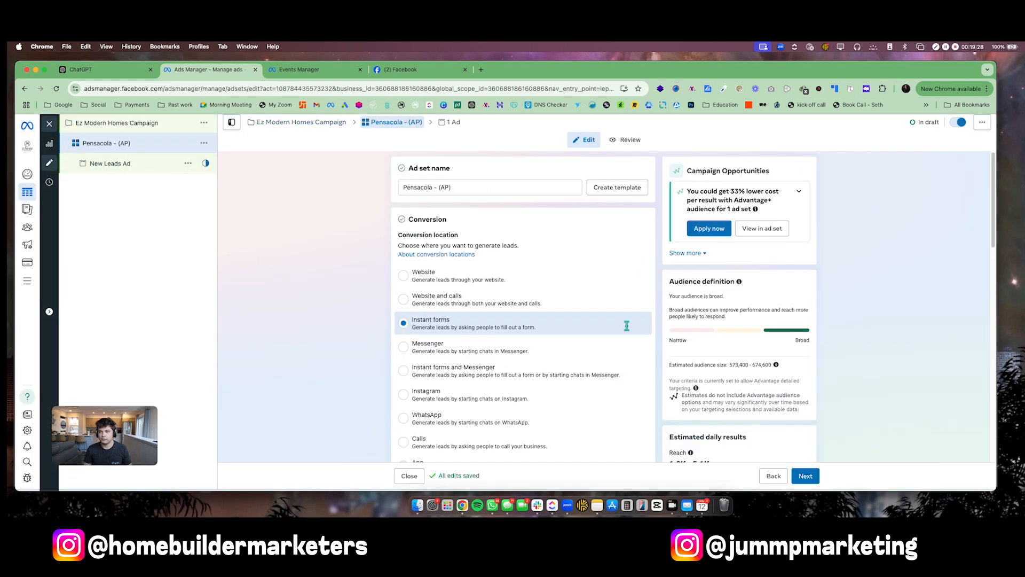
pyautogui.scroll(-20, 636, 360)
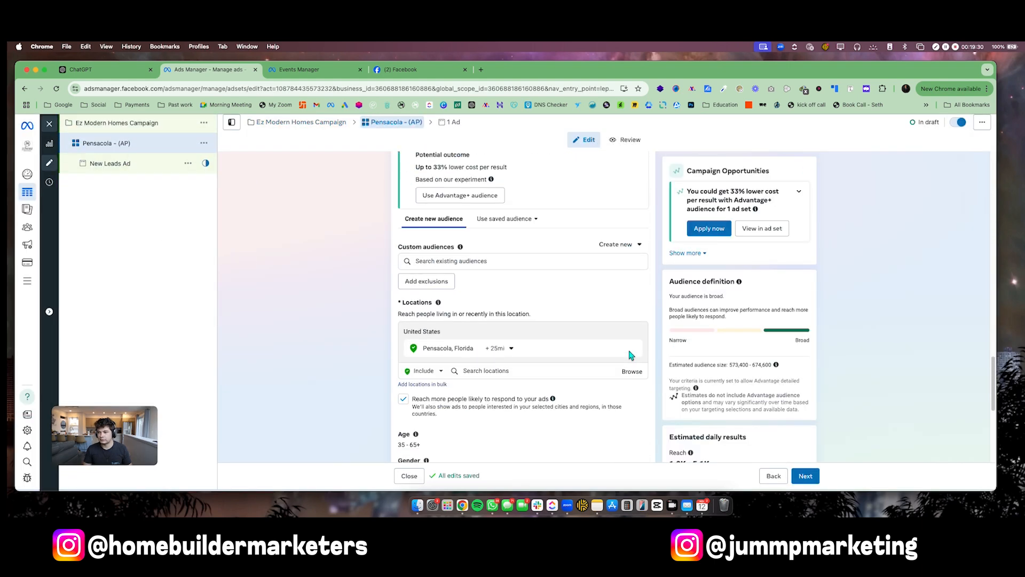
pyautogui.scroll(-2, 631, 355)
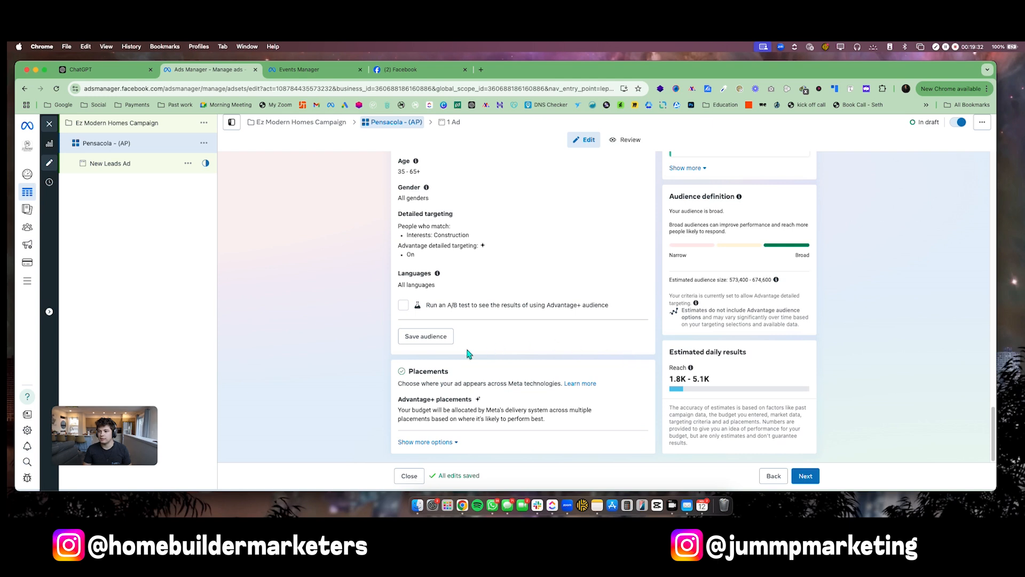
pyautogui.click(806, 475)
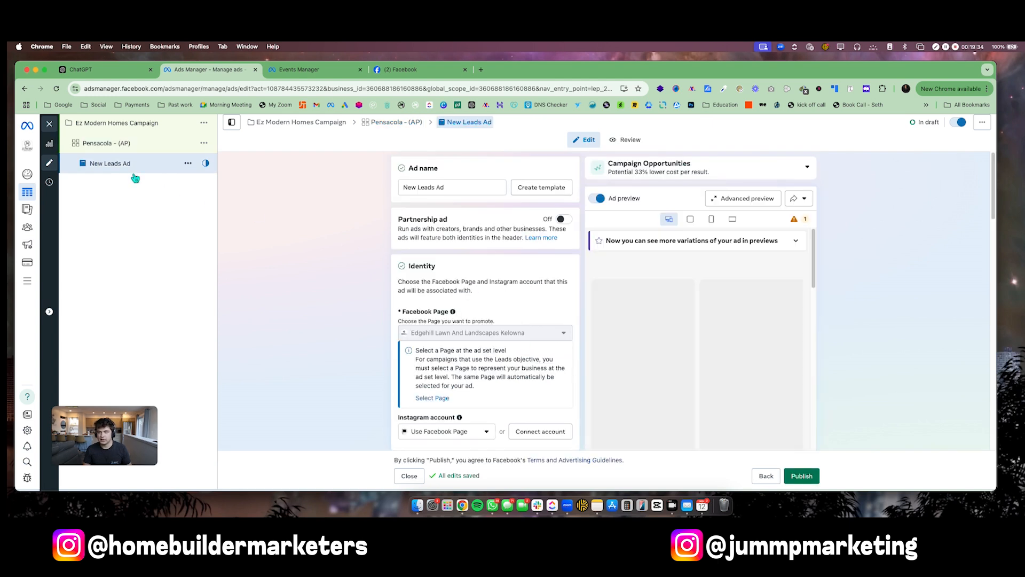
# Open the New Leads Ad's name for editing.
pyautogui.tripleClick(458, 188)
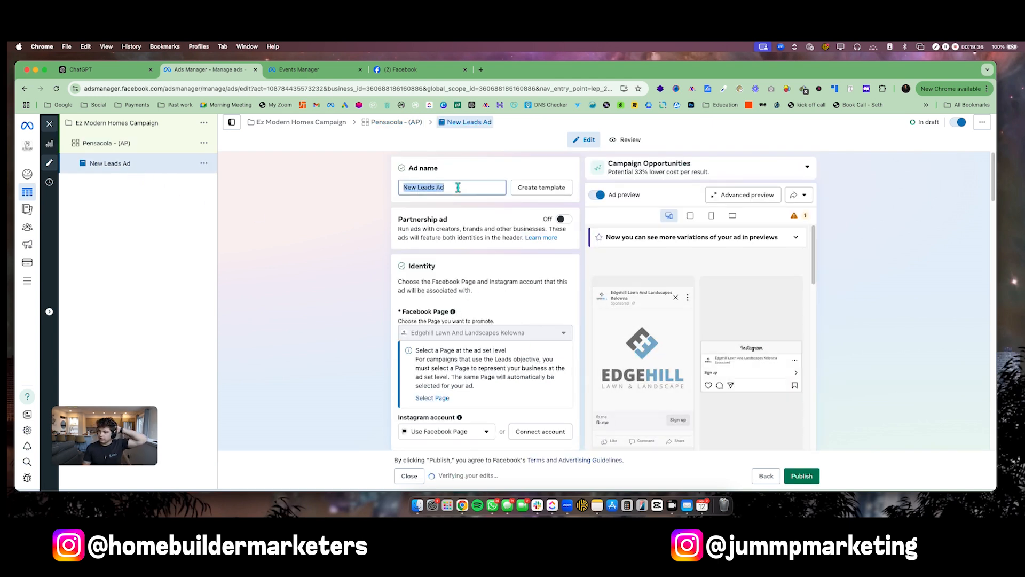
pyautogui.click(534, 339)
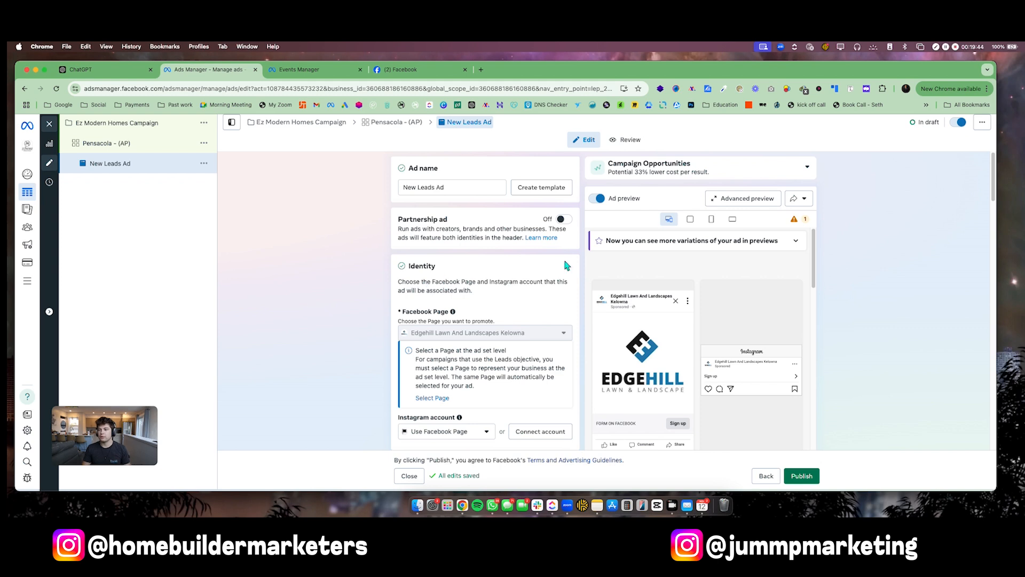
pyautogui.tripleClick(456, 187)
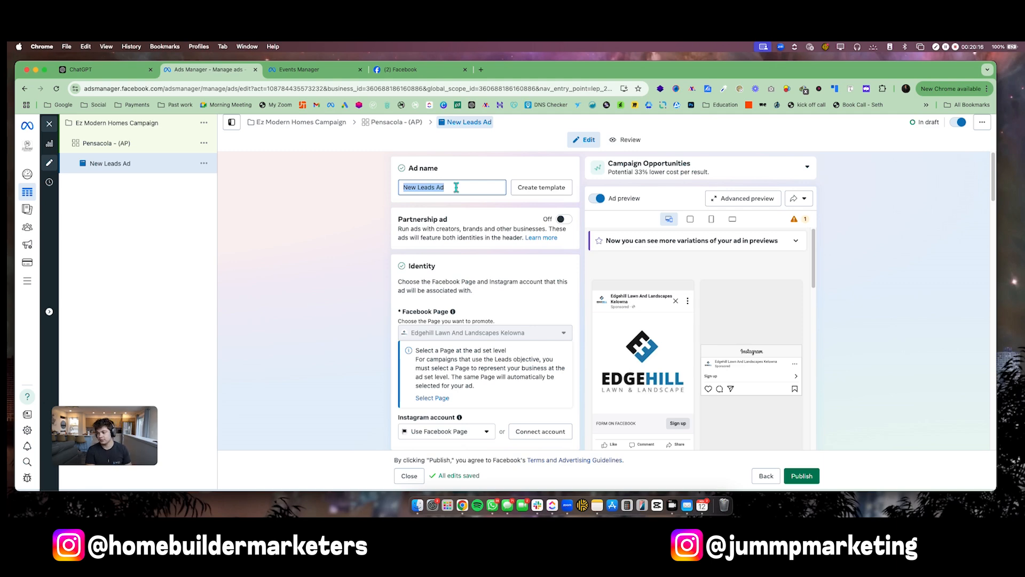
# Switch to Google Drive in a new tab and open the EZ Modern Homes folder under the Jummp Marketing shared drive's Clients folder.
pyautogui.click(482, 70)
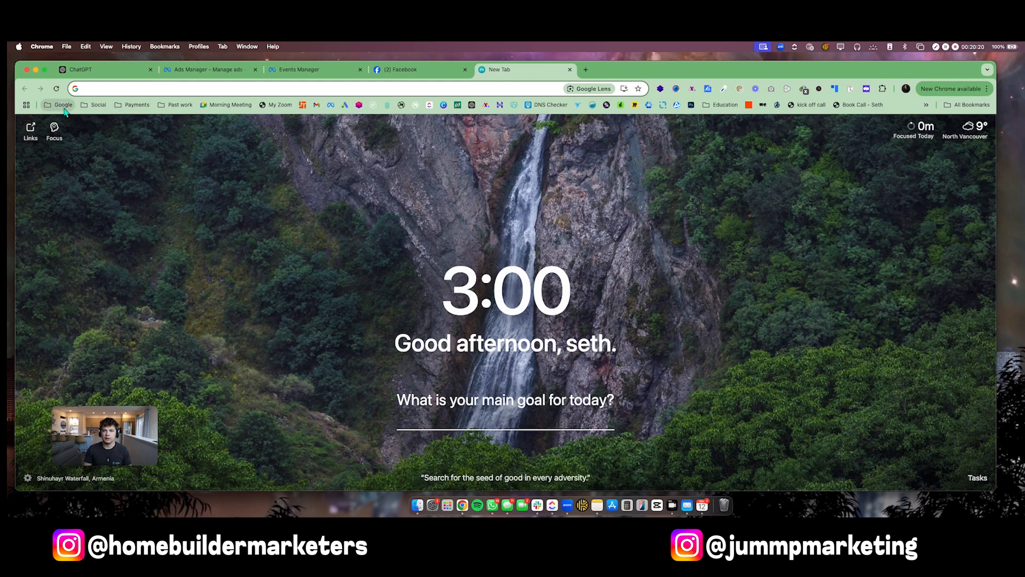
pyautogui.click(59, 105)
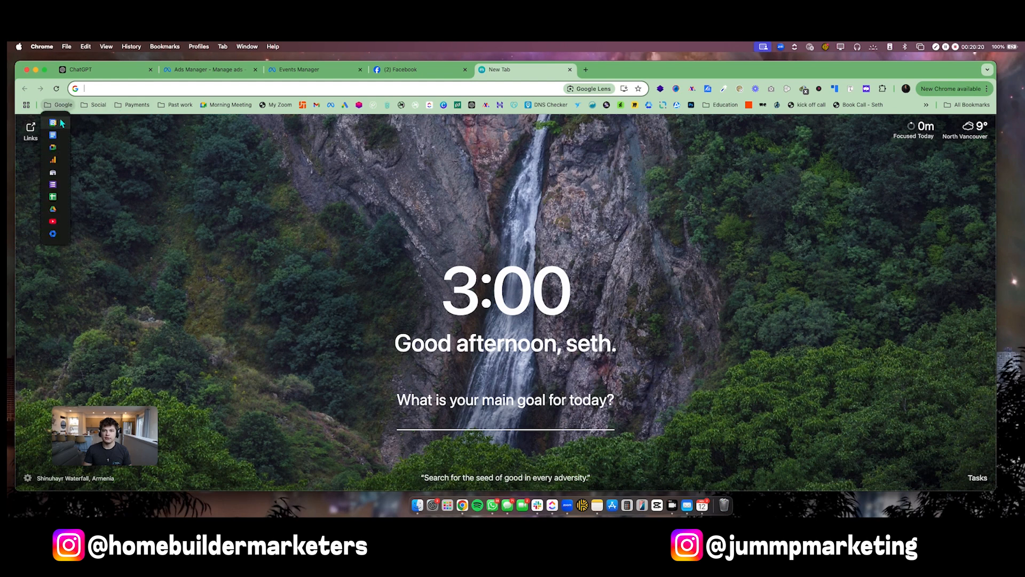
pyautogui.click(53, 209)
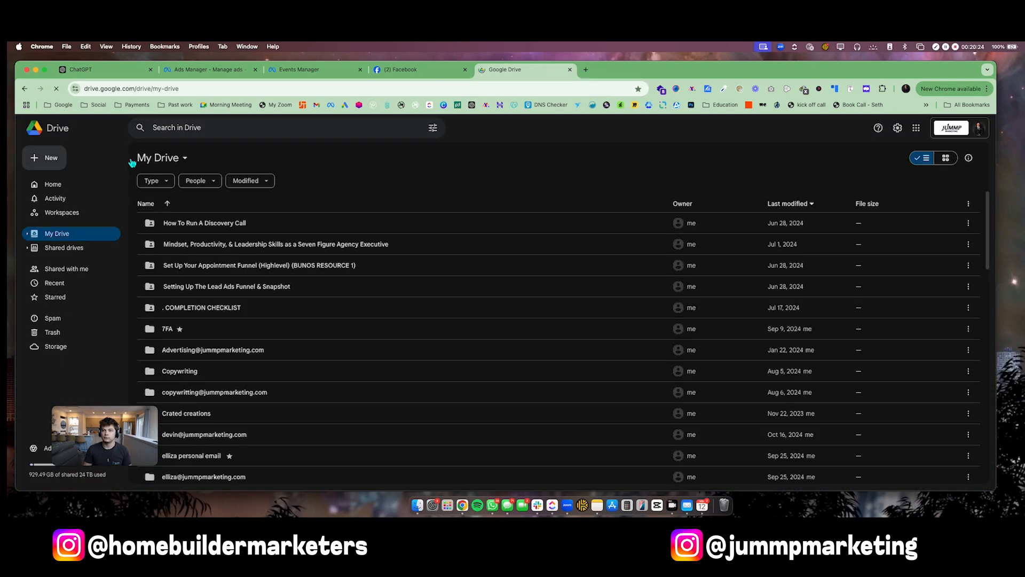
pyautogui.click(63, 247)
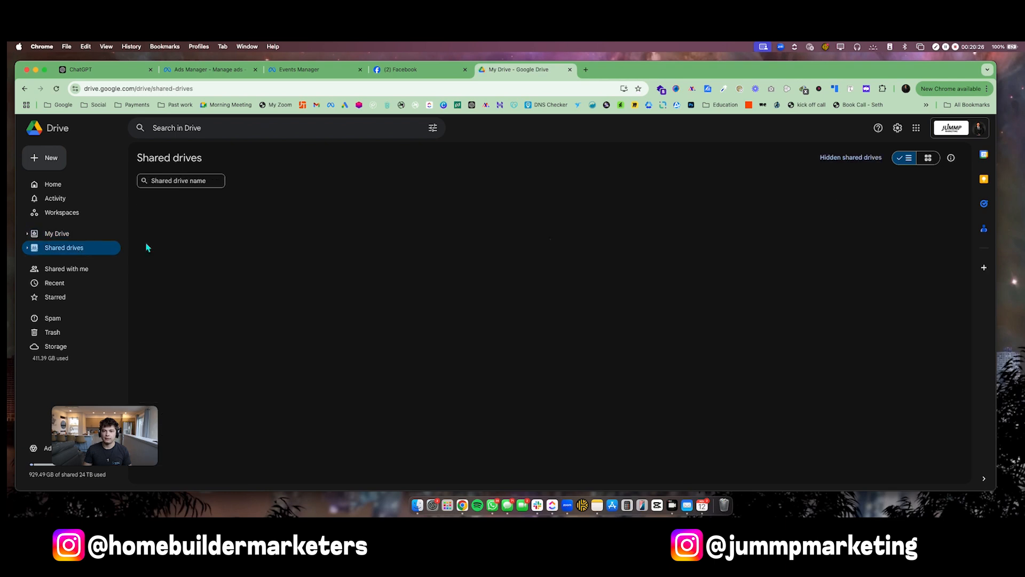
pyautogui.click(264, 231)
pyautogui.doubleClick(264, 231)
pyautogui.doubleClick(215, 238)
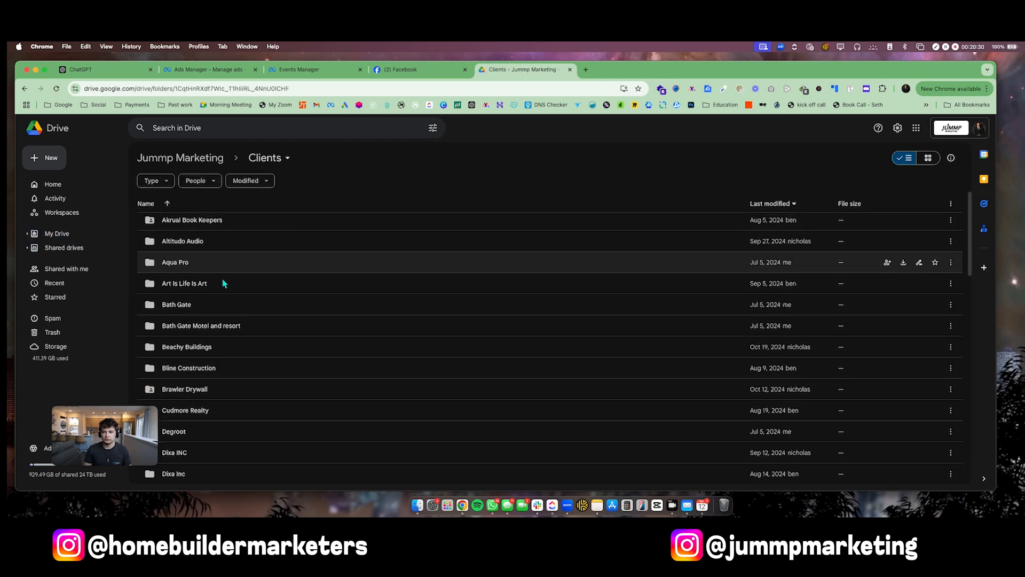
pyautogui.scroll(-10, 222, 278)
pyautogui.doubleClick(194, 332)
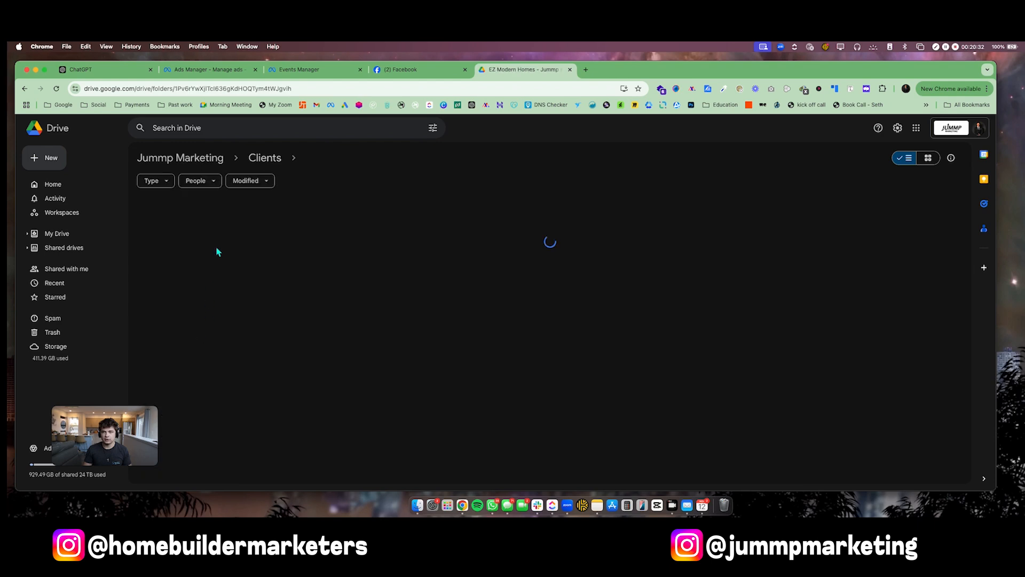
# Look through the image files in the EZ Modern Homes folder, previewing C12A0269.JPG.
pyautogui.scroll(-10, 248, 347)
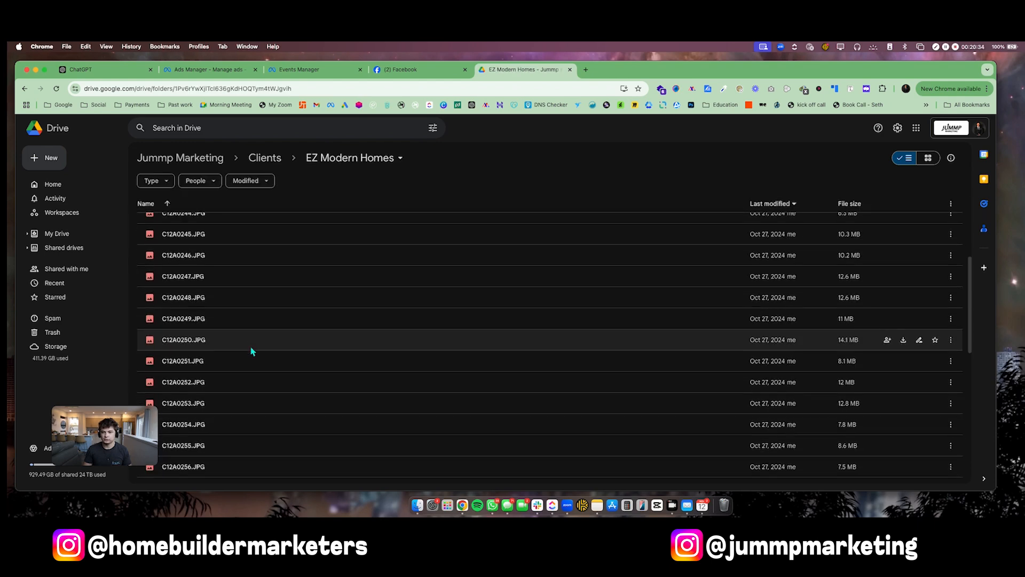
pyautogui.doubleClick(397, 355)
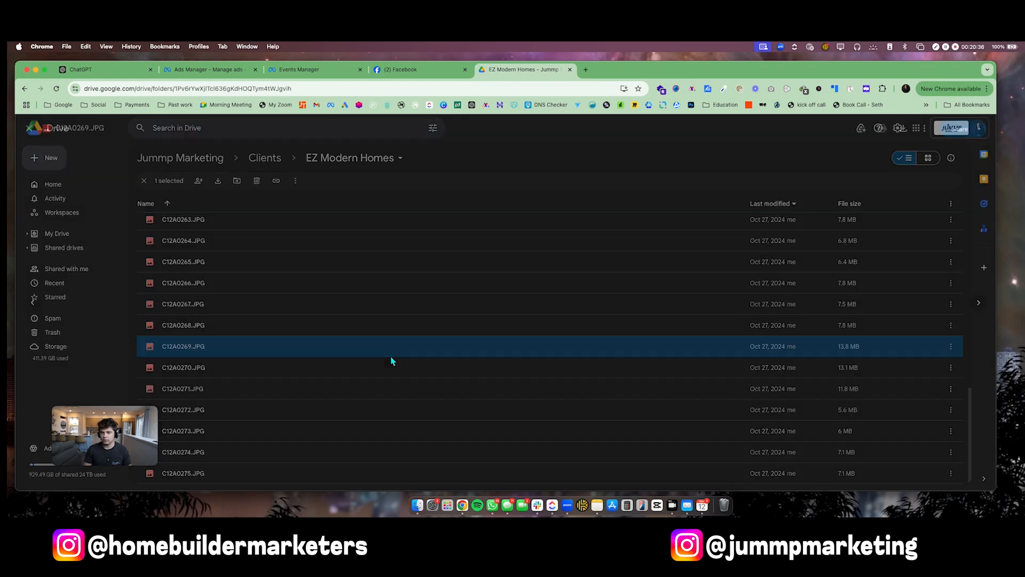
pyautogui.click(818, 242)
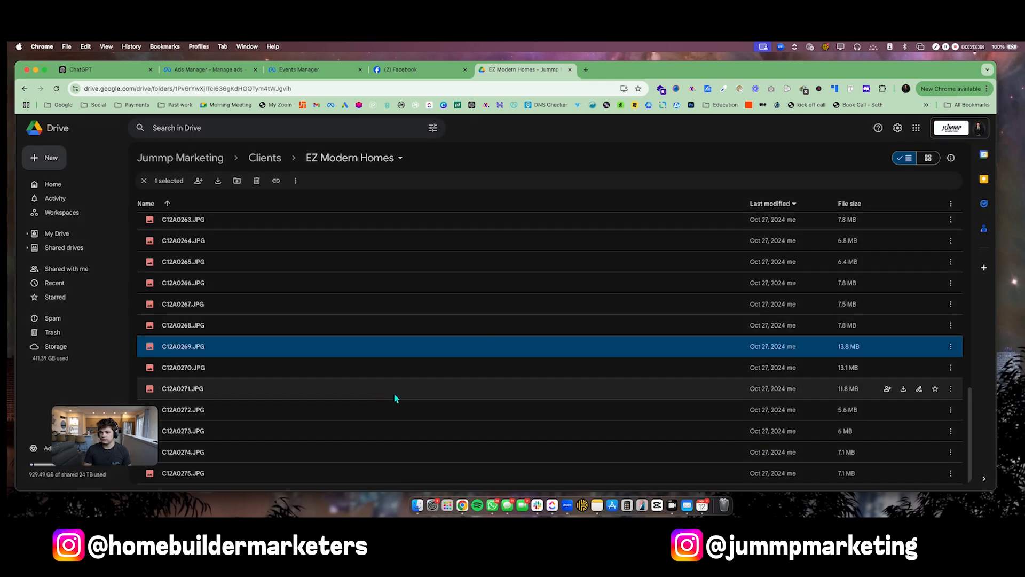
pyautogui.scroll(7, 391, 370)
pyautogui.scroll(4, 423, 344)
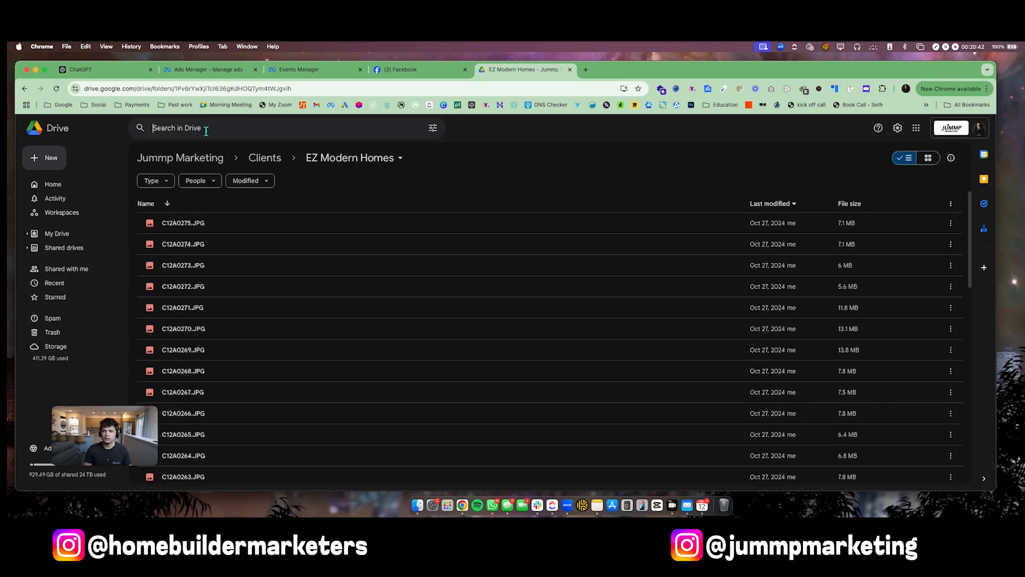
# Open the Edited Ads folder of EZ Modern Homes and preview the EZ 1.mp4 video.
pyautogui.click(289, 128)
pyautogui.click(525, 485)
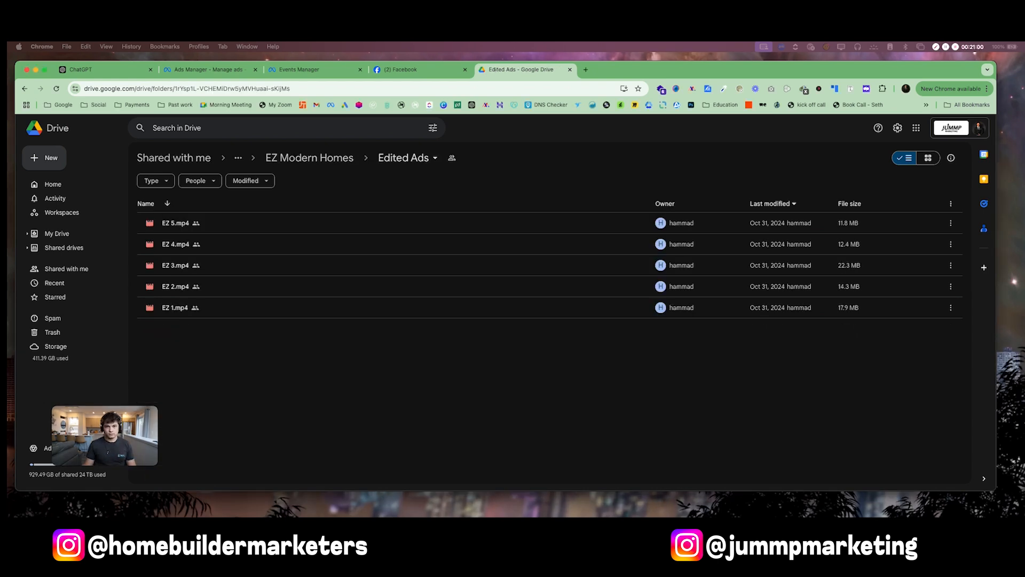
pyautogui.click(270, 222)
pyautogui.doubleClick(226, 305)
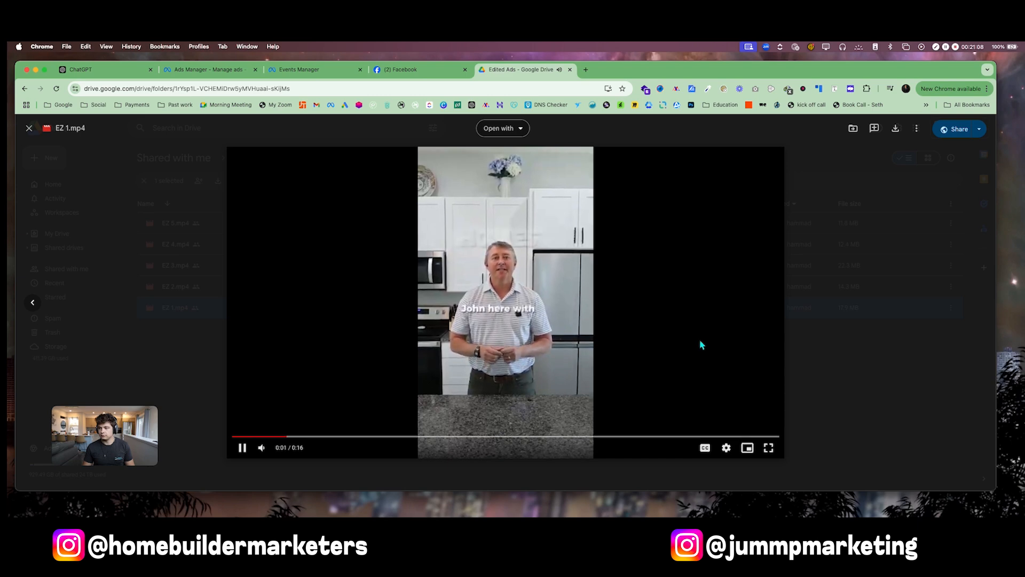
pyautogui.click(830, 346)
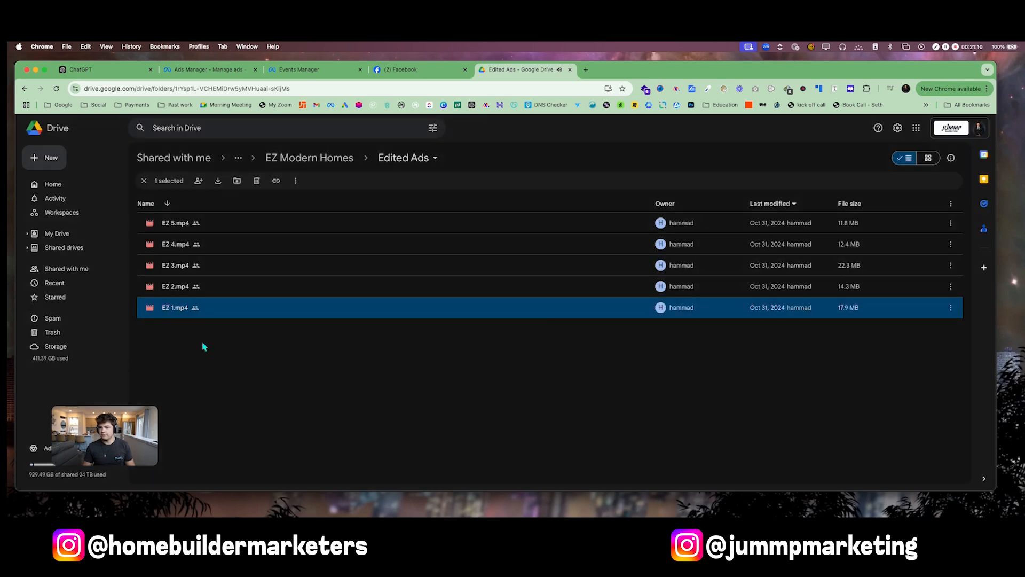
# Switch back to Ads Manager and rename the ad as #1 with the video presenter's first name in parentheses.
pyautogui.click(203, 69)
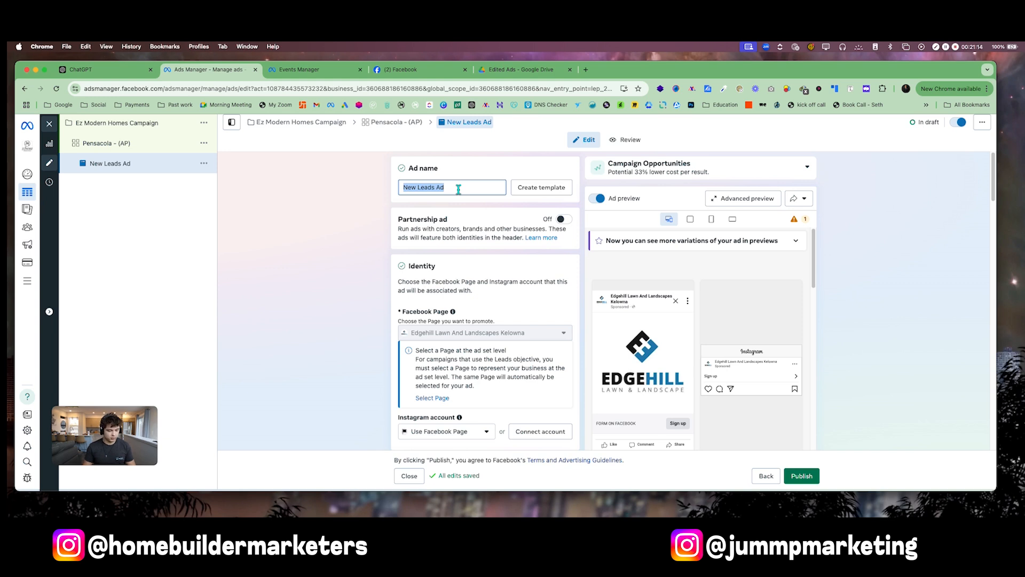
pyautogui.write('#1 (J')
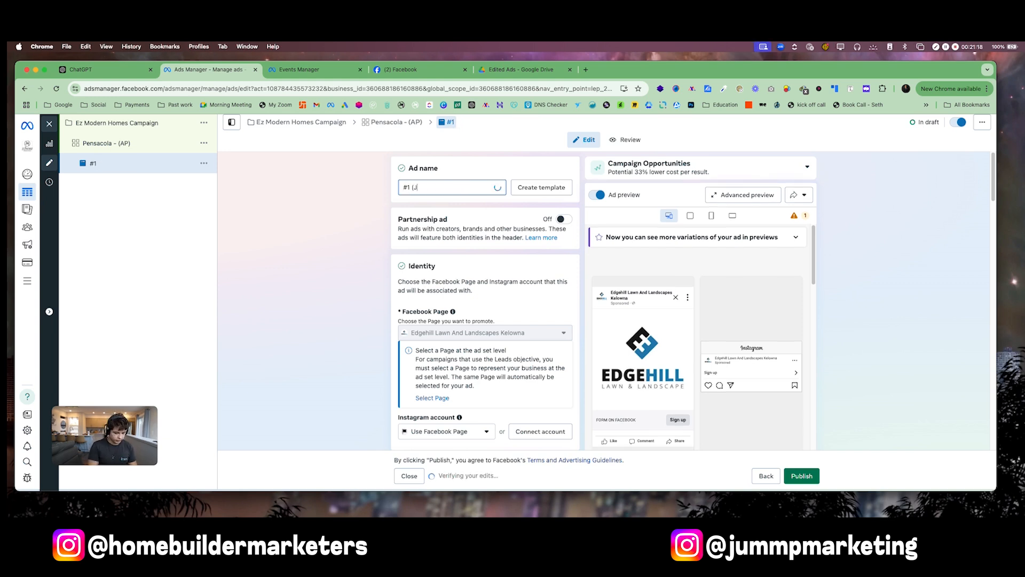
pyautogui.write('ohn)')
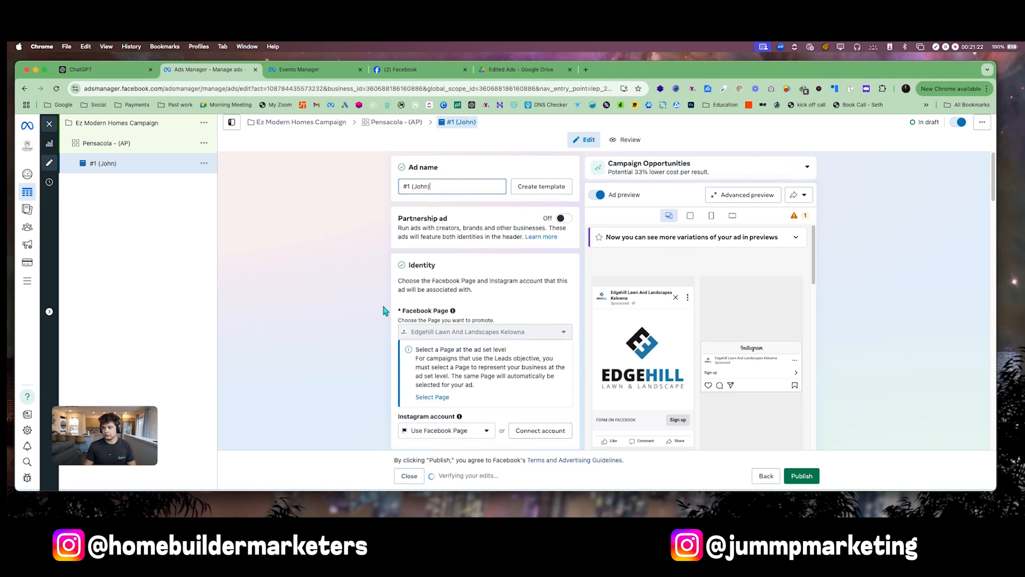
# Examine the ad's identity settings, including the Facebook Page and the available Instagram account choices.
pyautogui.scroll(-5, 442, 277)
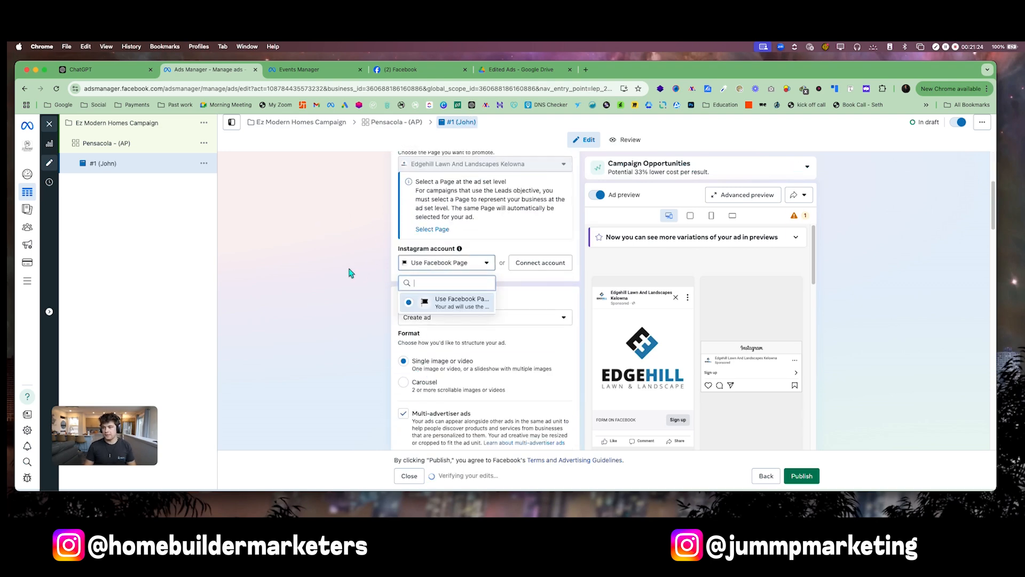
pyautogui.scroll(-1, 359, 256)
pyautogui.scroll(6, 401, 255)
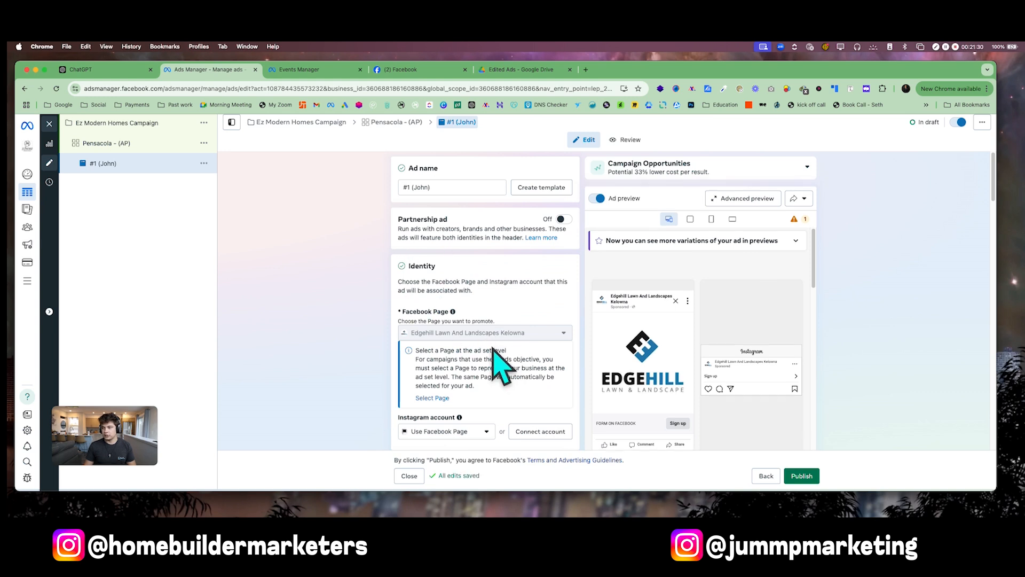
pyautogui.scroll(-1, 365, 339)
pyautogui.scroll(-5, 365, 340)
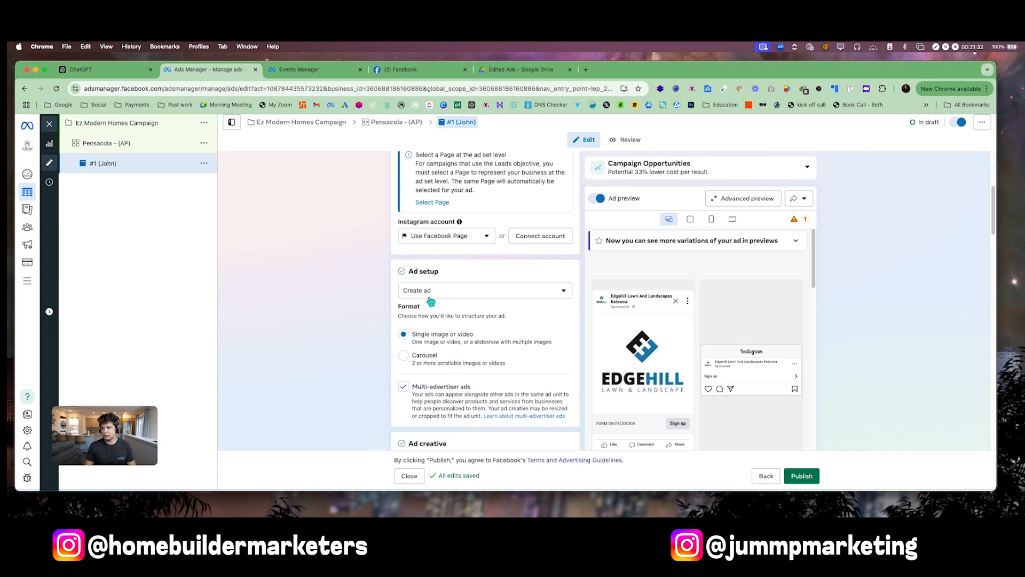
# Examine the ad setup choices for creating an ad, using an existing post or a Creative Hub mockup, keeping Create ad.
pyautogui.click(431, 294)
pyautogui.click(369, 302)
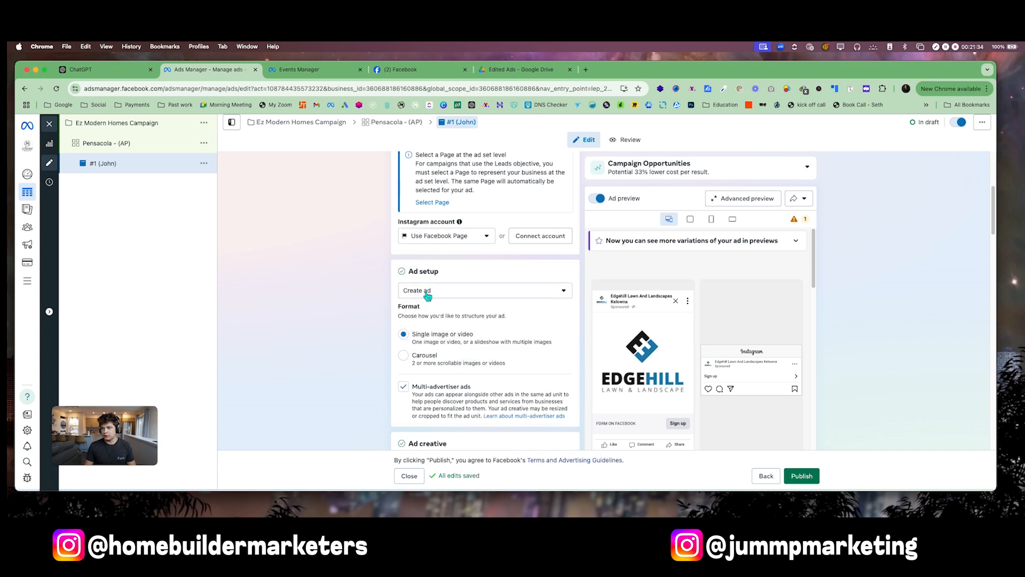
pyautogui.click(429, 296)
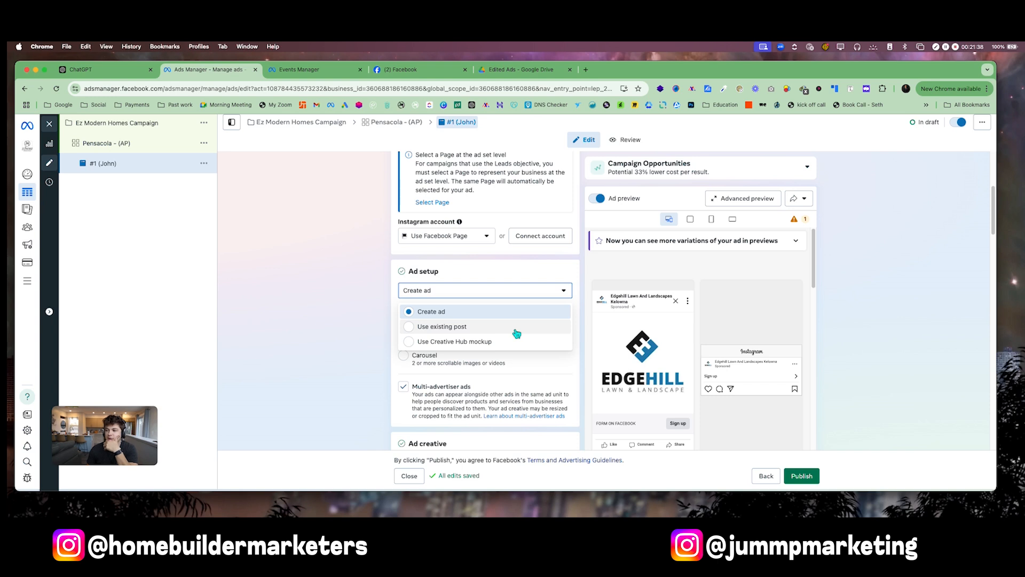
pyautogui.click(455, 331)
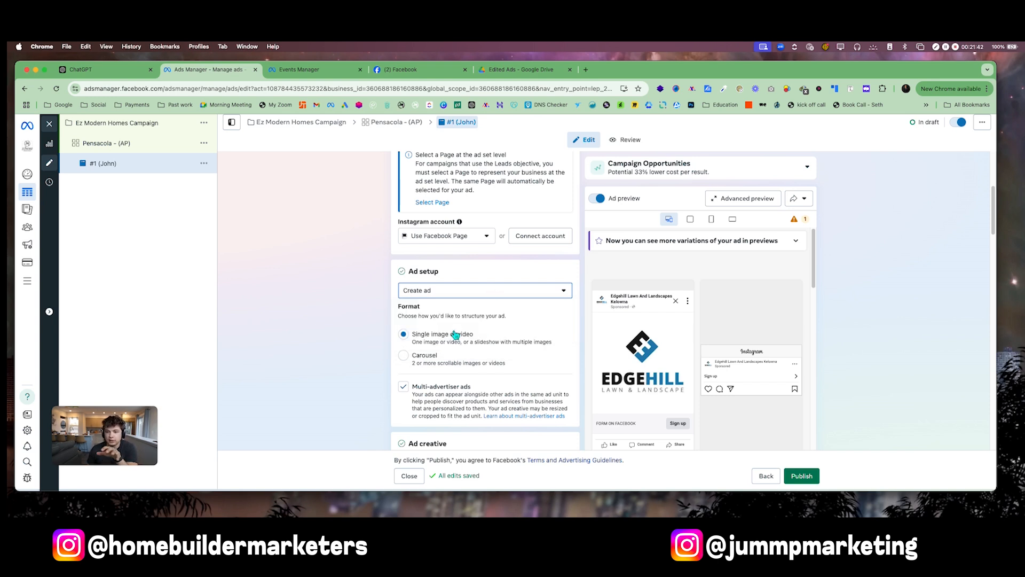
pyautogui.click(489, 293)
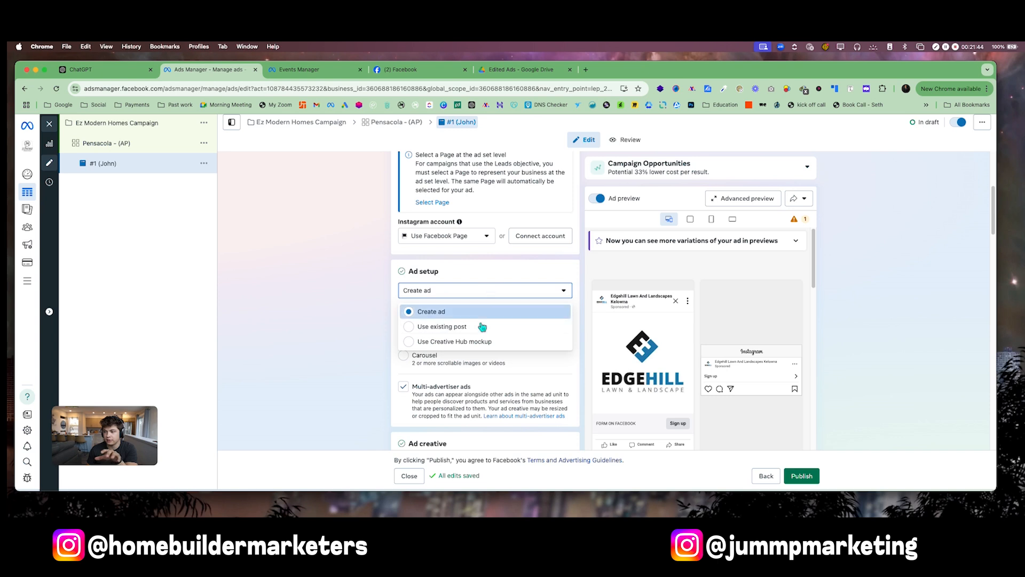
pyautogui.click(493, 268)
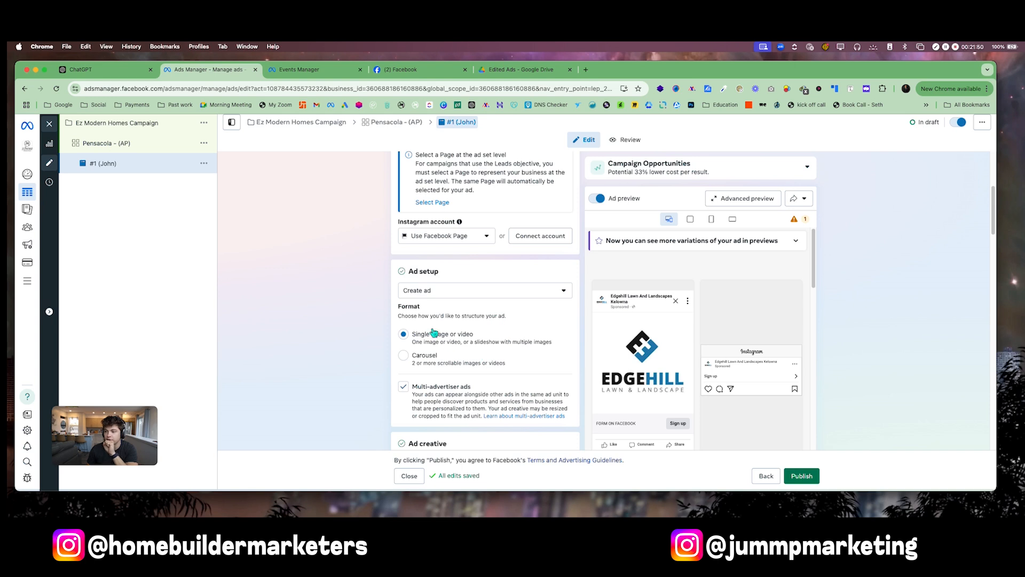
pyautogui.click(469, 296)
pyautogui.click(447, 272)
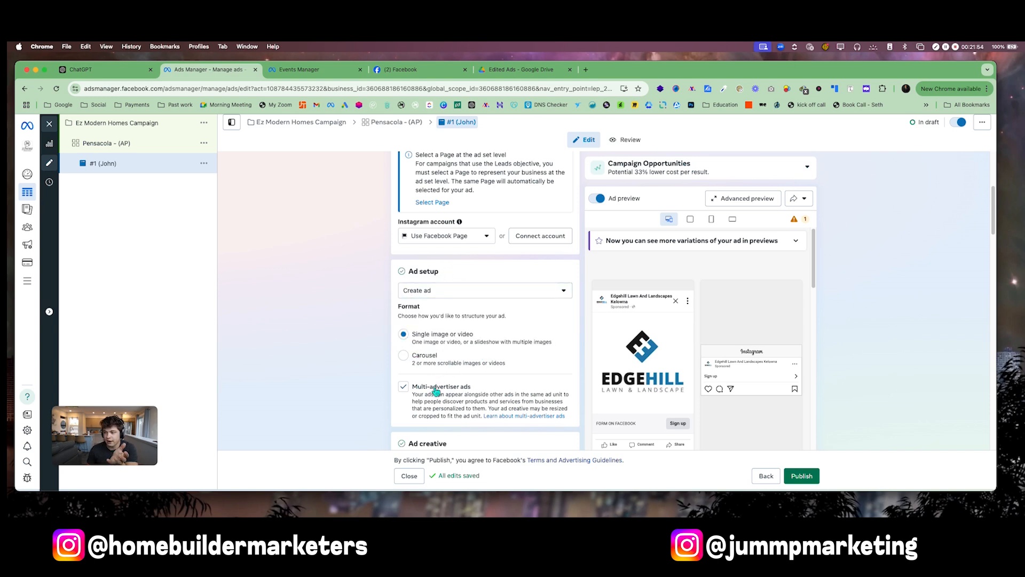
pyautogui.scroll(-4, 437, 392)
pyautogui.scroll(-1, 460, 354)
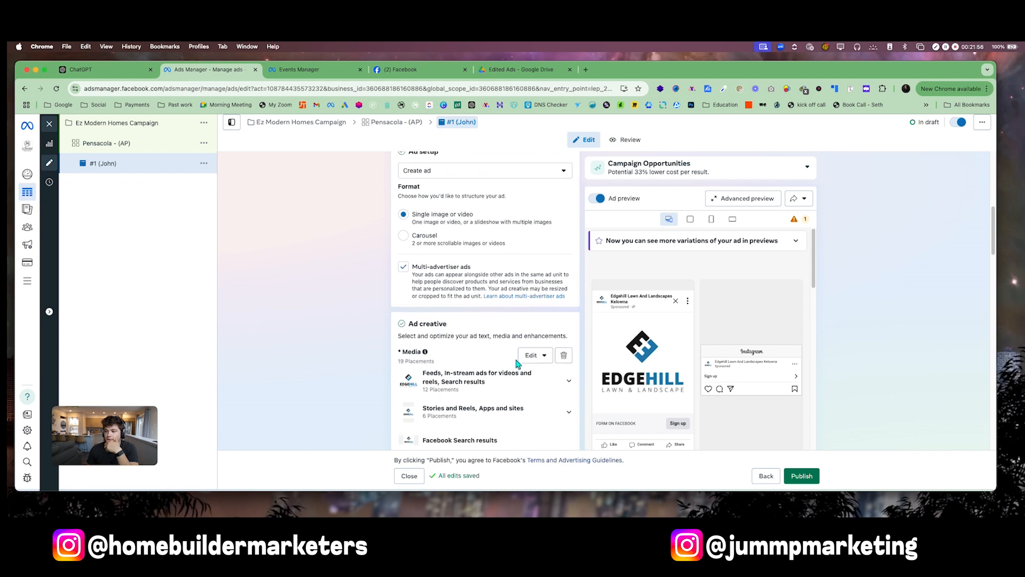
# Remove the existing logo media from the ad creative and start setting it up as a video ad.
pyautogui.click(563, 356)
pyautogui.click(452, 353)
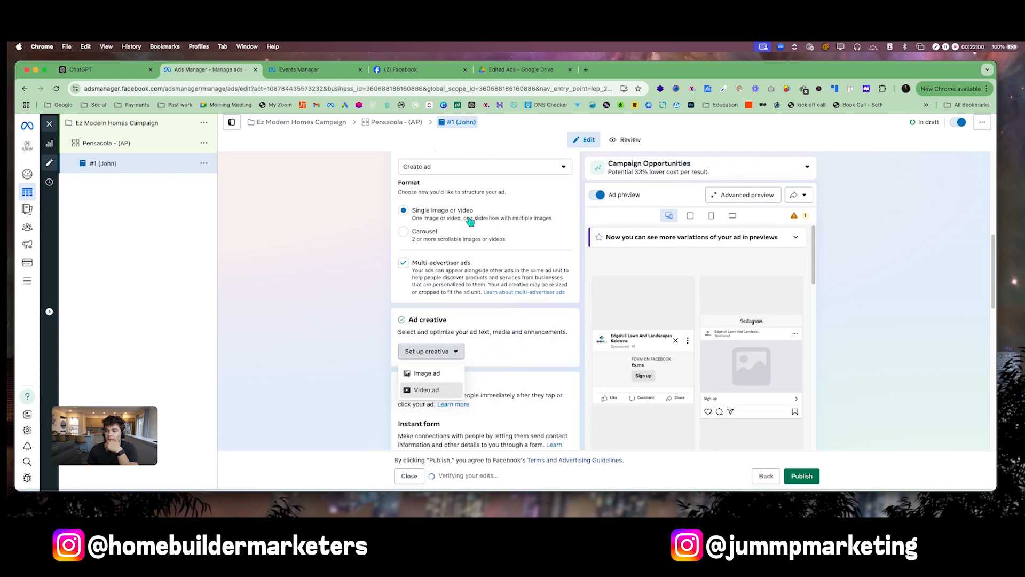
pyautogui.click(426, 390)
# Leave the creative's text fields blank, proceed to the media selection, and switch to the Edited Ads folder in Google Drive.
pyautogui.click(398, 191)
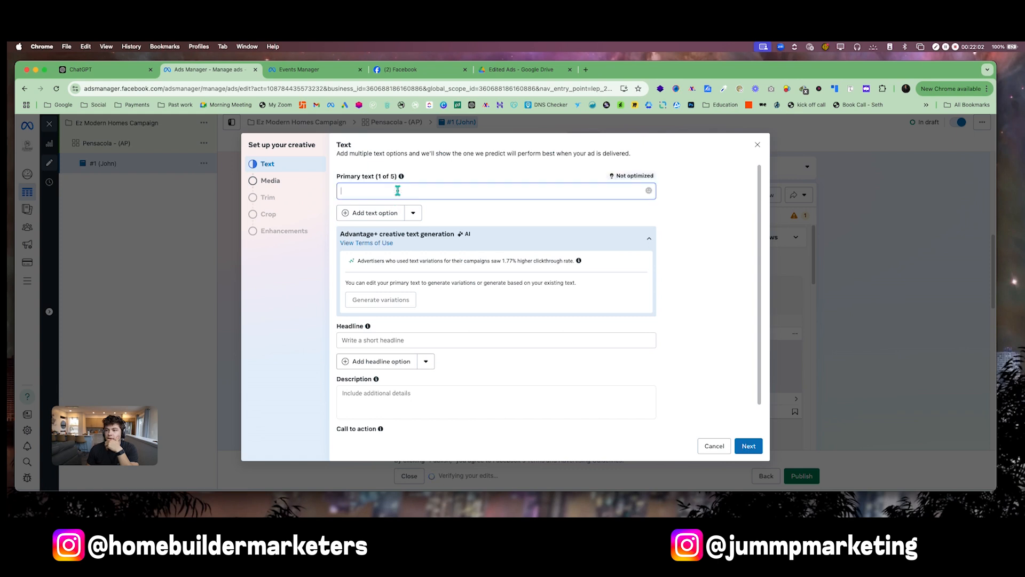
pyautogui.scroll(-2, 379, 353)
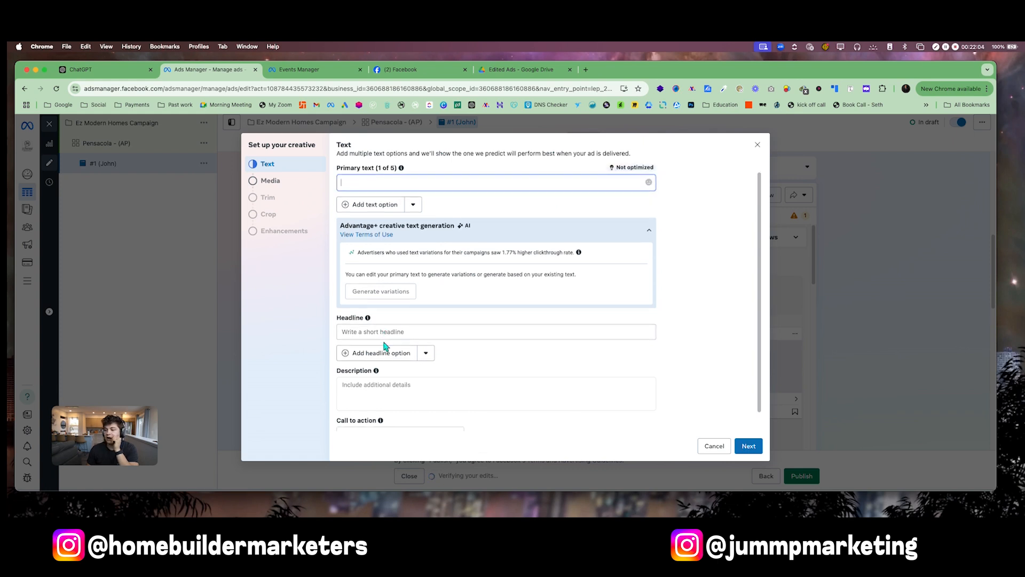
pyautogui.scroll(2, 474, 293)
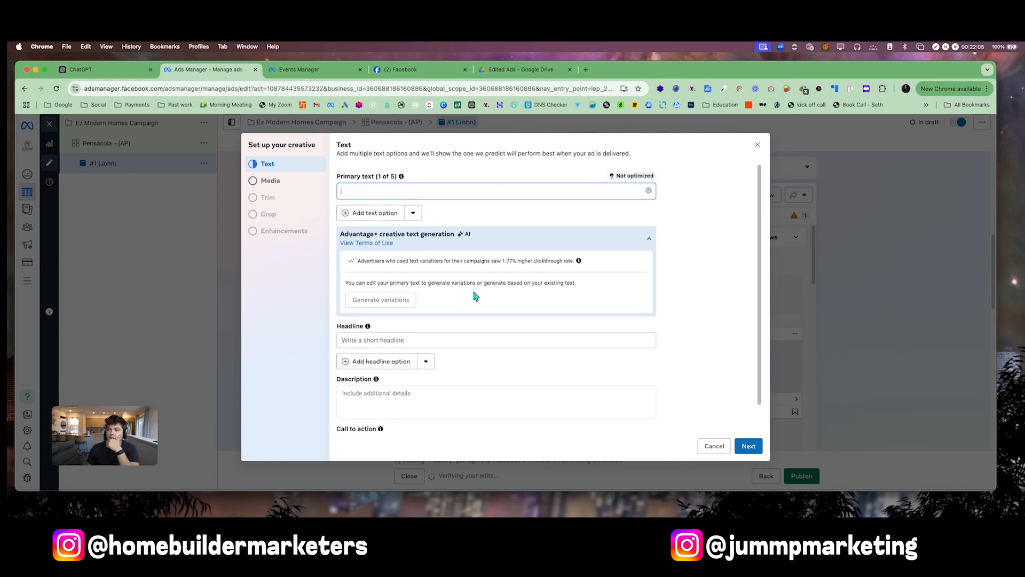
pyautogui.click(299, 185)
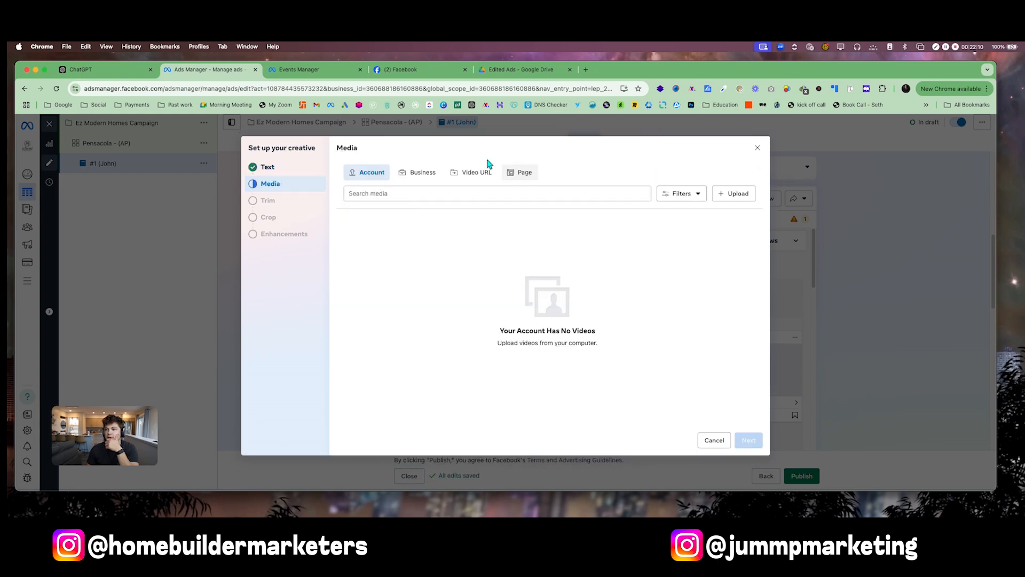
pyautogui.click(529, 71)
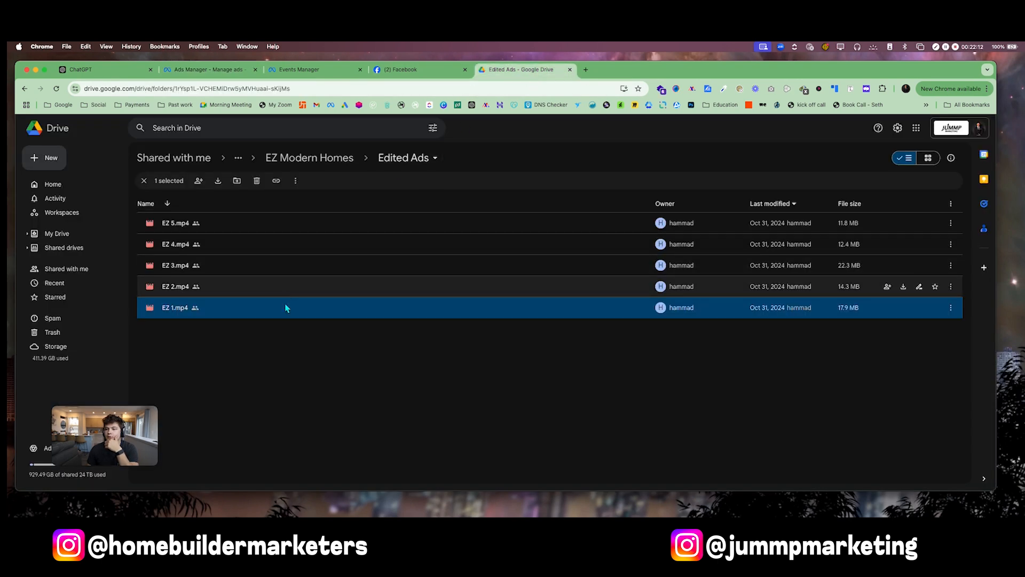
pyautogui.moveTo(288, 309); pyautogui.dragTo(416, 46)
pyautogui.moveTo(282, 75); pyautogui.dragTo(279, 307)
pyautogui.click(272, 390)
pyautogui.moveTo(279, 350); pyautogui.dragTo(358, 209)
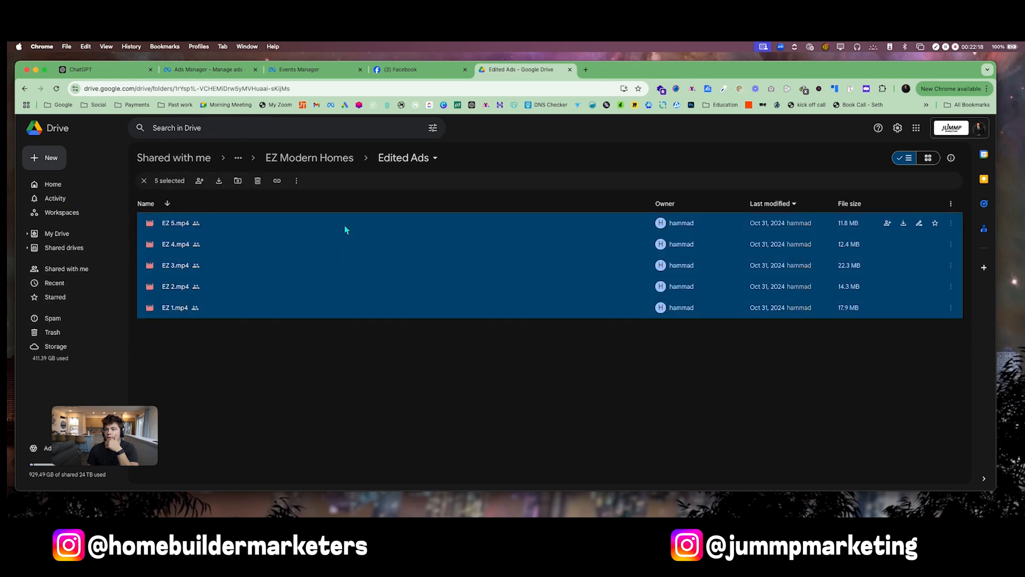
pyautogui.click(219, 182)
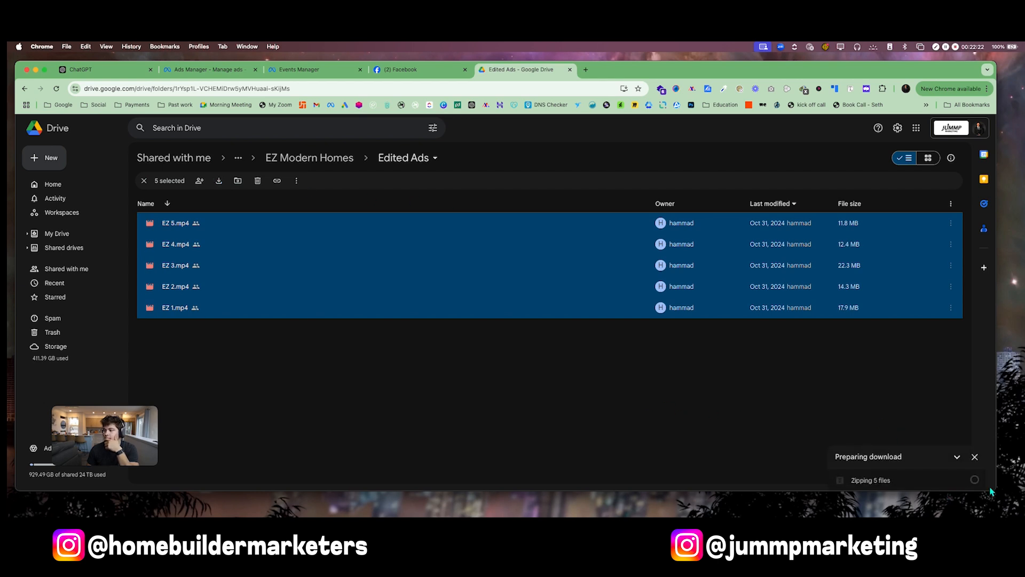
pyautogui.click(974, 480)
pyautogui.click(559, 376)
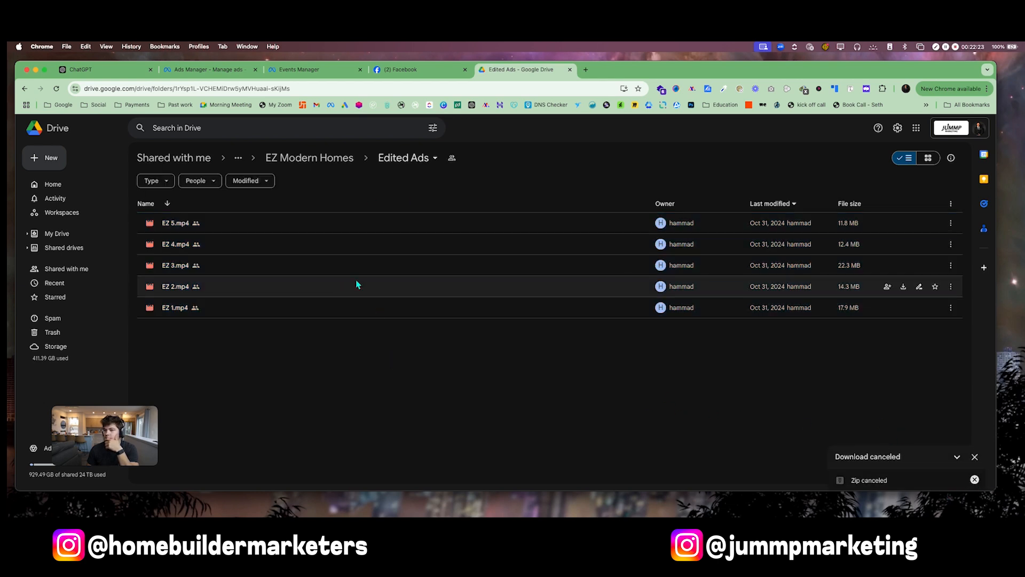
# Download the videos EZ 1.mp4 through EZ 5.mp4 individually from the Edited Ads folder.
pyautogui.rightClick(304, 309)
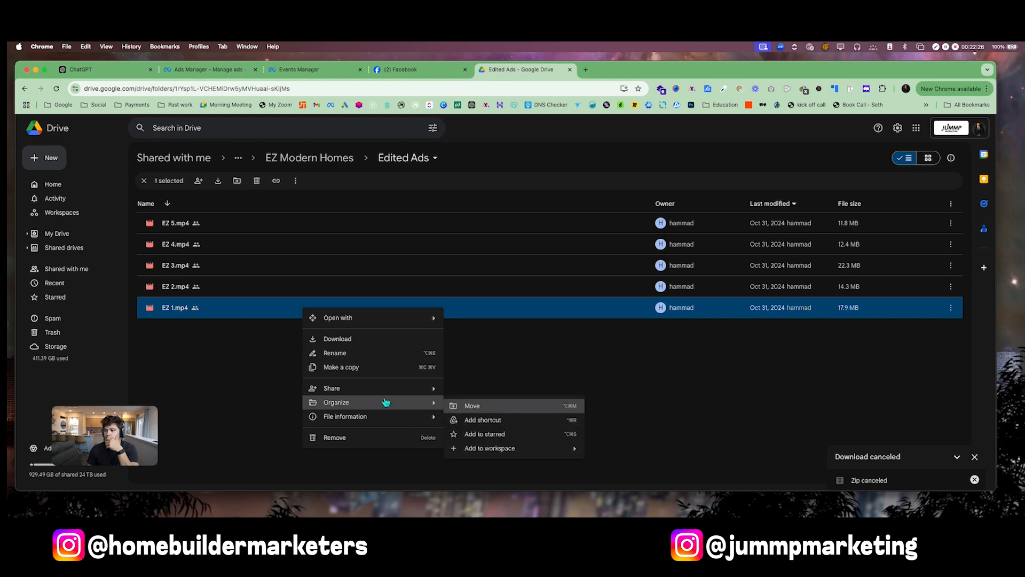
pyautogui.click(342, 340)
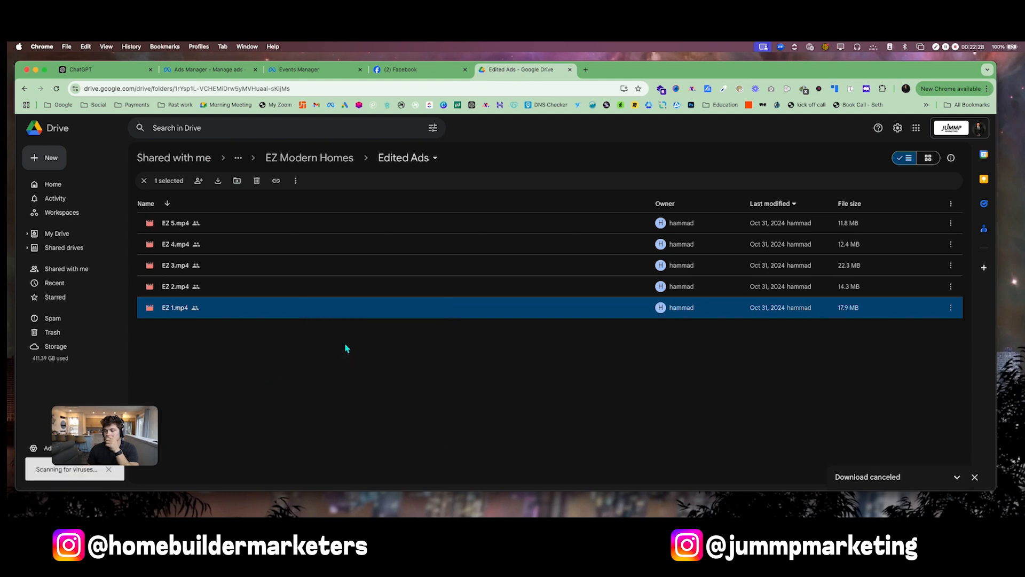
pyautogui.rightClick(344, 285)
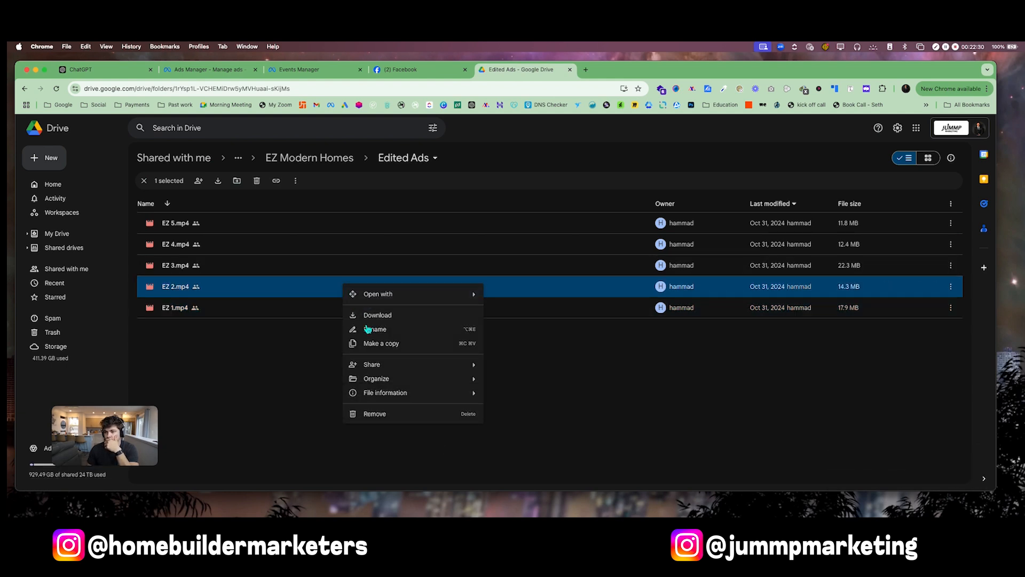
pyautogui.click(390, 315)
pyautogui.rightClick(327, 261)
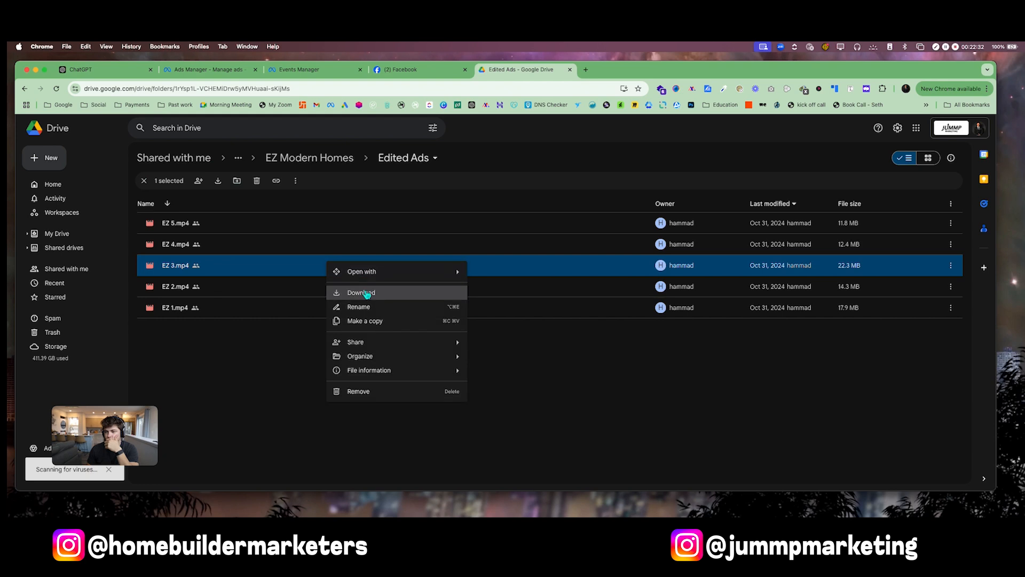
pyautogui.click(362, 293)
pyautogui.rightClick(336, 246)
pyautogui.rightClick(320, 224)
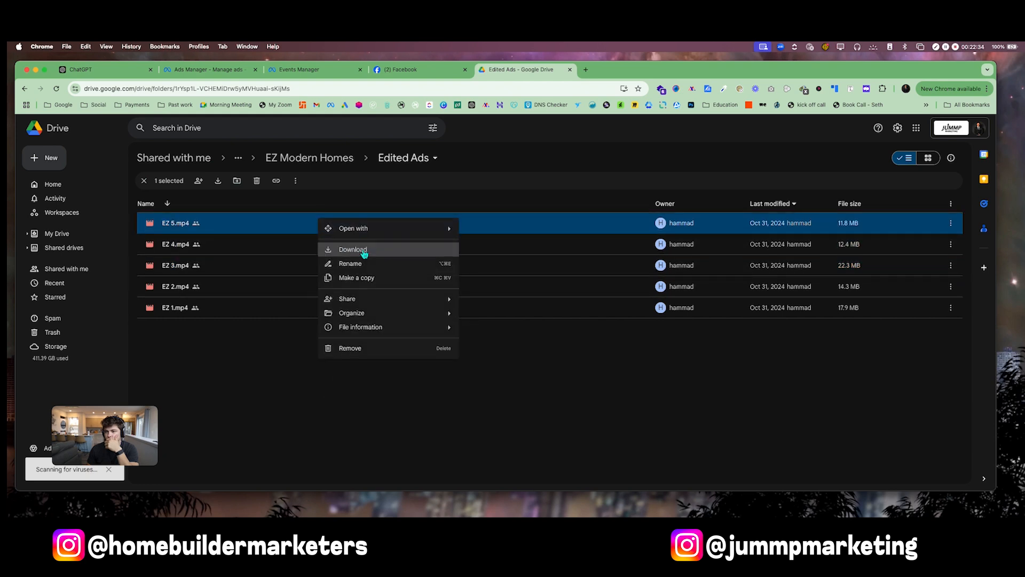
pyautogui.click(428, 374)
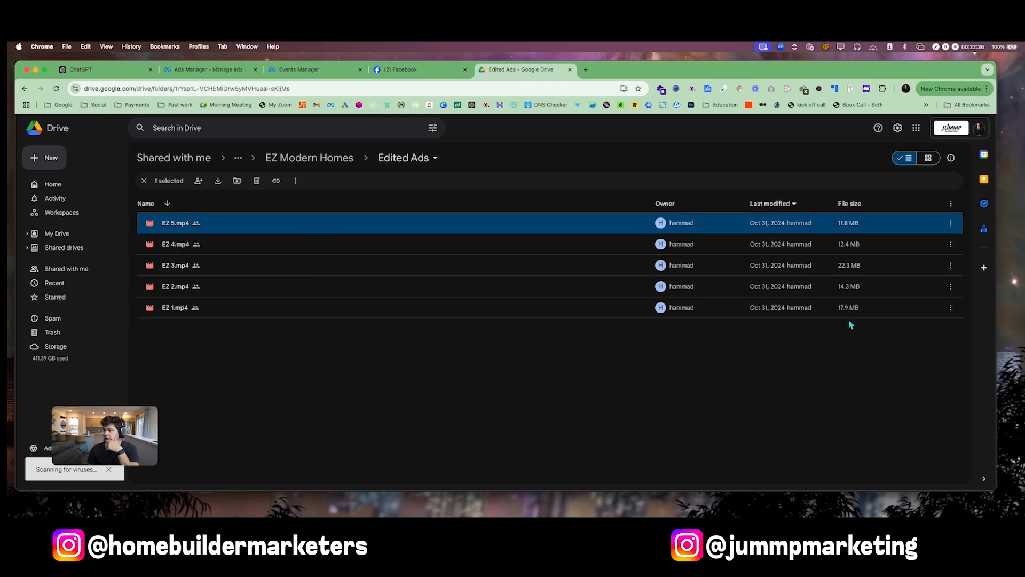
pyautogui.moveTo(849, 114)
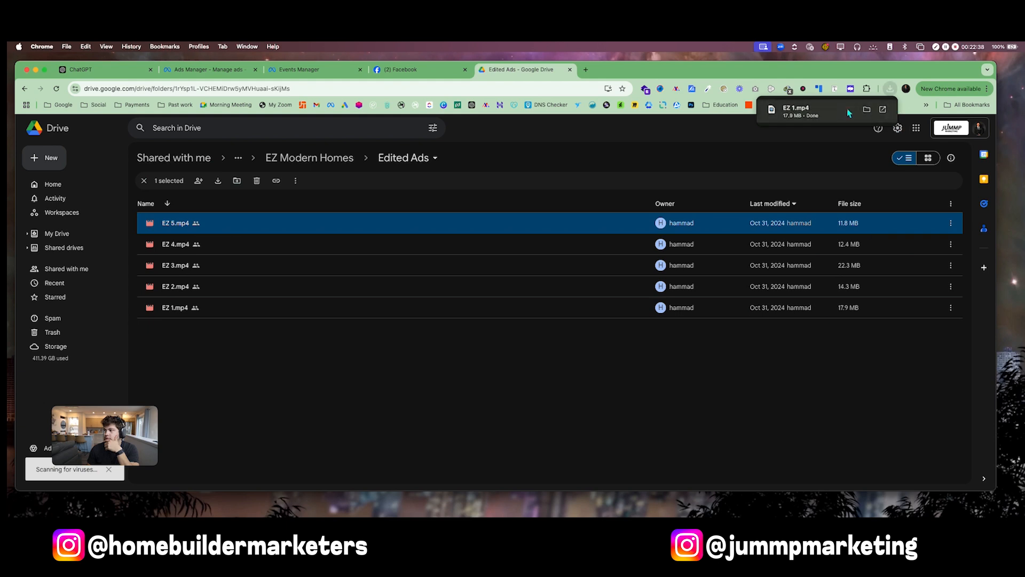
# Switch back to Ads Manager, upload EZ 1.mp4 as the ad's video, and keep its full length untrimmed.
pyautogui.click(298, 74)
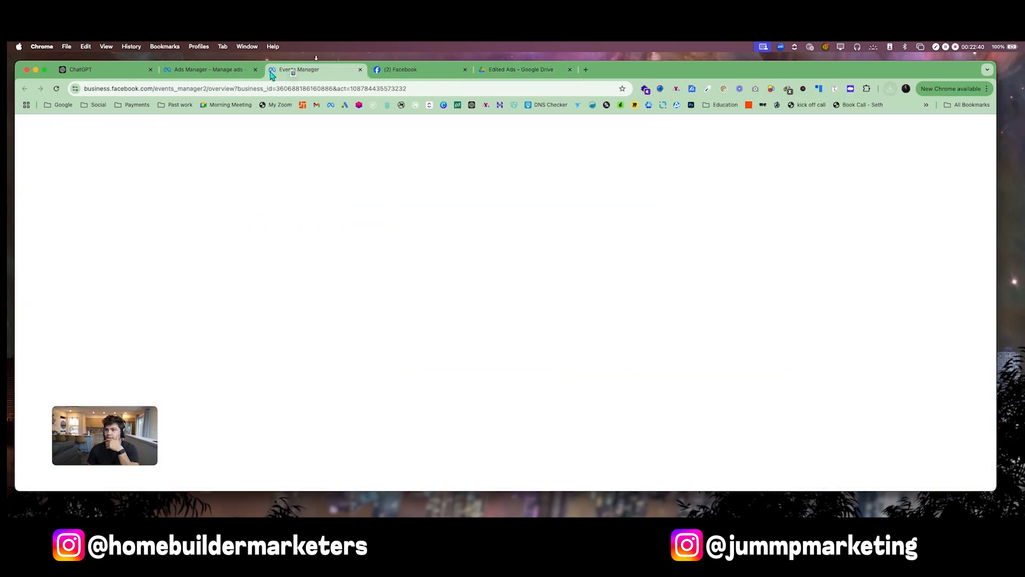
pyautogui.moveTo(221, 73); pyautogui.dragTo(424, 249)
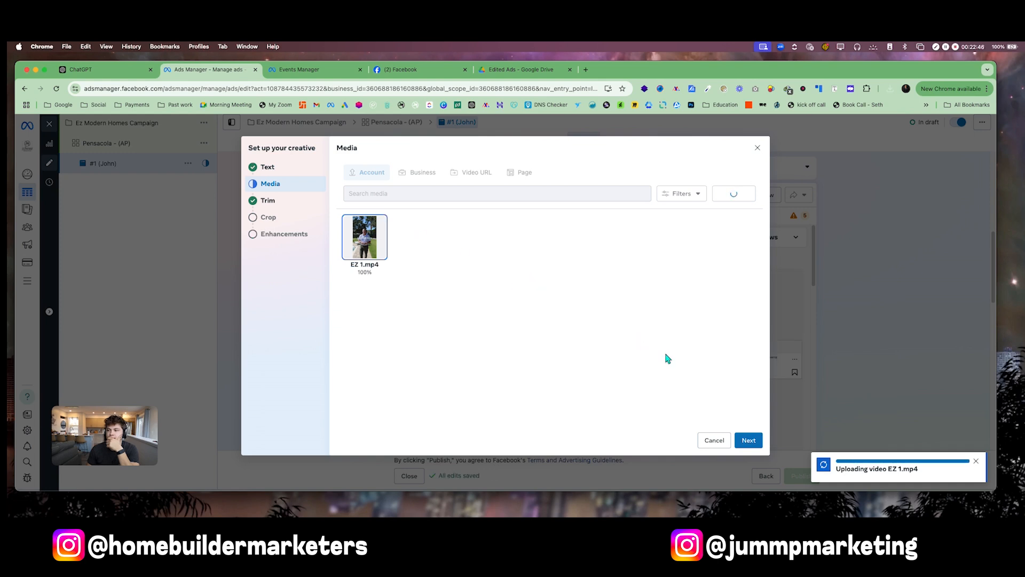
pyautogui.click(749, 441)
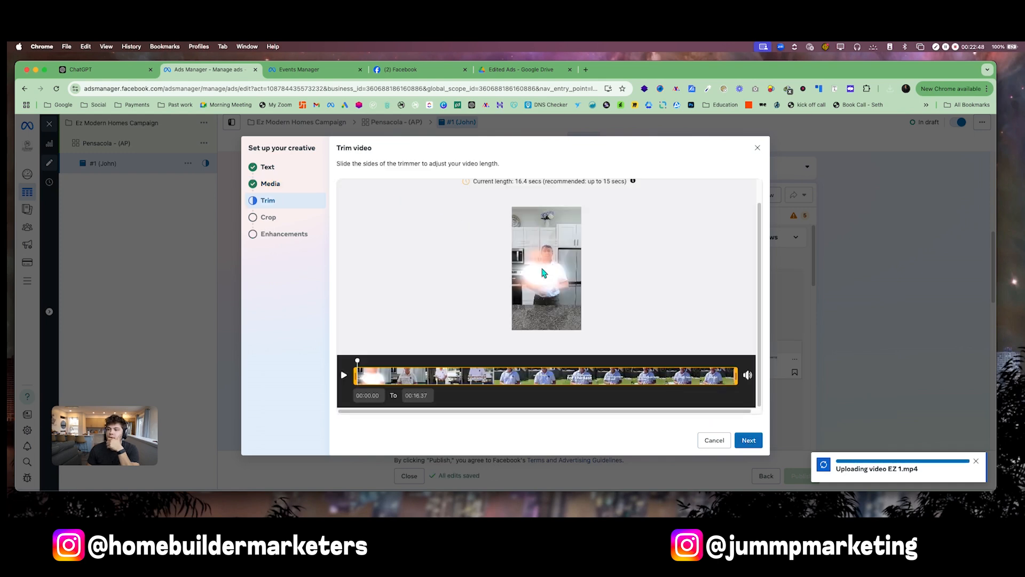
pyautogui.click(750, 441)
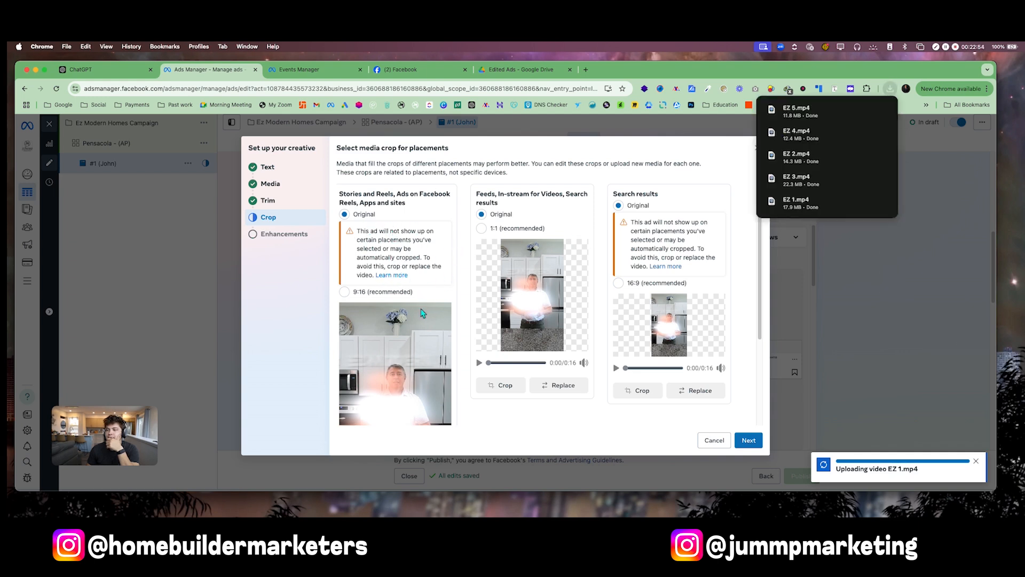
# Set the Stories and Reels crop to 9:16, keep the Feeds and Search results crops at Original, and proceed to the enhancements.
pyautogui.scroll(-3, 422, 312)
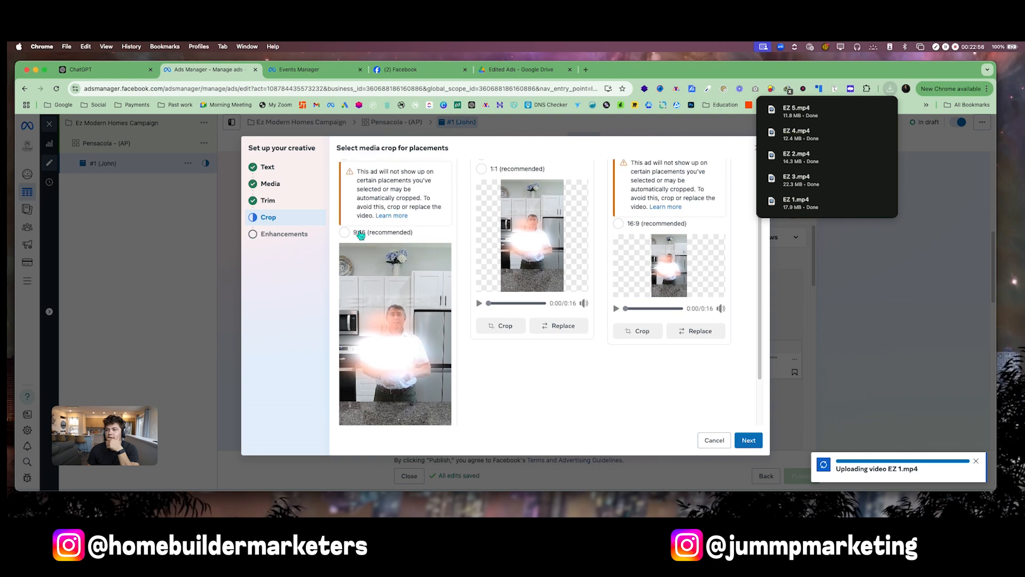
pyautogui.click(355, 223)
pyautogui.scroll(3, 355, 224)
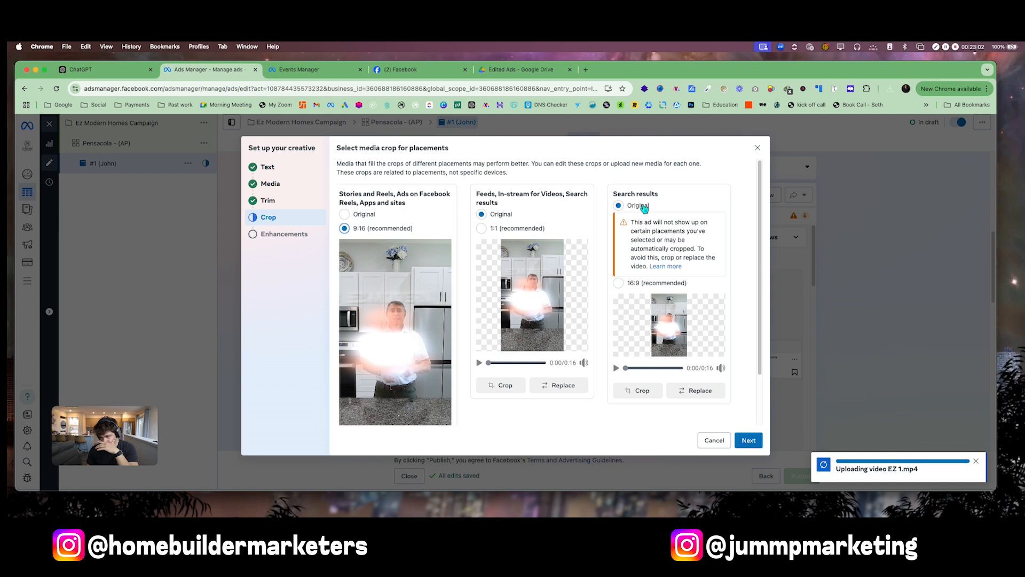
pyautogui.click(676, 286)
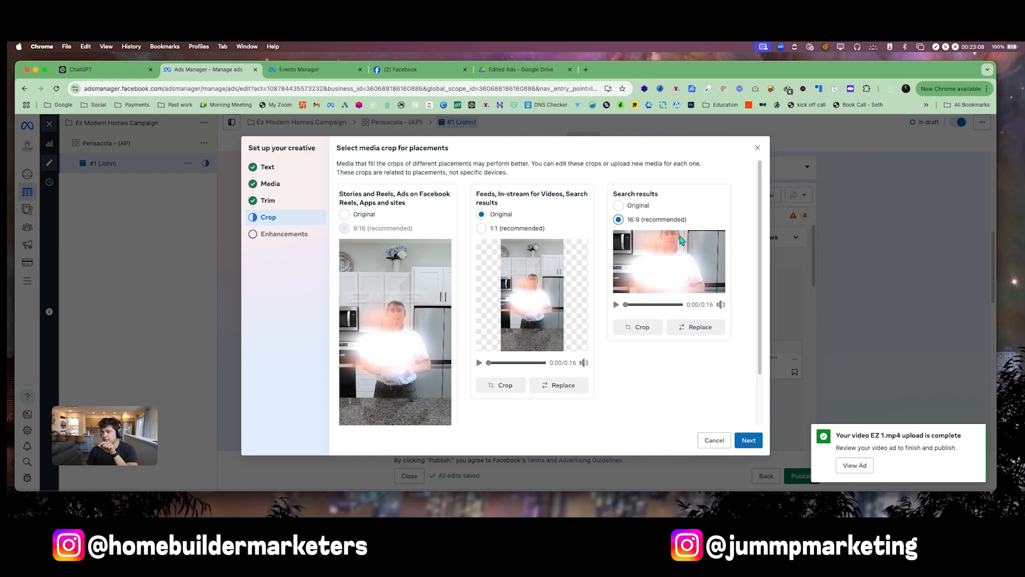
pyautogui.click(636, 206)
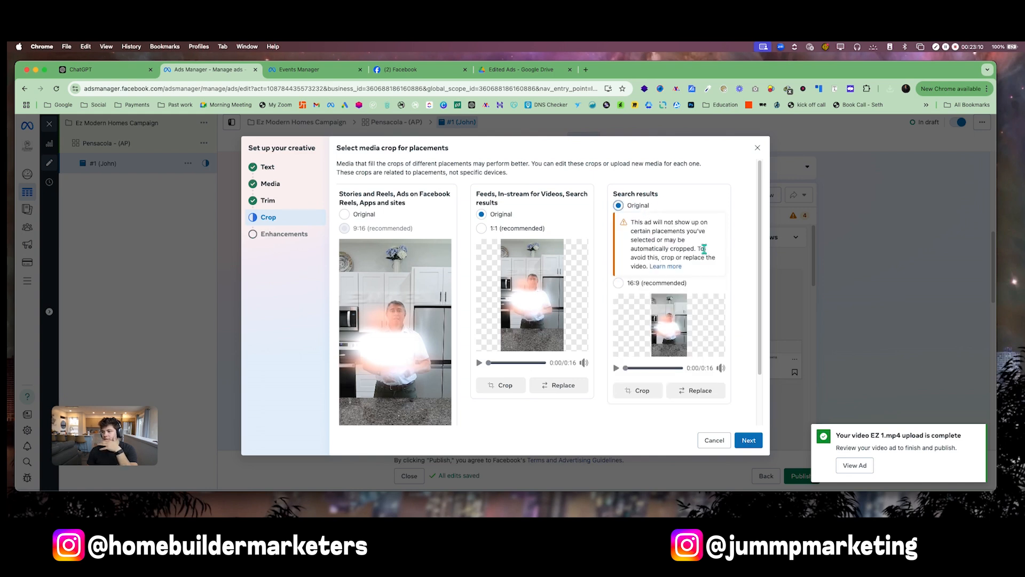
pyautogui.scroll(-2, 567, 347)
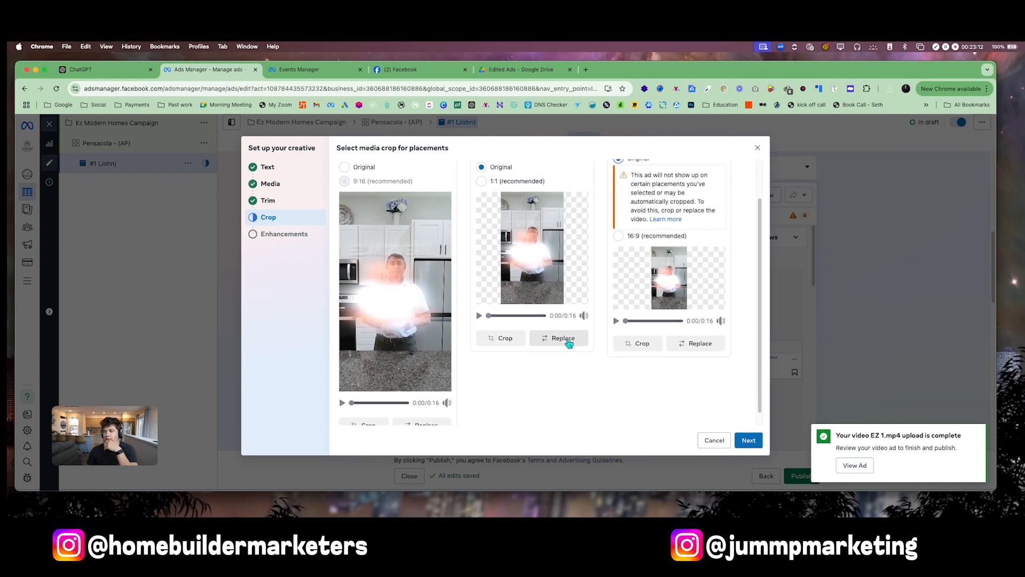
pyautogui.scroll(2, 569, 344)
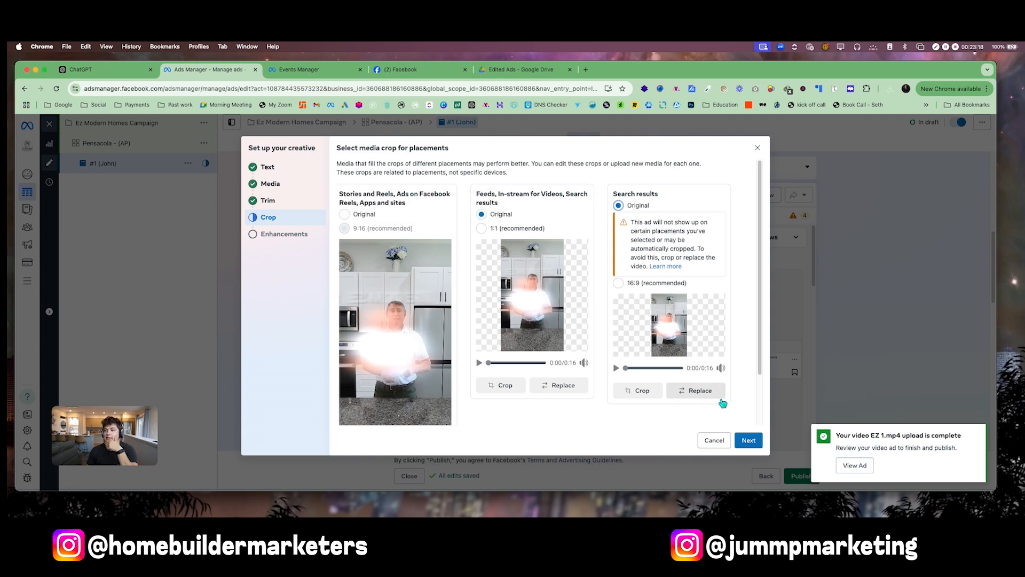
pyautogui.click(754, 442)
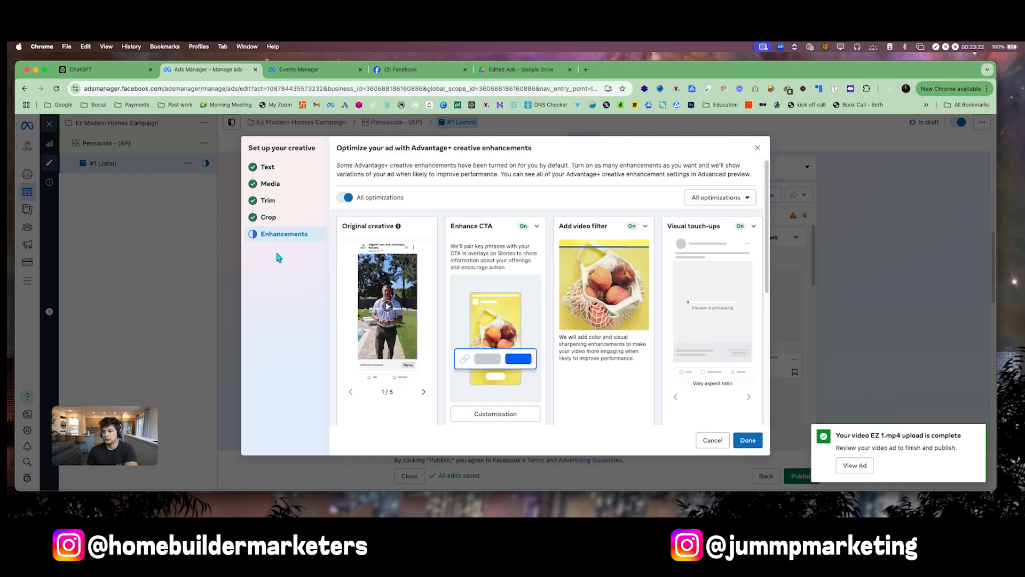
# Review the Advantage+ creative enhancements and finish the creative setup with all optimizations left on.
pyautogui.scroll(-2, 369, 277)
pyautogui.scroll(2, 490, 164)
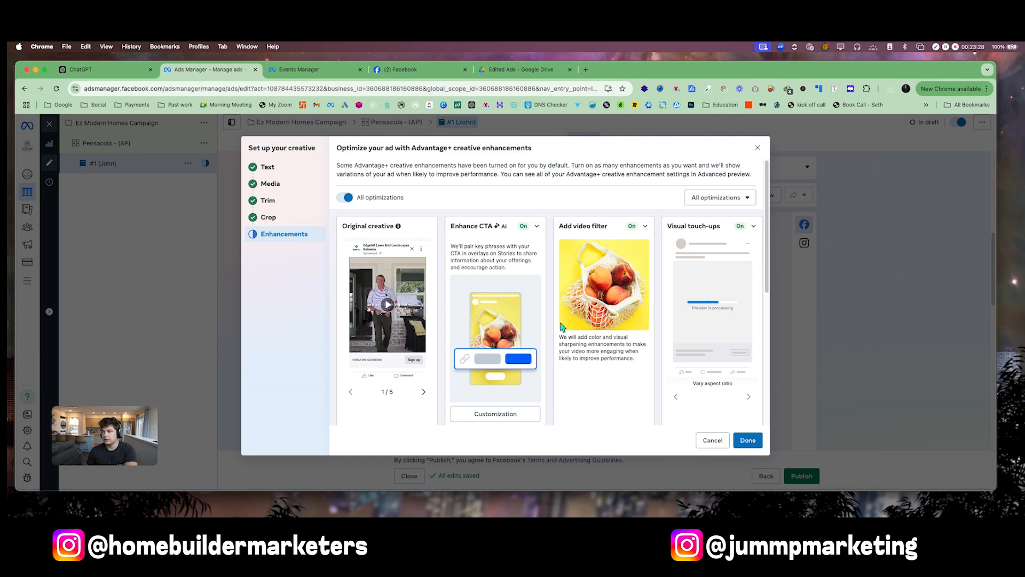
pyautogui.scroll(-1, 595, 352)
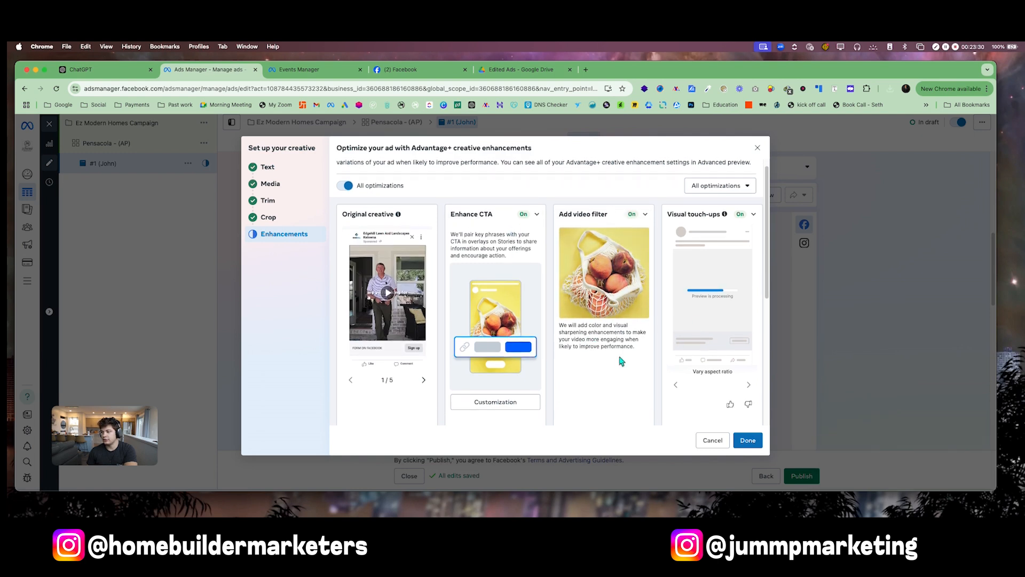
pyautogui.scroll(-1, 402, 313)
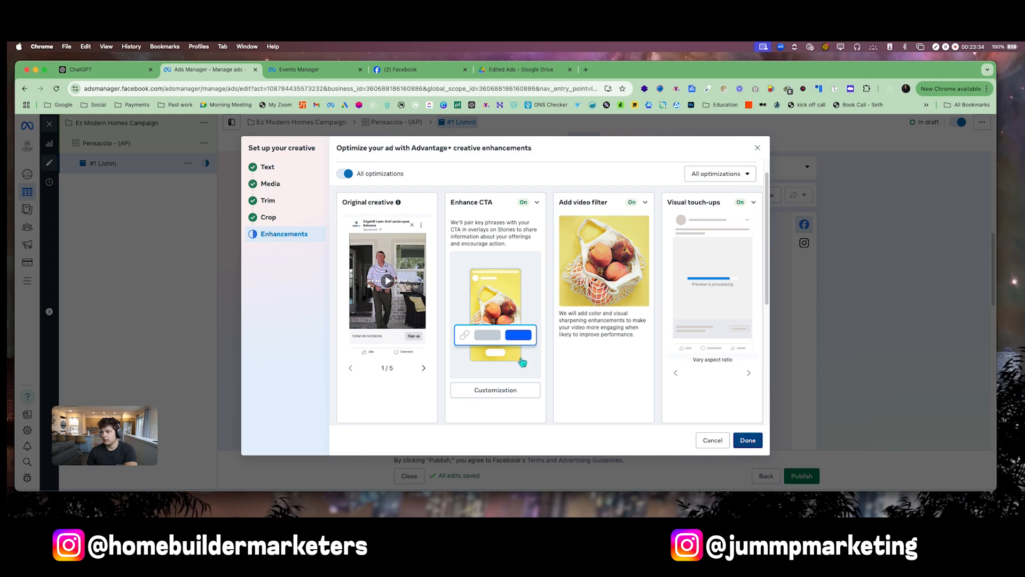
pyautogui.click(747, 440)
# In a new ChatGPT chat, write "i am setting up a meta ads campaign for my company EZ Modern Homes, we do custom home builds and".
pyautogui.moveTo(439, 401)
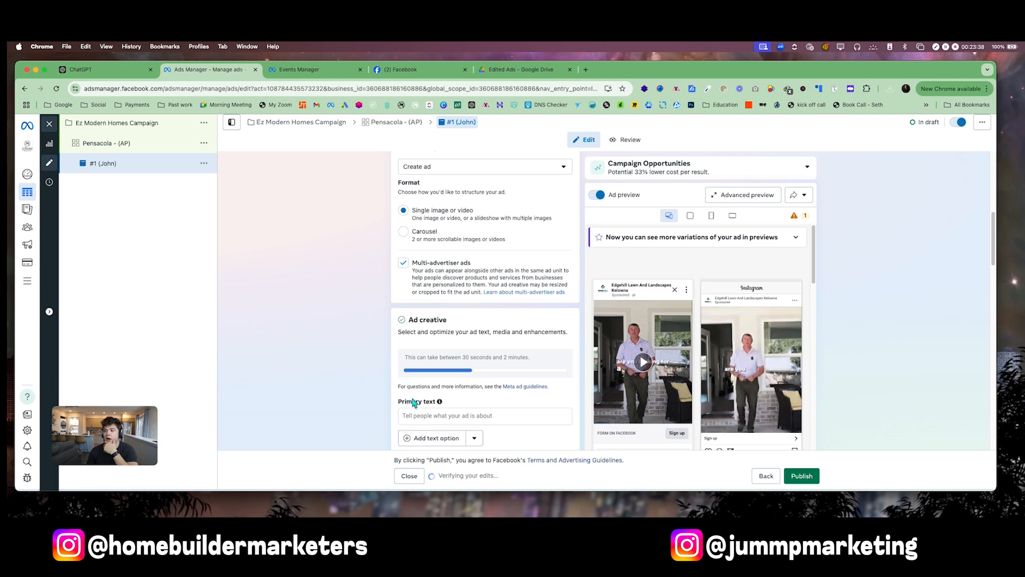
pyautogui.scroll(-1, 415, 406)
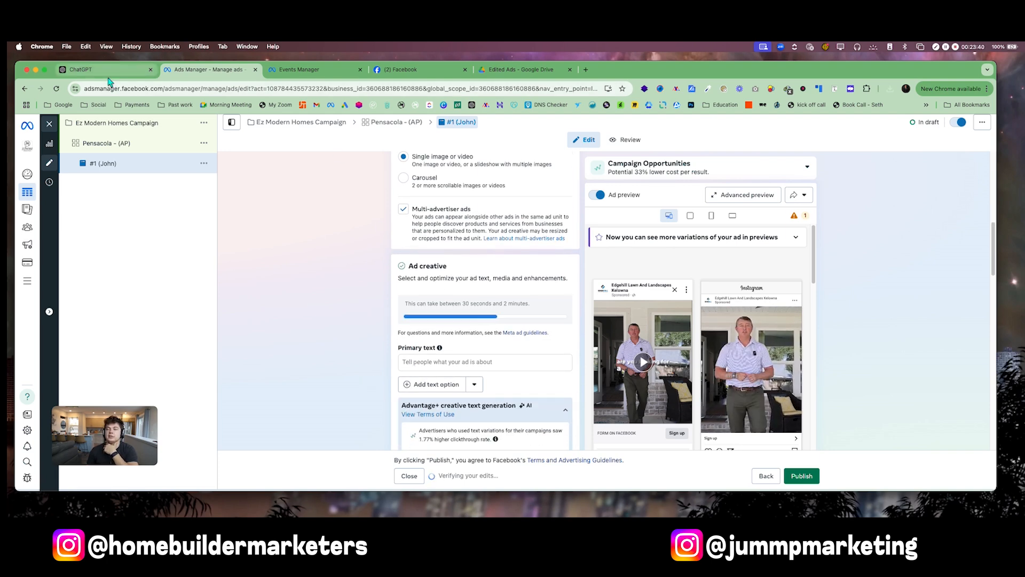
pyautogui.moveTo(107, 70); pyautogui.dragTo(217, 79)
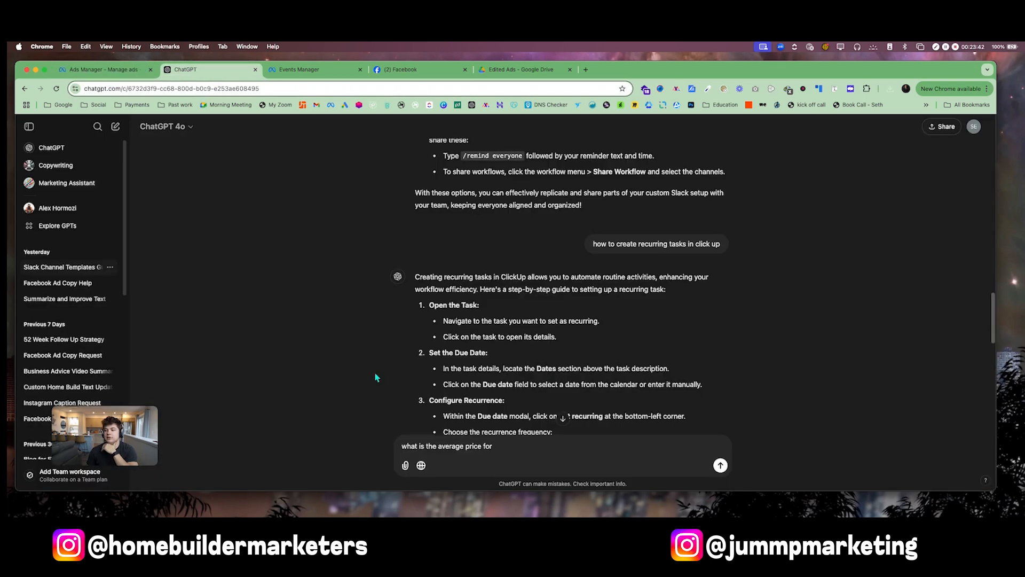
pyautogui.click(116, 127)
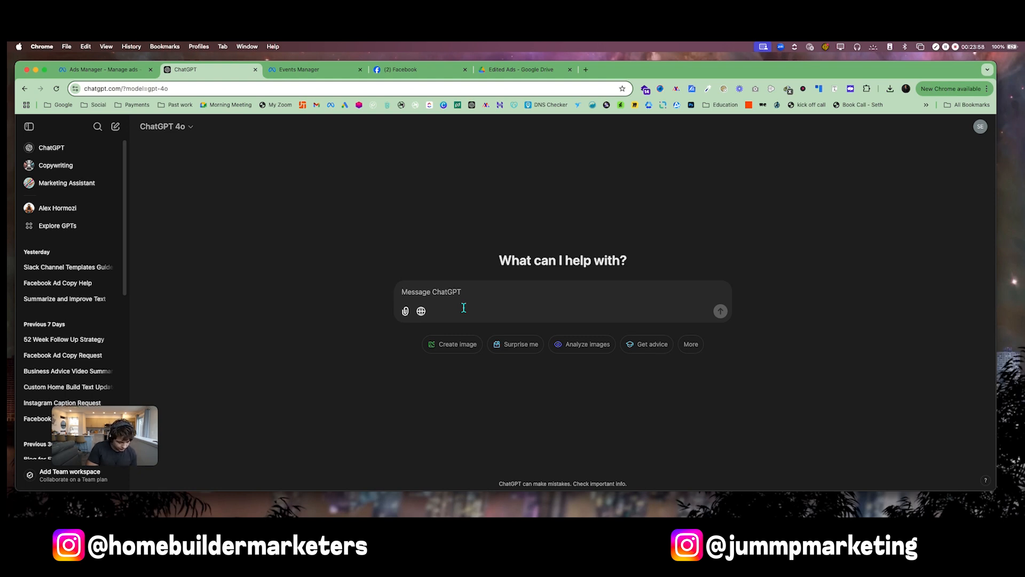
pyautogui.write('i am se')
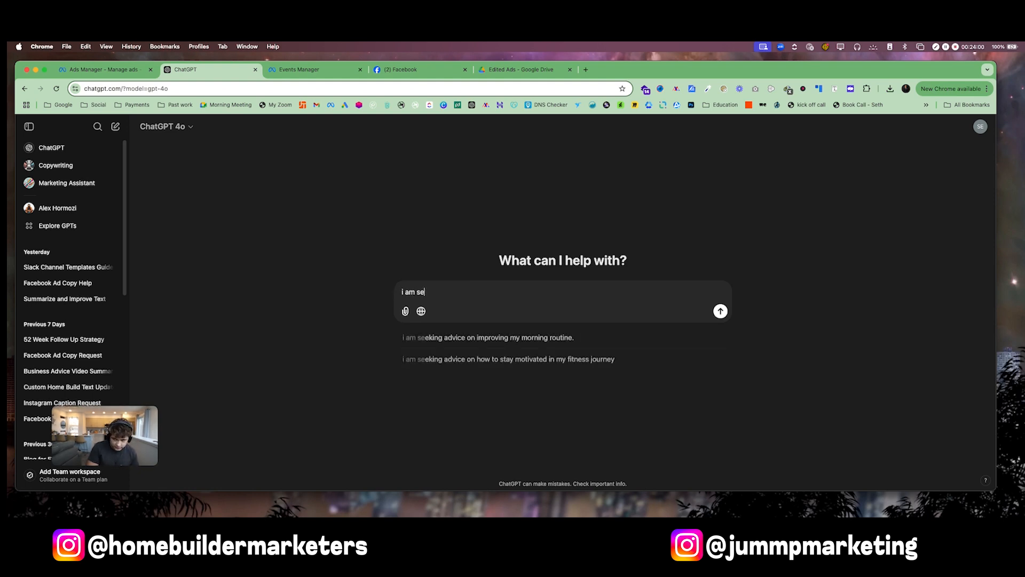
pyautogui.write('tting up an')
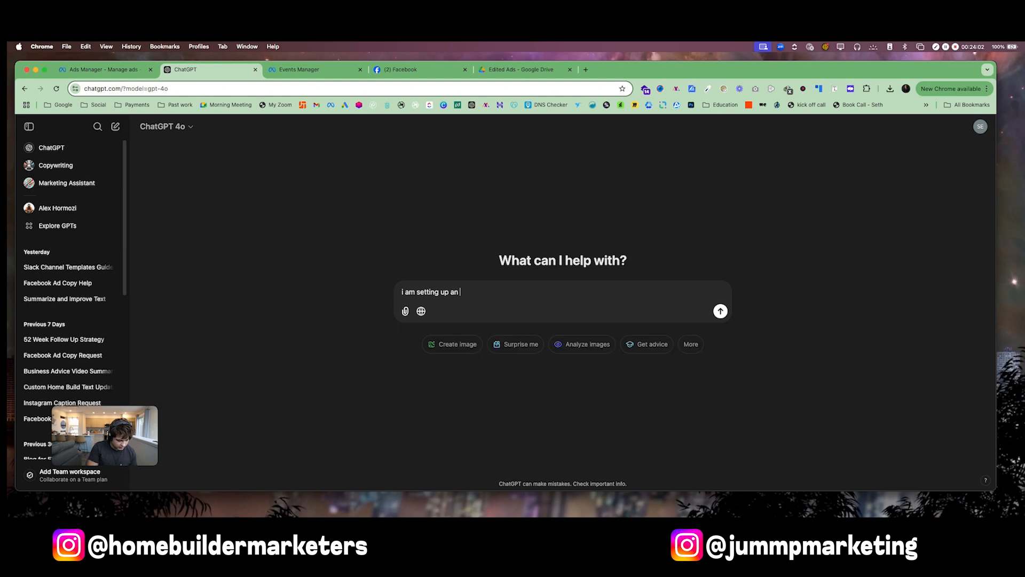
pyautogui.press('BackSpace')
pyautogui.press('BackSpace')
pyautogui.write('meta a')
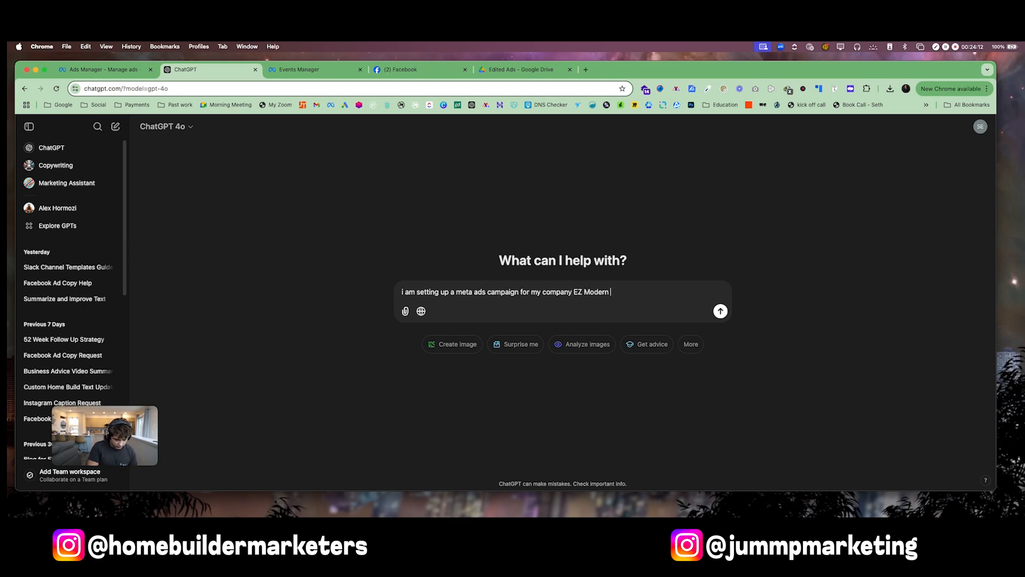
pyautogui.write('Homes, we do custom')
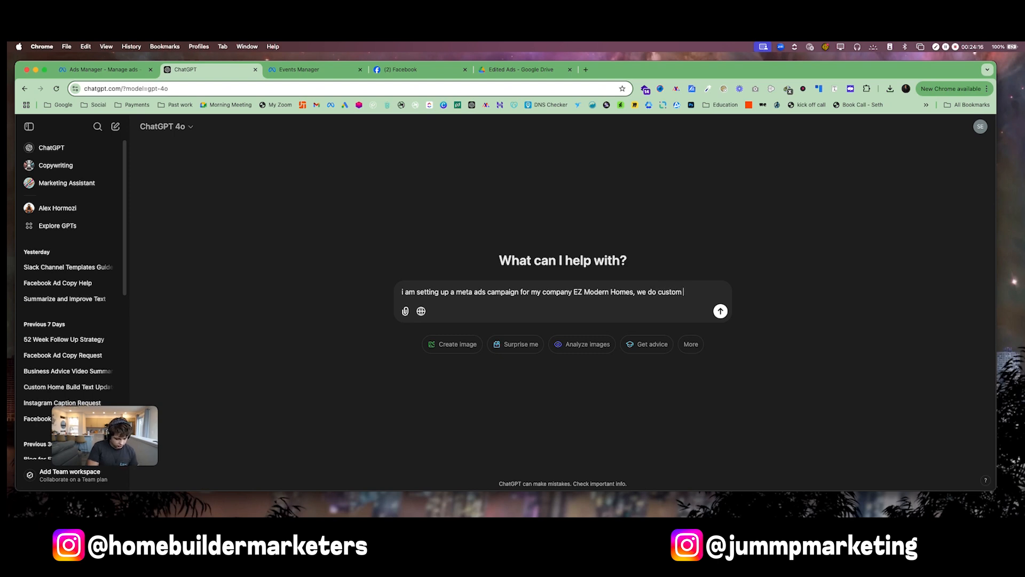
pyautogui.write(' home builds and')
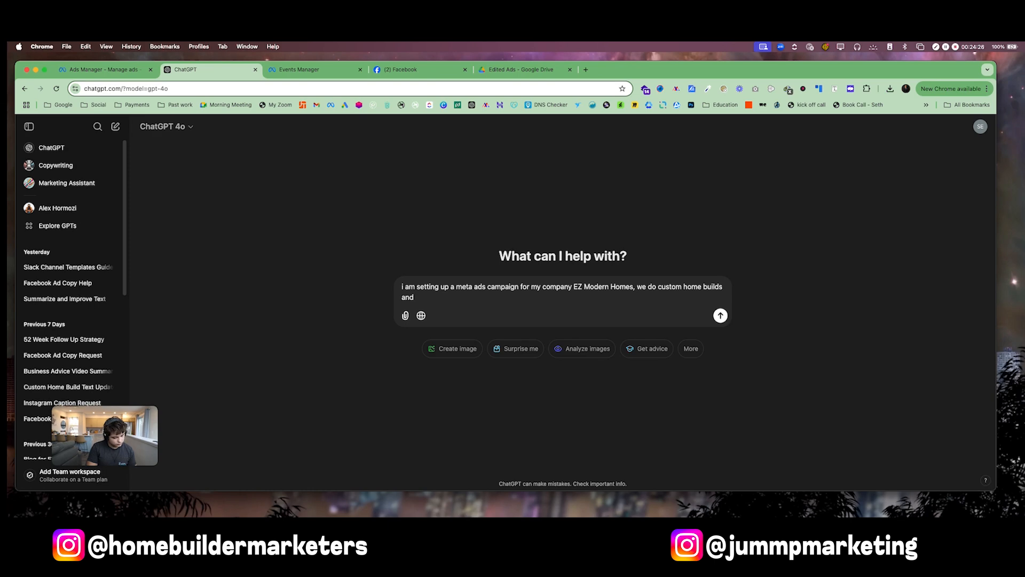
# Open ezmodernhomes.com in a new browser tab, check which services the company lists, and return to the ChatGPT prompt.
pyautogui.click(586, 70)
pyautogui.write('ezmodernhomes.com/contact-us')
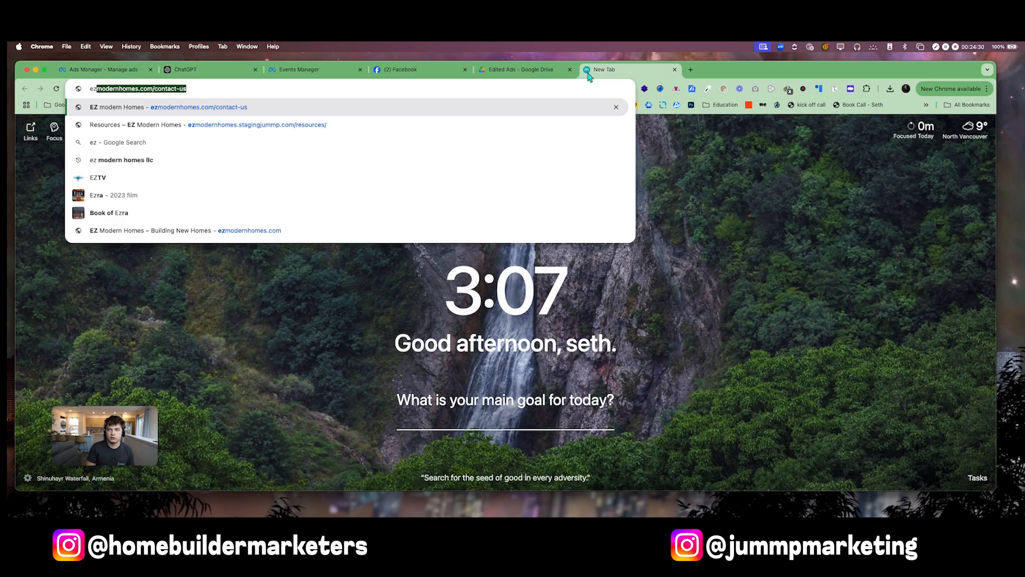
pyautogui.click(278, 231)
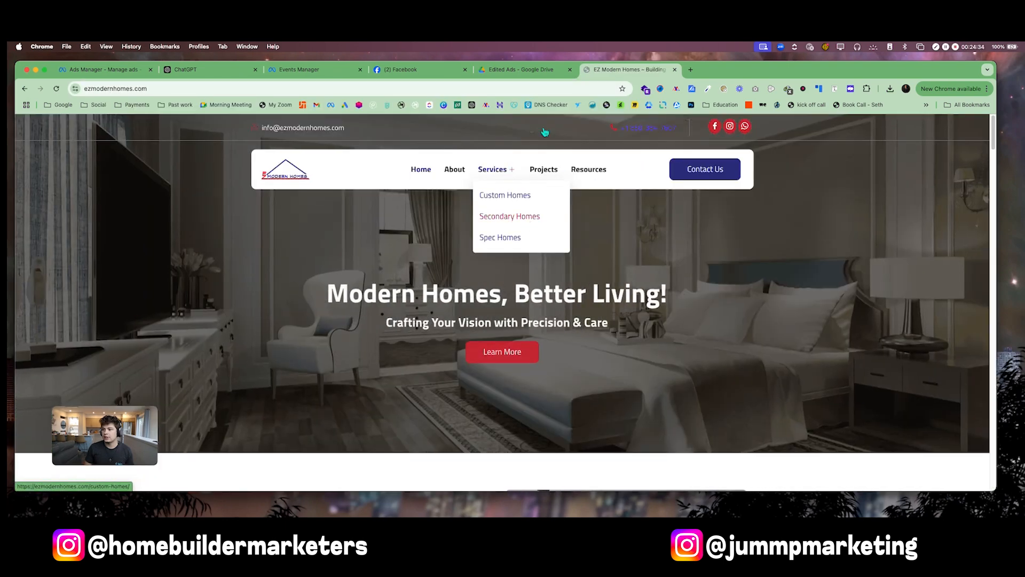
pyautogui.click(549, 72)
pyautogui.click(406, 70)
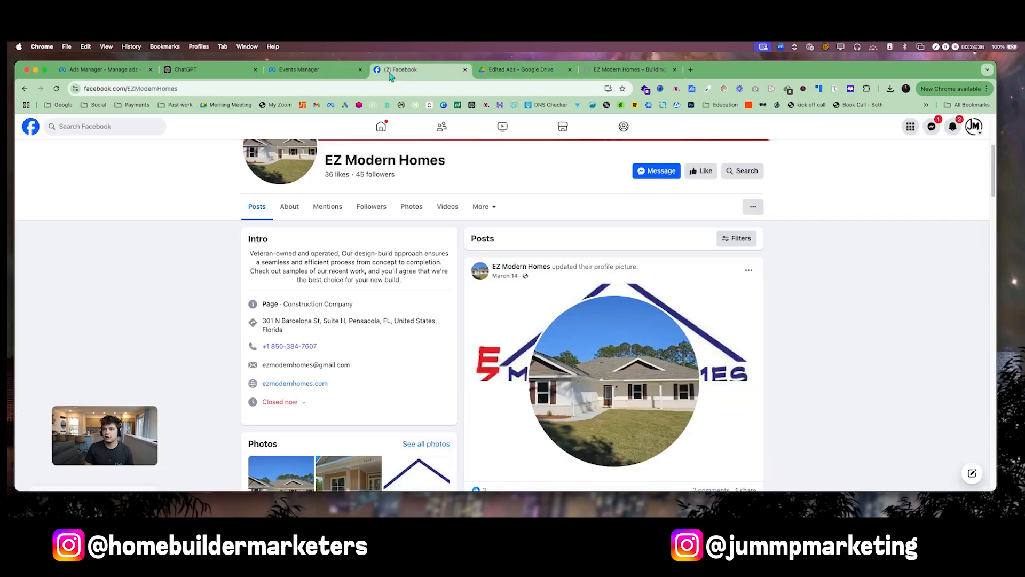
pyautogui.click(309, 70)
pyautogui.click(221, 68)
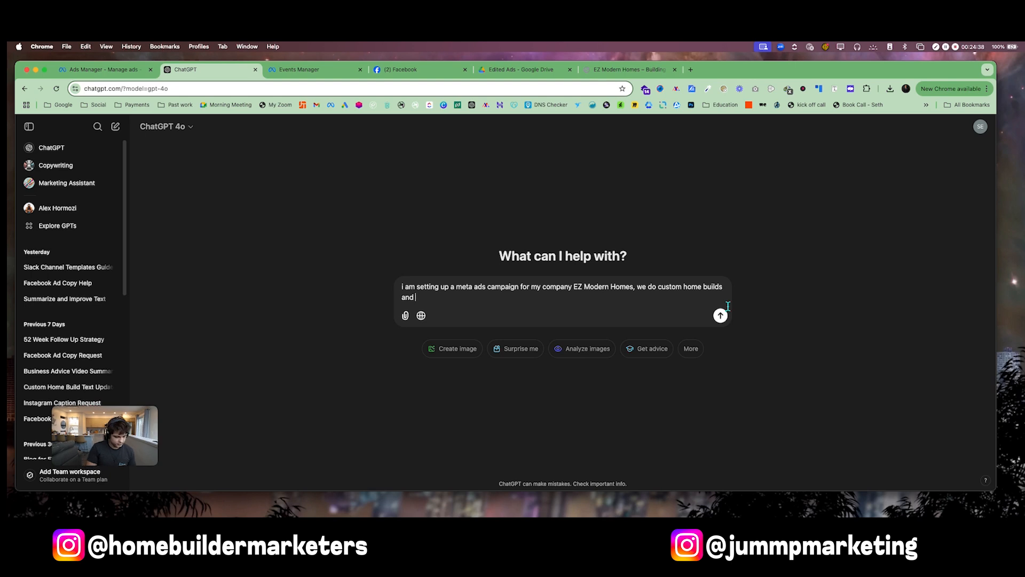
# Continue the prompt with "seconddary homes in the pensacola area here is our website for more information about us" and start a new paragraph.
pyautogui.write('seconddary home')
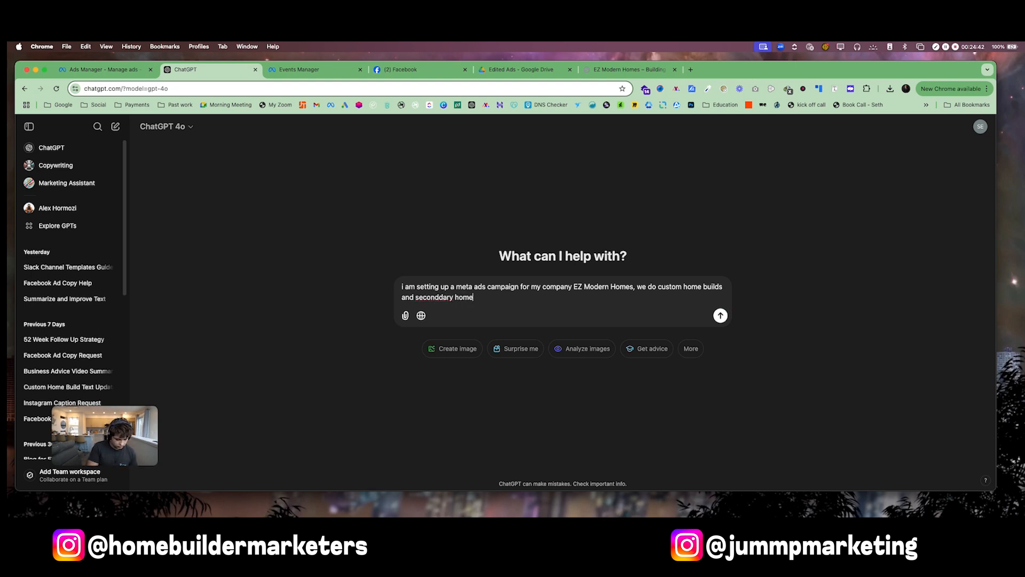
pyautogui.write('s for')
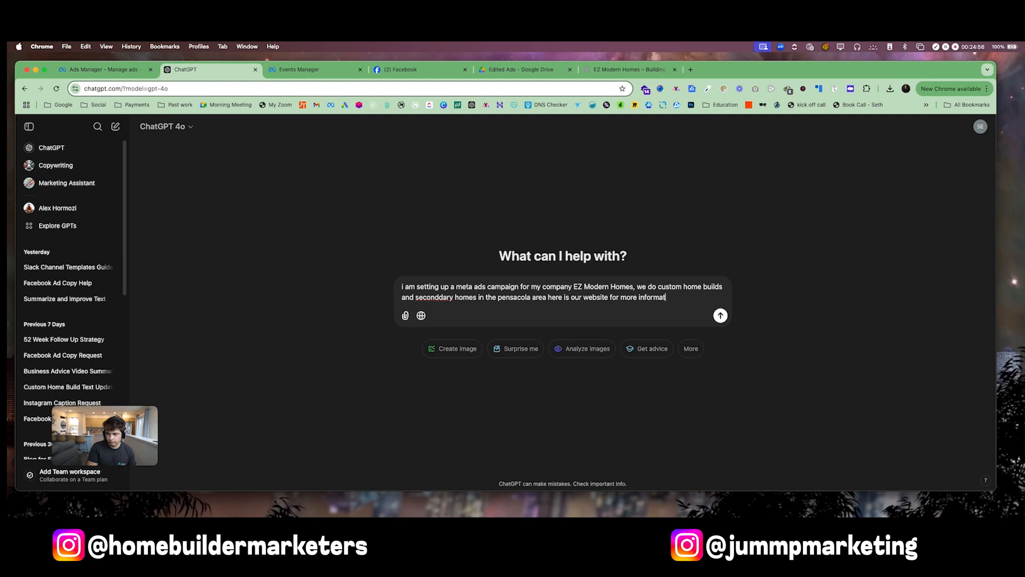
pyautogui.write('about us')
pyautogui.hotkey('shift', 'Return')
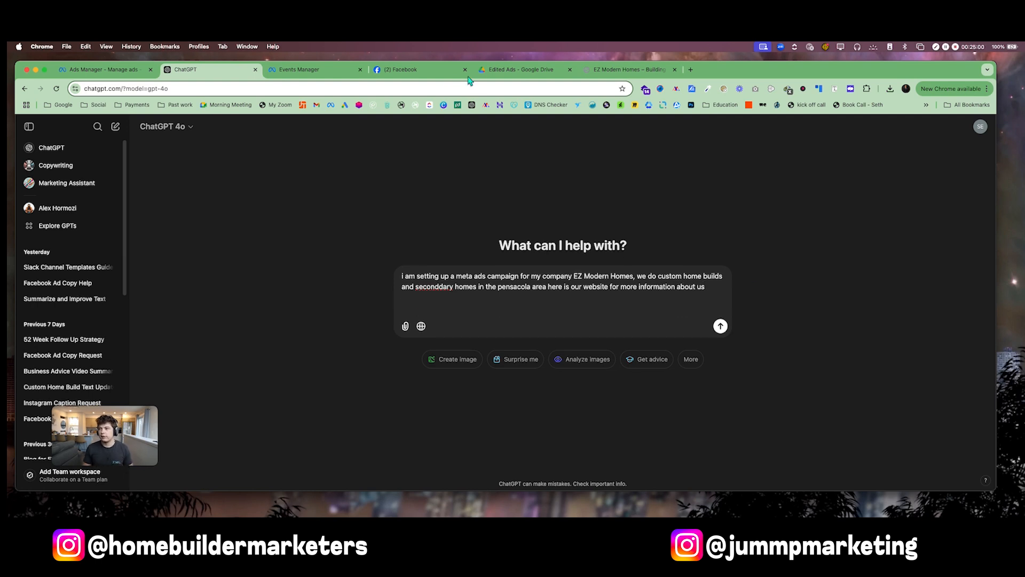
# Switch to the EZ Modern Homes website and bookmark its home page in the Past work folder.
pyautogui.click(619, 69)
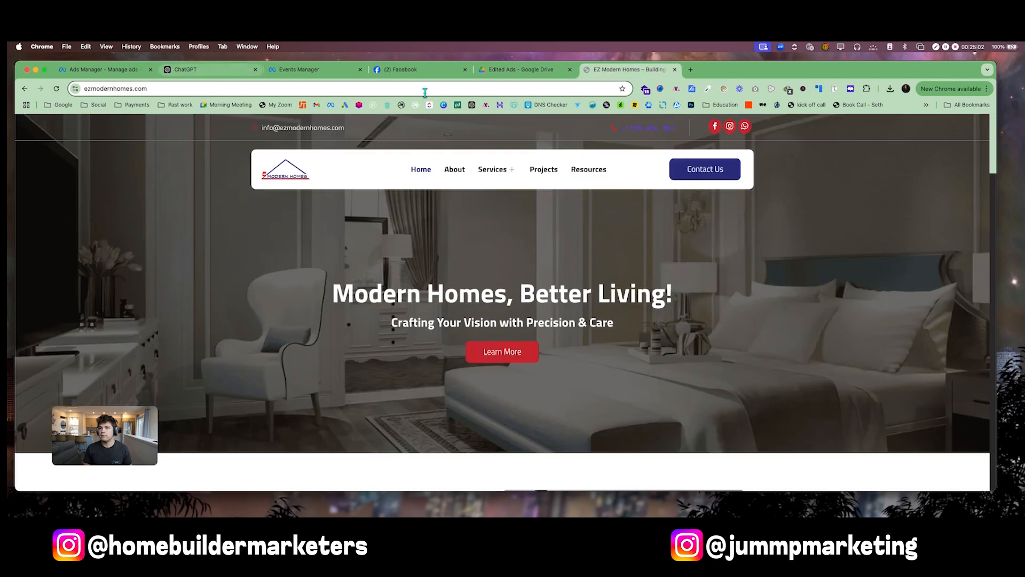
pyautogui.click(623, 89)
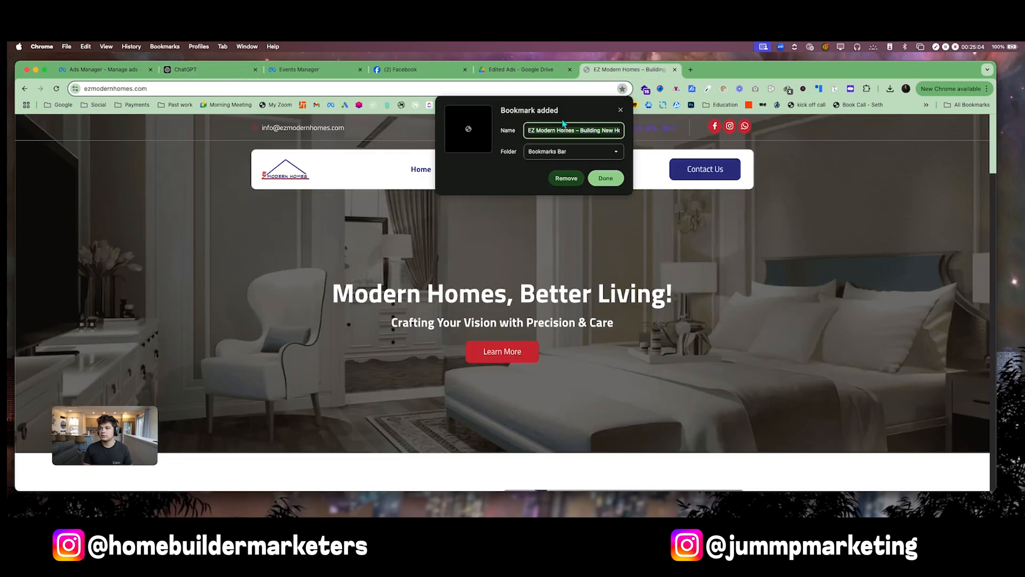
pyautogui.click(602, 177)
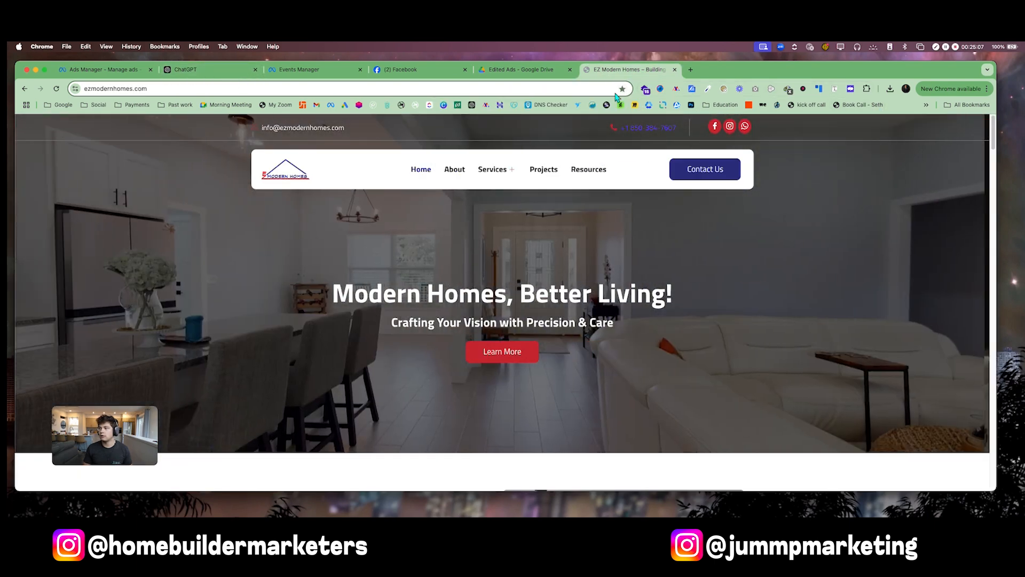
pyautogui.click(622, 89)
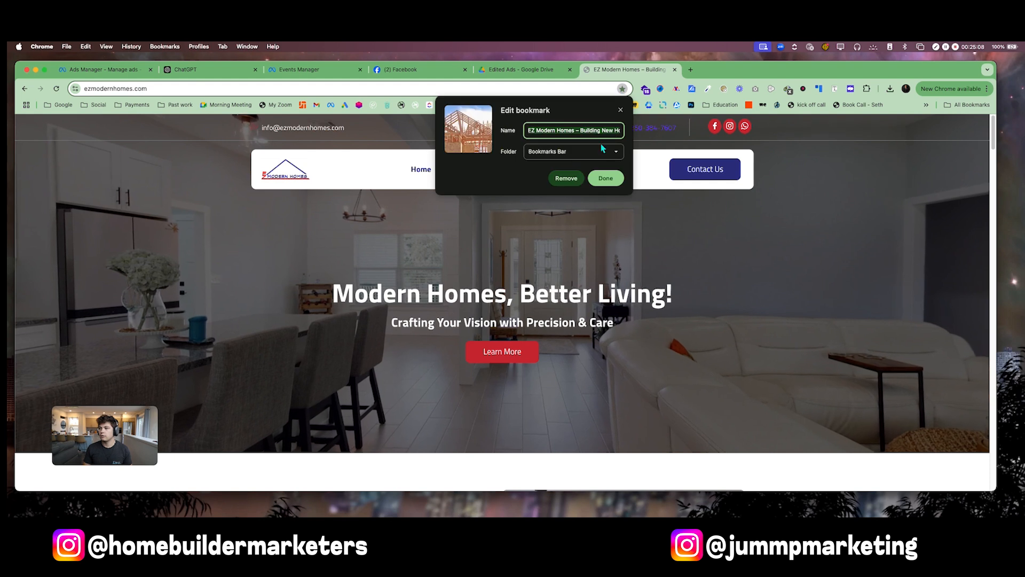
pyautogui.click(587, 152)
pyautogui.click(582, 208)
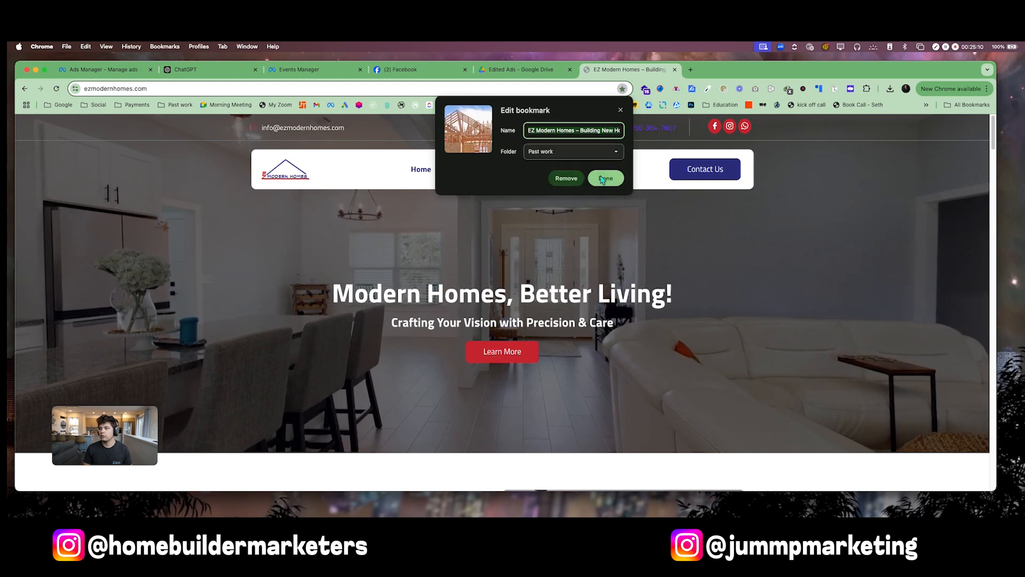
pyautogui.click(606, 177)
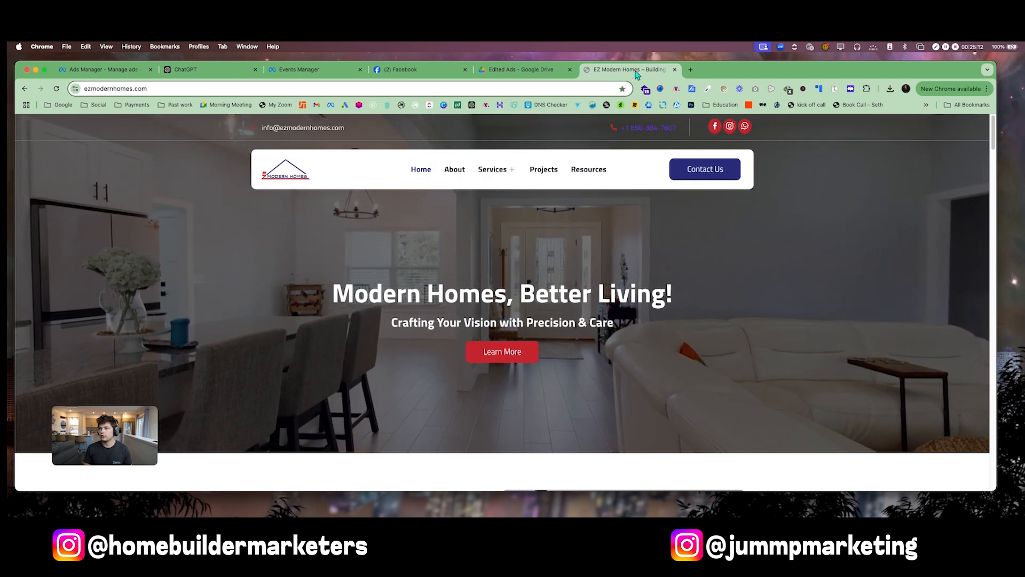
pyautogui.doubleClick(568, 88)
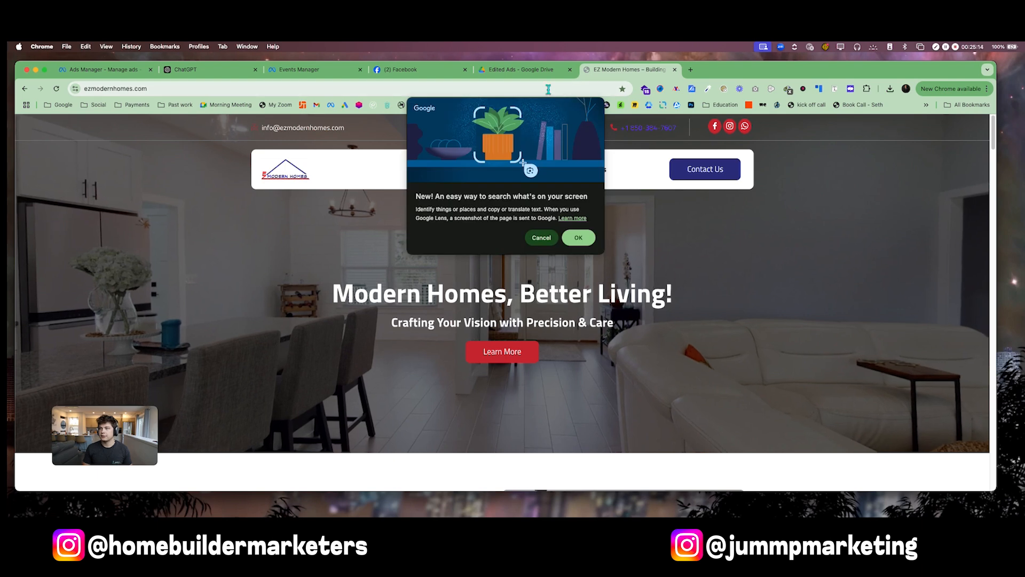
pyautogui.rightClick(520, 91)
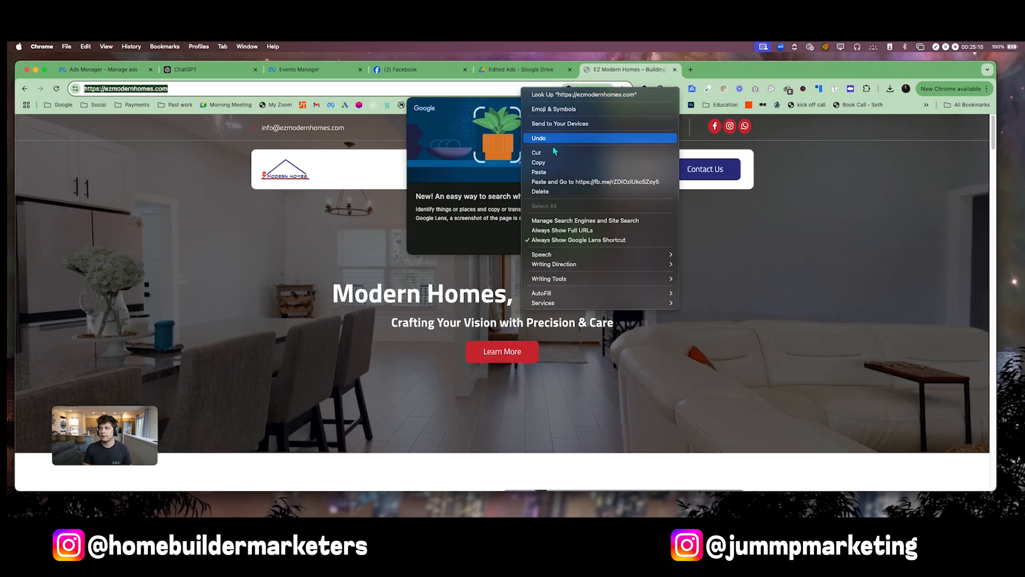
pyautogui.click(590, 165)
pyautogui.press('super+c')
pyautogui.click(290, 74)
pyautogui.click(211, 74)
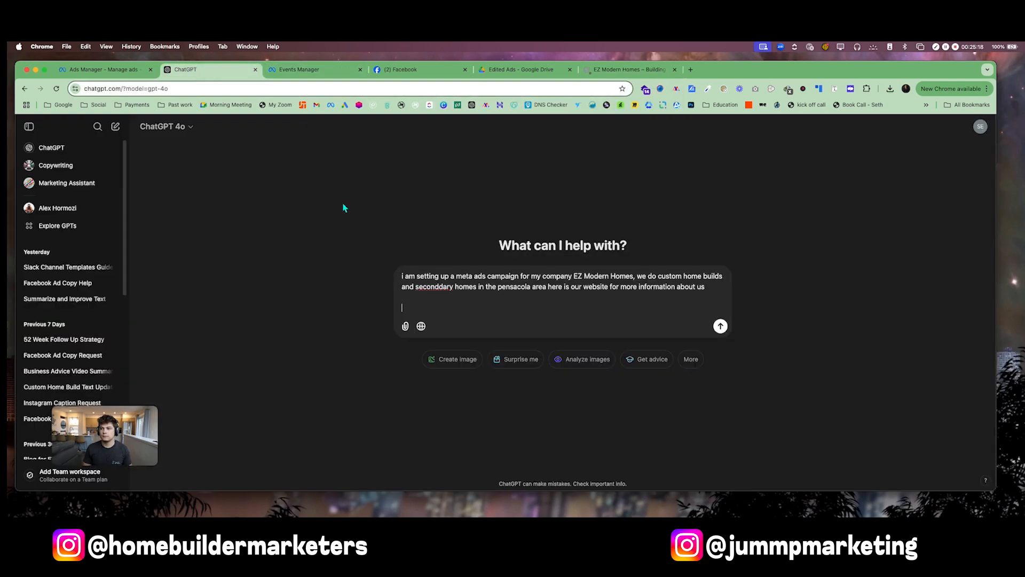
pyautogui.press('super+v')
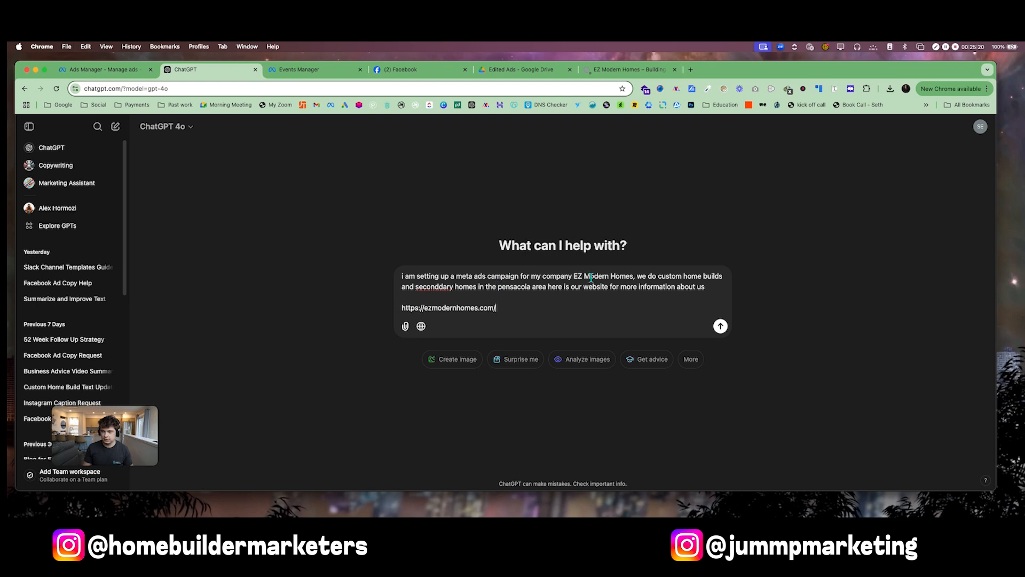
pyautogui.hotkey('shift', 'Return')
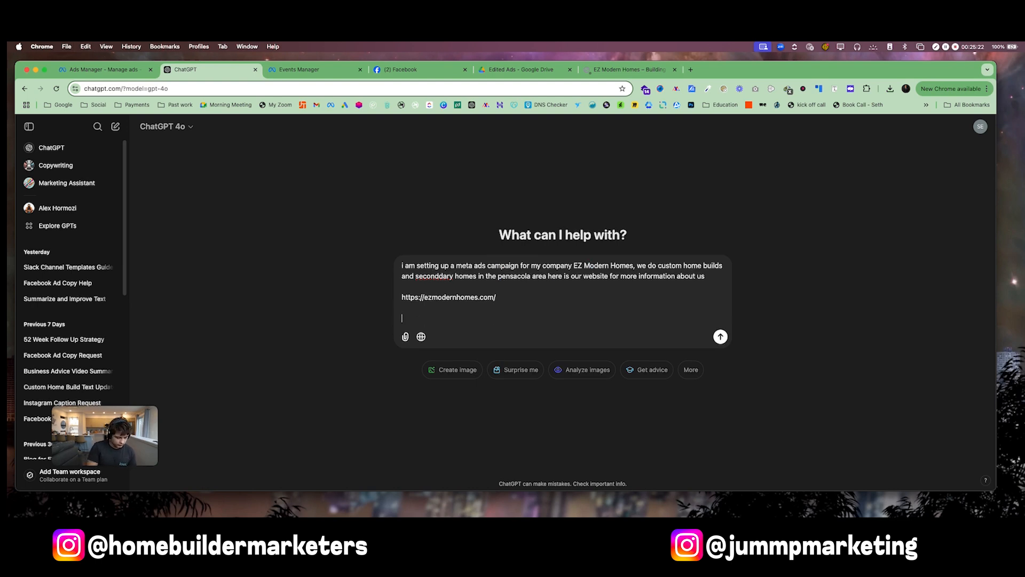
# Add the request "write me 3 primary texts for the campaign that incorporate story telling and are alex hormozi style, also include some emojis".
pyautogui.write('write me 3 primary texts')
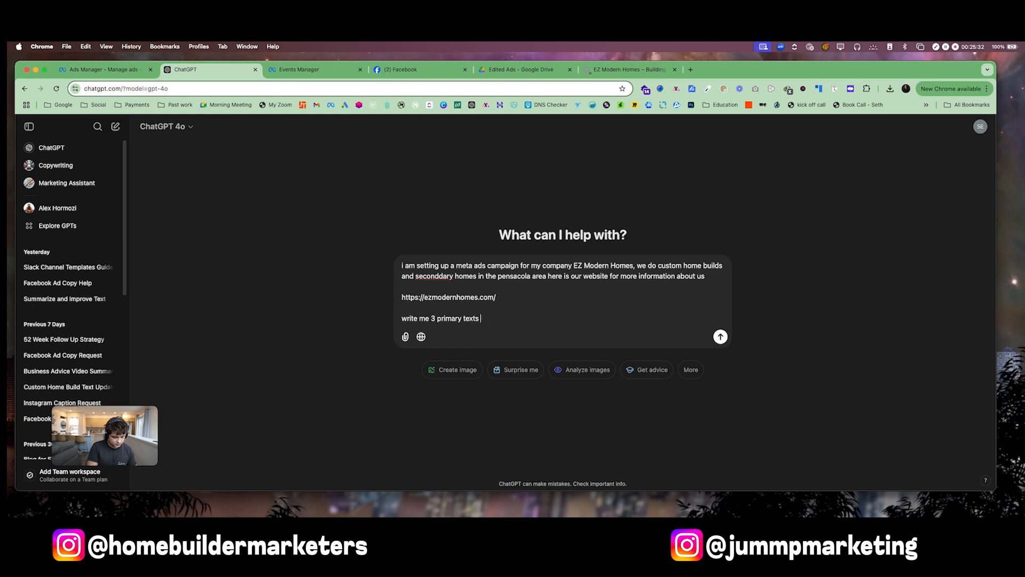
pyautogui.write('foir')
pyautogui.write(' the campaign')
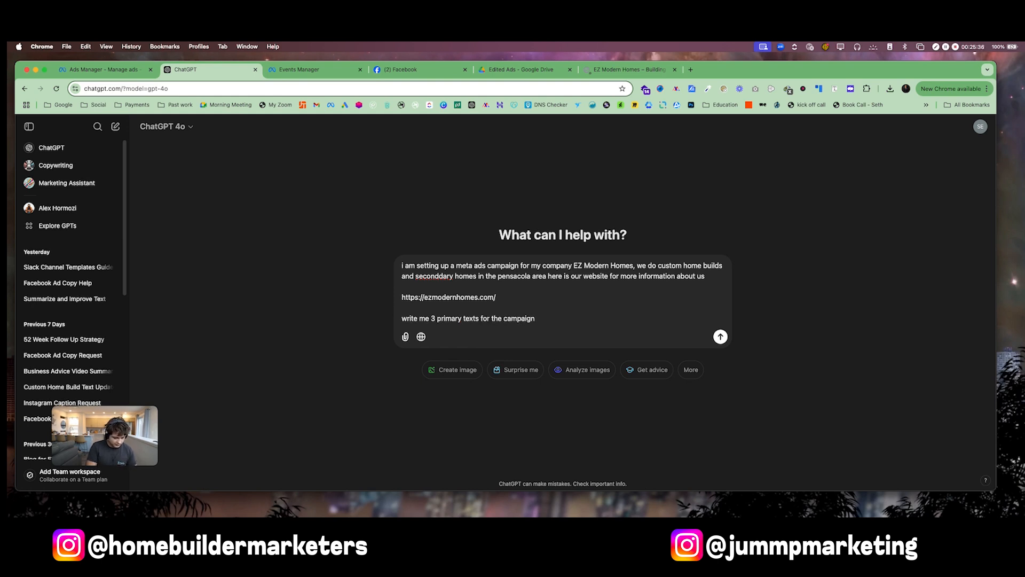
pyautogui.write(' that incorporate story telling and are alex hormoz')
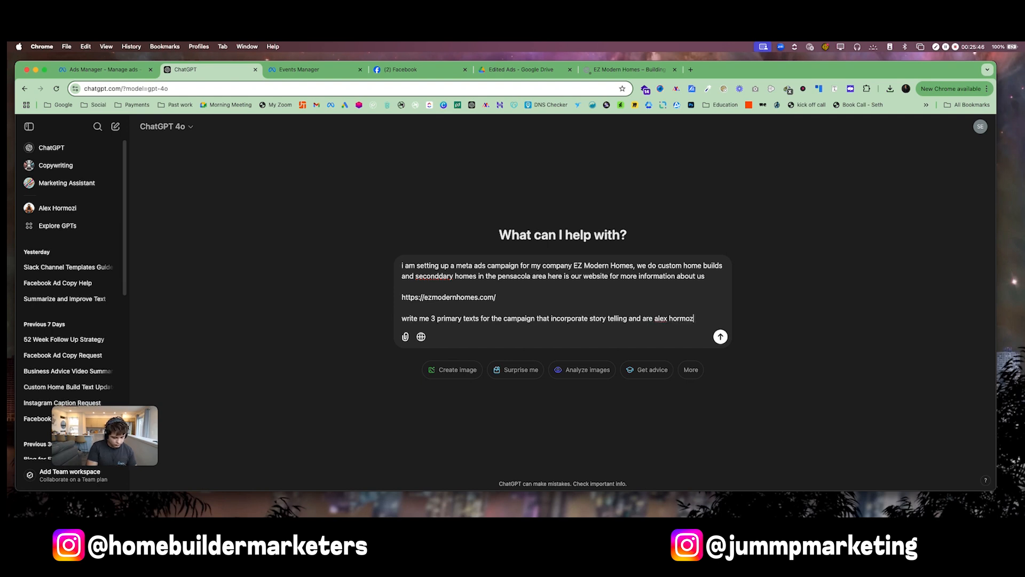
pyautogui.write('i style,')
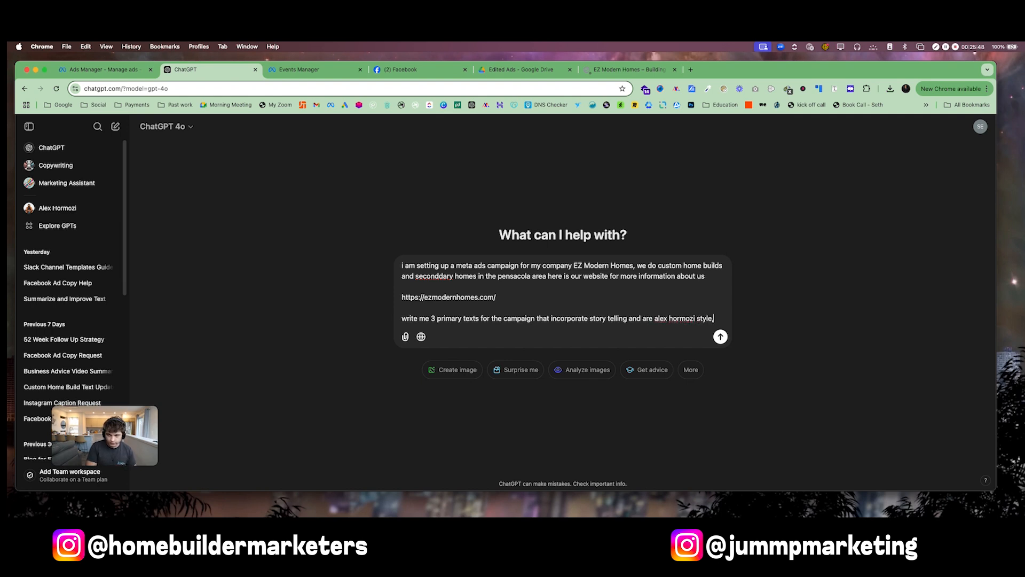
pyautogui.write(' also includ')
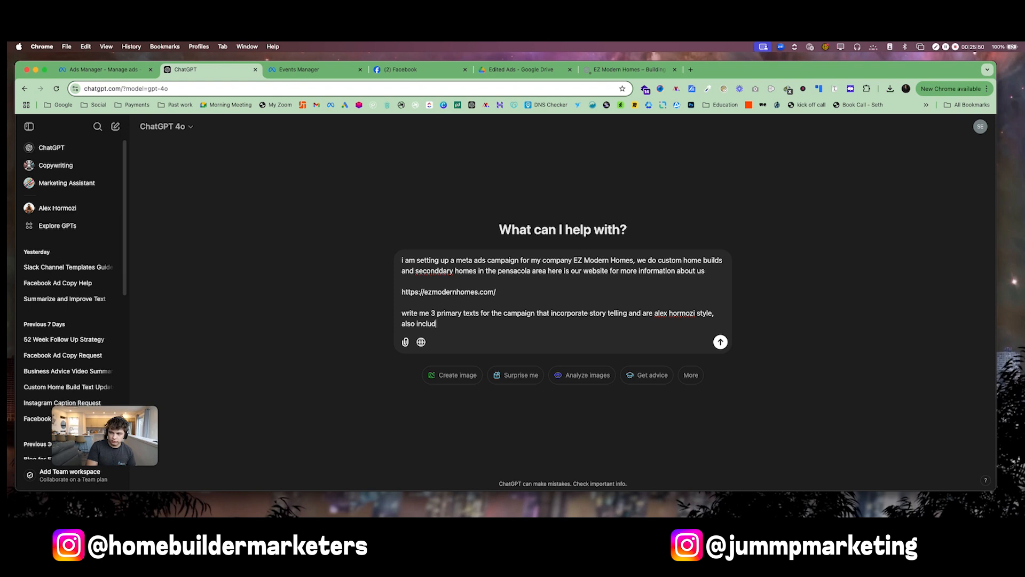
pyautogui.write('e some emojis')
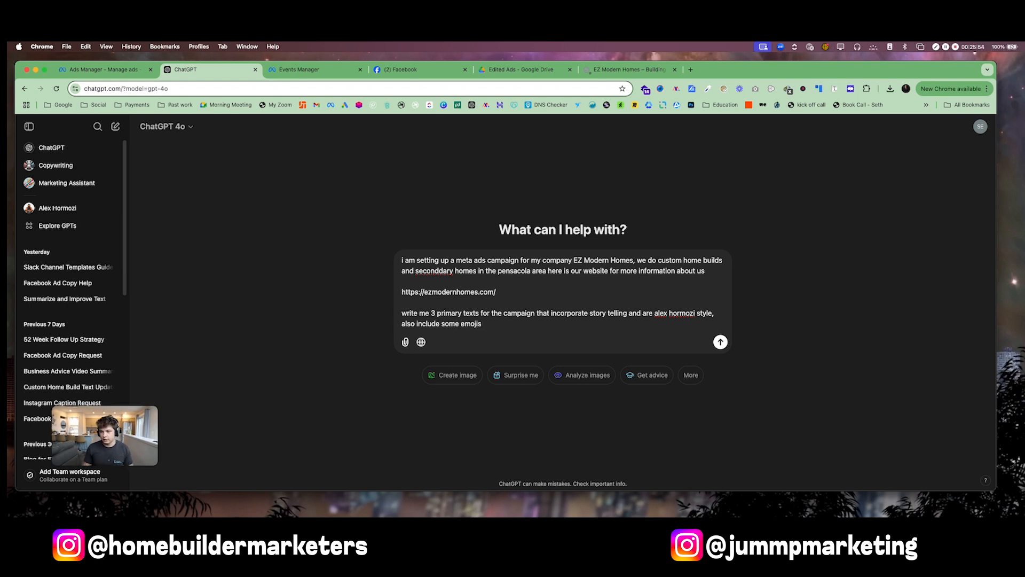
# Correct the misspelled word to "secondary" in the prompt's company description and highlight the closing request for 3 primary texts.
pyautogui.click(439, 279)
pyautogui.press('BackSpace')
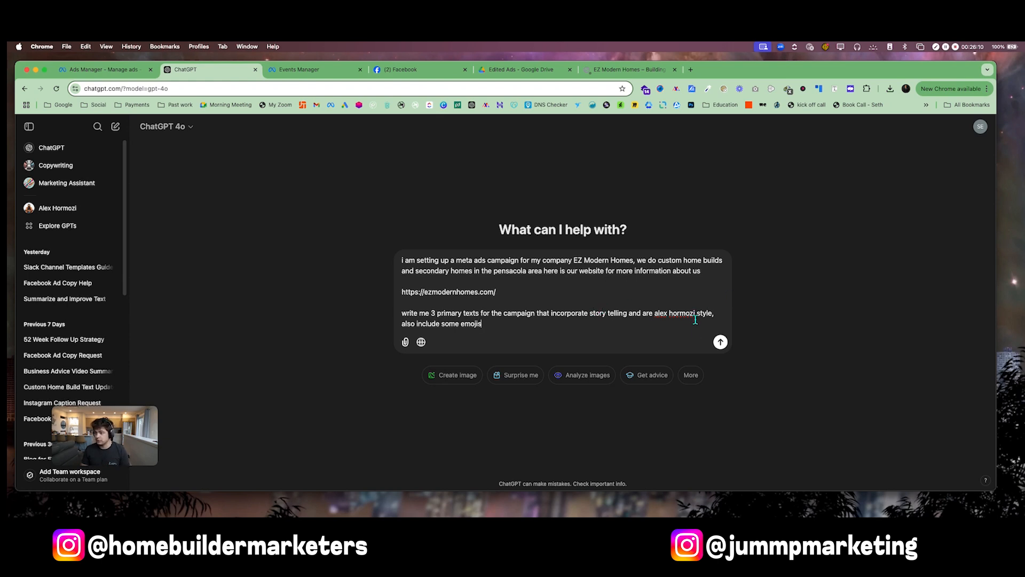
pyautogui.moveTo(405, 315); pyautogui.dragTo(510, 328)
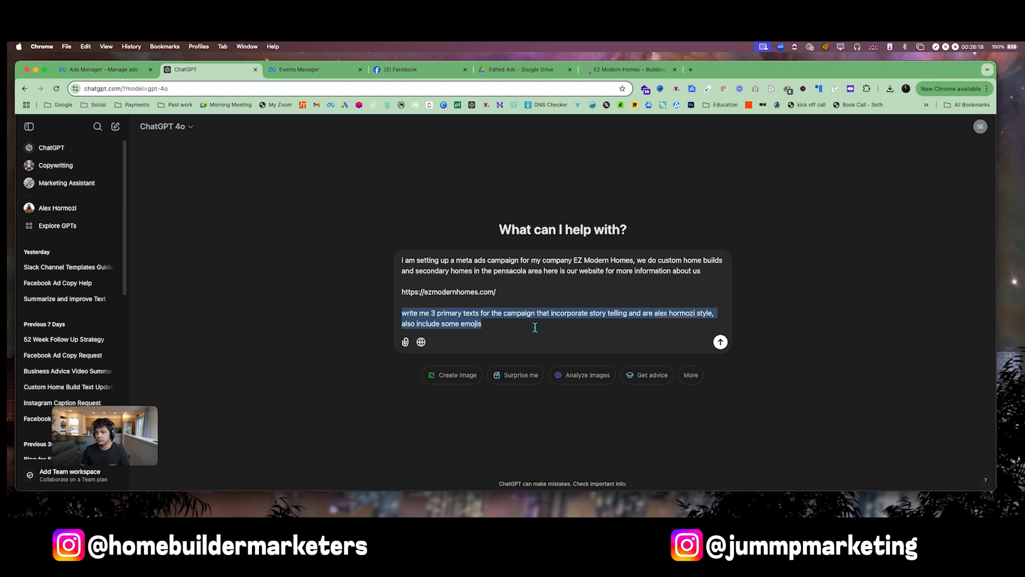
# Submit the primary-text prompt and follow up with the request "expand on these a little bit to be longer".
pyautogui.click(637, 322)
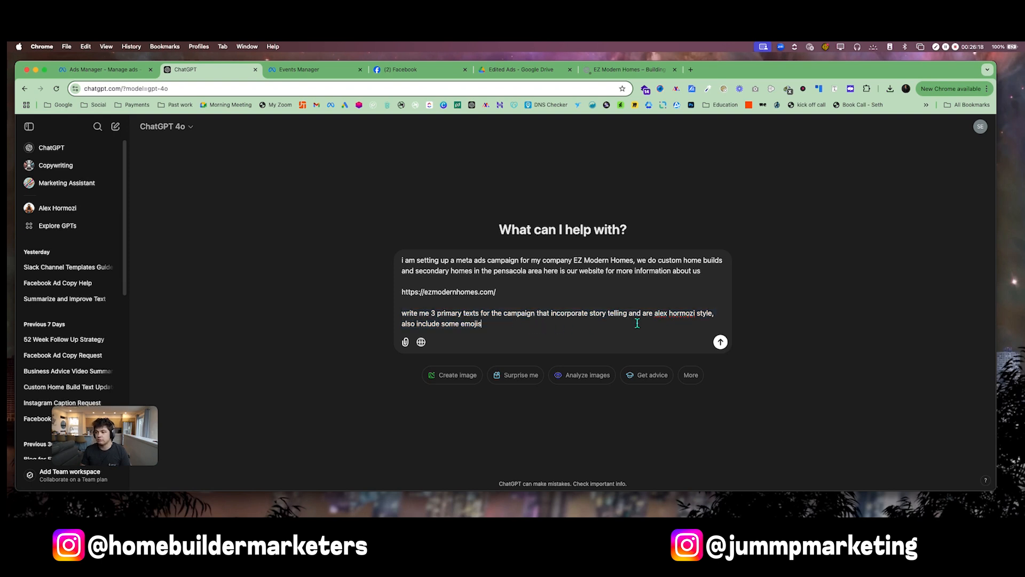
pyautogui.click(721, 342)
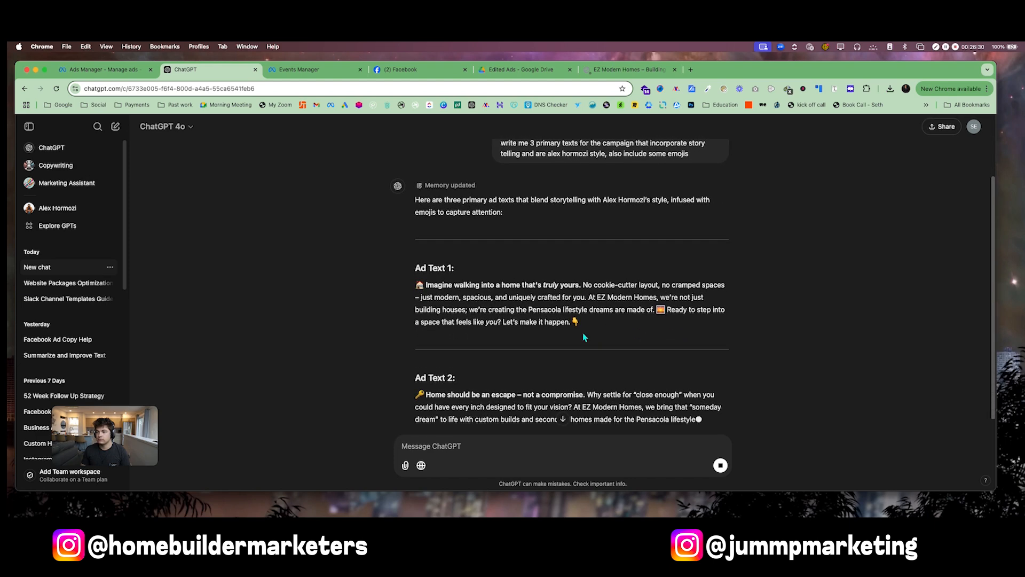
pyautogui.write('expand on t')
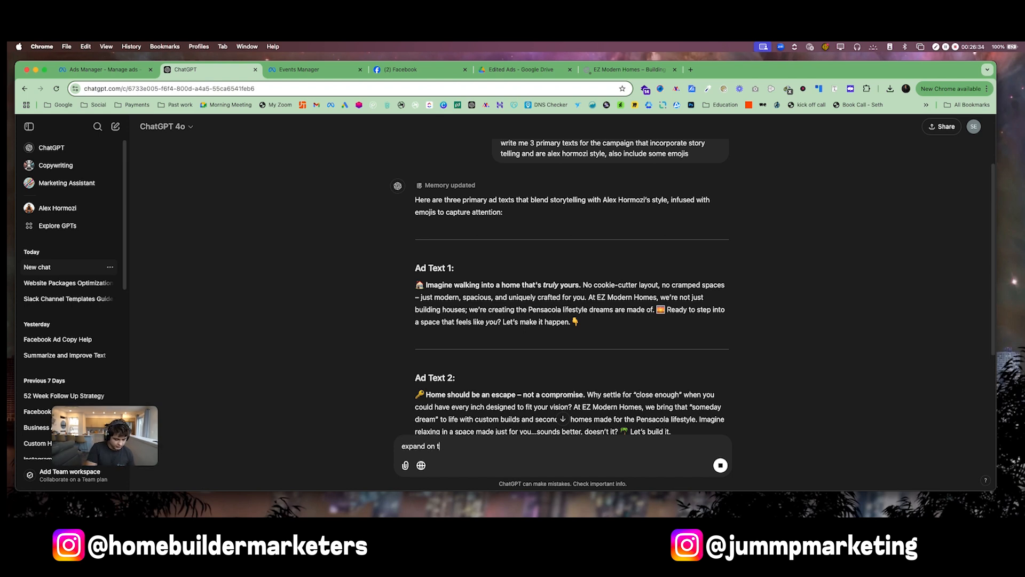
pyautogui.write('hese a li')
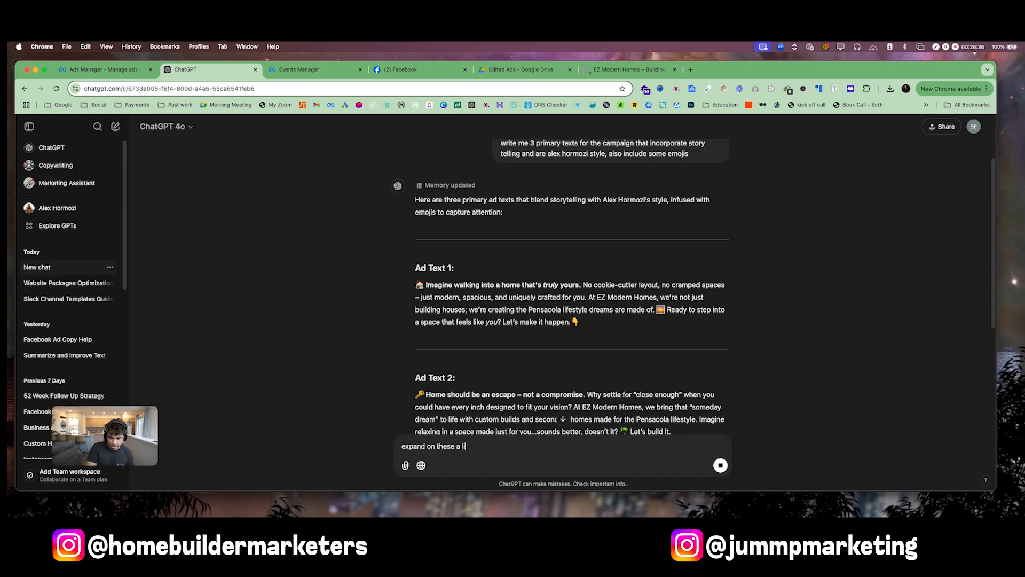
pyautogui.write('ttle bit to be longer')
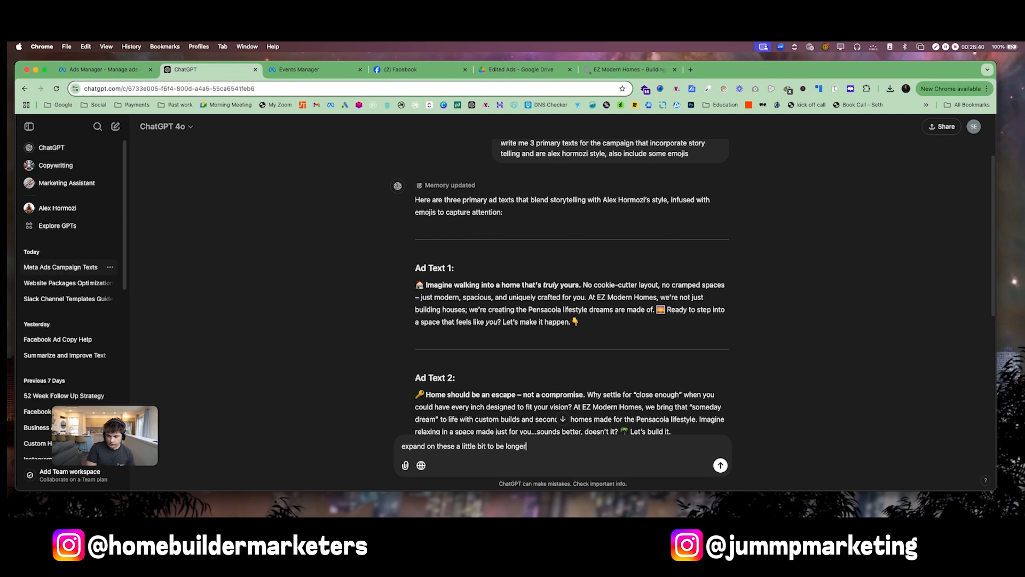
pyautogui.press('Return')
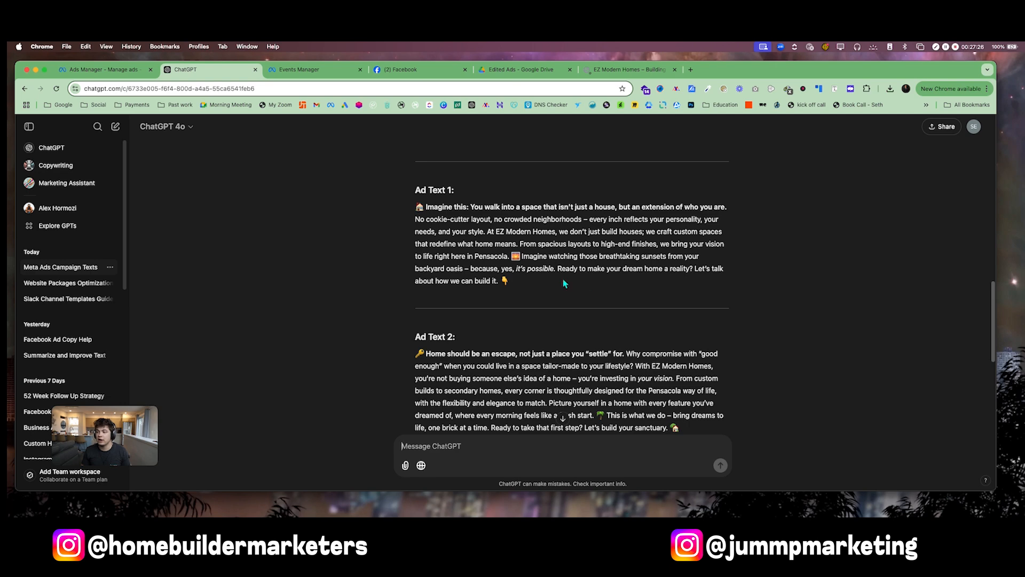
# Copy the expanded Ad Text 1 from ChatGPT into the empty primary text of ad #1 in Ads Manager.
pyautogui.moveTo(534, 277); pyautogui.dragTo(417, 205)
pyautogui.rightClick(462, 210)
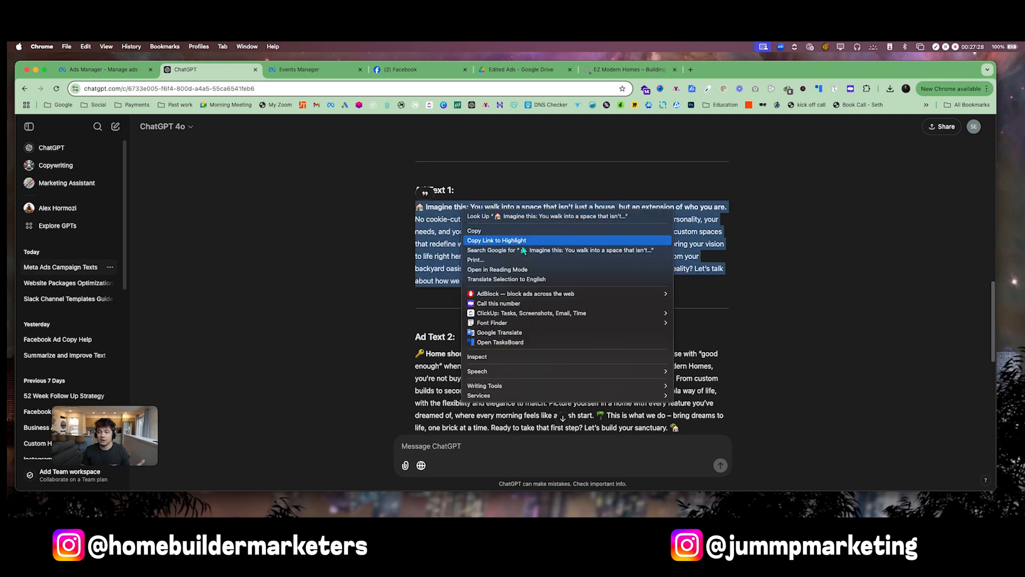
pyautogui.click(517, 231)
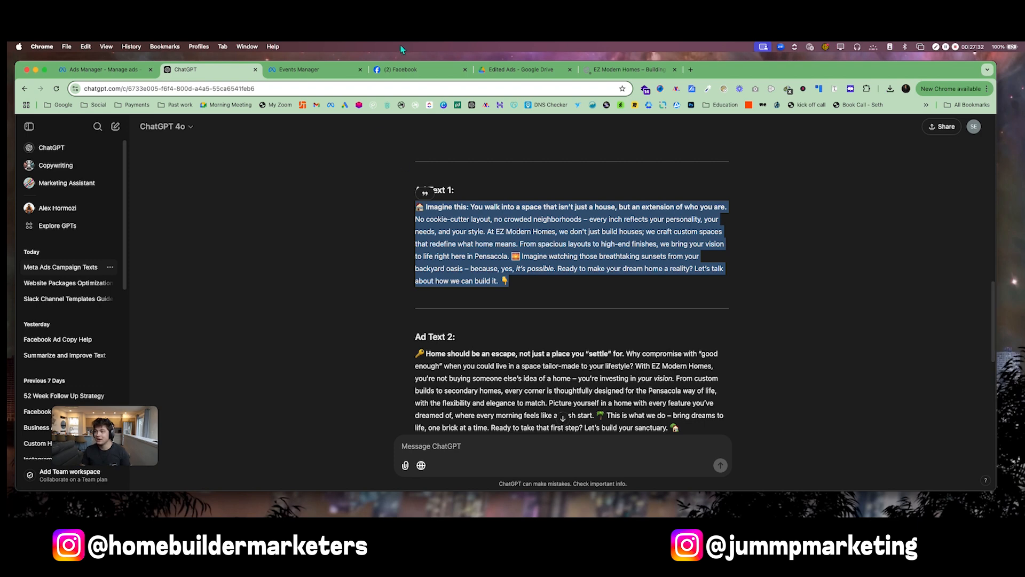
pyautogui.click(398, 69)
pyautogui.click(316, 70)
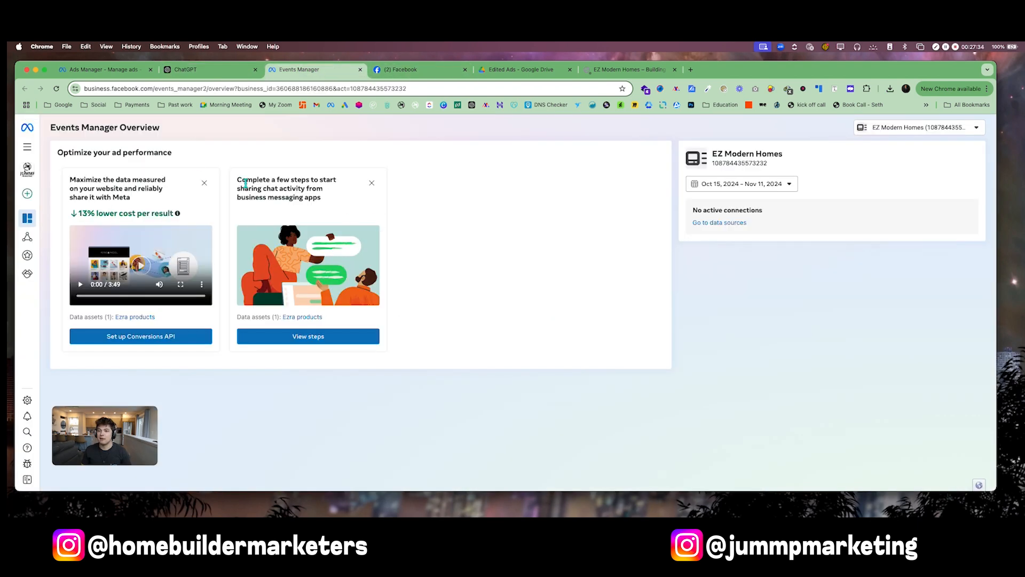
pyautogui.moveTo(95, 73); pyautogui.dragTo(195, 74)
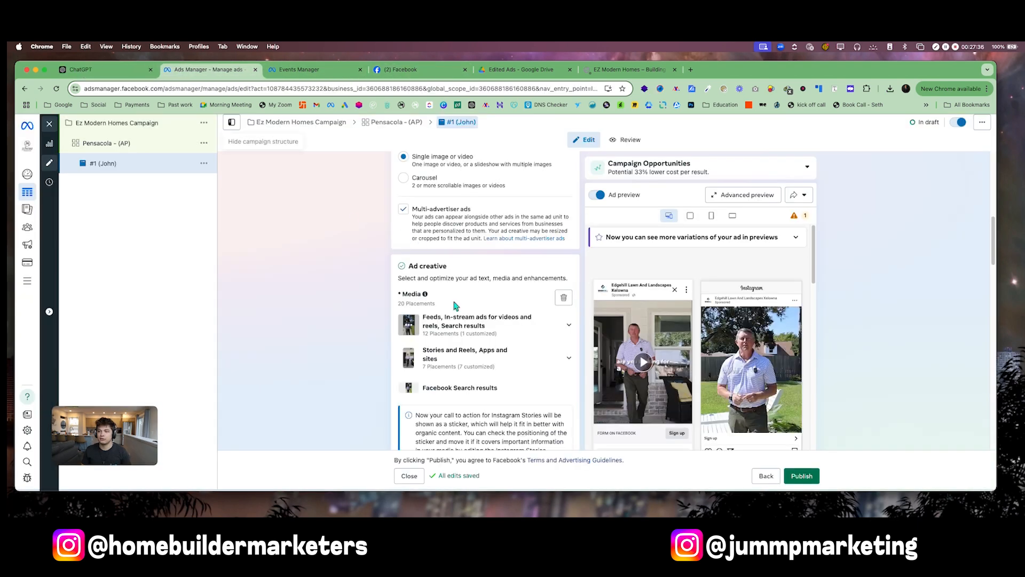
pyautogui.scroll(-5, 456, 306)
pyautogui.click(447, 373)
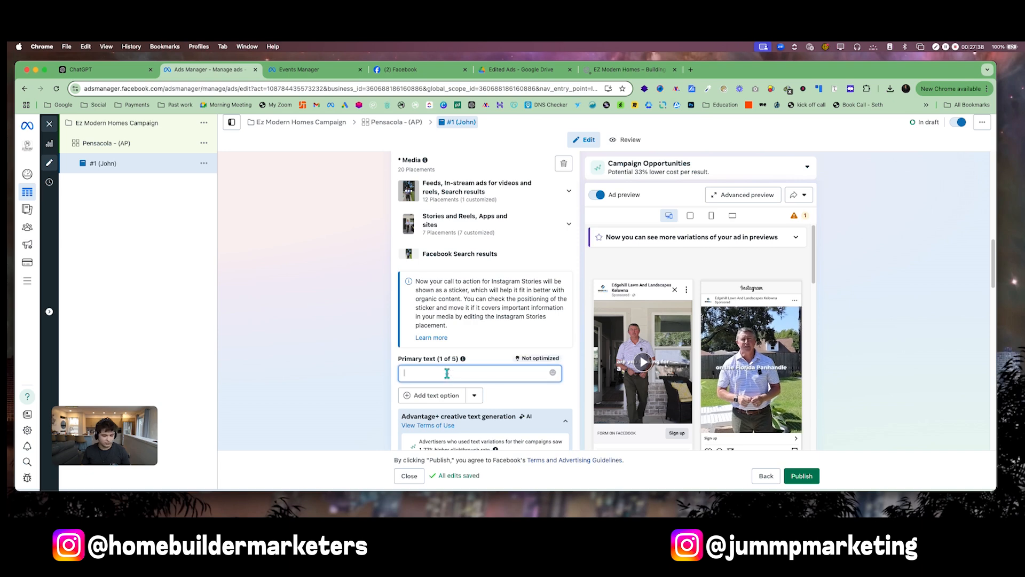
pyautogui.press('super+v')
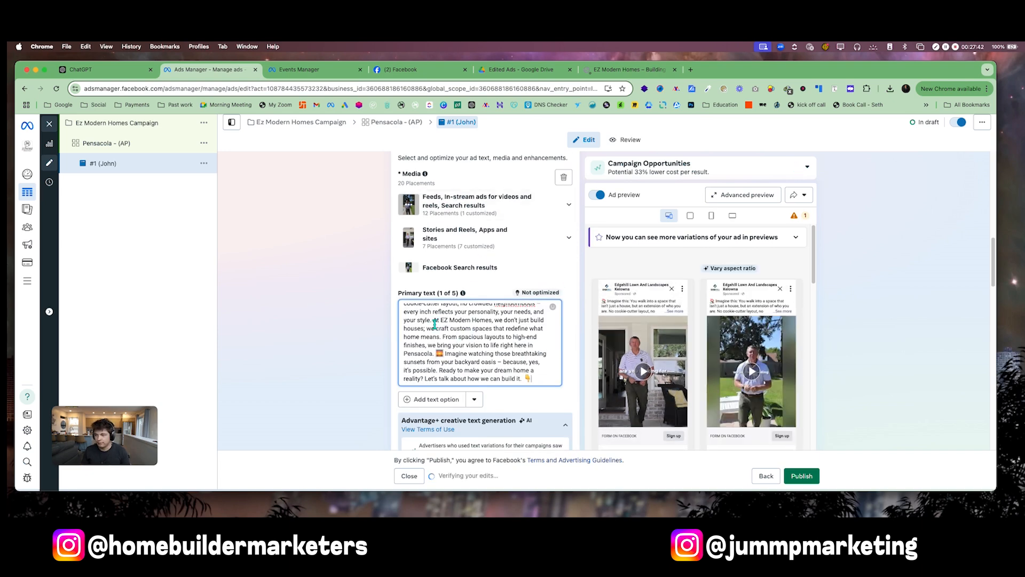
# Break the primary text into separate paragraphs, with a blank line before "At EZ Modern Homes" and before the "Imagine watching those breathtaking sunsets" line.
pyautogui.press('Return')
pyautogui.press('Return')
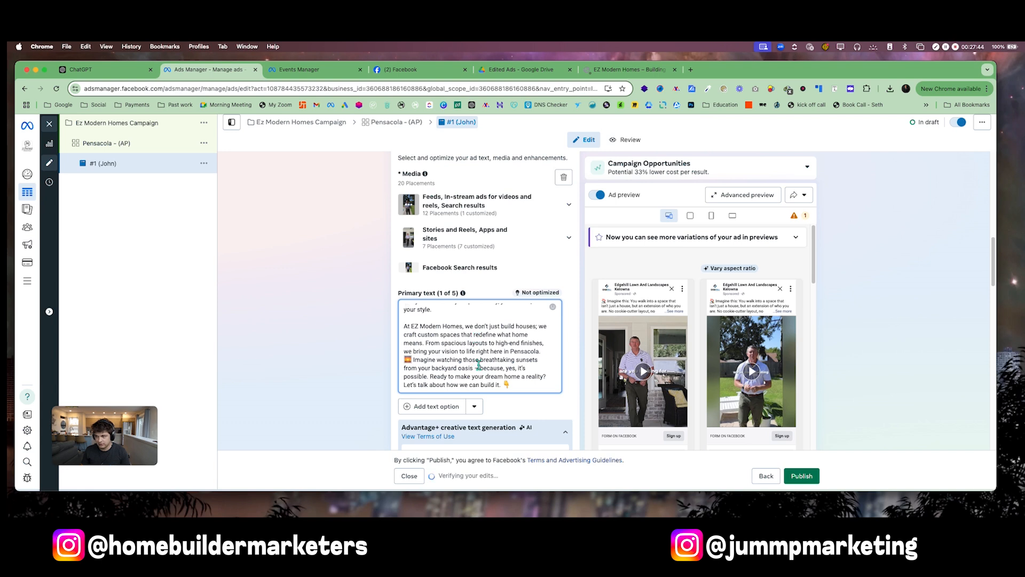
pyautogui.click(553, 353)
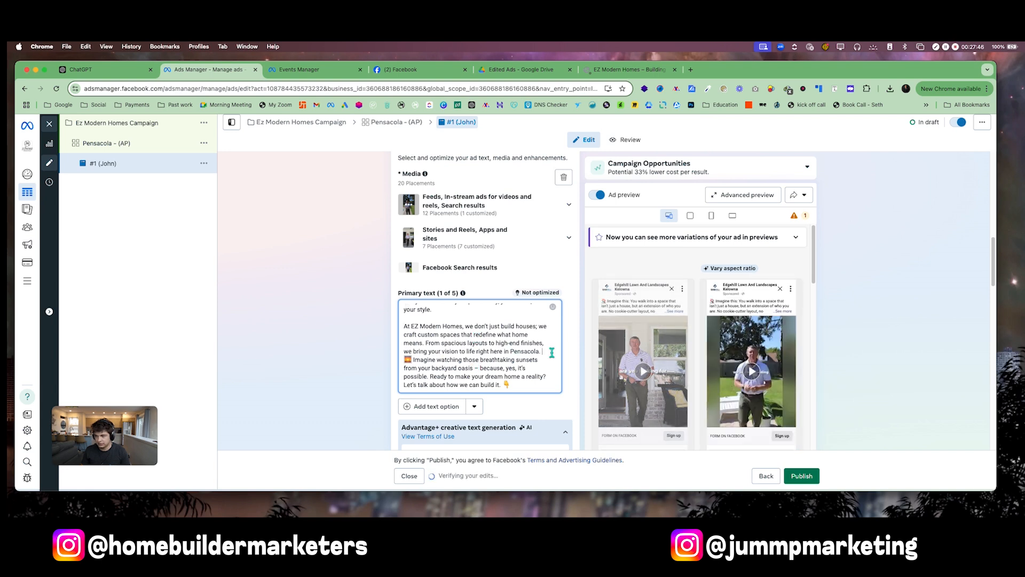
pyautogui.press('Return')
pyautogui.press('Return')
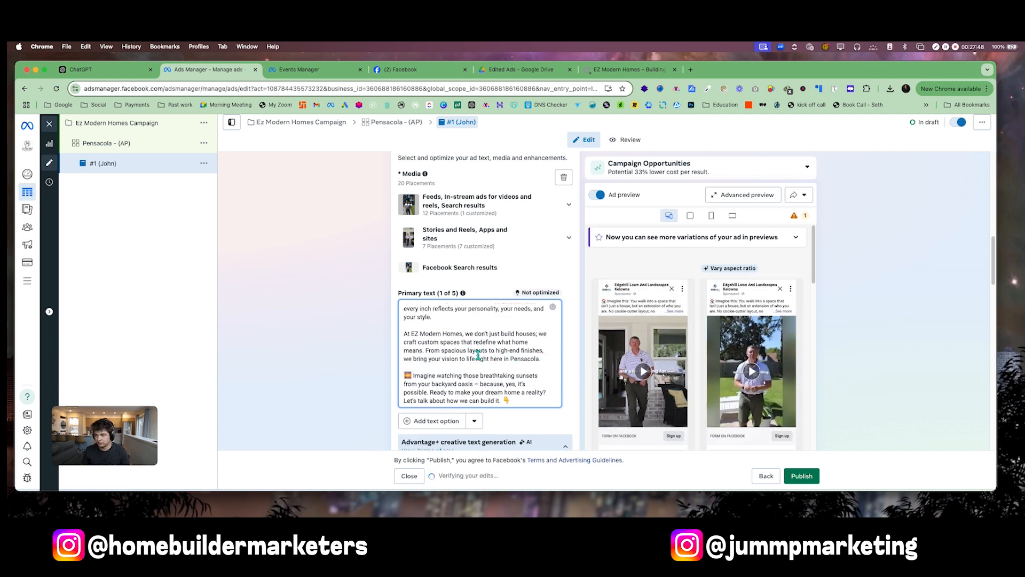
# Separate the opening sentence of the primary text with a blank line before "No cookie-cutter layout".
pyautogui.scroll(3, 478, 354)
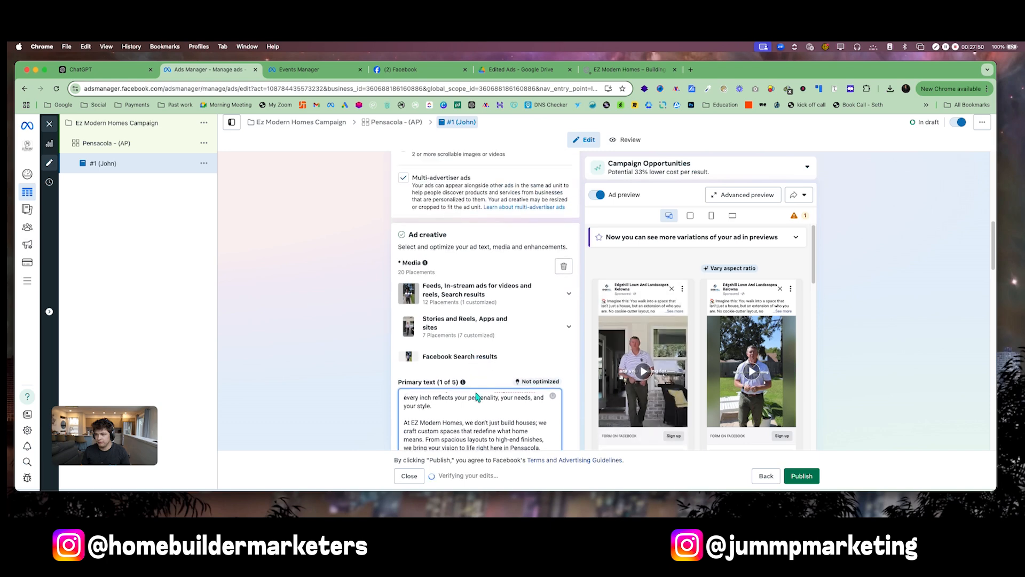
pyautogui.scroll(2, 476, 398)
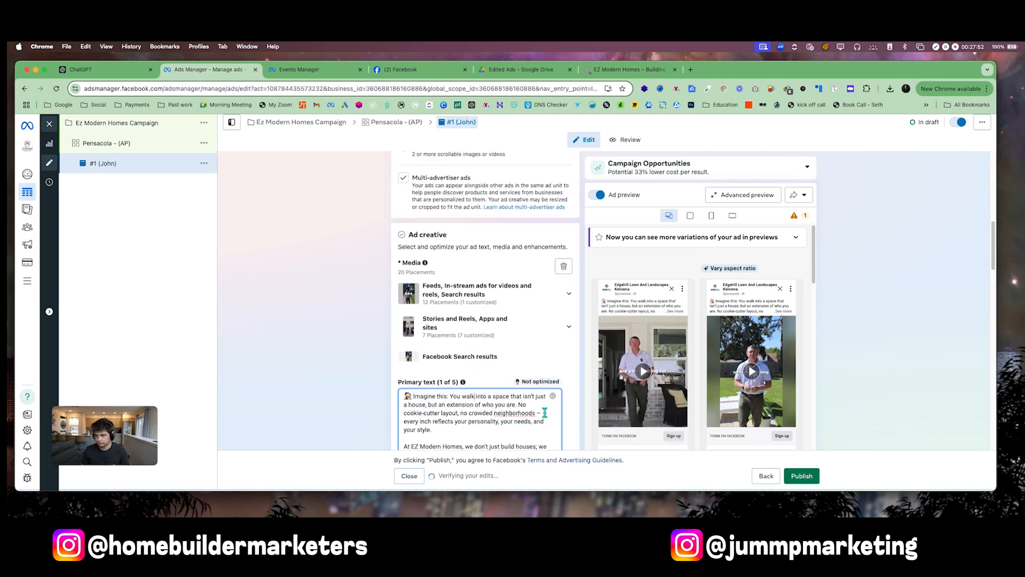
pyautogui.rightClick(523, 416)
pyautogui.click(506, 419)
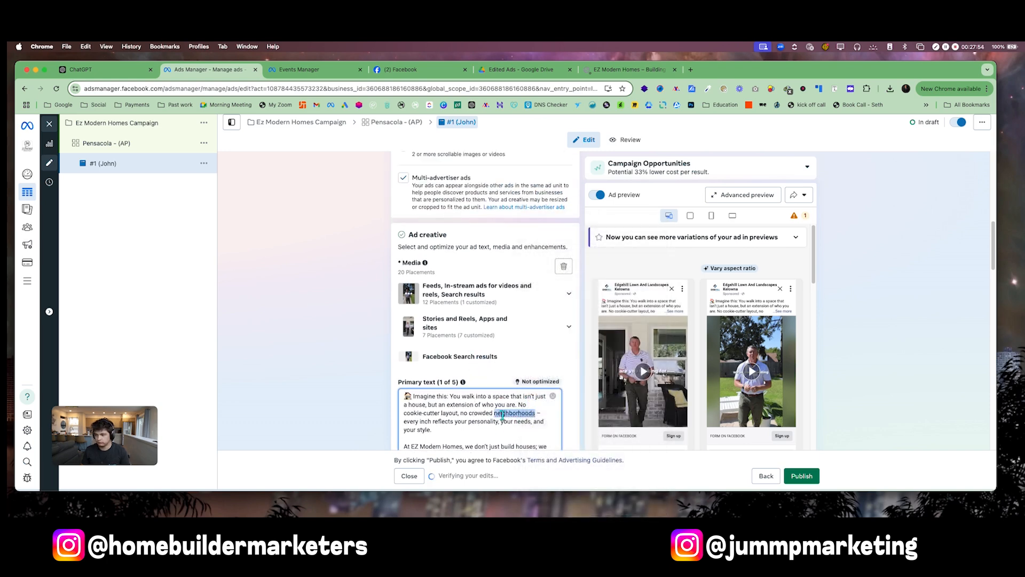
pyautogui.click(463, 407)
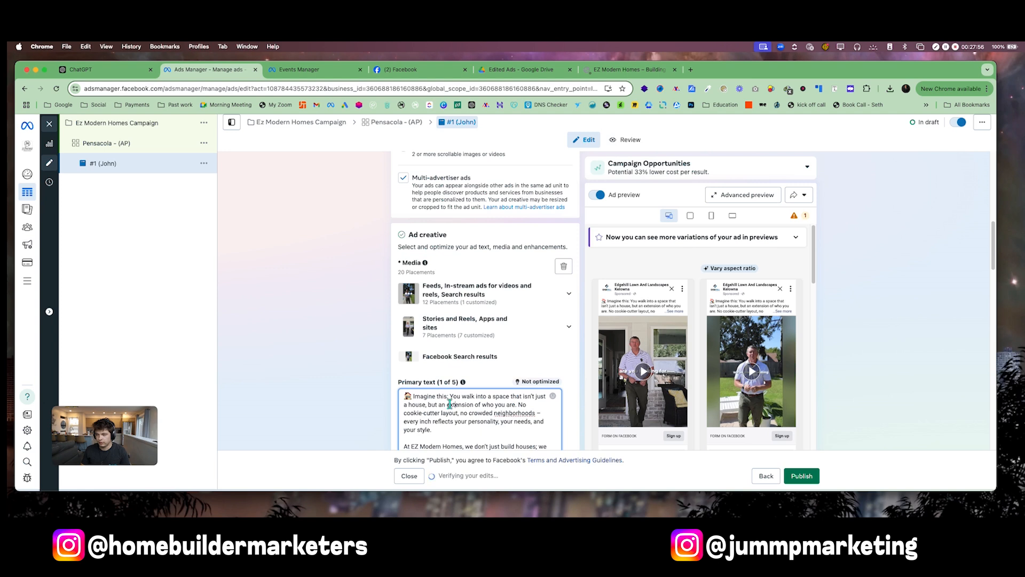
pyautogui.click(520, 405)
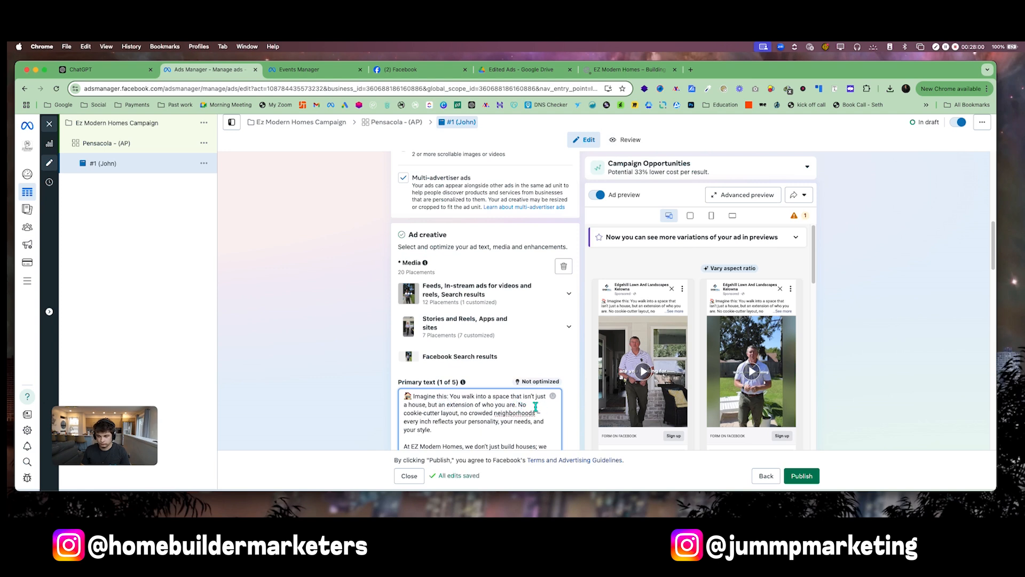
pyautogui.press('Return')
pyautogui.press('Return')
pyautogui.scroll(-3, 519, 395)
pyautogui.scroll(-3, 507, 372)
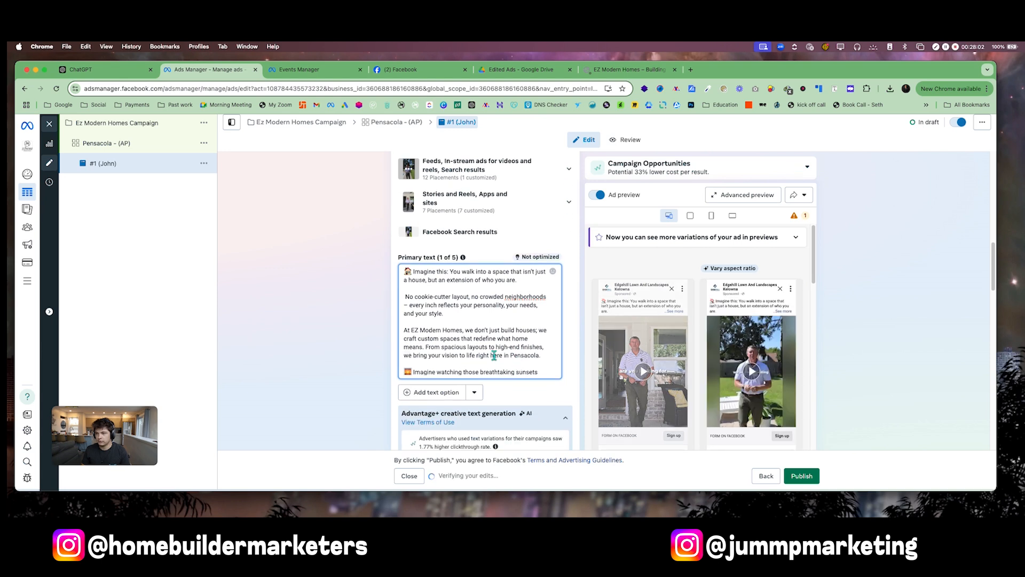
# Add a second primary text option and fill it with the expanded Ad Text 2 copied from ChatGPT.
pyautogui.scroll(2, 493, 289)
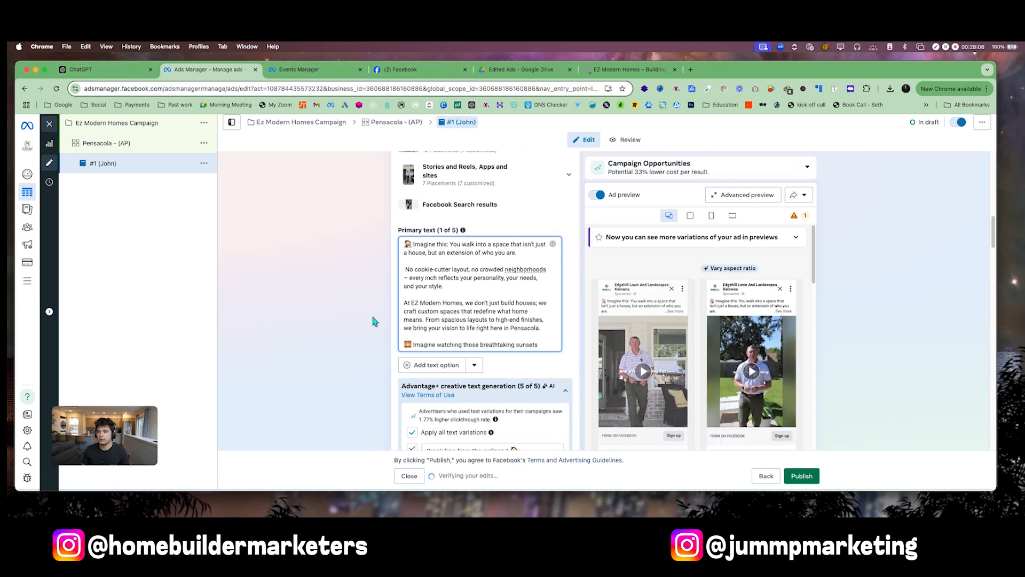
pyautogui.click(437, 364)
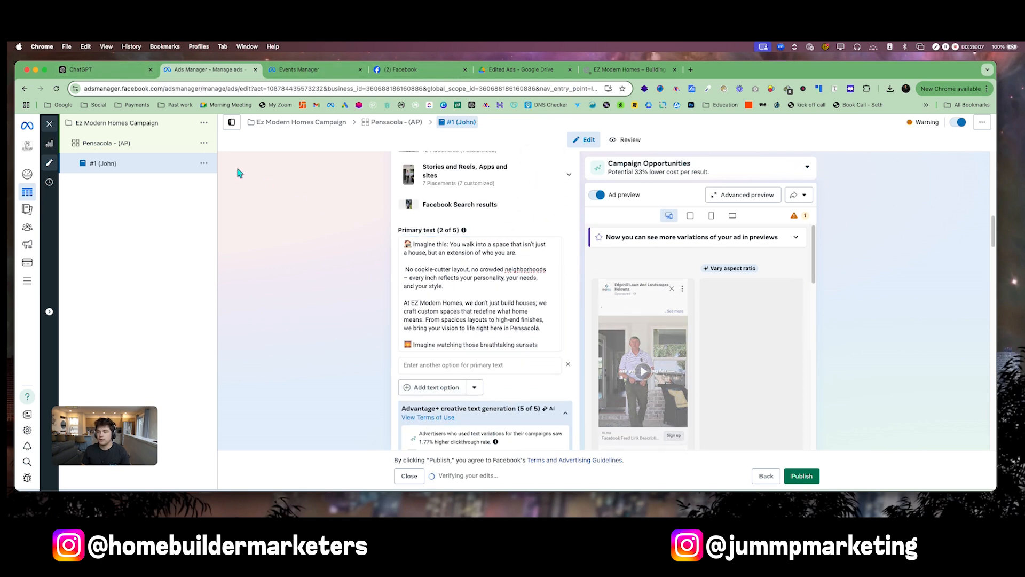
pyautogui.click(118, 70)
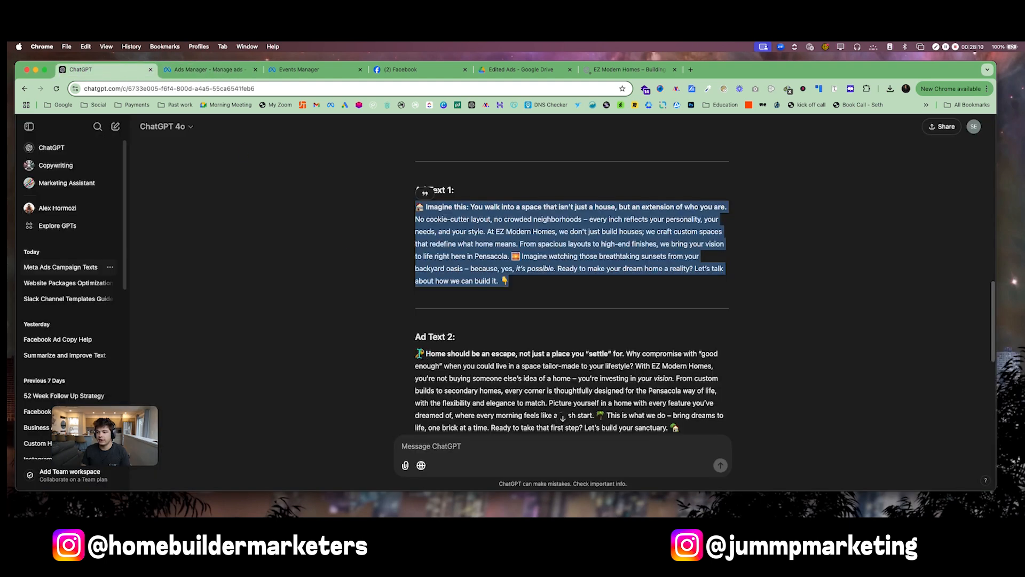
pyautogui.moveTo(416, 352); pyautogui.dragTo(681, 431)
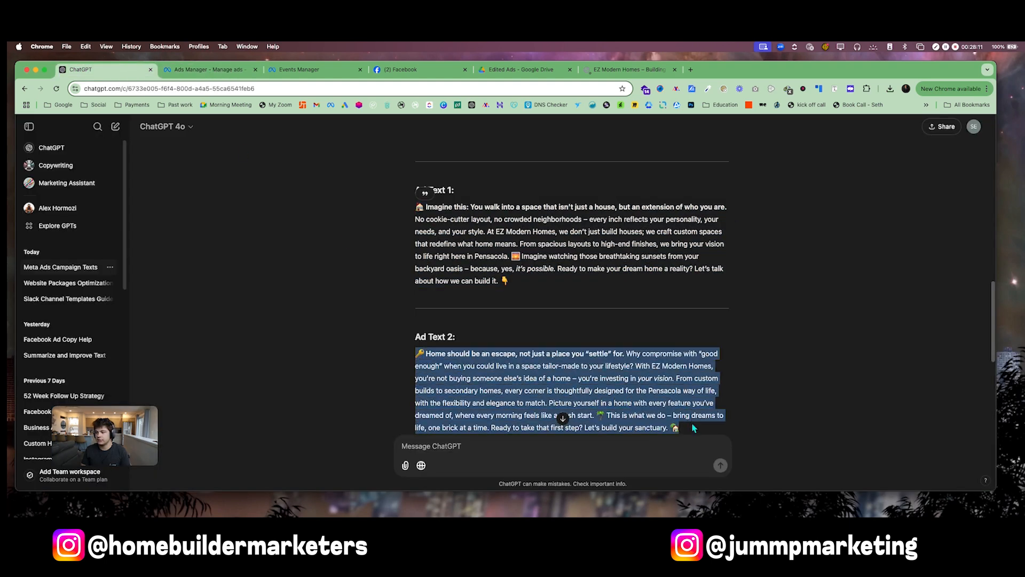
pyautogui.rightClick(619, 396)
pyautogui.click(641, 376)
pyautogui.click(209, 70)
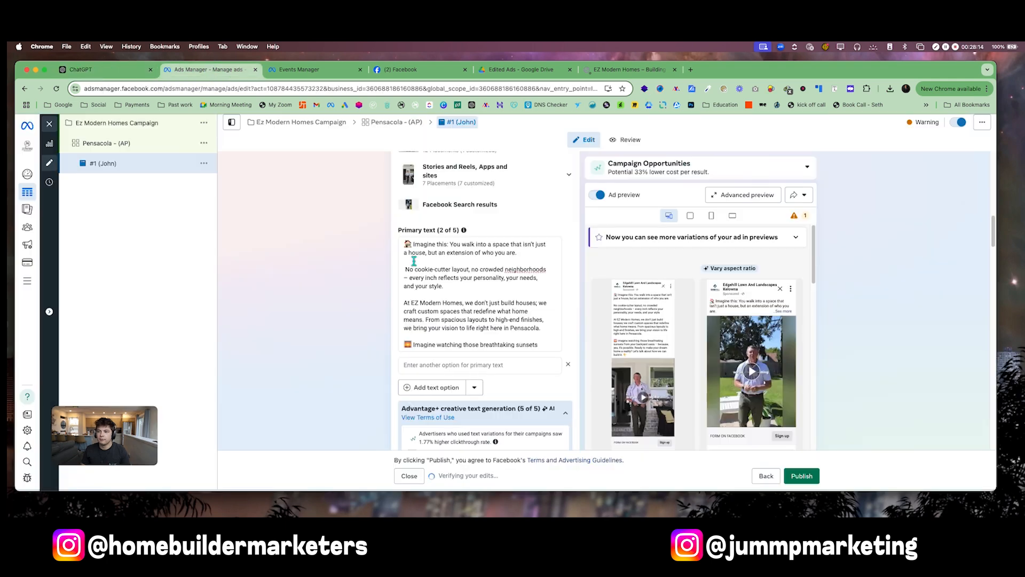
pyautogui.scroll(-1, 466, 357)
pyautogui.click(465, 363)
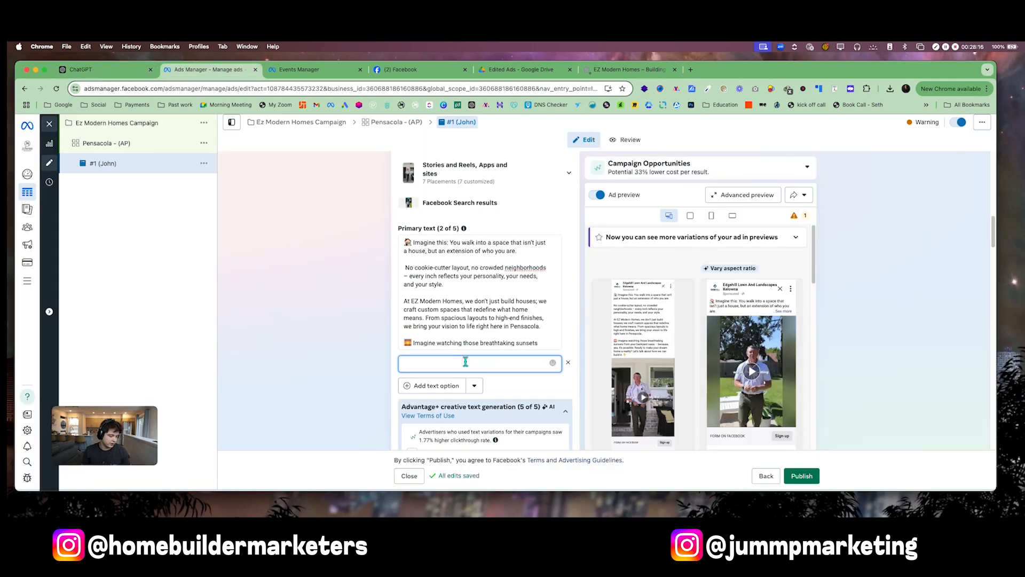
pyautogui.press('super+v')
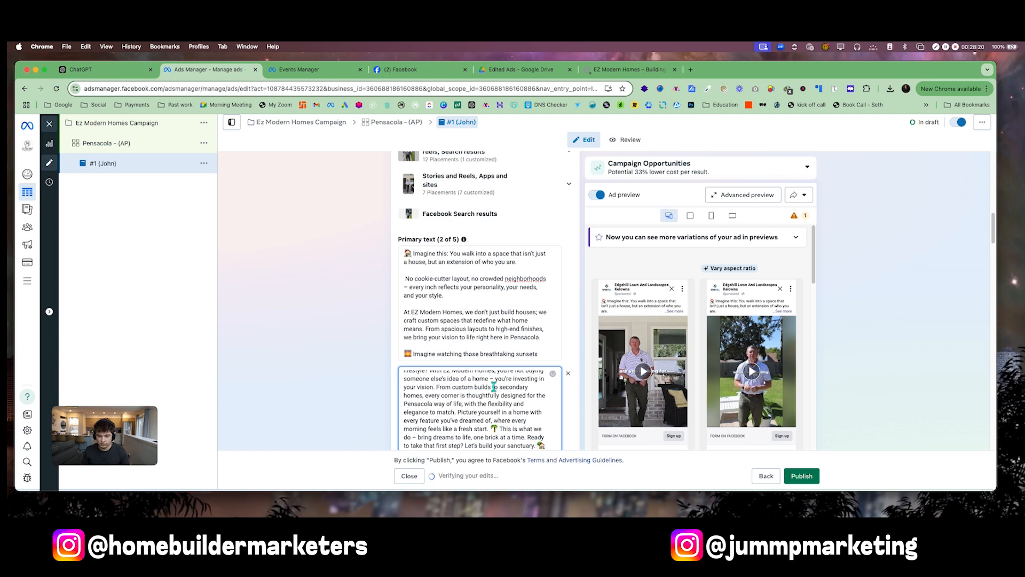
# Split the second primary text into paragraphs with blank lines before "Why compromise", "From custom builds" and "Picture yourself".
pyautogui.scroll(2, 464, 391)
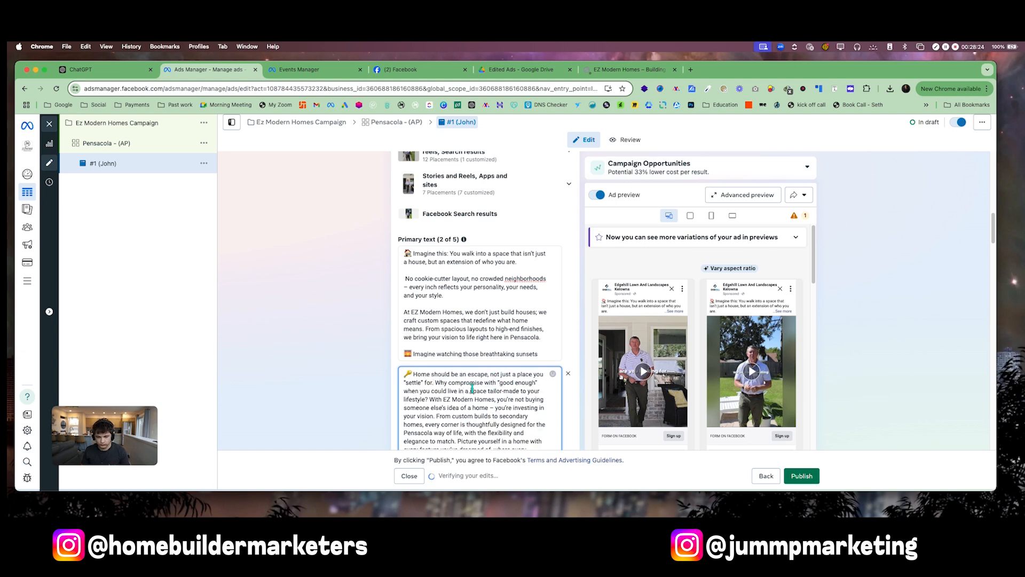
pyautogui.press('Return')
pyautogui.press('Return')
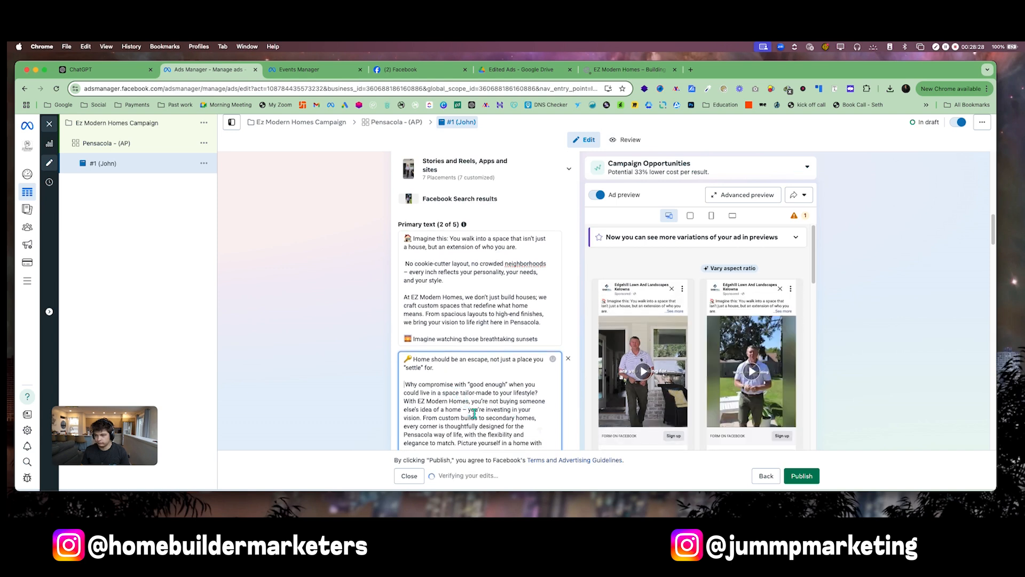
pyautogui.click(422, 418)
pyautogui.press('Return')
pyautogui.press('Return')
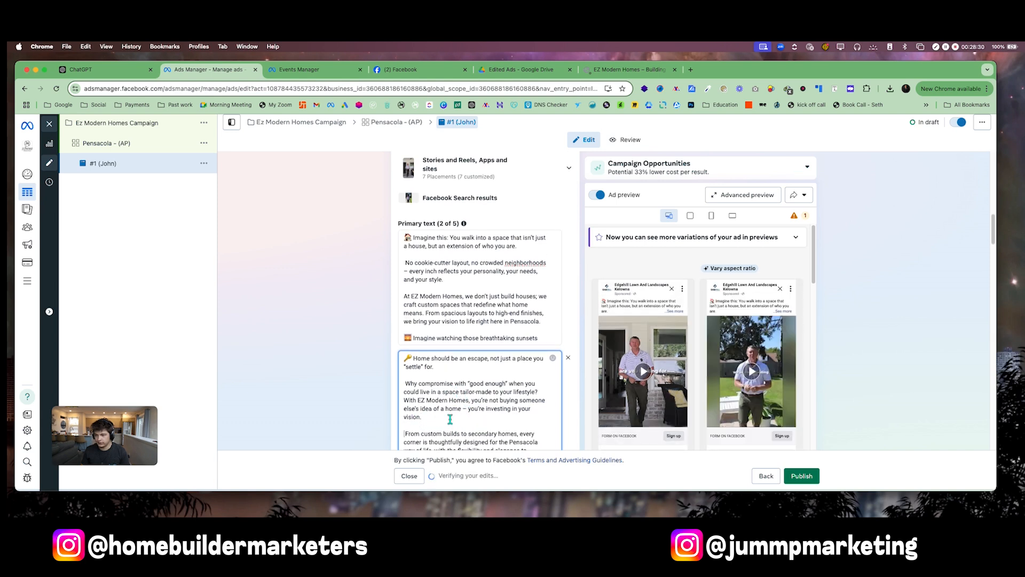
pyautogui.scroll(-2, 457, 414)
pyautogui.click(425, 398)
pyautogui.press('Return')
pyautogui.press('Return')
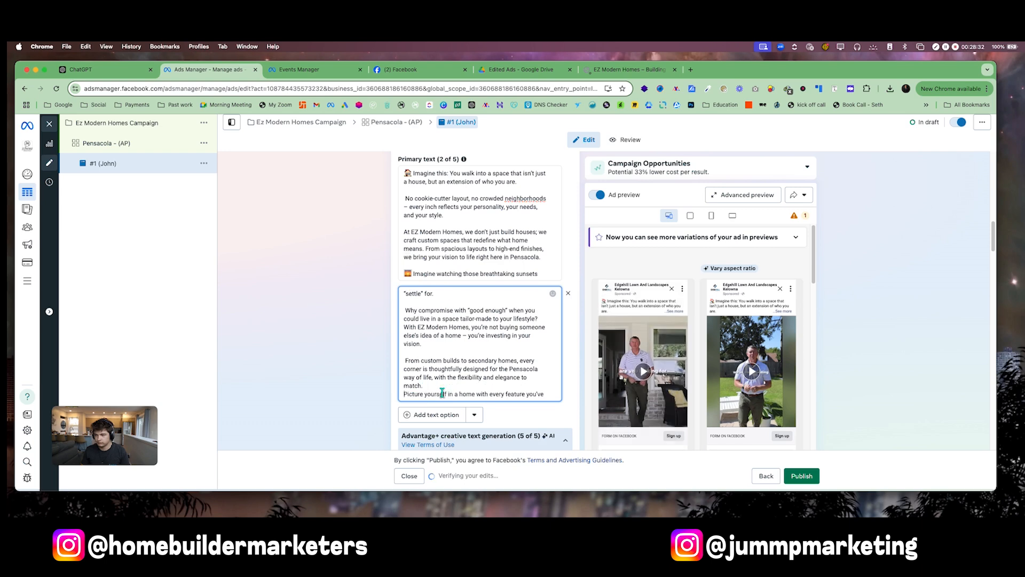
pyautogui.scroll(-4, 453, 377)
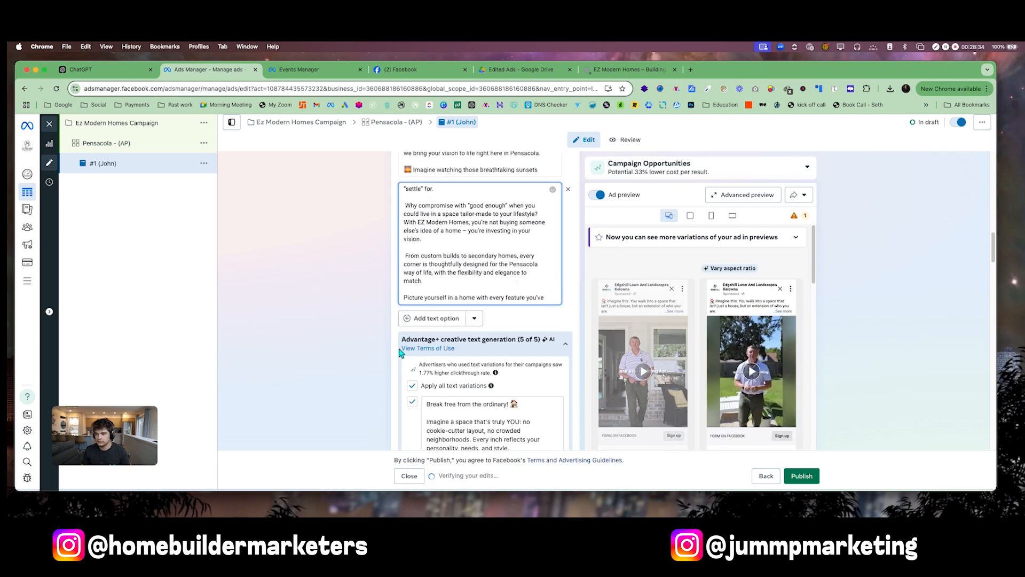
# Copy the expanded Ad Text 3 from ChatGPT and fill the third primary text option with it in Ads Manager.
pyautogui.click(97, 69)
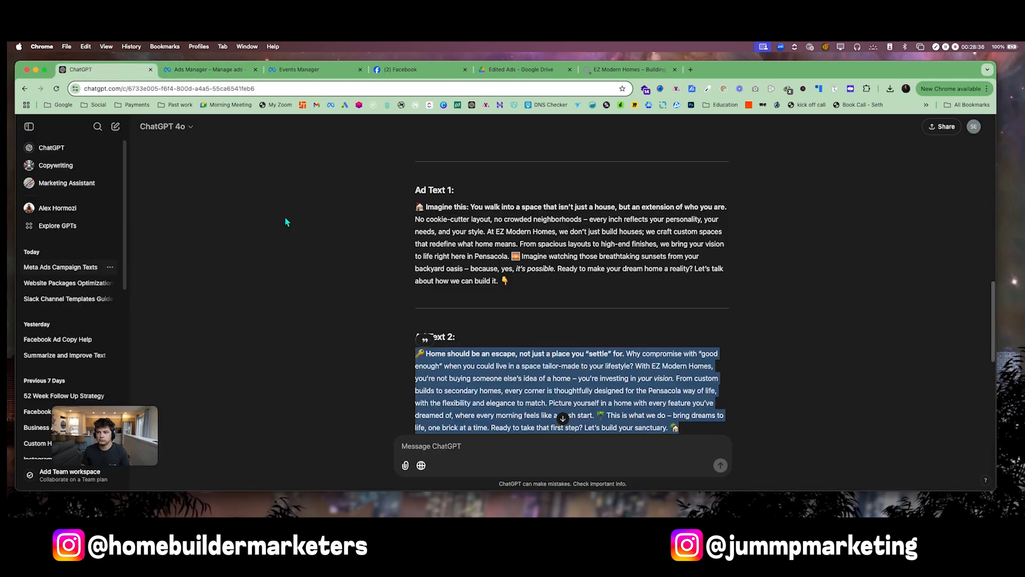
pyautogui.scroll(-3, 472, 351)
pyautogui.moveTo(419, 348); pyautogui.dragTo(629, 369)
pyautogui.scroll(-2, 630, 370)
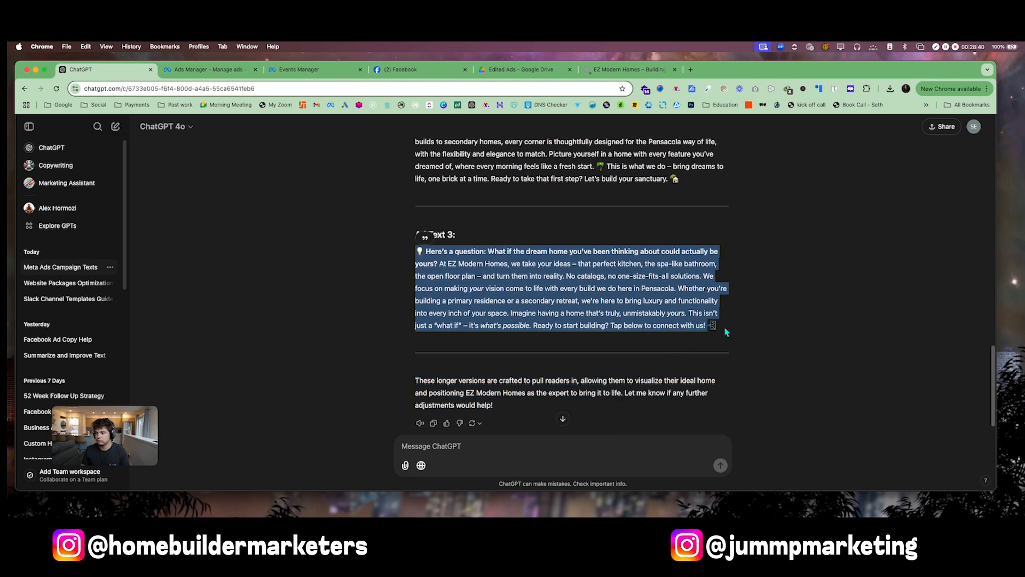
pyautogui.moveTo(725, 327); pyautogui.dragTo(420, 257)
pyautogui.rightClick(438, 266)
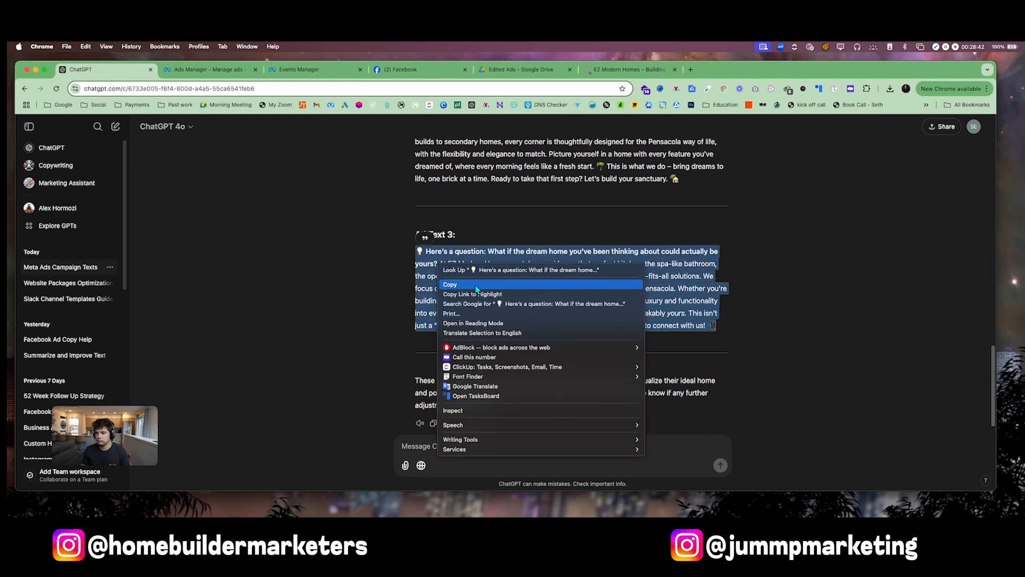
pyautogui.click(451, 272)
pyautogui.click(208, 78)
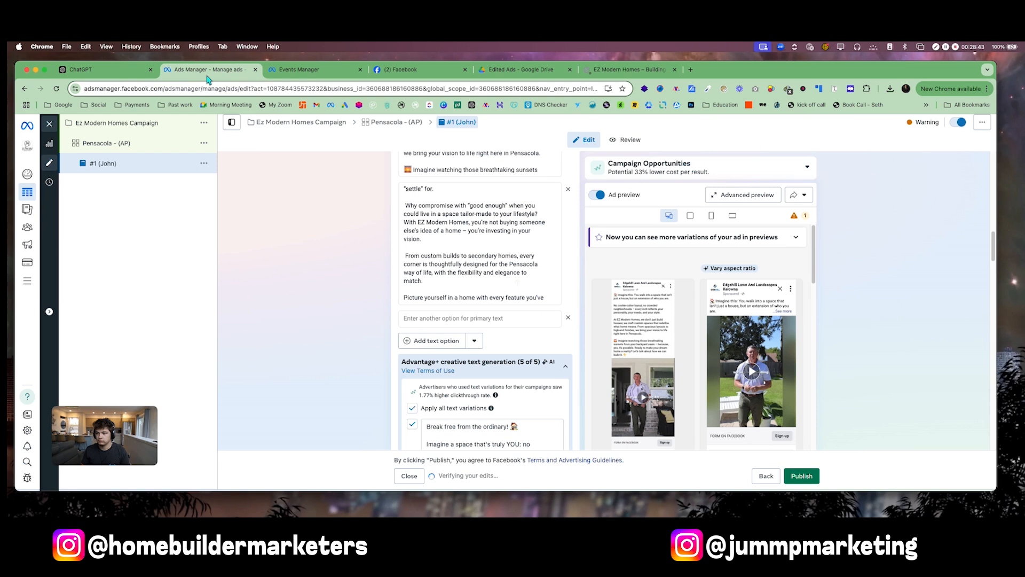
pyautogui.click(492, 318)
pyautogui.press('super+v')
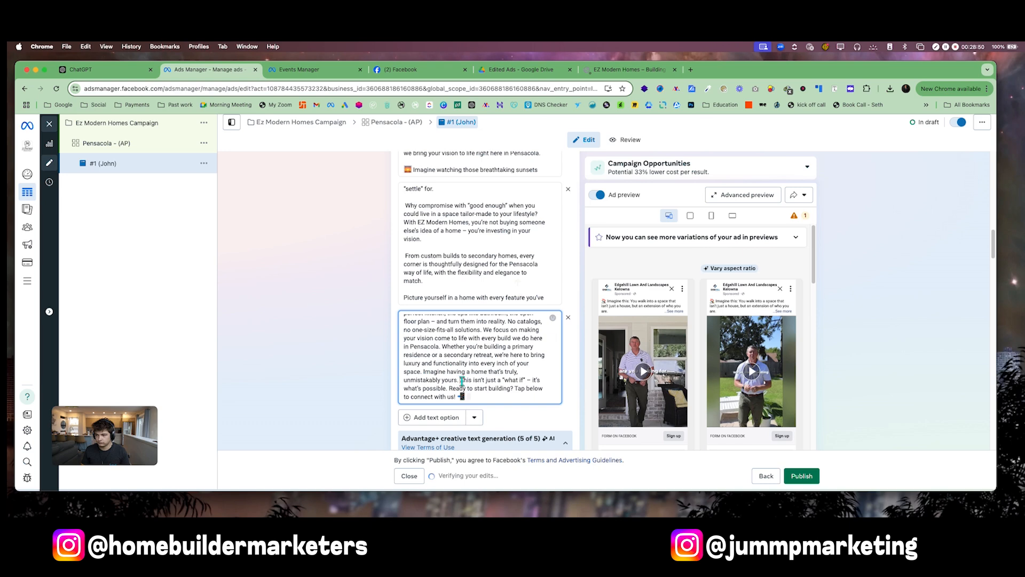
# Split the third primary text into paragraphs with blank lines before "At EZ Modern Homes", "We focus on making" and "This isn't just".
pyautogui.click(462, 380)
pyautogui.press('Return')
pyautogui.press('Return')
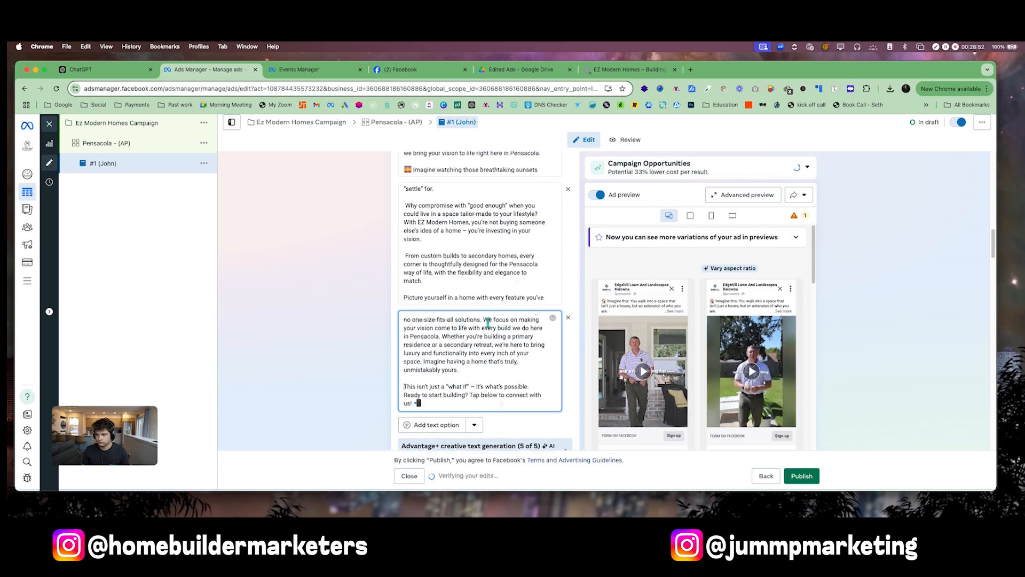
pyautogui.click(484, 320)
pyautogui.press('Return')
pyautogui.press('Return')
pyautogui.scroll(2, 497, 374)
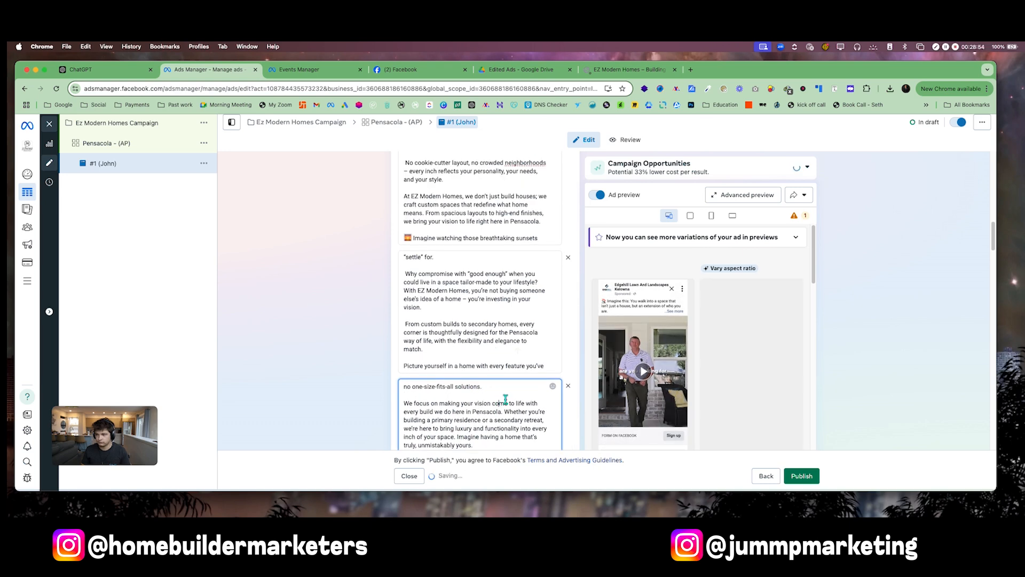
pyautogui.scroll(2, 505, 400)
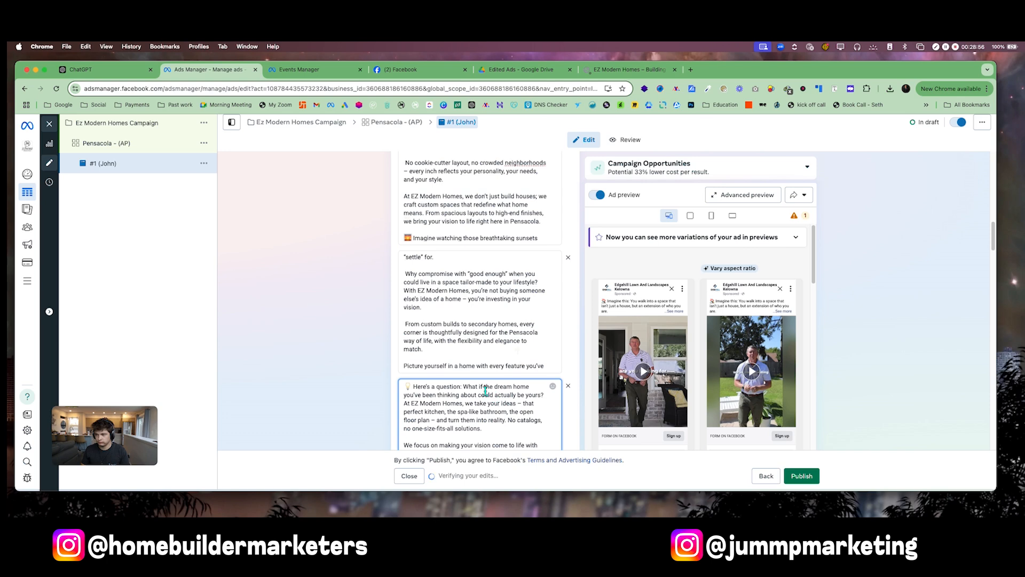
pyautogui.click(550, 396)
pyautogui.press('Return')
pyautogui.press('Return')
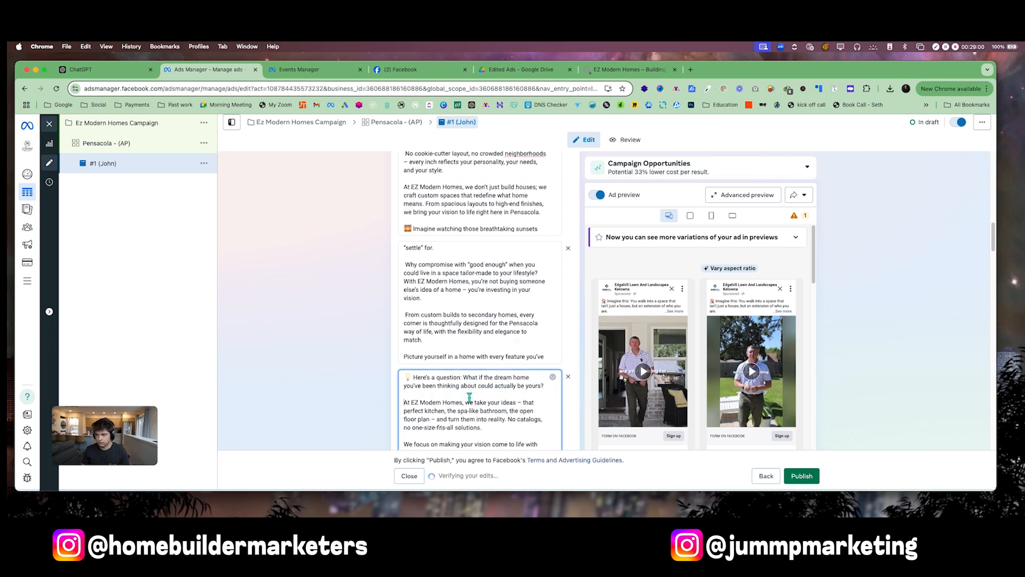
# Apply the suggested headline variation "Custom Homes That Reflect You".
pyautogui.scroll(-10, 374, 374)
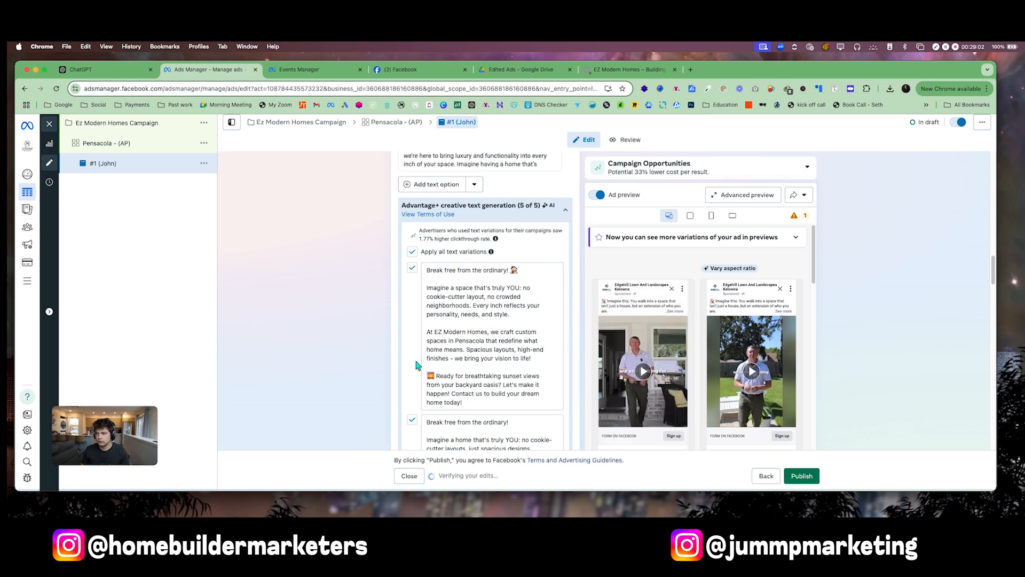
pyautogui.scroll(-10, 418, 366)
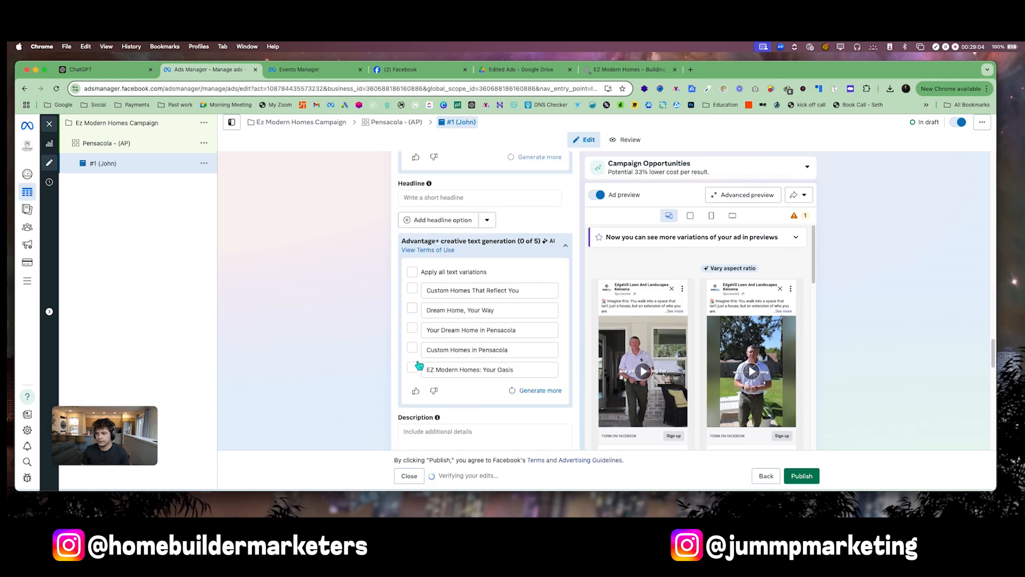
pyautogui.click(411, 292)
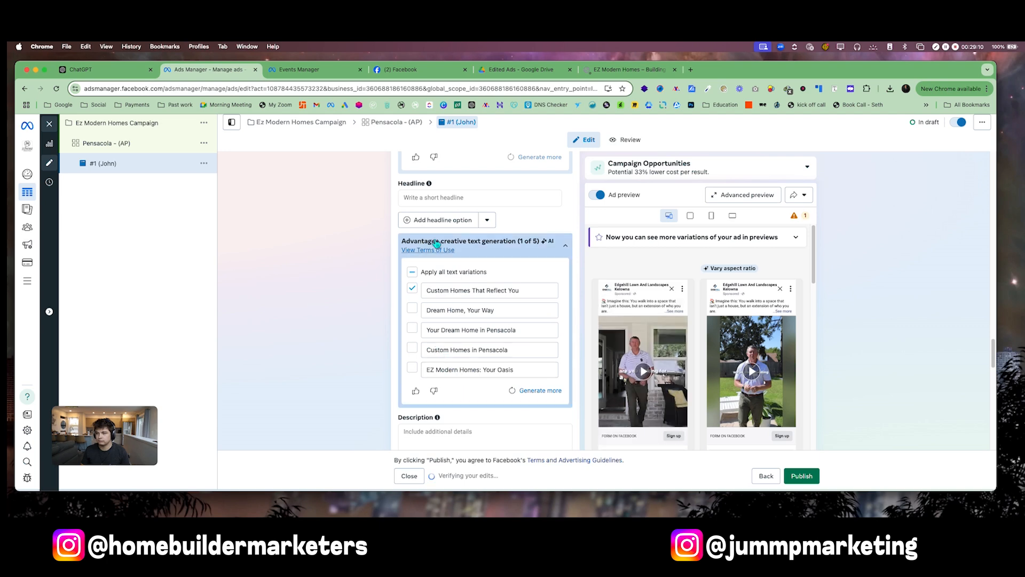
# Switch to ChatGPT and send the prompt "write me 10 headlines".
pyautogui.click(124, 71)
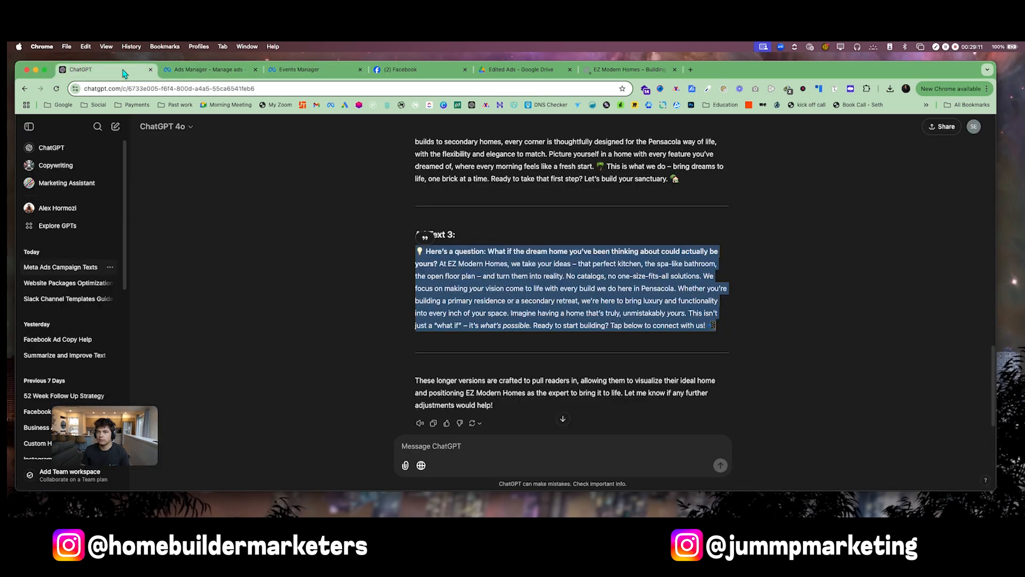
pyautogui.click(468, 453)
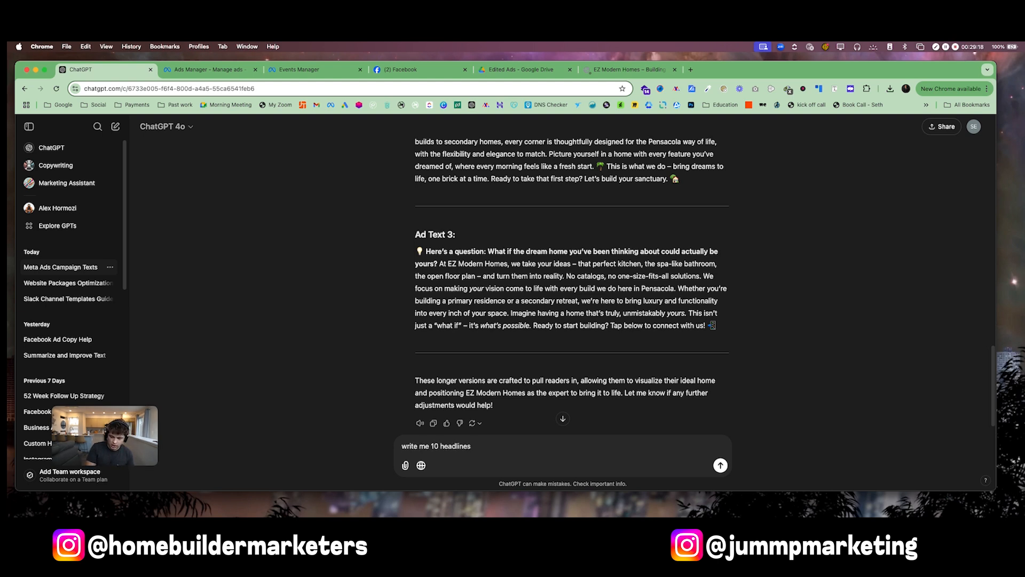
pyautogui.press('Return')
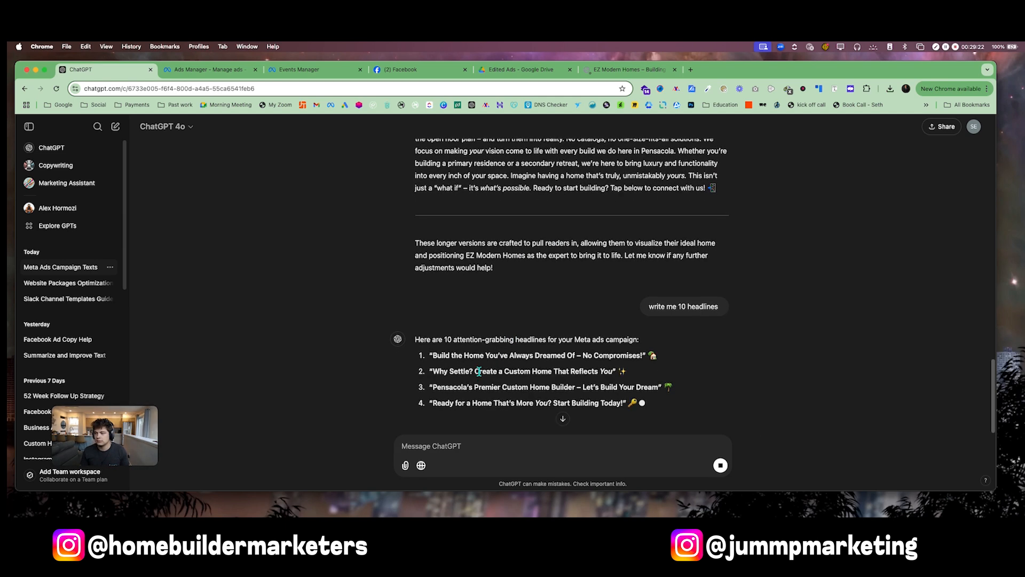
# Copy the first headline and the second headline from the ChatGPT list.
pyautogui.moveTo(434, 356); pyautogui.dragTo(651, 356)
pyautogui.rightClick(654, 355)
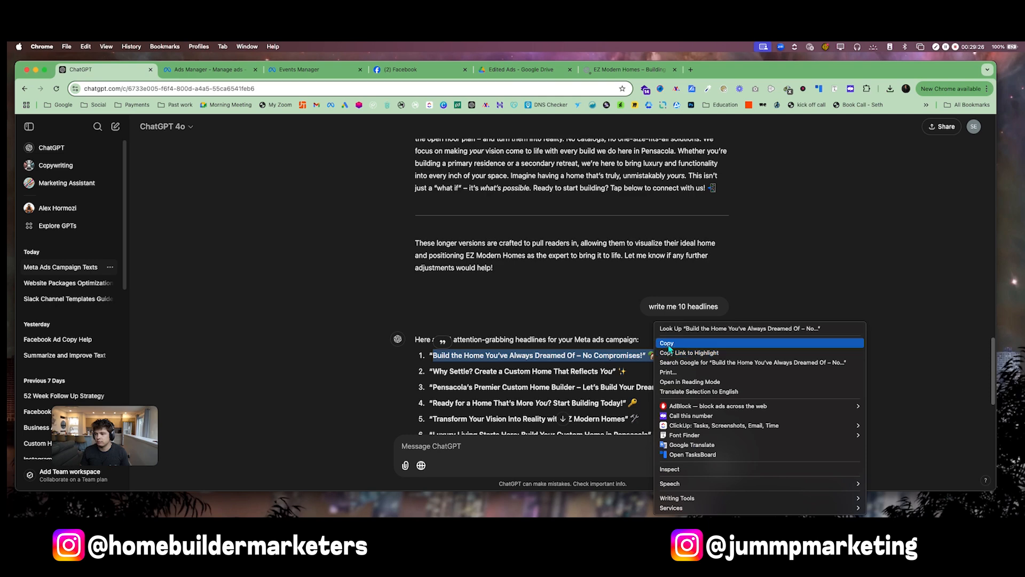
pyautogui.click(669, 344)
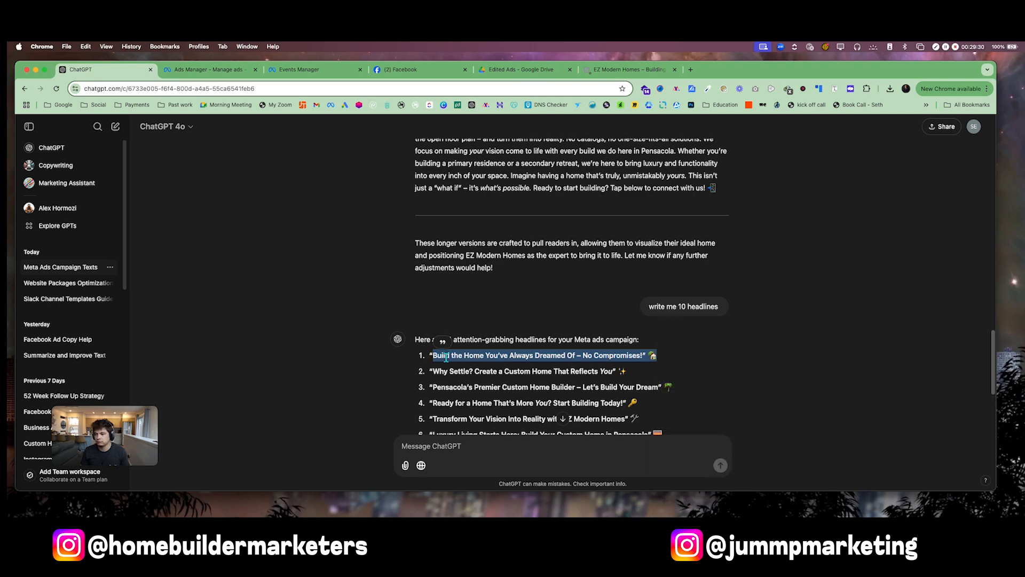
pyautogui.scroll(-2, 509, 413)
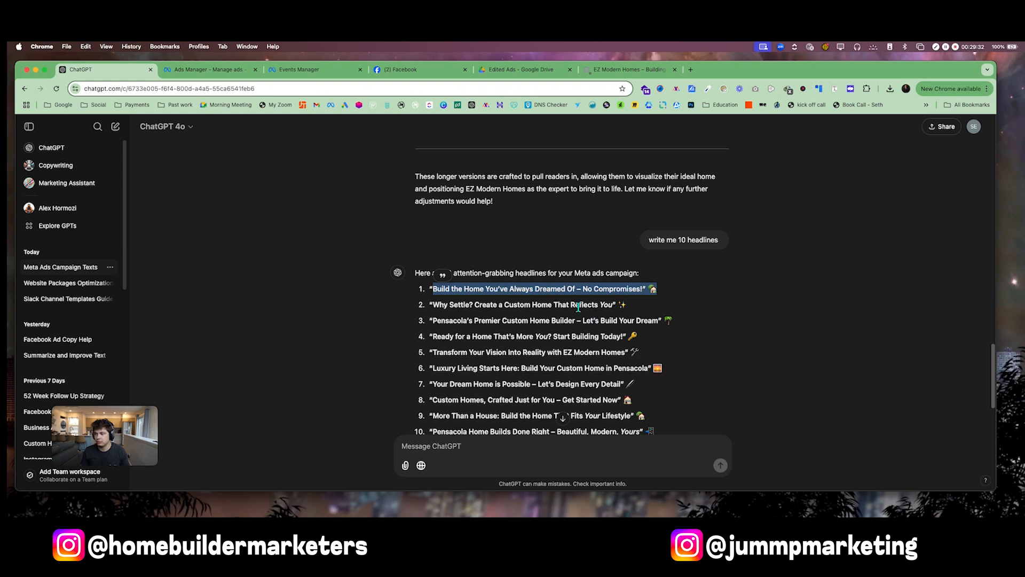
pyautogui.moveTo(432, 307); pyautogui.dragTo(655, 310)
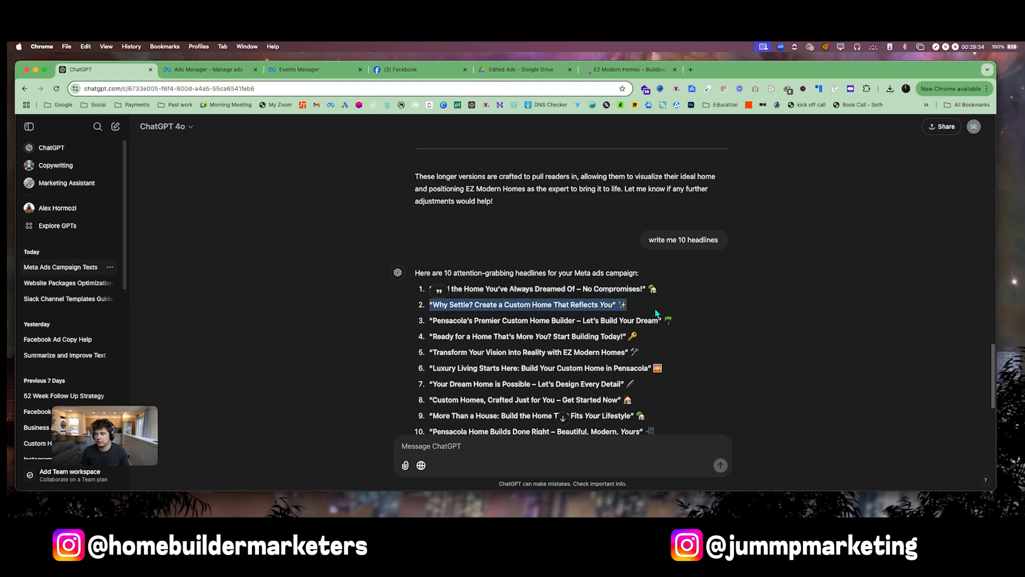
pyautogui.rightClick(600, 308)
pyautogui.click(642, 326)
# Copy "Pensacola's Premier Custom Home Builder – Let's Build Your Dream" from ChatGPT and use it as the ad's headline in Ads Manager.
pyautogui.moveTo(672, 320); pyautogui.dragTo(360, 325)
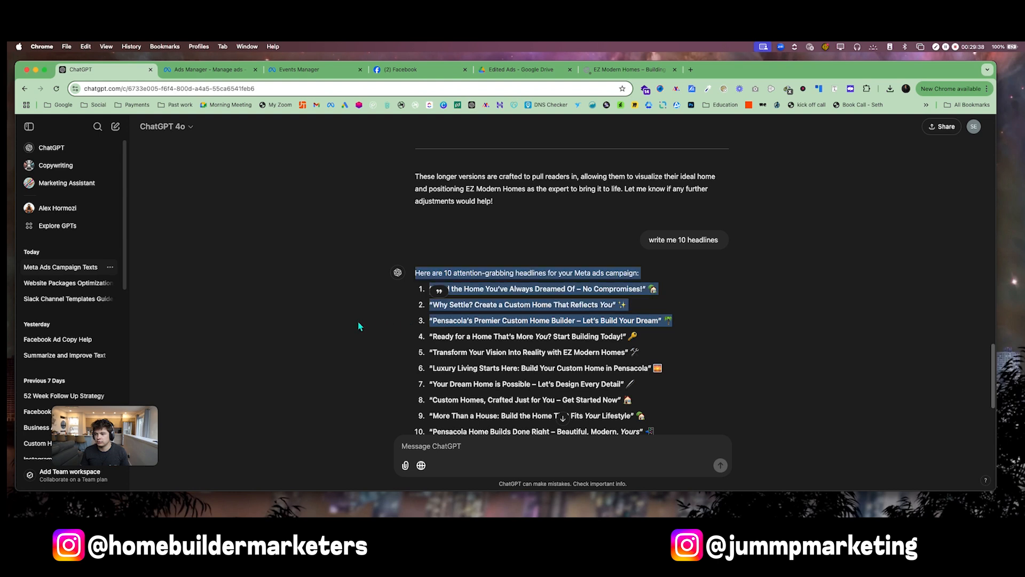
pyautogui.click(433, 322)
pyautogui.moveTo(432, 322); pyautogui.dragTo(669, 320)
pyautogui.rightClick(643, 322)
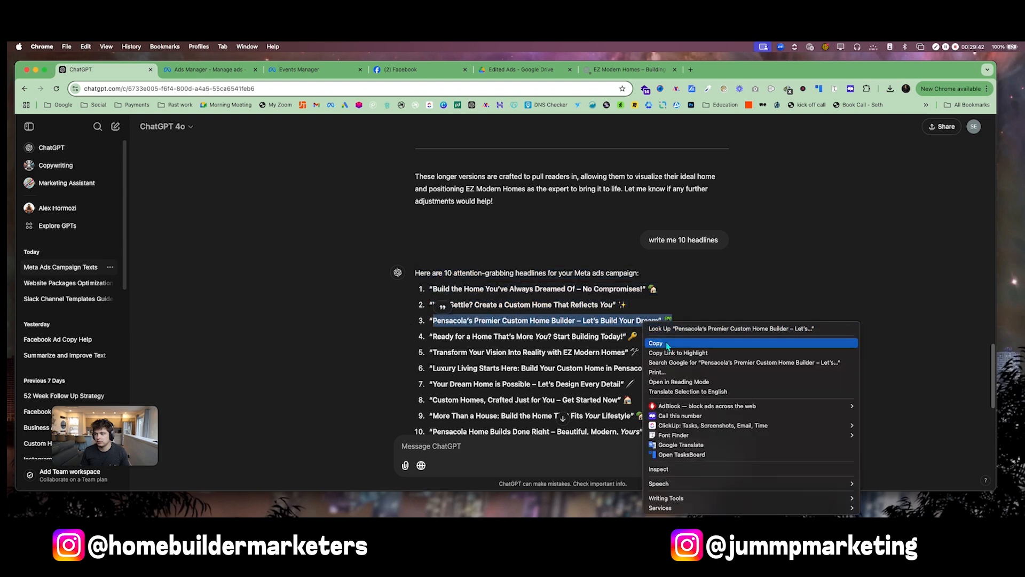
pyautogui.click(662, 343)
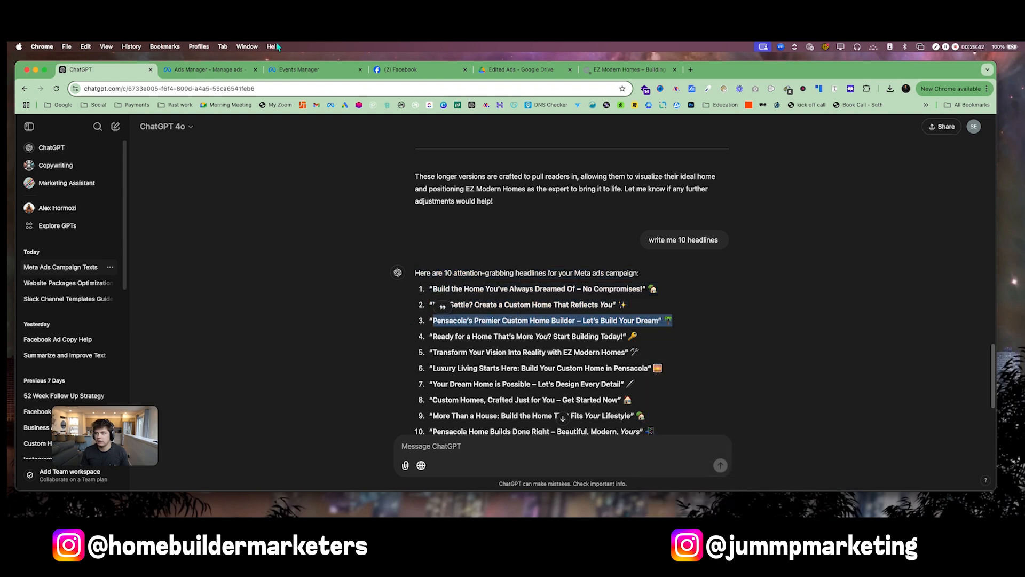
pyautogui.click(213, 69)
pyautogui.click(458, 199)
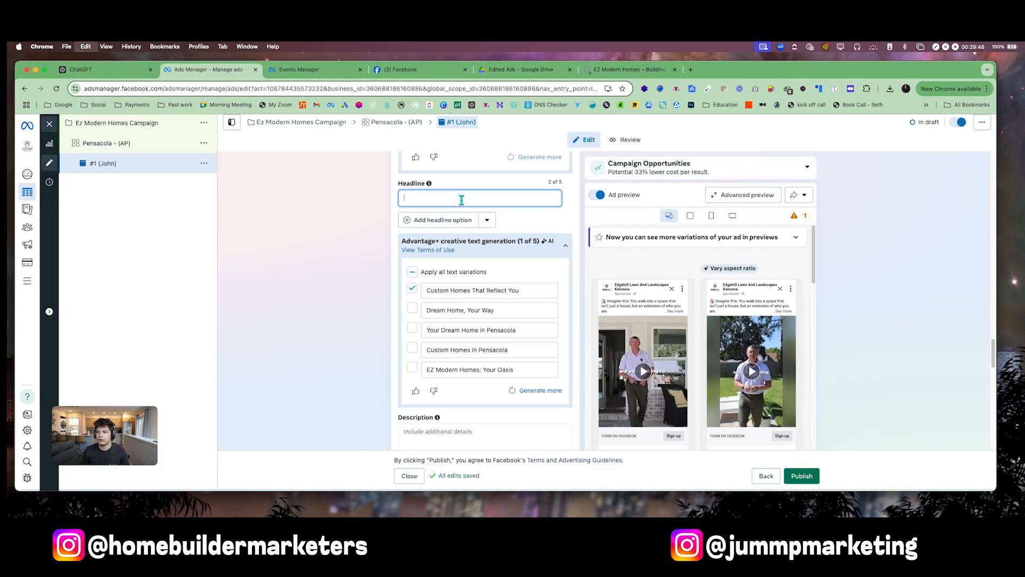
pyautogui.press('super+v')
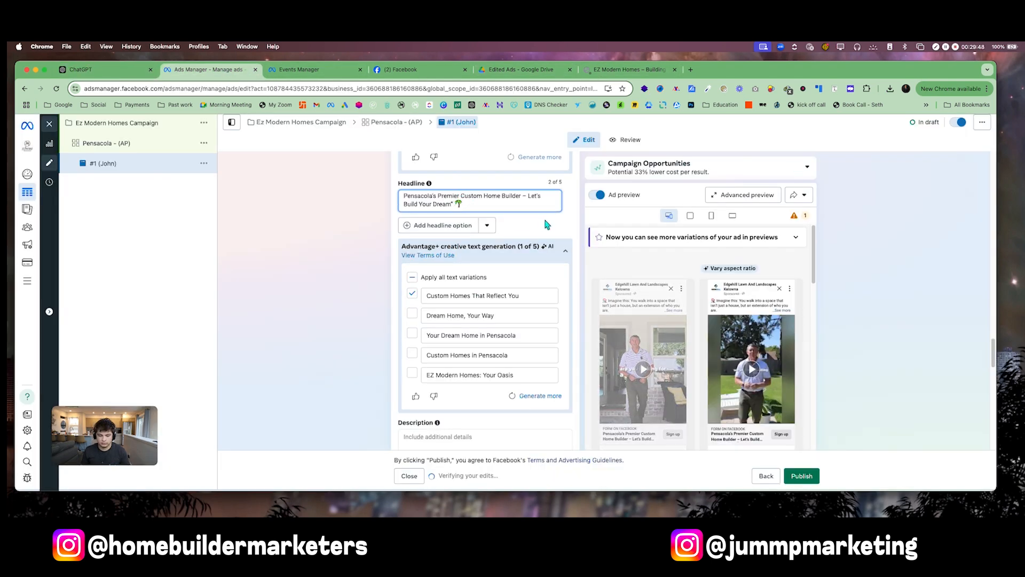
# Add a second headline option and fill it with "Transform Your Vision Into Reality with EZ Modern Homes" copied from ChatGPT.
pyautogui.click(439, 225)
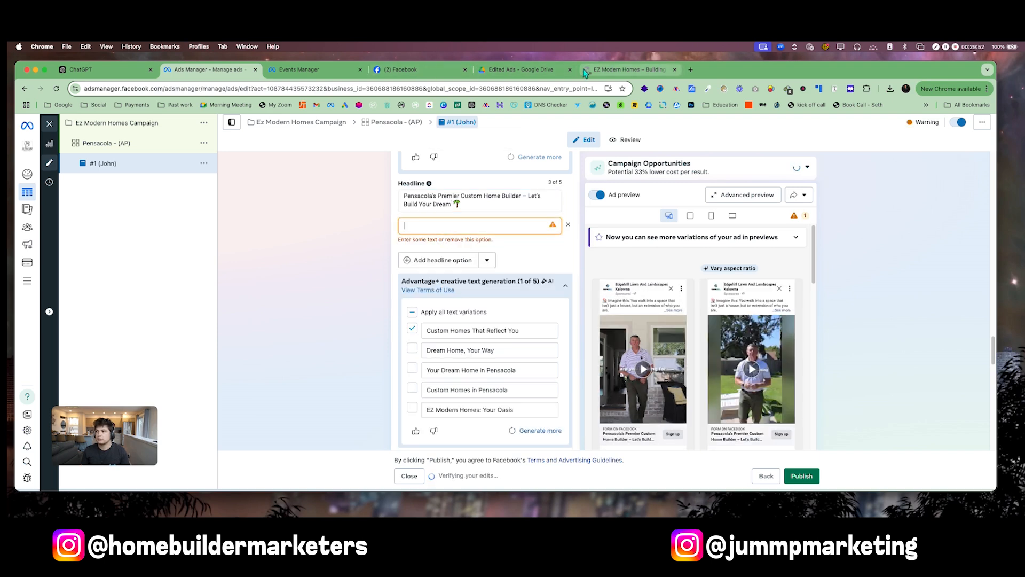
pyautogui.click(143, 74)
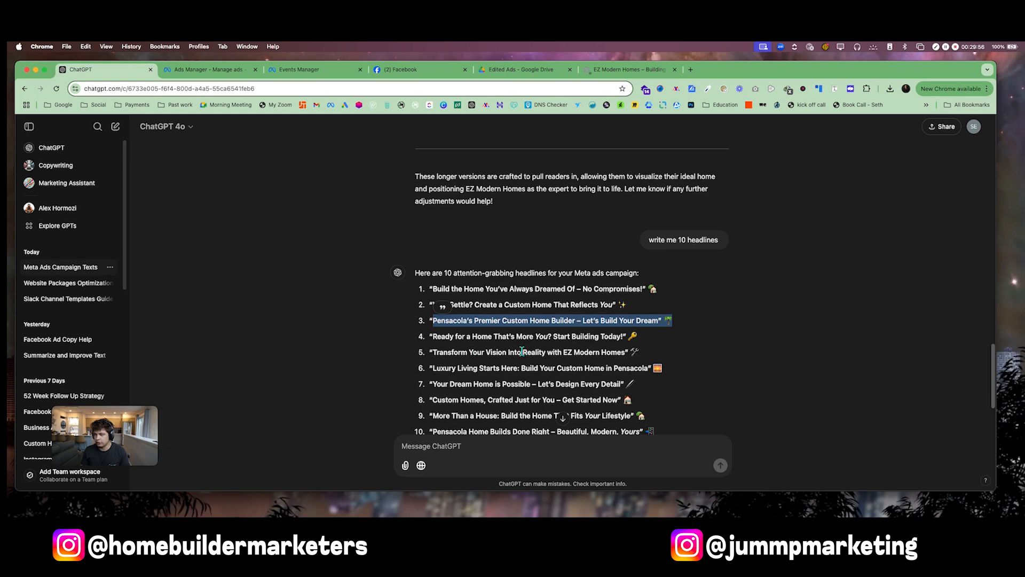
pyautogui.scroll(-1, 497, 345)
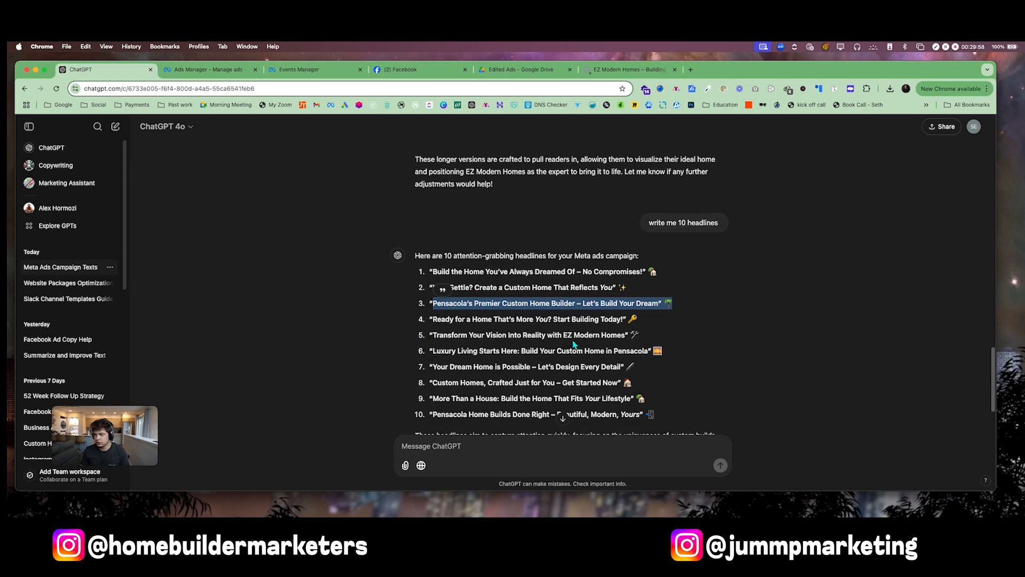
pyautogui.moveTo(436, 337); pyautogui.dragTo(702, 341)
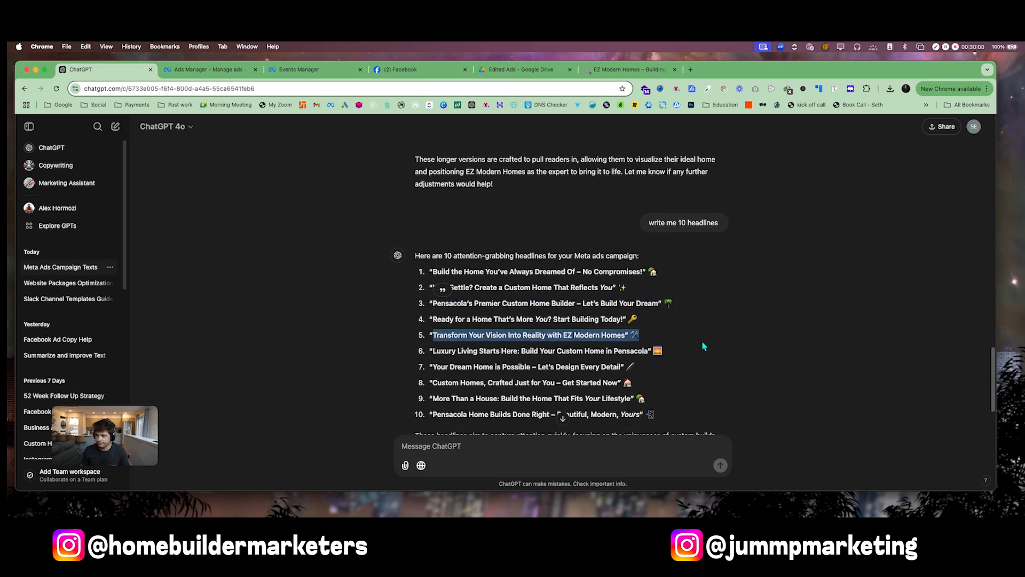
pyautogui.rightClick(625, 335)
pyautogui.click(641, 342)
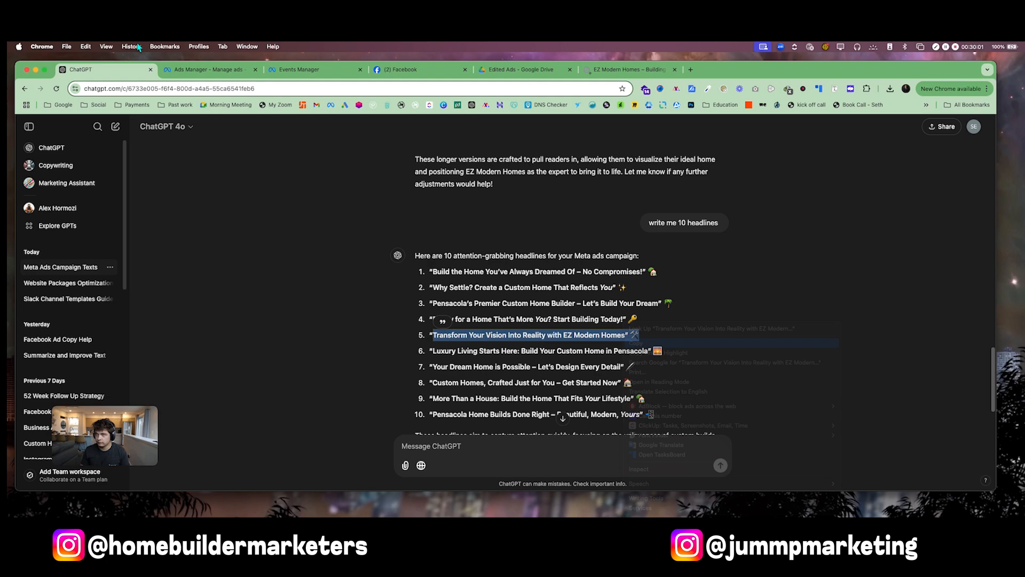
pyautogui.click(211, 72)
pyautogui.click(406, 227)
pyautogui.press('super+v')
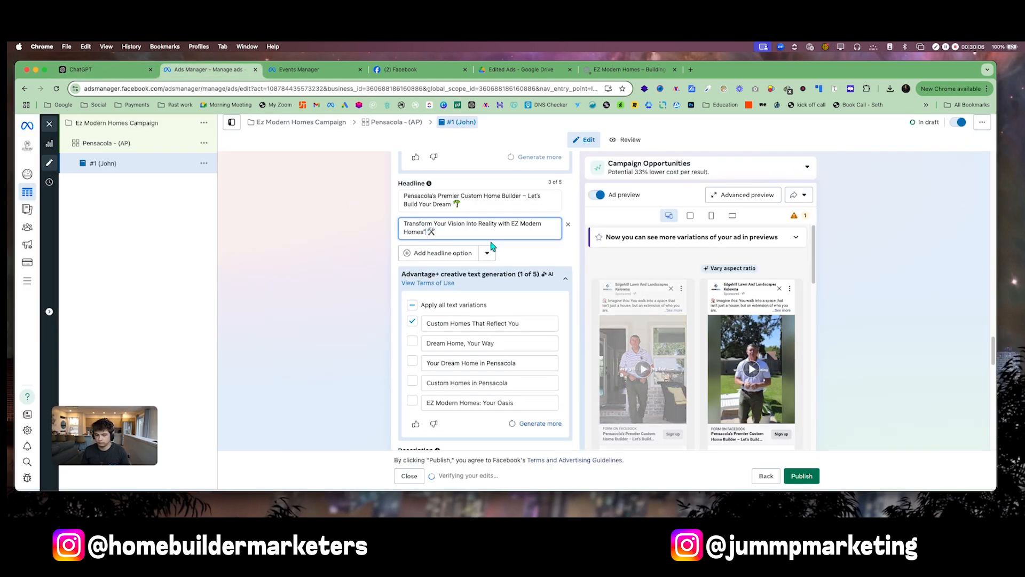
# Add a third headline option and fill it with "More Than a House: Build the Home That Fits Your Lifestyle" copied from ChatGPT.
pyautogui.click(443, 252)
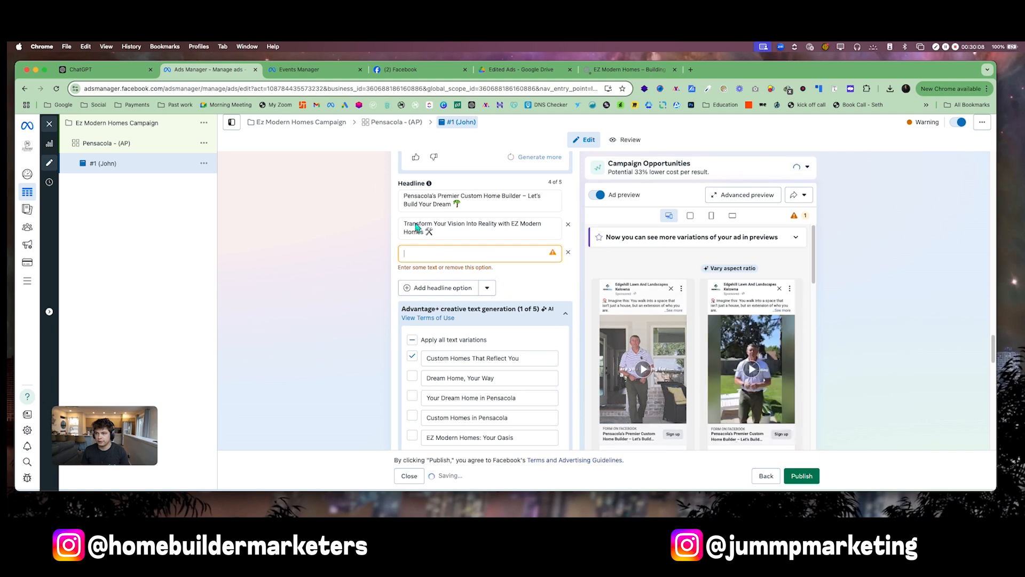
pyautogui.press('super+1')
pyautogui.scroll(-2, 479, 354)
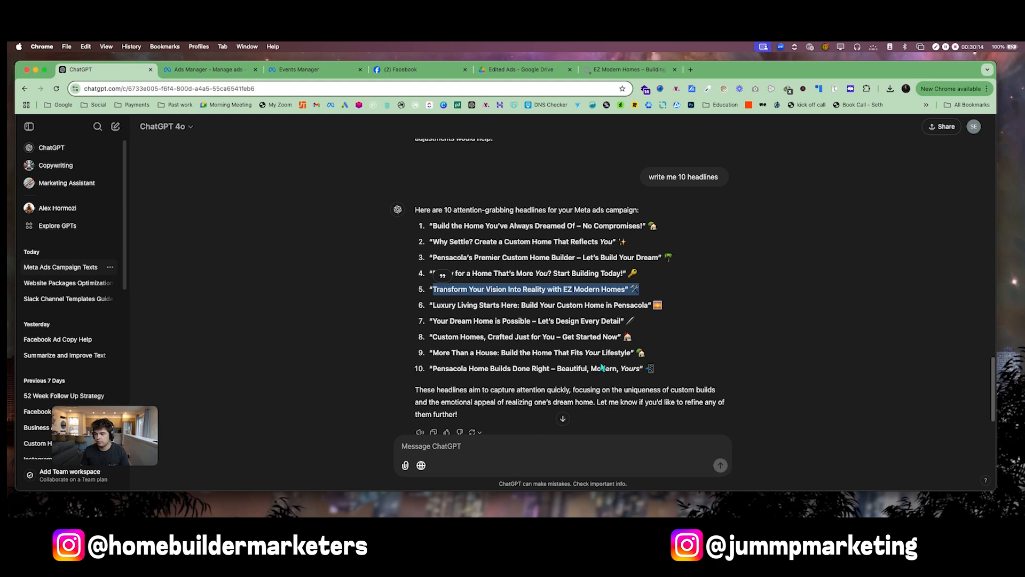
pyautogui.moveTo(435, 353); pyautogui.dragTo(639, 353)
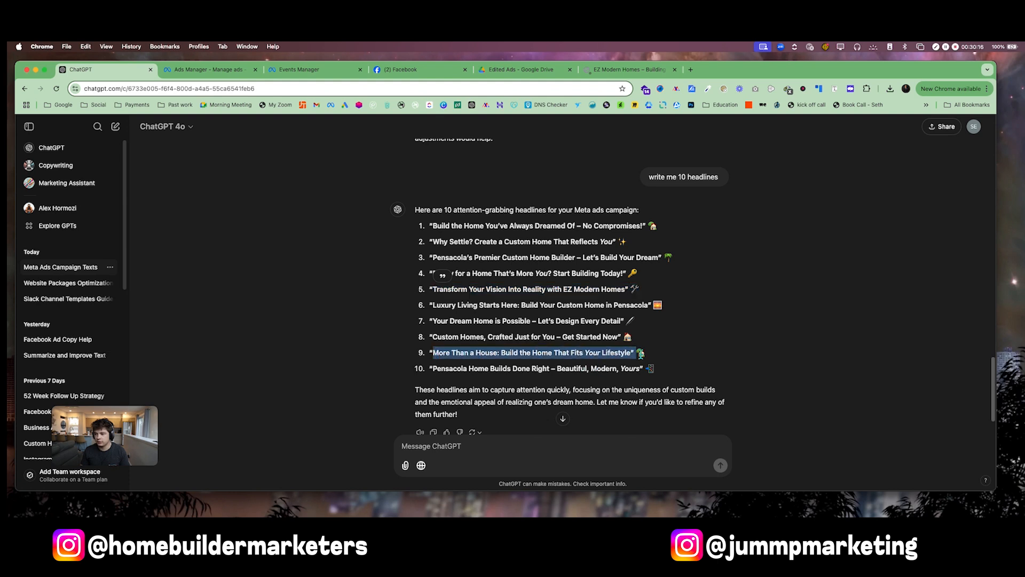
pyautogui.rightClick(640, 352)
pyautogui.click(655, 347)
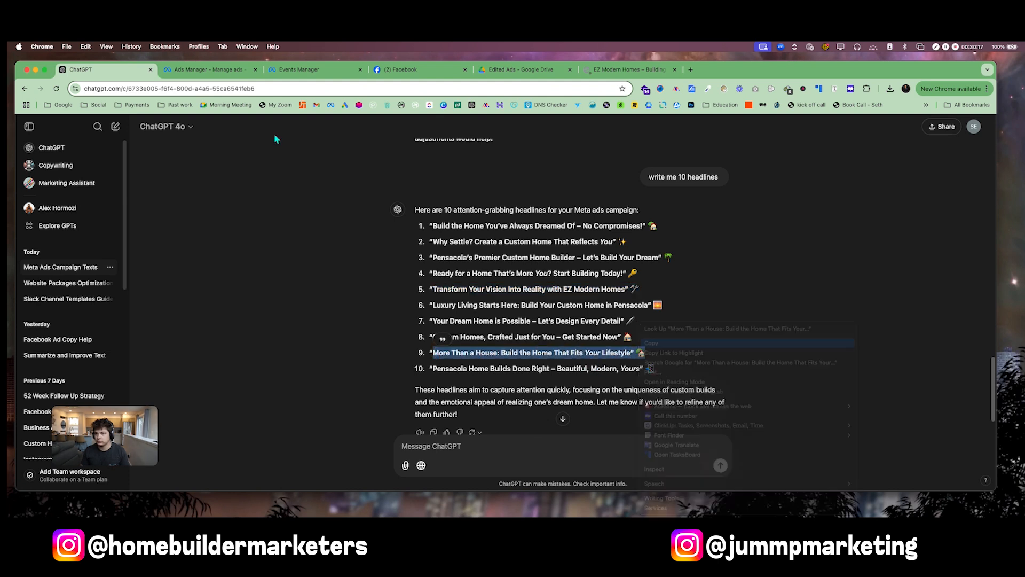
pyautogui.click(179, 71)
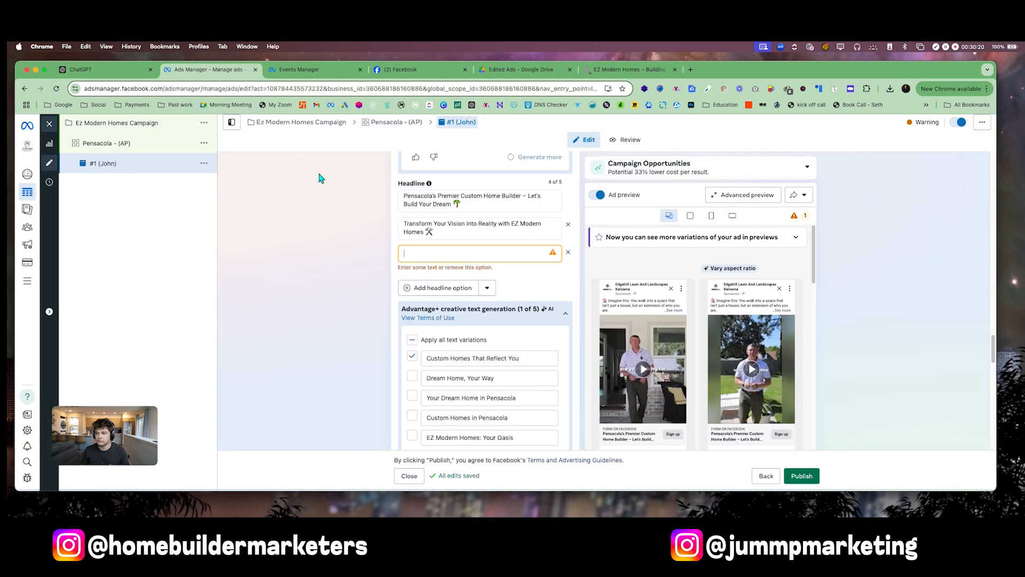
pyautogui.press('super+v')
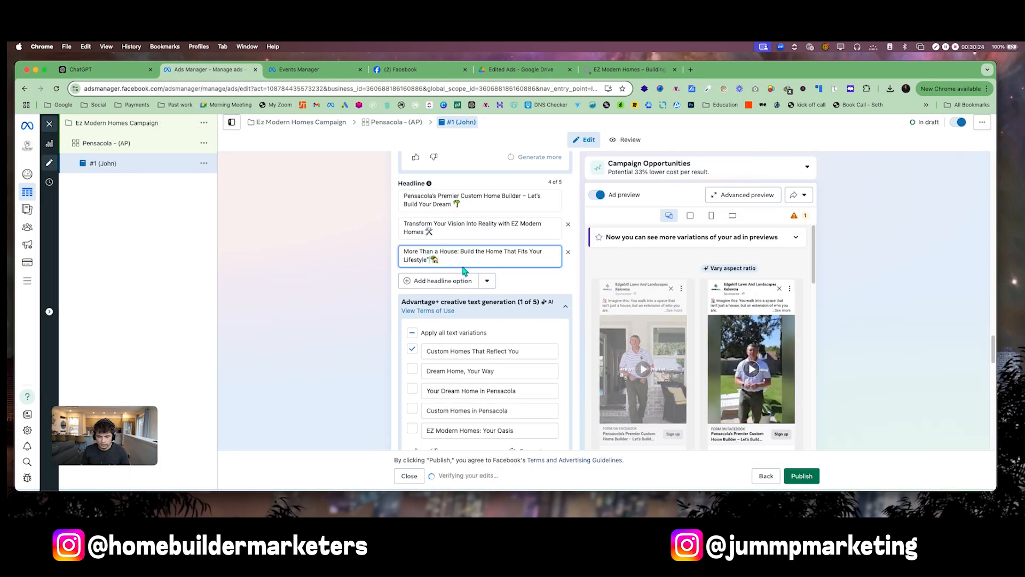
# Set the ad's call to action to "Learn more".
pyautogui.scroll(-5, 374, 342)
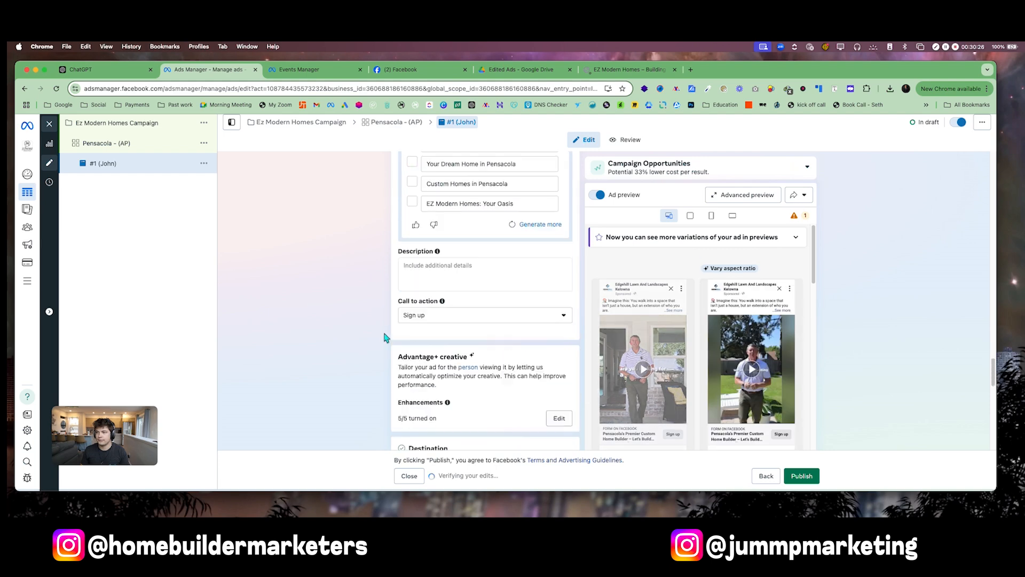
pyautogui.click(463, 291)
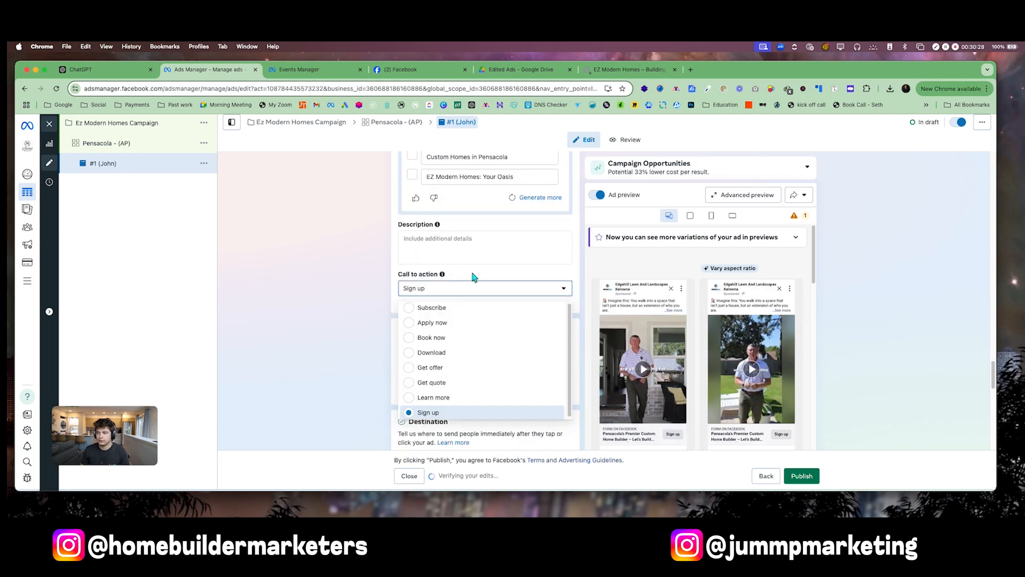
pyautogui.click(451, 397)
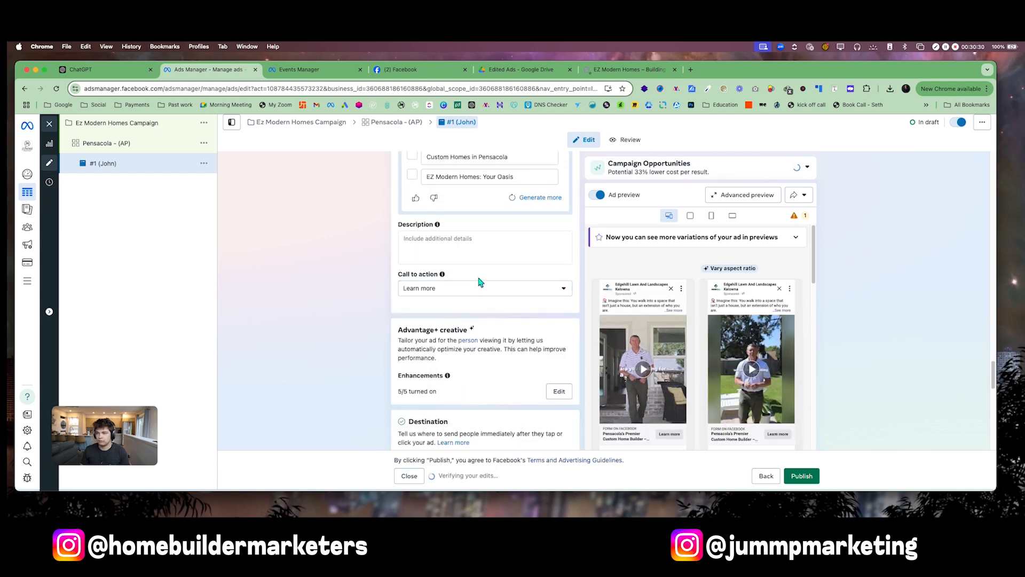
# Review the ad's remaining settings, from the description and Advantage+ creative through the instant form, lead follow-up, lead delivery and tracking.
pyautogui.moveTo(439, 226)
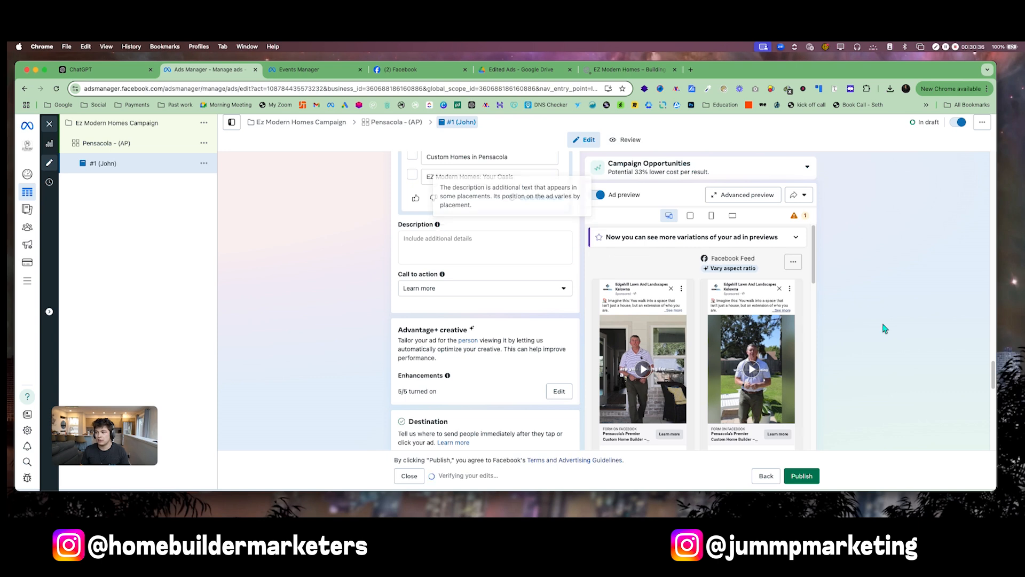
pyautogui.scroll(-5, 482, 251)
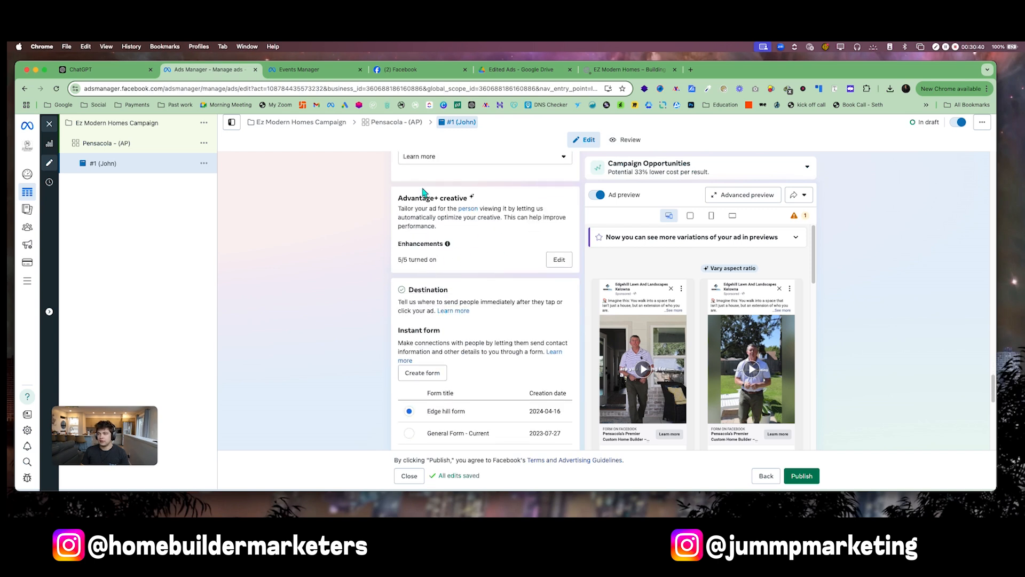
pyautogui.scroll(-2, 482, 322)
pyautogui.scroll(-2, 483, 322)
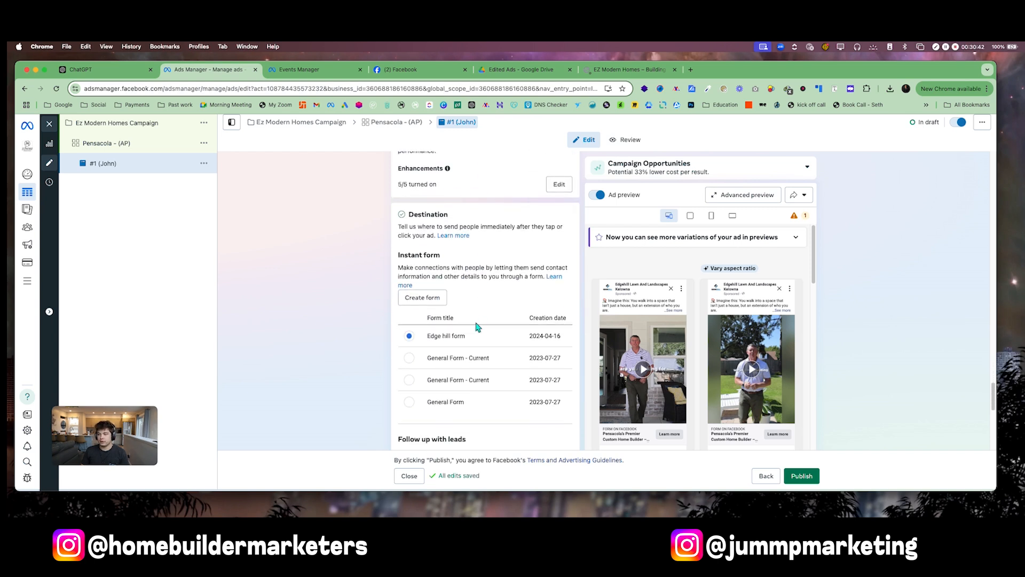
pyautogui.scroll(-3, 481, 329)
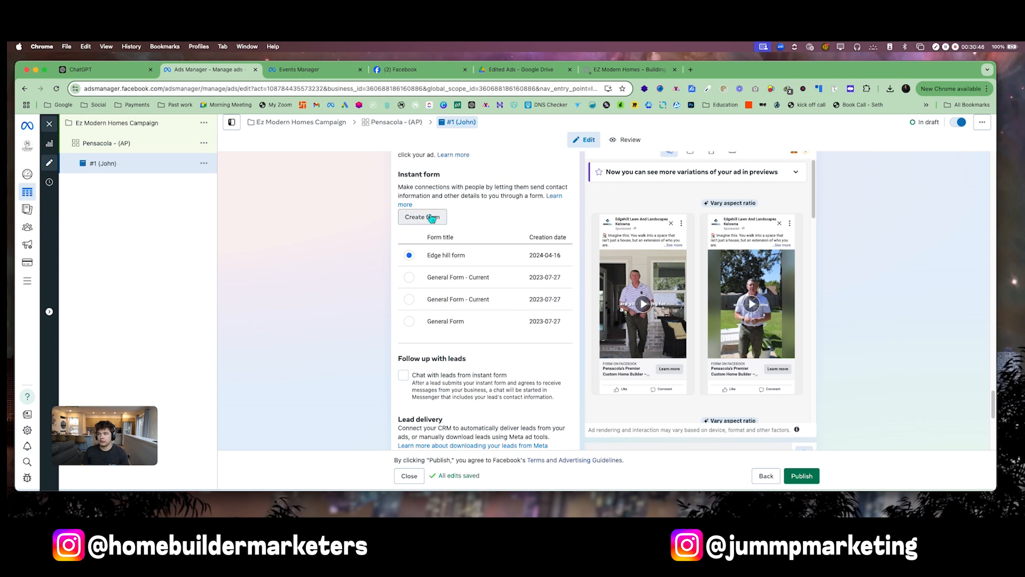
pyautogui.scroll(-5, 459, 403)
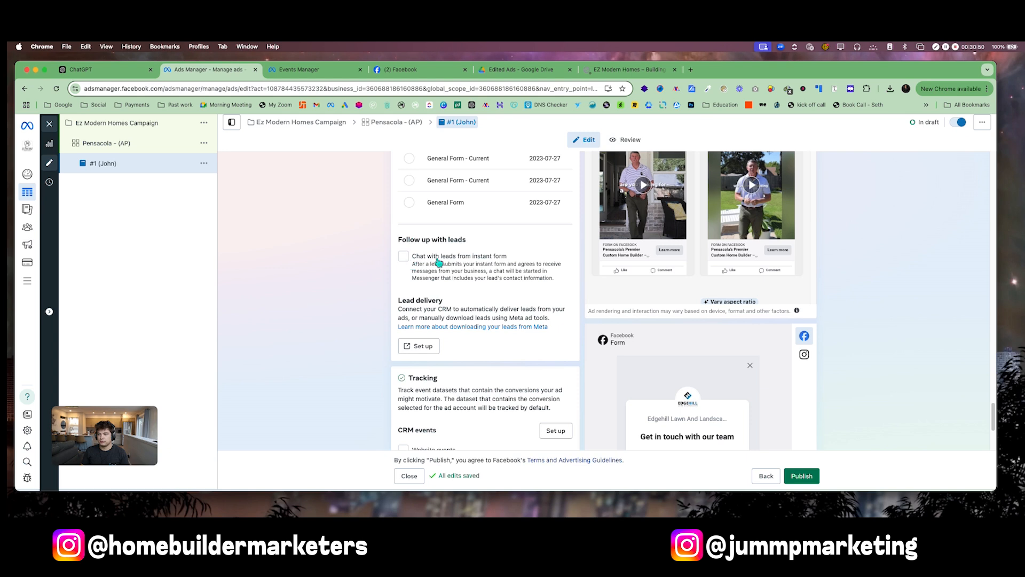
pyautogui.scroll(-3, 499, 291)
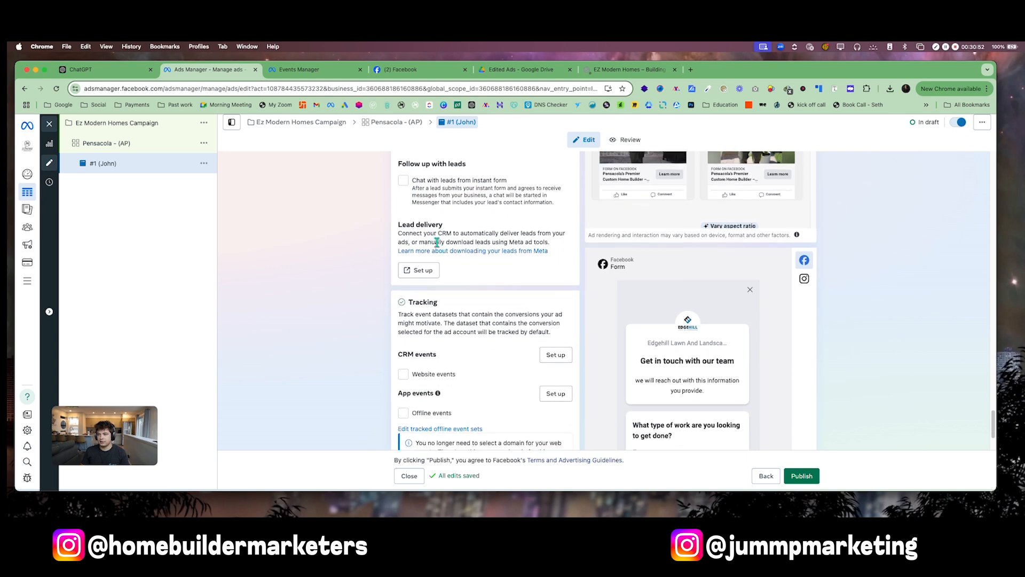
pyautogui.scroll(-2, 499, 379)
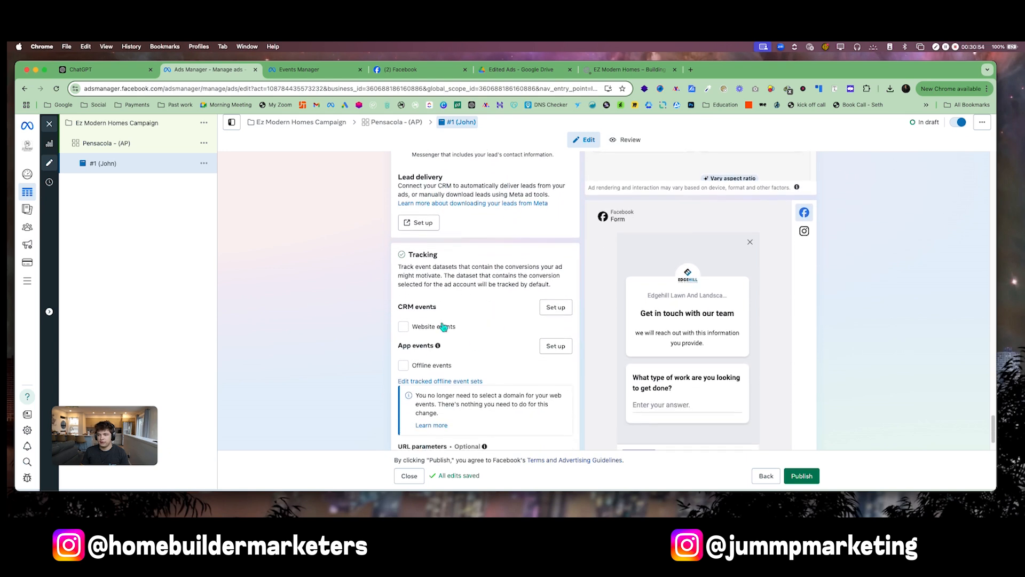
pyautogui.scroll(-2, 450, 375)
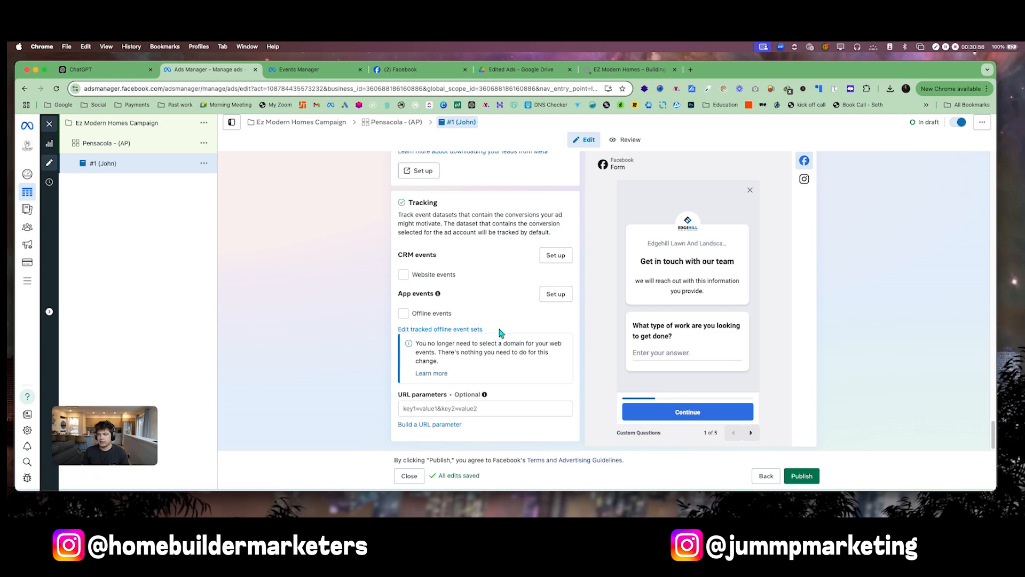
pyautogui.scroll(10, 499, 335)
pyautogui.scroll(2, 499, 335)
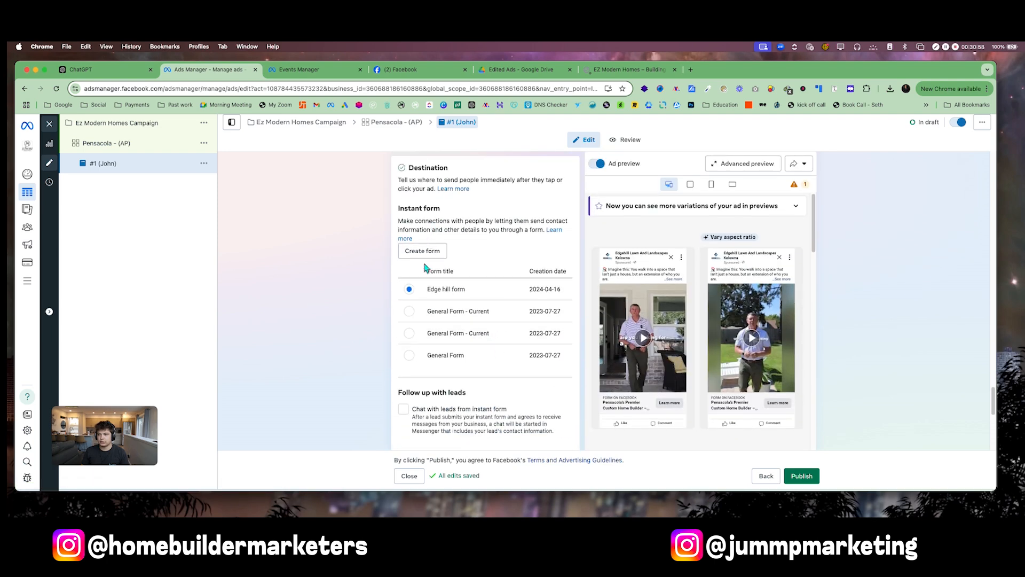
# Create a new instant form named "EZ Modern Homes Nov 12", keep the More volume form type, and continue to the intro settings.
pyautogui.click(425, 253)
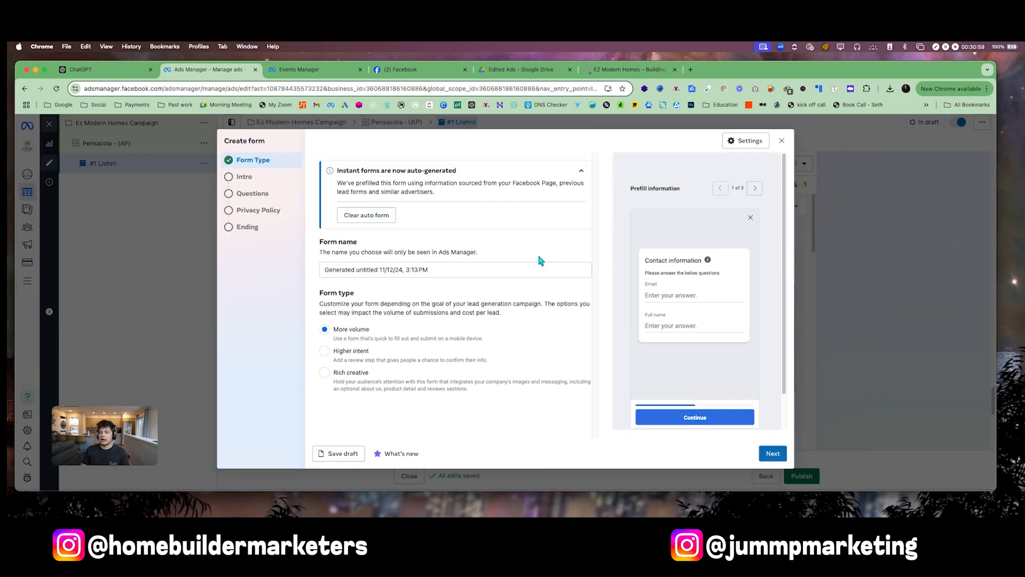
pyautogui.tripleClick(406, 269)
pyautogui.write('RE')
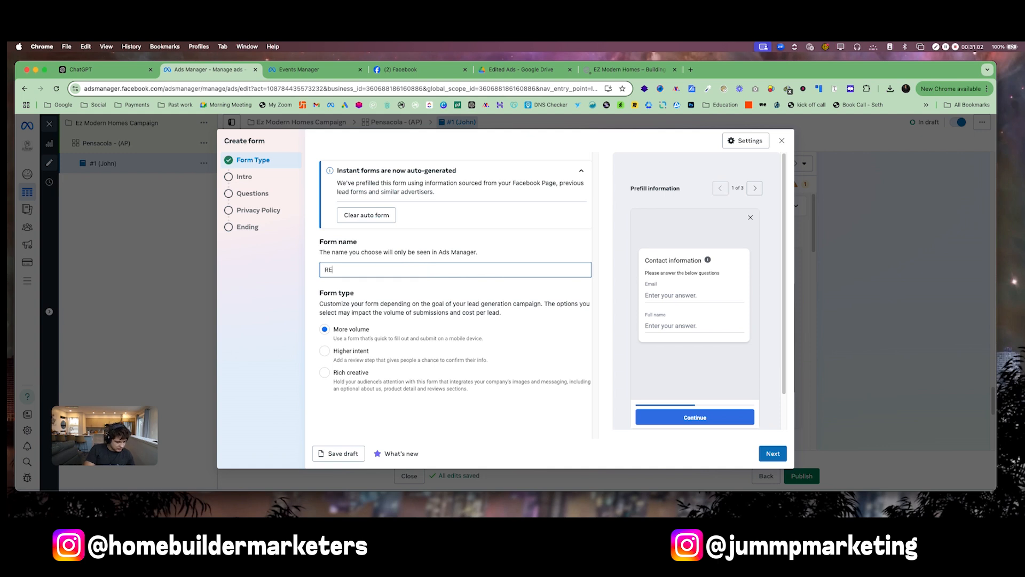
pyautogui.press('BackSpace')
pyautogui.write('EX')
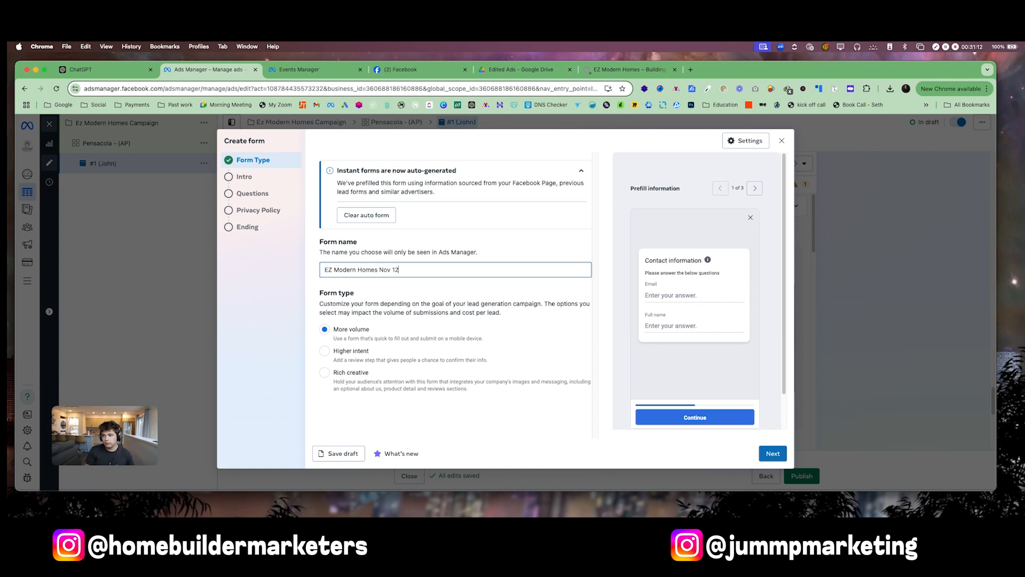
pyautogui.click(481, 237)
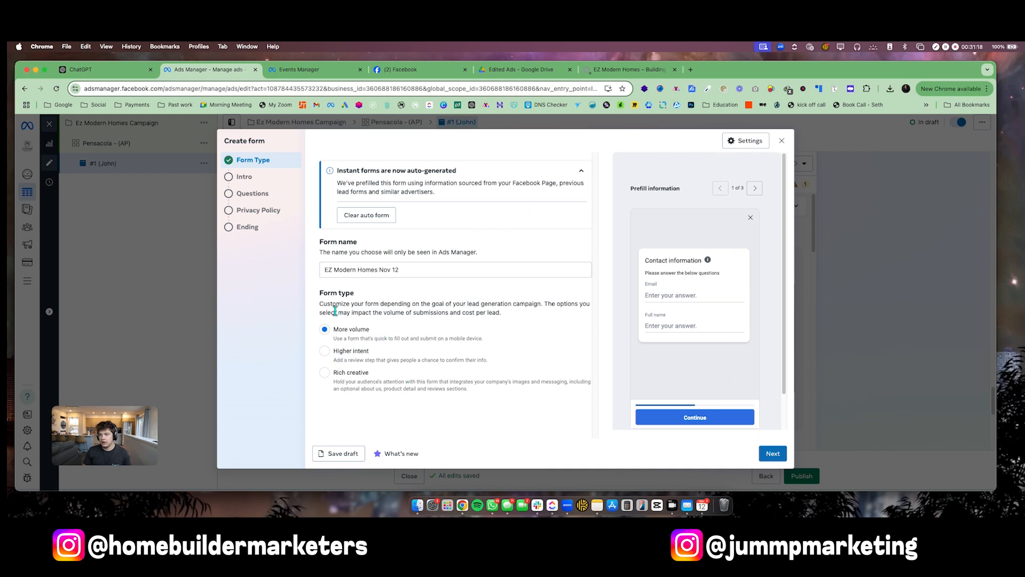
pyautogui.click(773, 454)
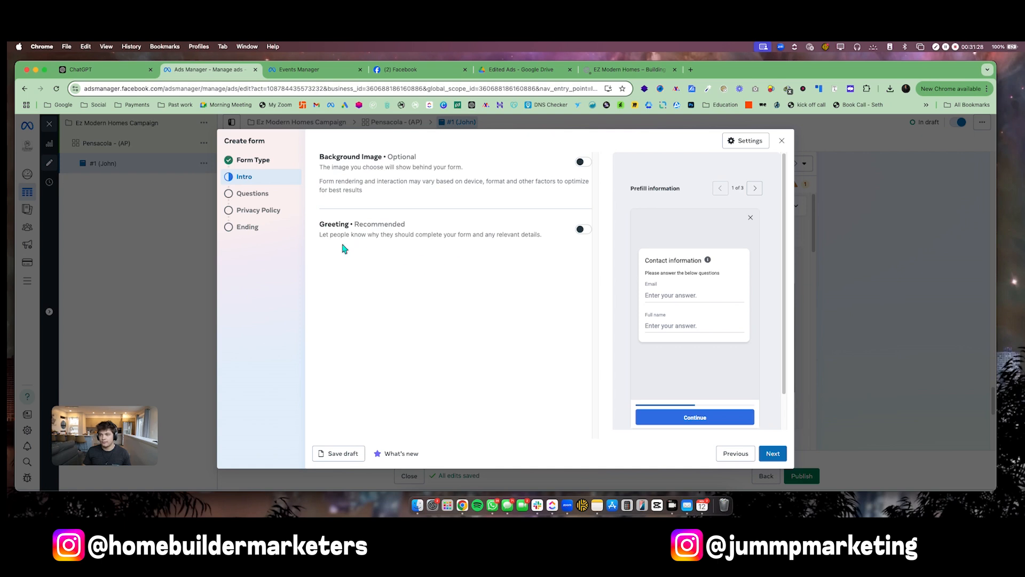
pyautogui.click(772, 454)
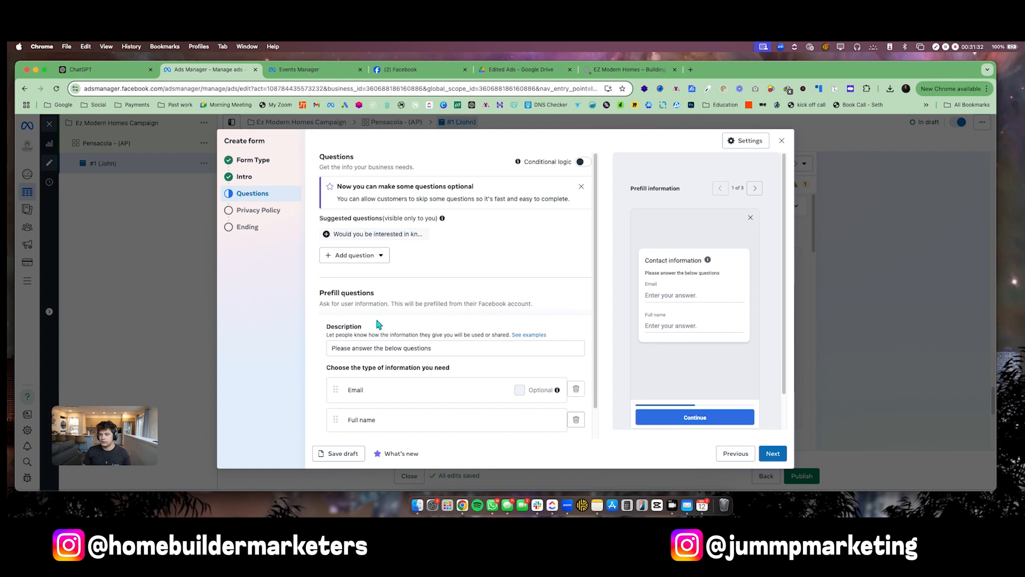
pyautogui.tripleClick(398, 350)
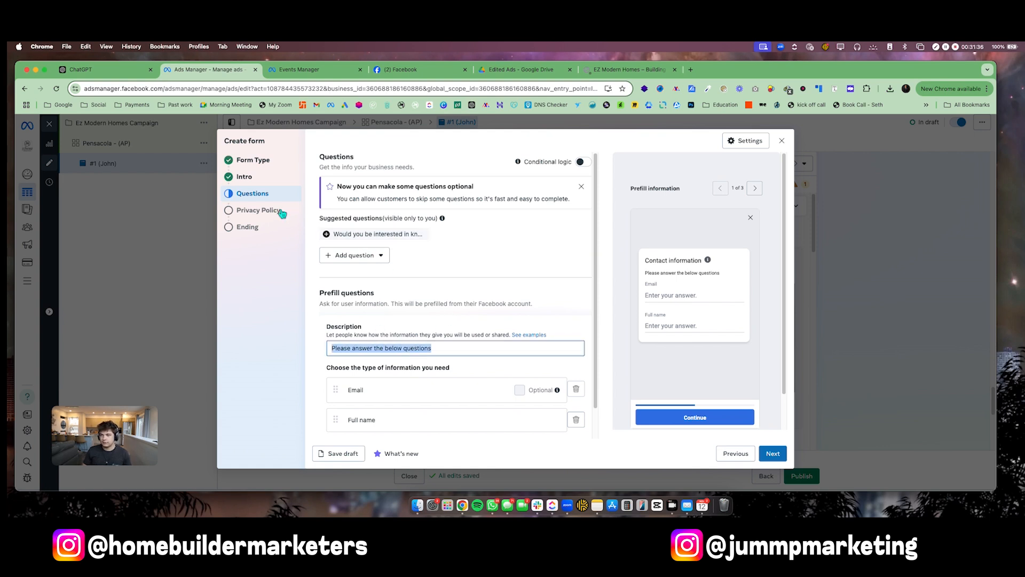
pyautogui.click(251, 177)
pyautogui.click(269, 196)
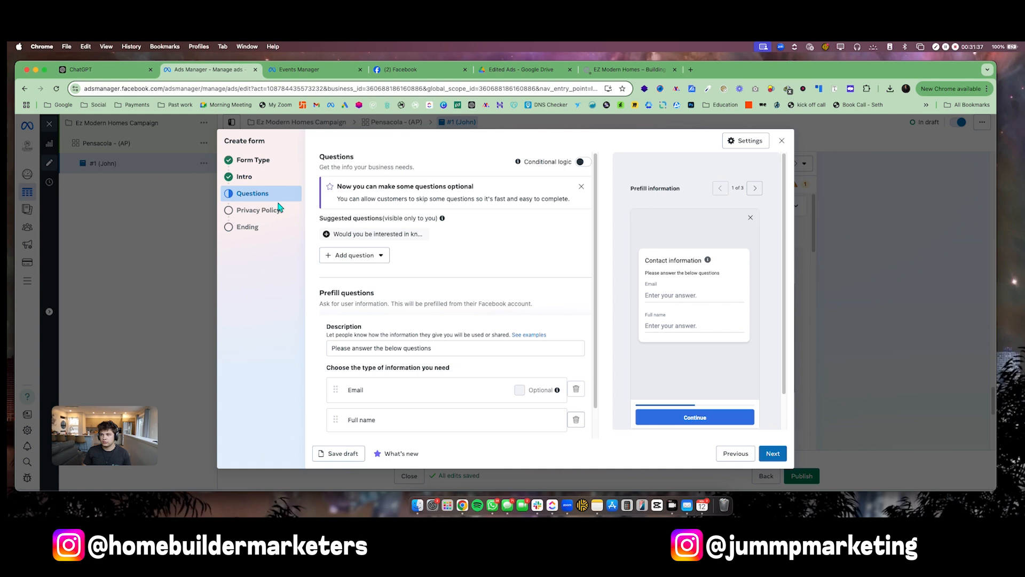
pyautogui.click(380, 256)
pyautogui.click(251, 177)
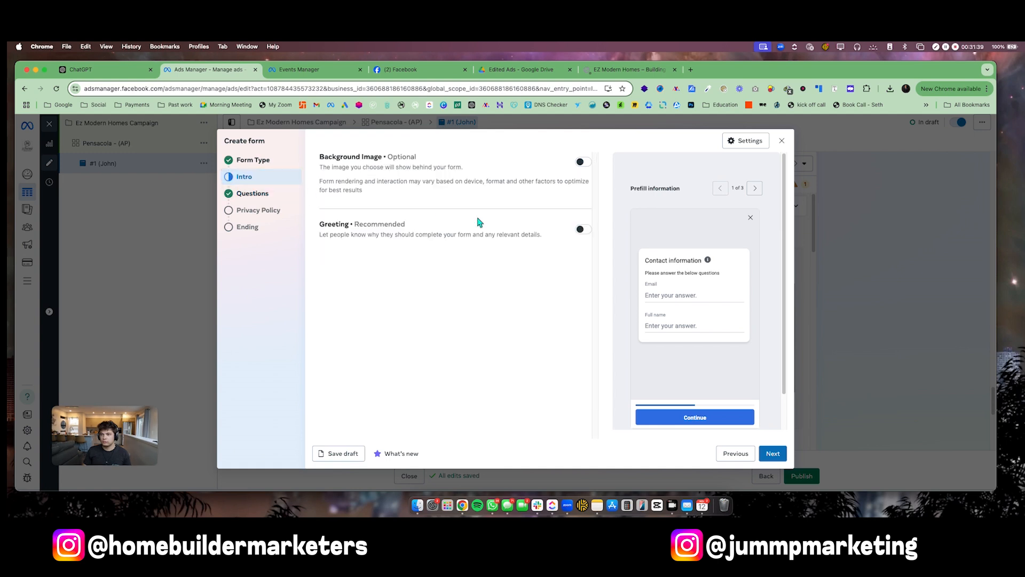
# Turn on the form's greeting and set its headline to "Welcome To EZ Modern Homes!".
pyautogui.click(585, 229)
pyautogui.click(451, 269)
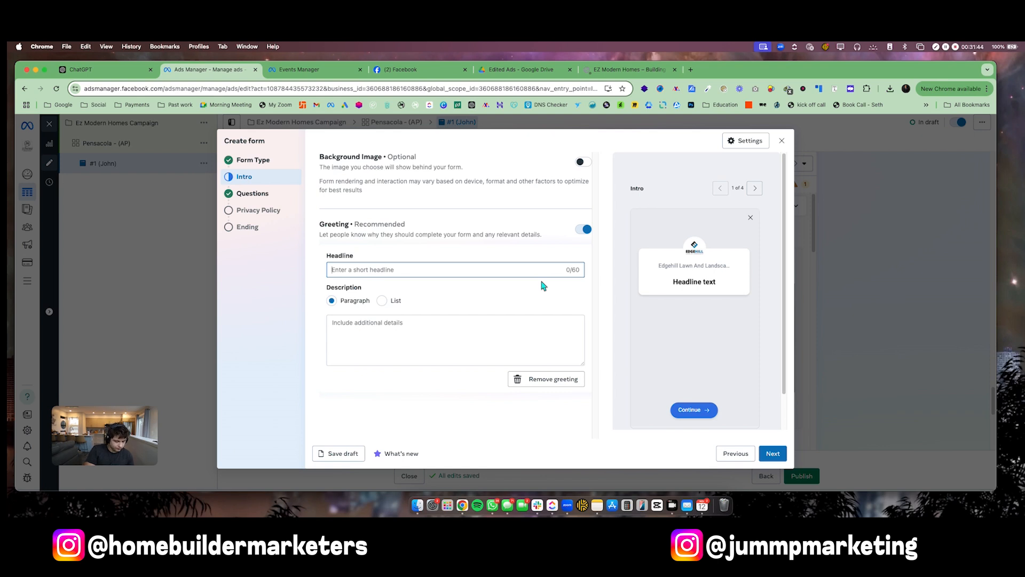
pyautogui.write('Welcome')
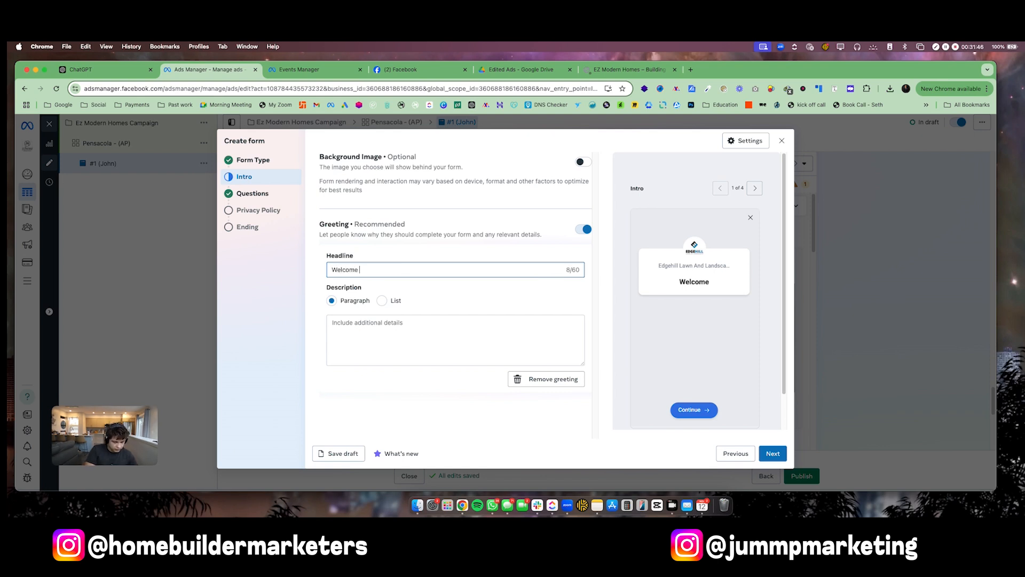
pyautogui.write(' To EZ Mo')
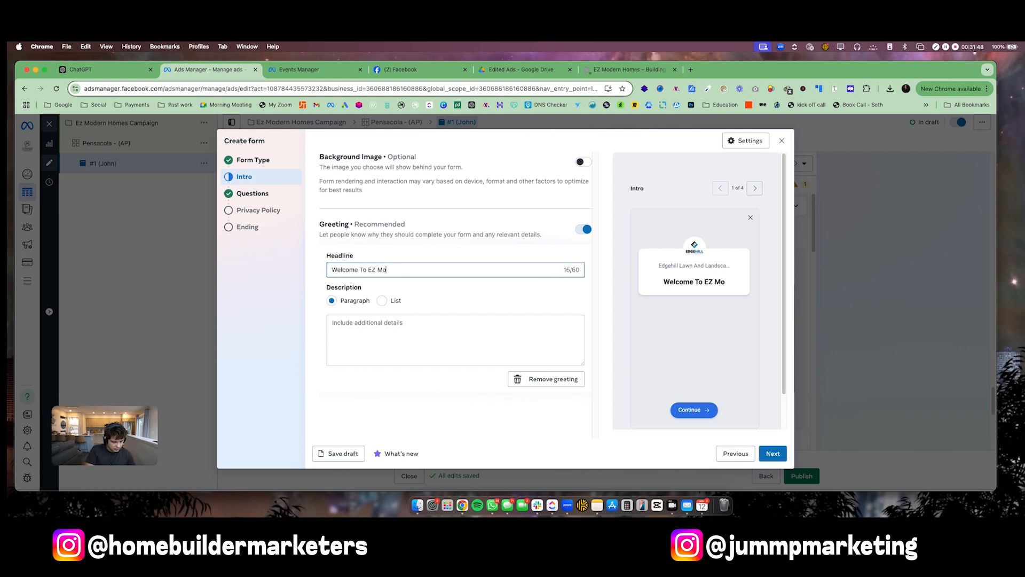
pyautogui.write('dern')
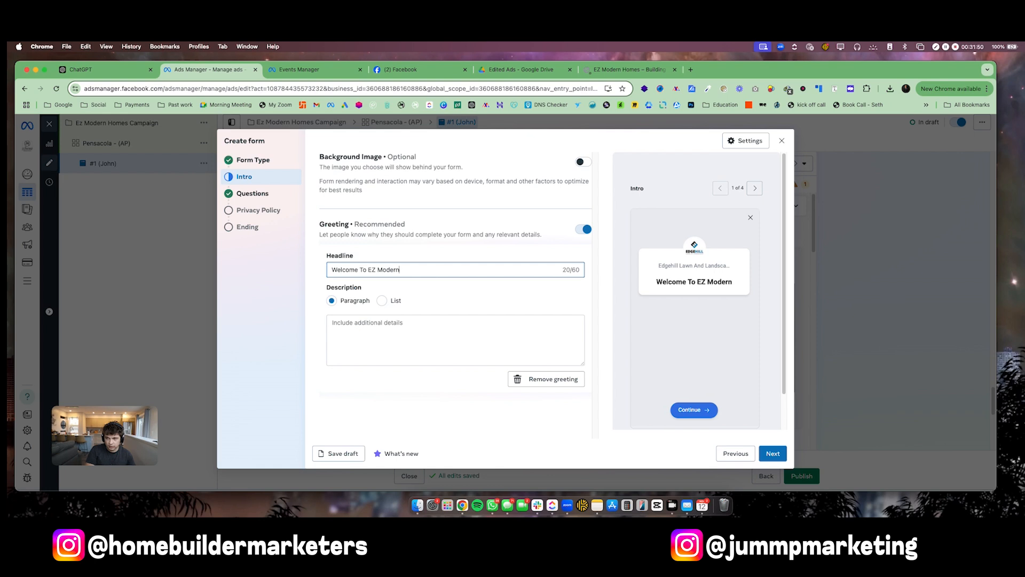
pyautogui.write(' Homes')
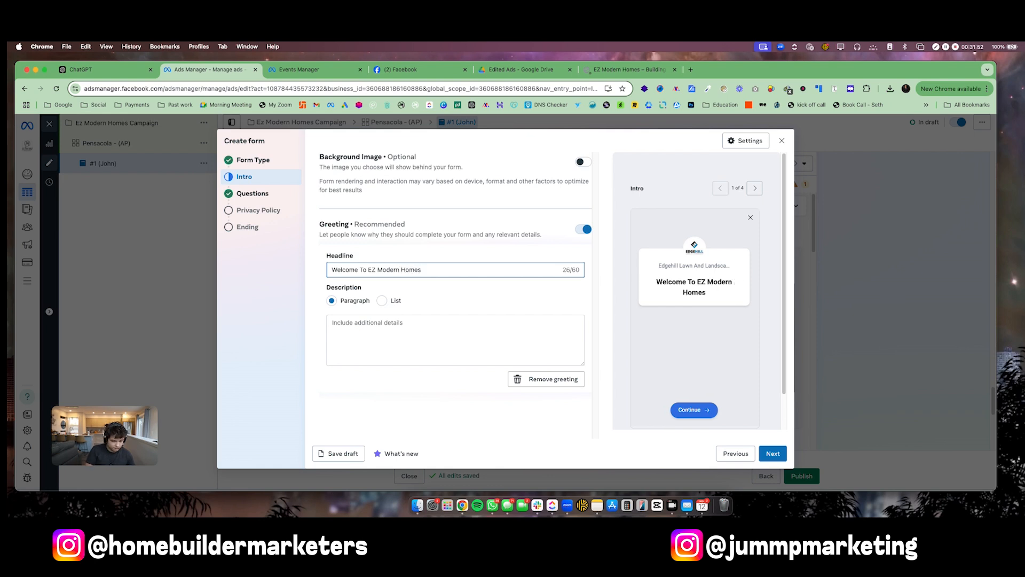
pyautogui.write('!')
# Write "Let's hear a bit more about you..." as the greeting's paragraph description and continue past the intro settings.
pyautogui.click(481, 338)
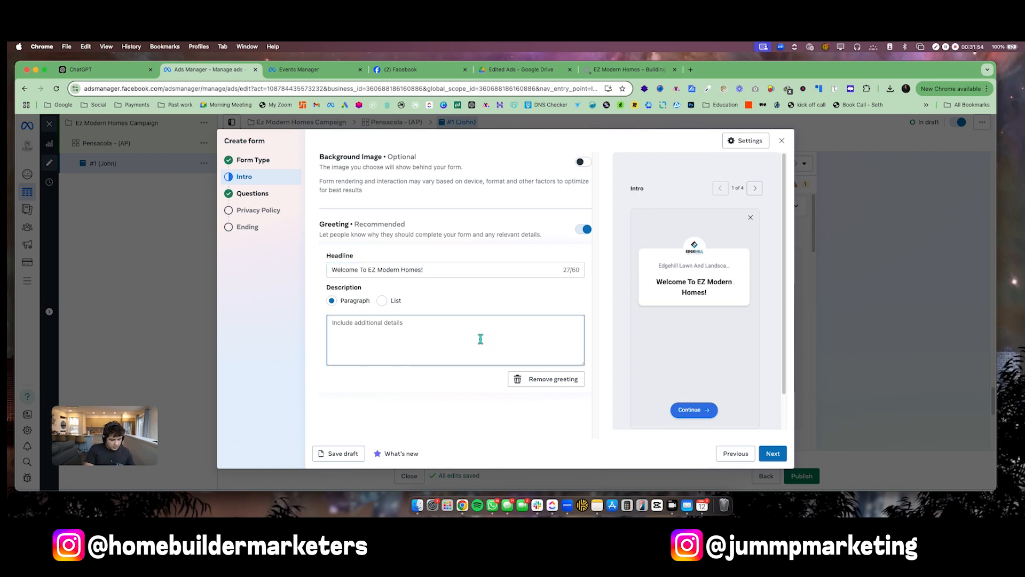
pyautogui.write('L>e')
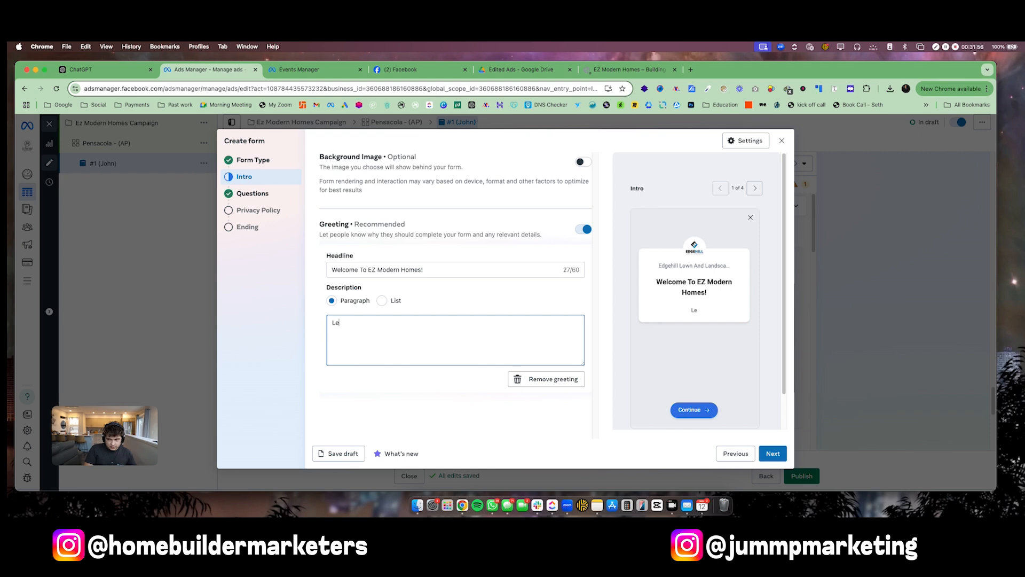
pyautogui.write("t's hear a")
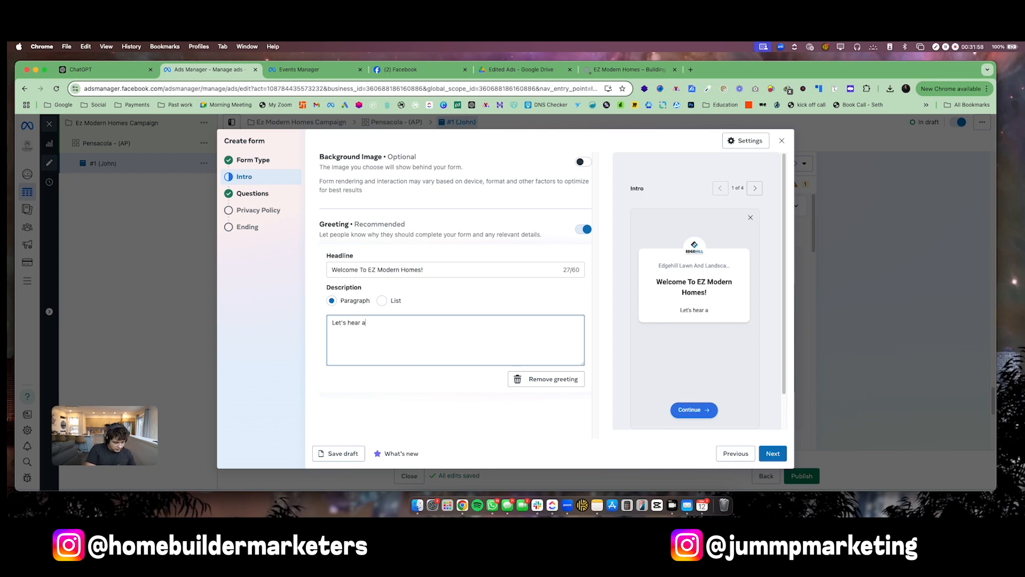
pyautogui.write(' bit more about you...')
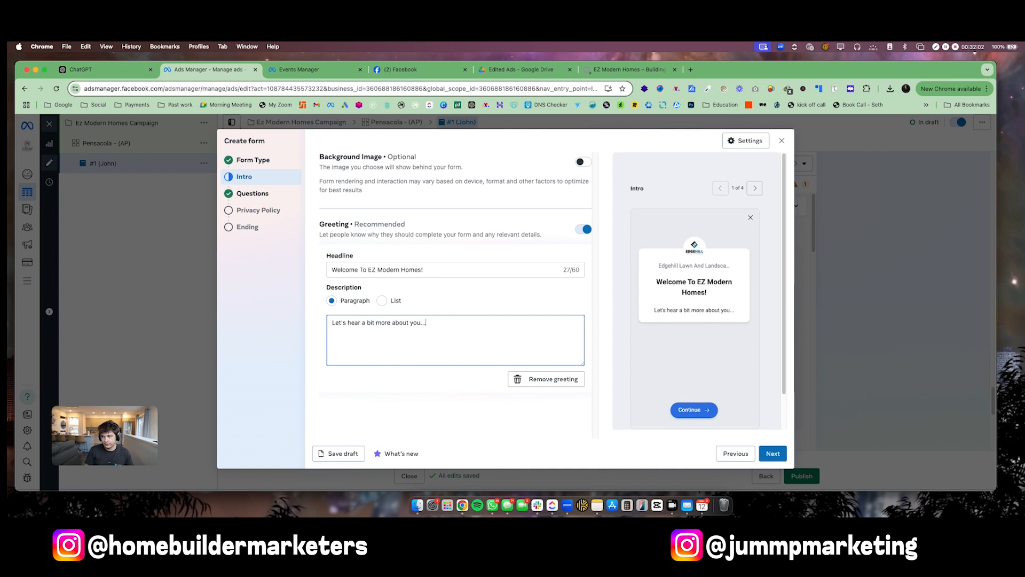
pyautogui.click(770, 455)
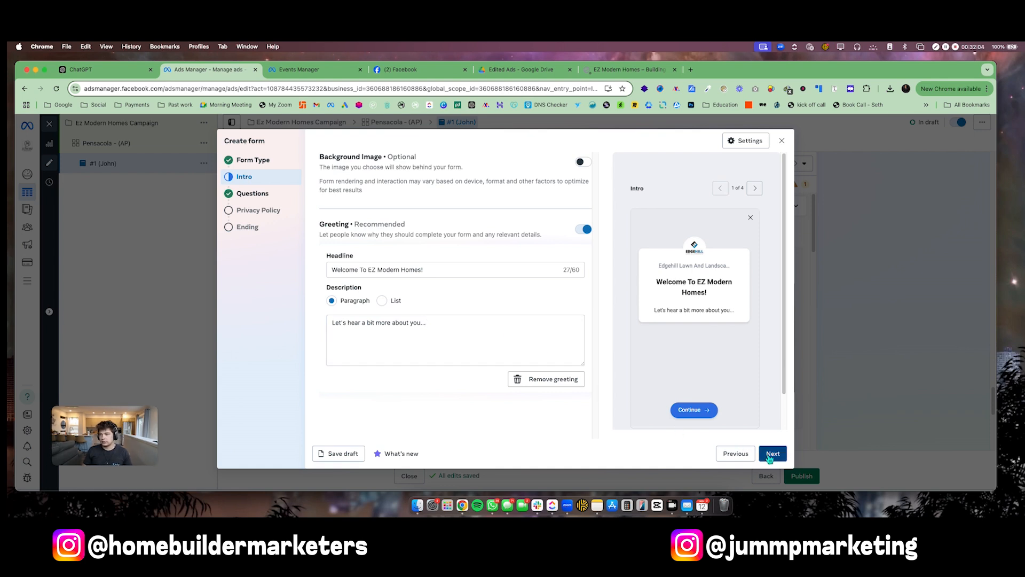
pyautogui.click(368, 256)
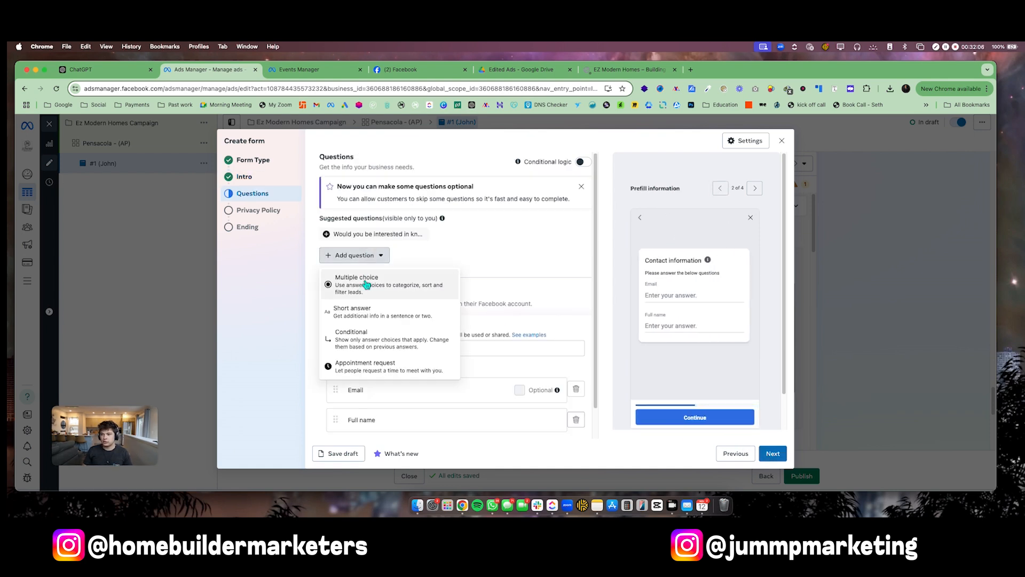
pyautogui.click(389, 316)
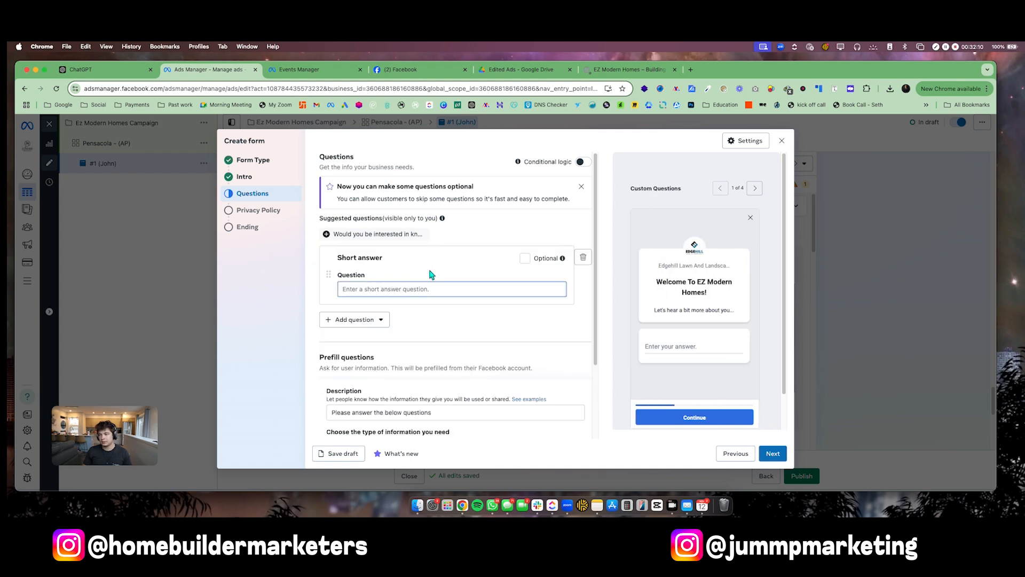
pyautogui.write('D')
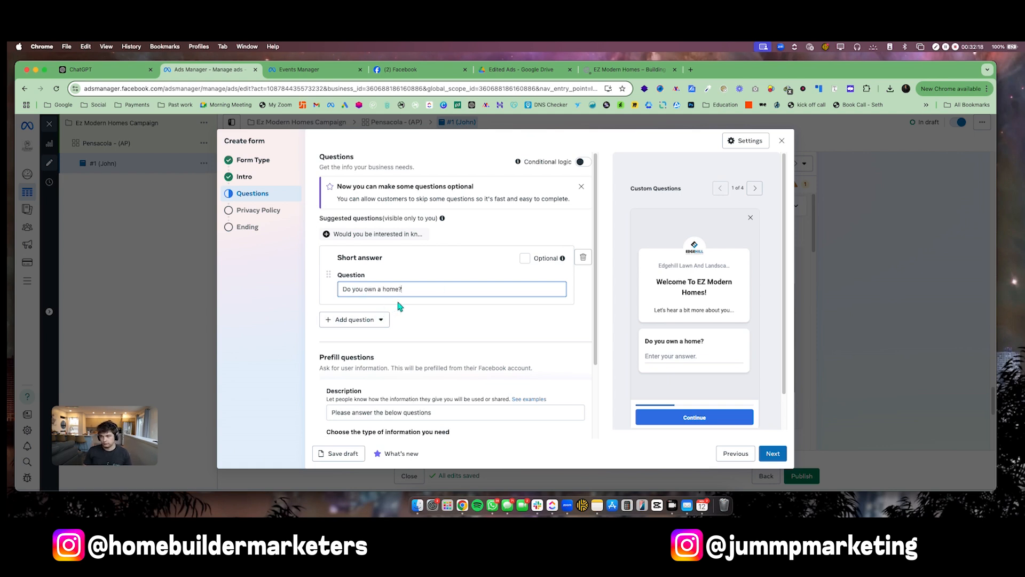
pyautogui.click(586, 261)
# Add a multiple-choice question "Do you own a home?" with the answers "Yes" and "No".
pyautogui.click(348, 255)
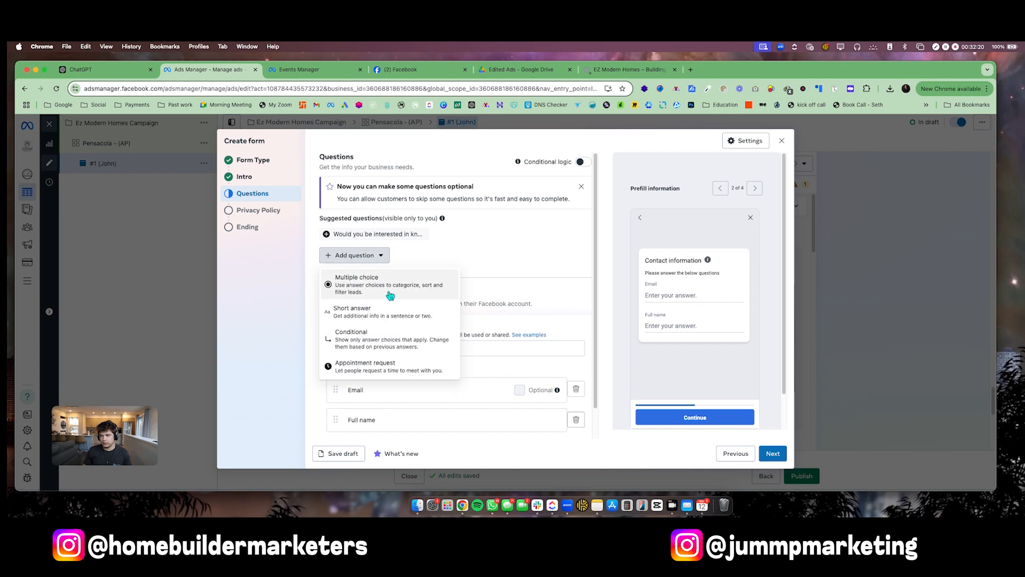
pyautogui.click(375, 288)
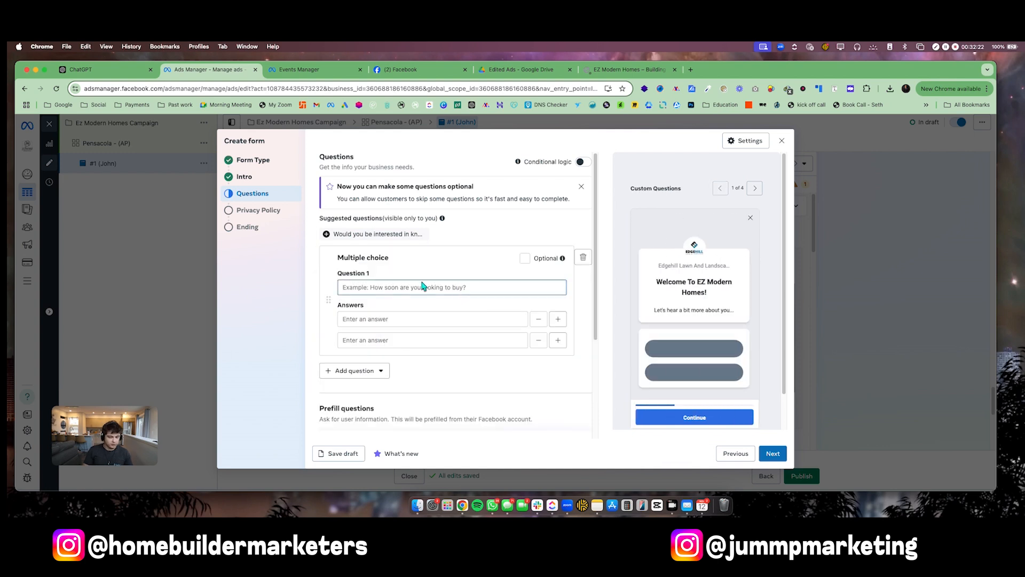
pyautogui.write('Do you own a home?')
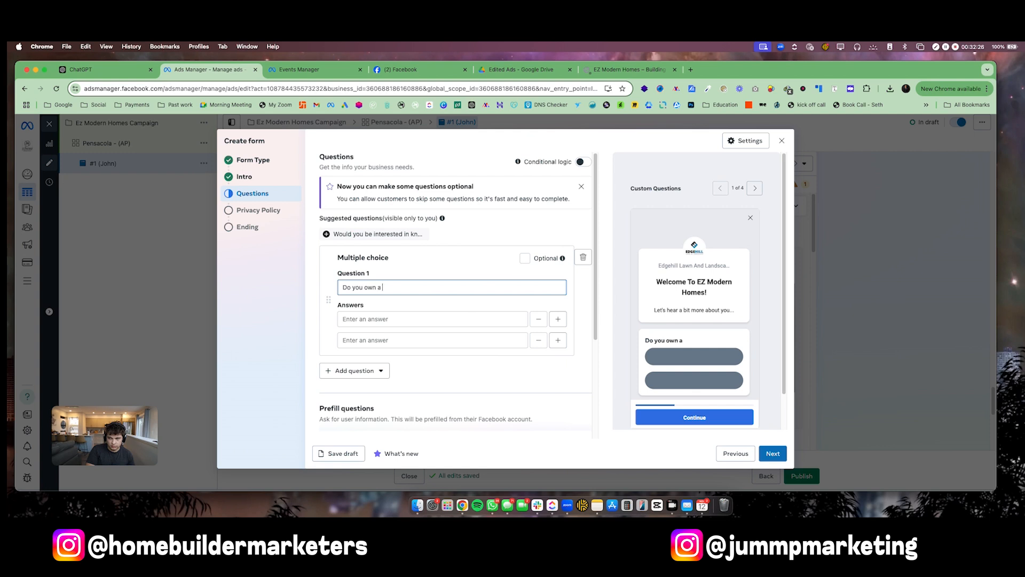
pyautogui.click(458, 320)
pyautogui.write('Yes')
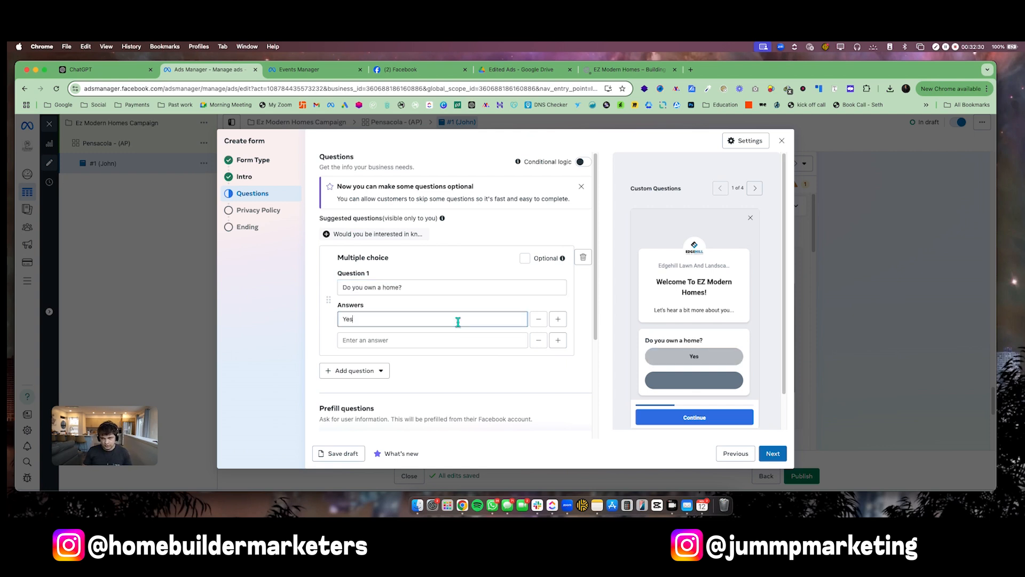
pyautogui.click(442, 340)
pyautogui.write('Np')
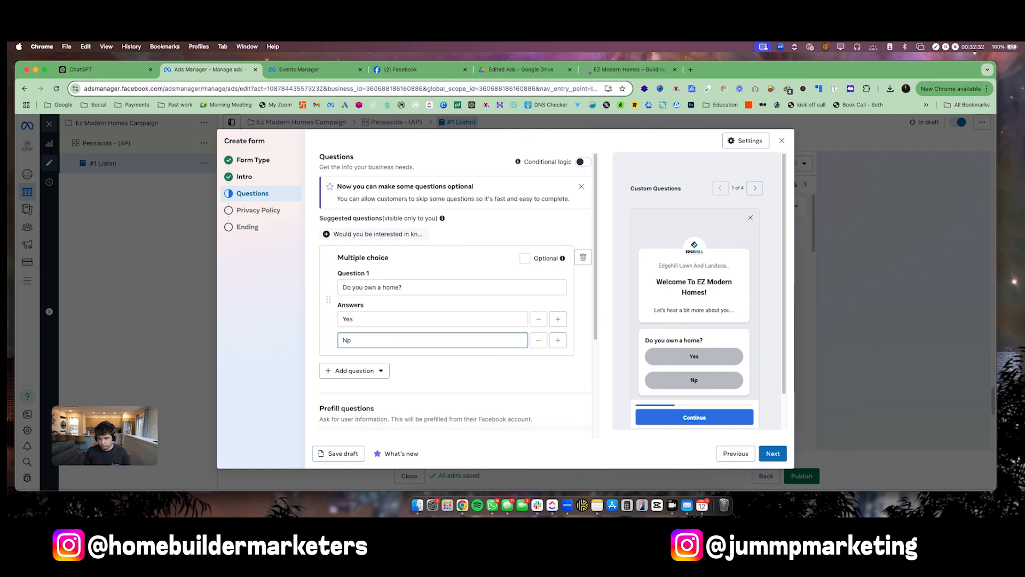
pyautogui.press('BackSpace')
# Add a second multiple-choice question, "What are you interested in?", with the answers "Custom Homes" and "Remodle".
pyautogui.click(355, 370)
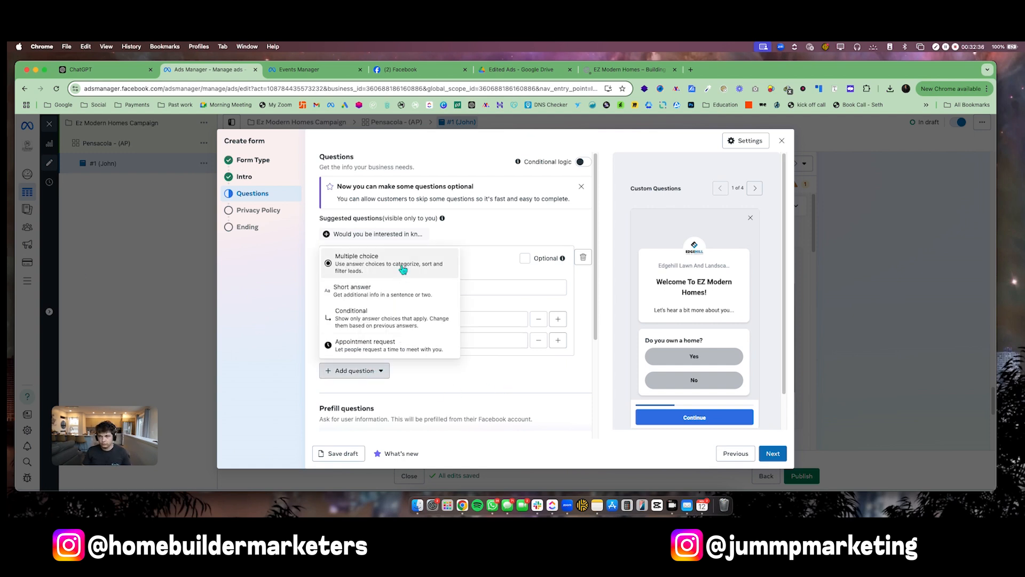
pyautogui.click(373, 274)
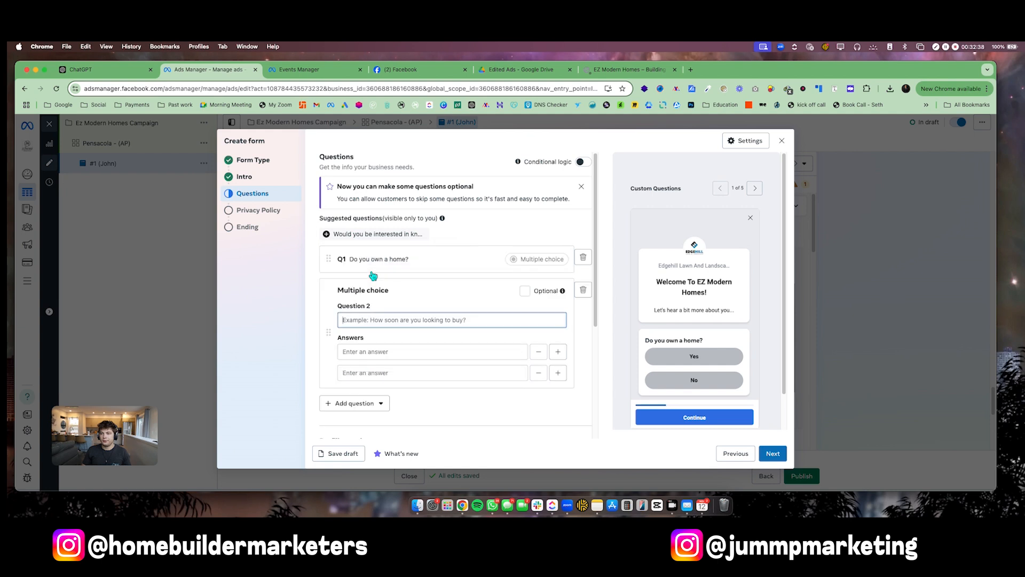
pyautogui.write('What are you interested in?')
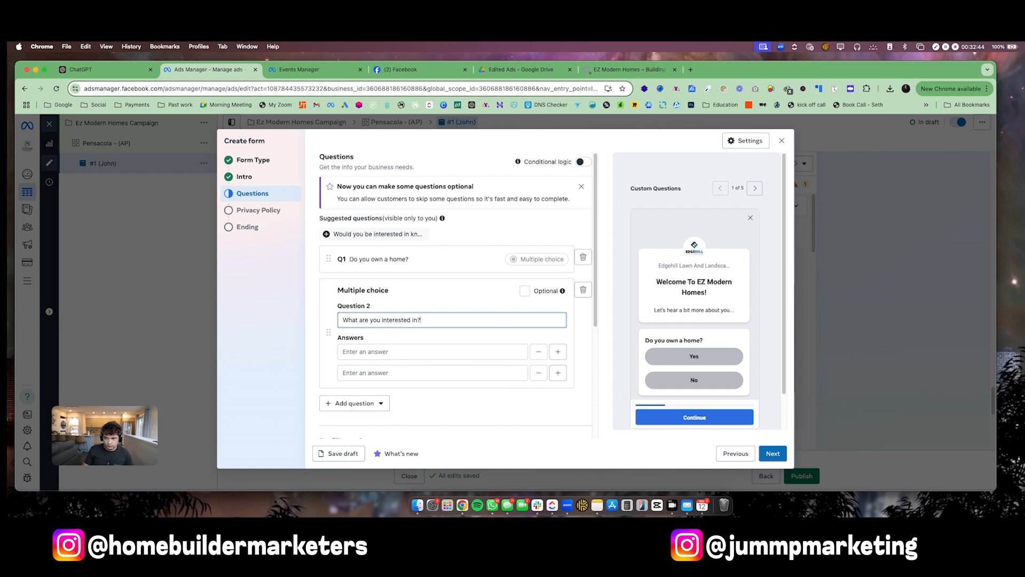
pyautogui.click(410, 353)
pyautogui.write('Custom Homes')
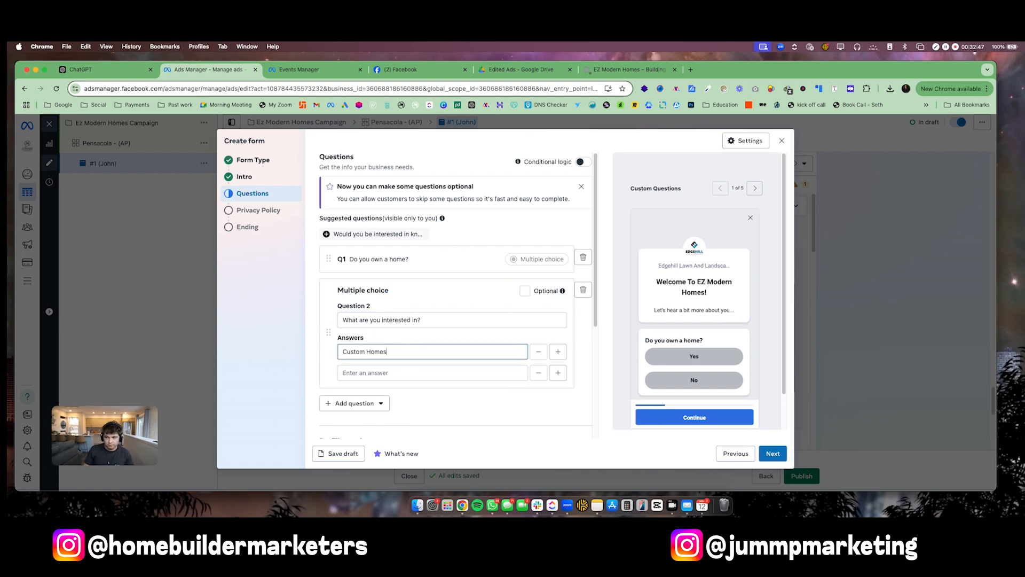
pyautogui.click(399, 374)
pyautogui.write('Remodle')
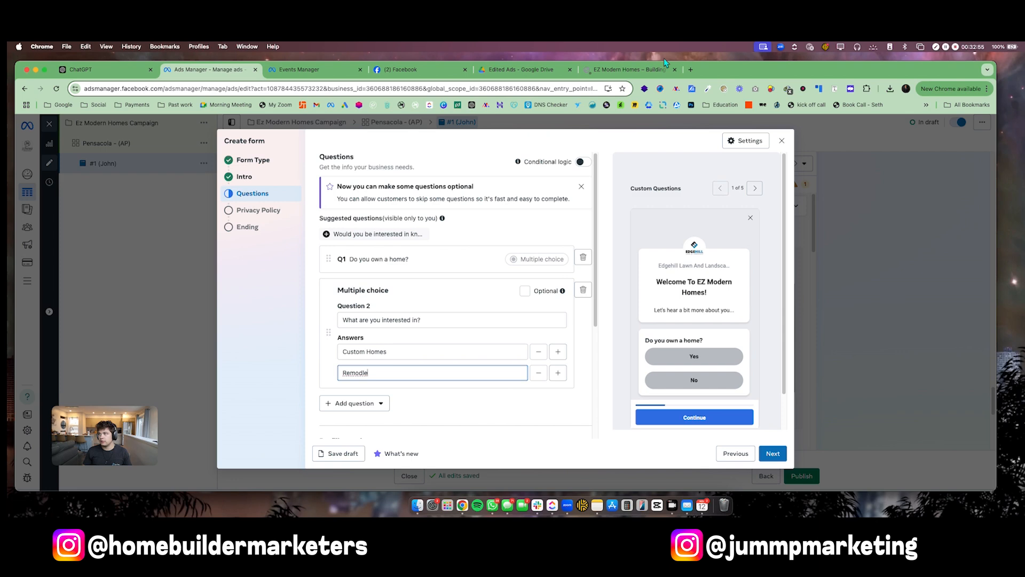
# Check the list of services on the EZ Modern Homes website and return to the lead form in Ads Manager.
pyautogui.click(606, 70)
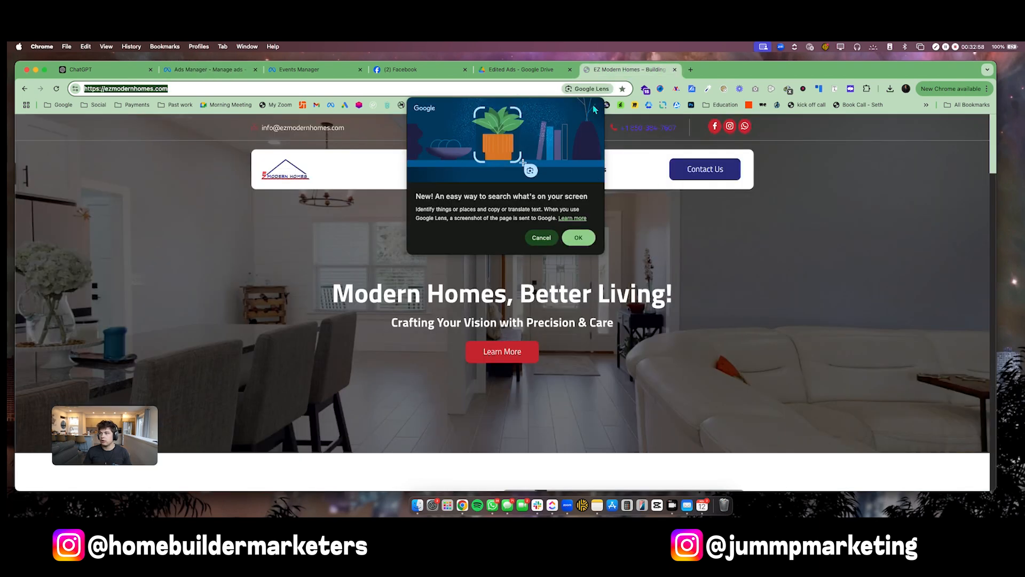
pyautogui.click(540, 237)
pyautogui.moveTo(492, 174)
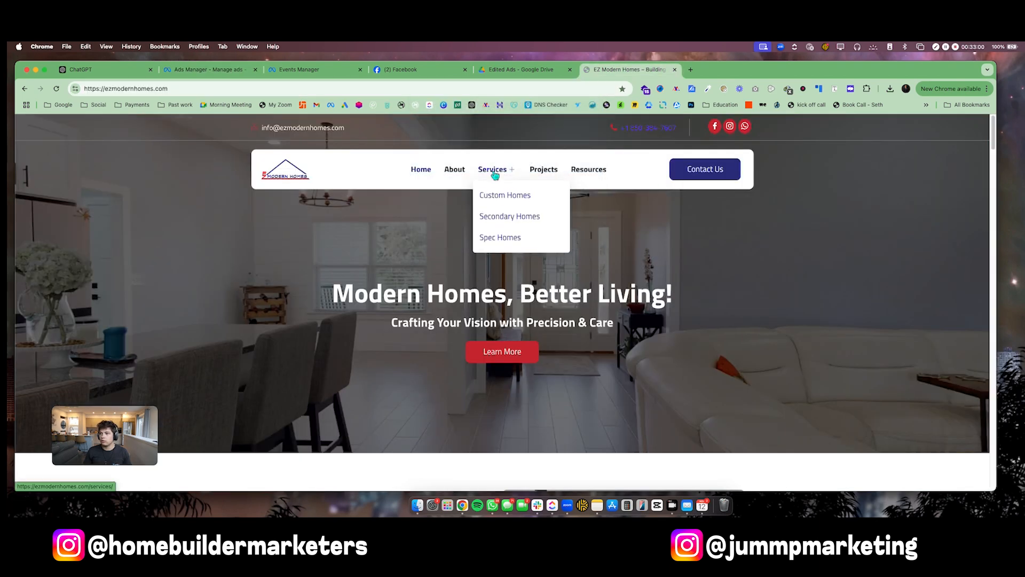
pyautogui.click(518, 69)
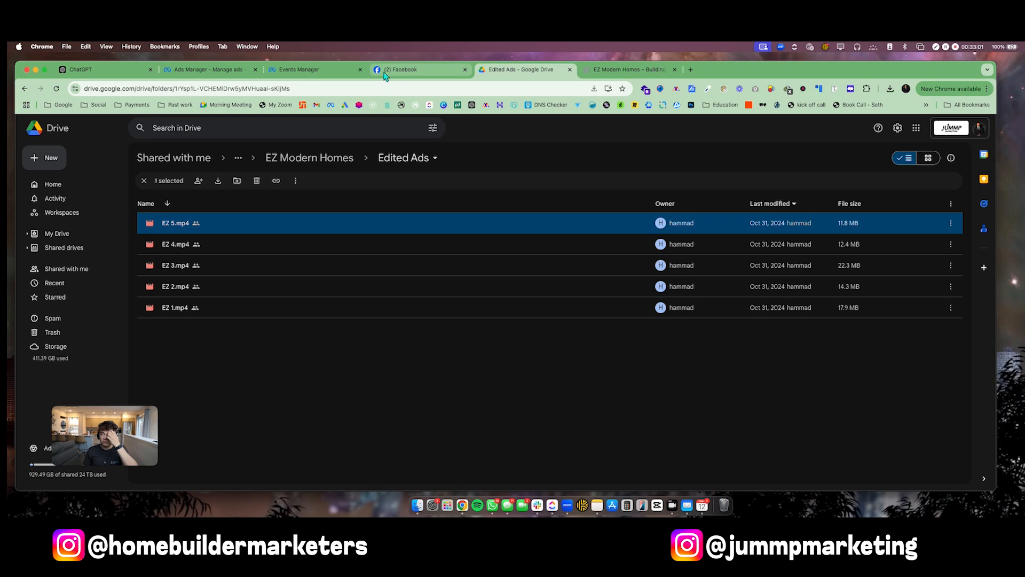
pyautogui.click(329, 71)
pyautogui.click(216, 69)
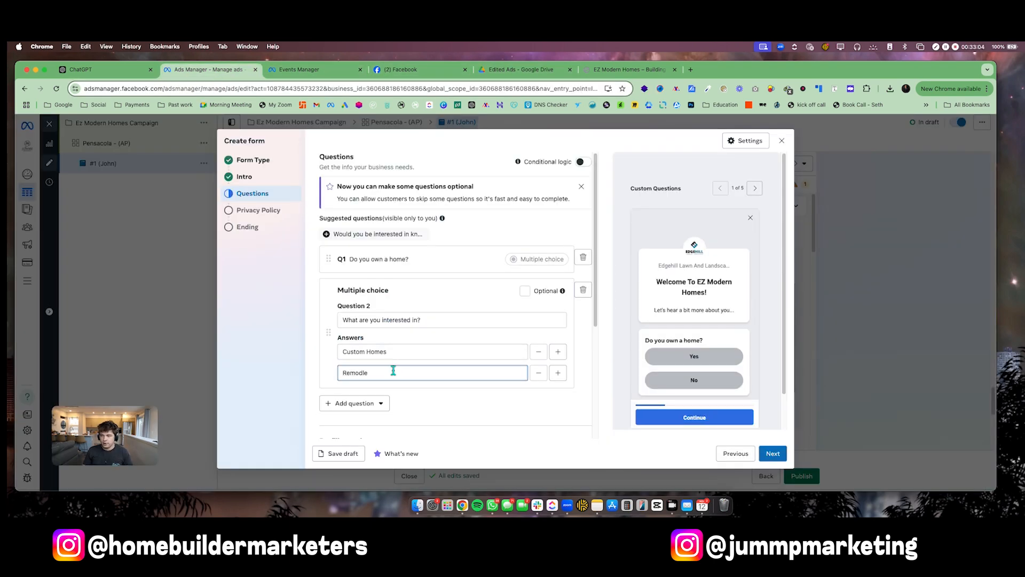
# Replace the second answer of question 2 with "Spec Home" and add a third answer, "Secondary Home".
pyautogui.doubleClick(393, 370)
pyautogui.write('Spe')
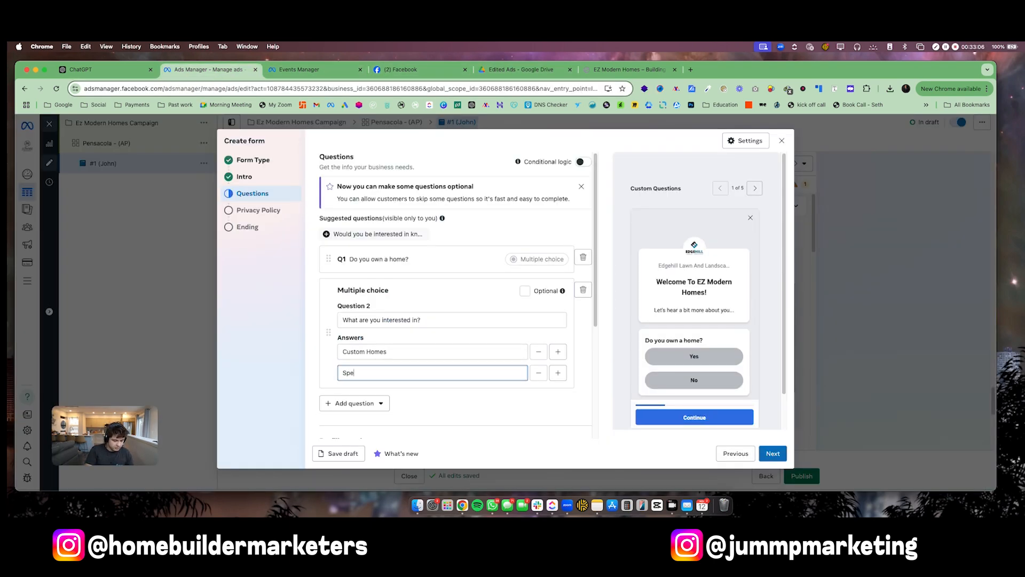
pyautogui.write('c Home')
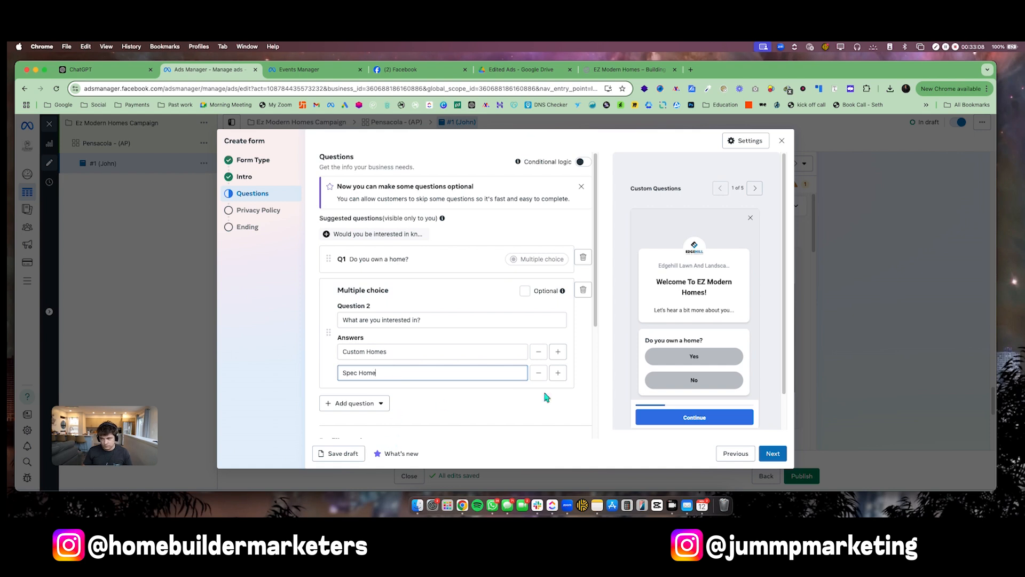
pyautogui.click(559, 373)
pyautogui.click(429, 392)
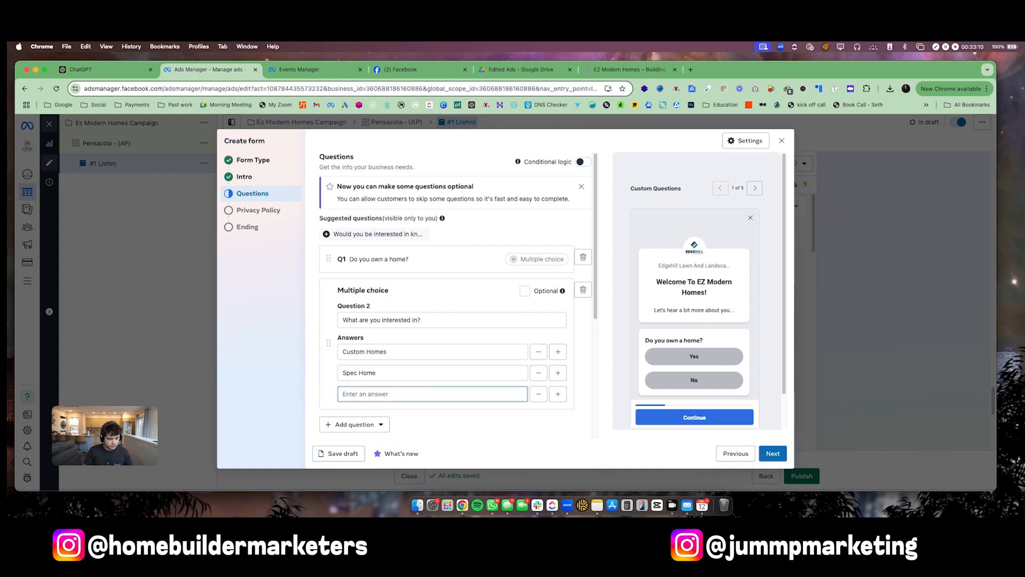
pyautogui.write('Sec')
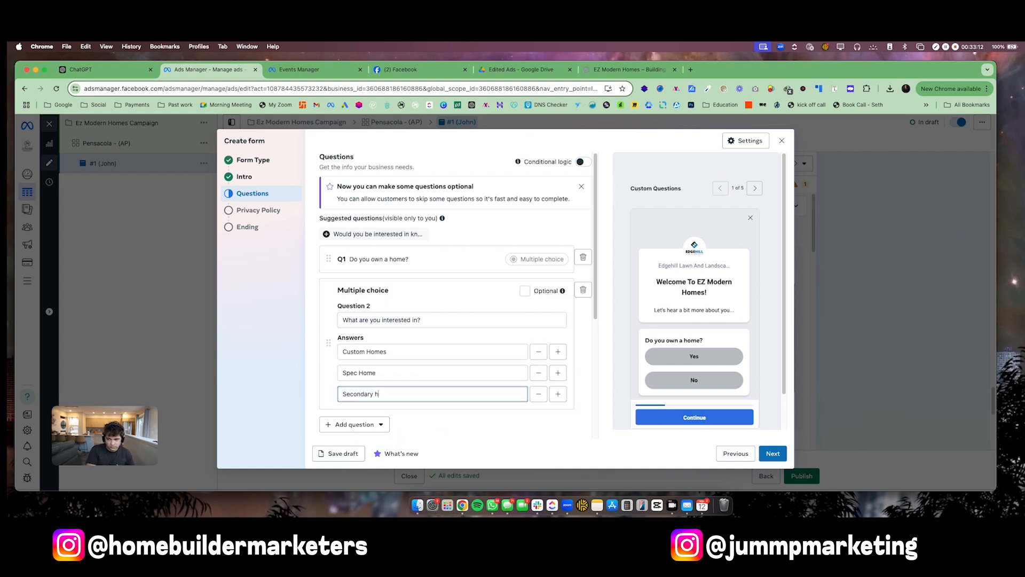
pyautogui.write('ondary Home')
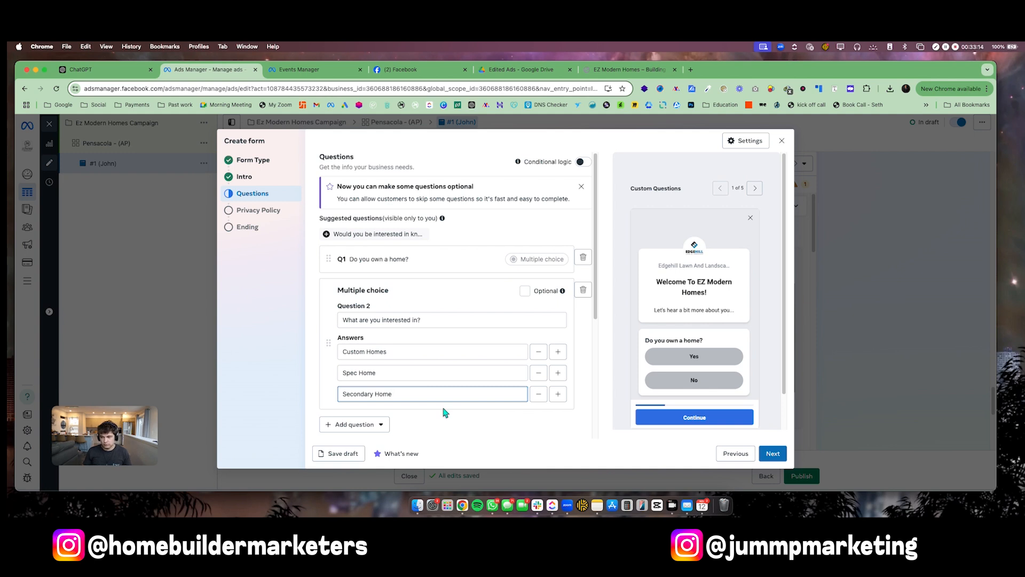
pyautogui.click(441, 413)
# Add a third multiple-choice question, "What is your time frame on starting this project?".
pyautogui.click(376, 423)
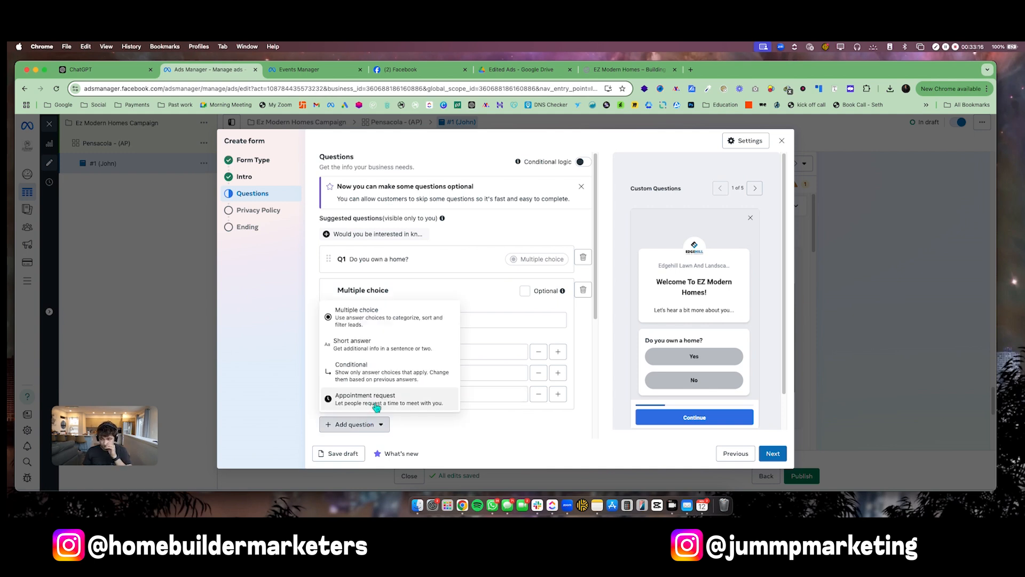
pyautogui.click(388, 329)
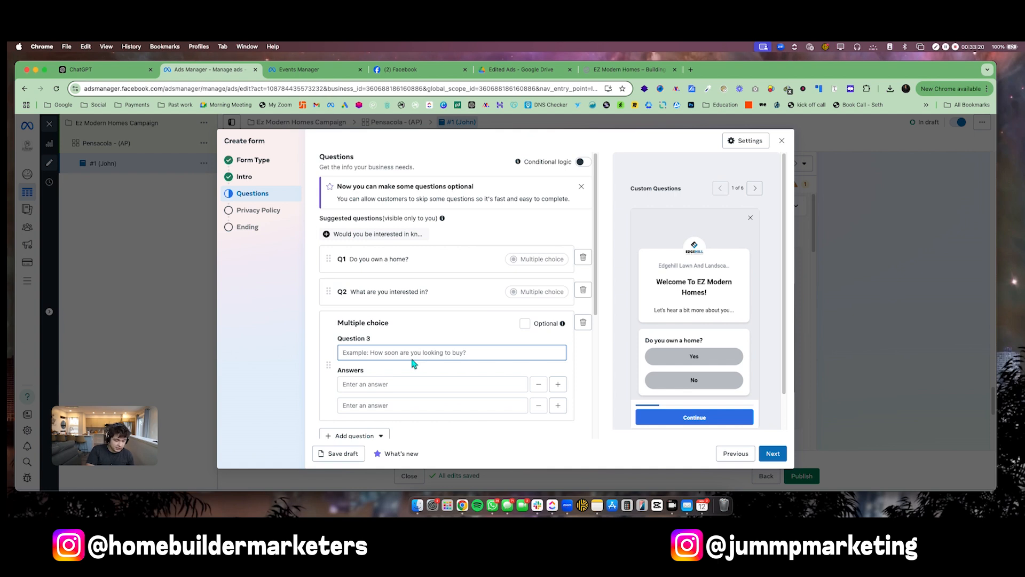
pyautogui.write('What is your time frame on starting this project')
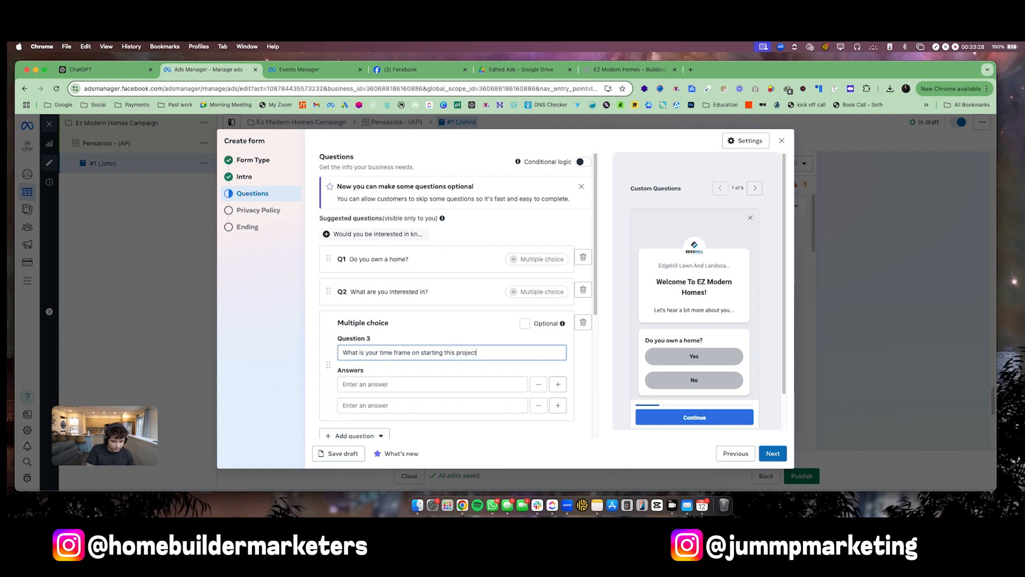
pyautogui.write('?')
# Enter "Within a month" and "1-4 months" as the first two answers to the time frame question.
pyautogui.click(464, 384)
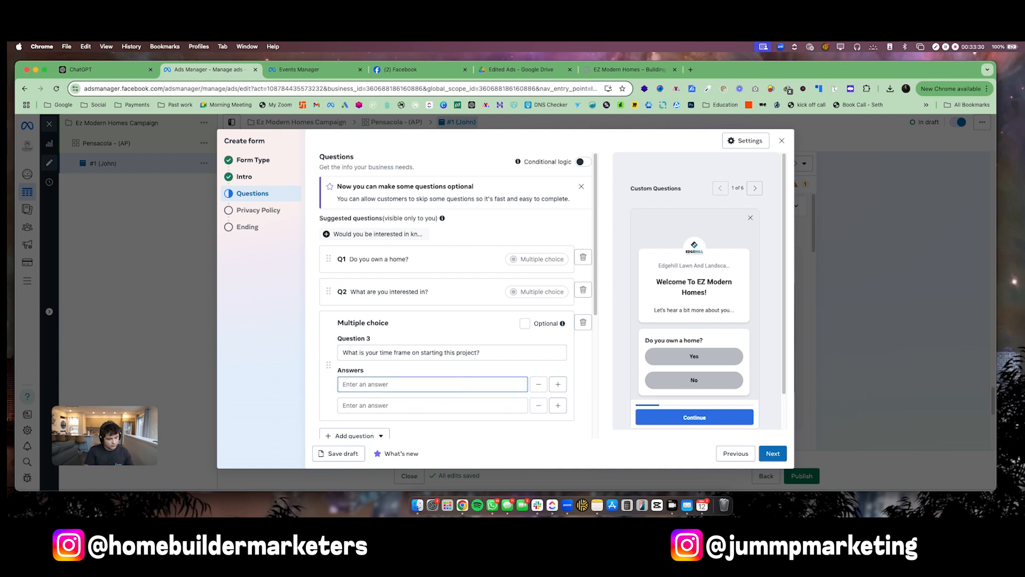
pyautogui.write('Within a mo')
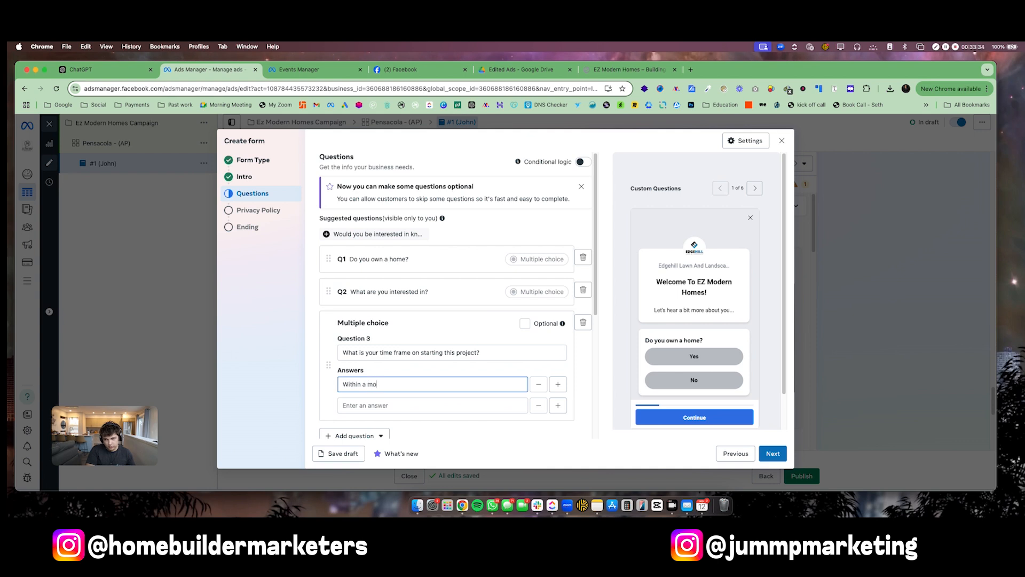
pyautogui.write('nth')
pyautogui.click(463, 406)
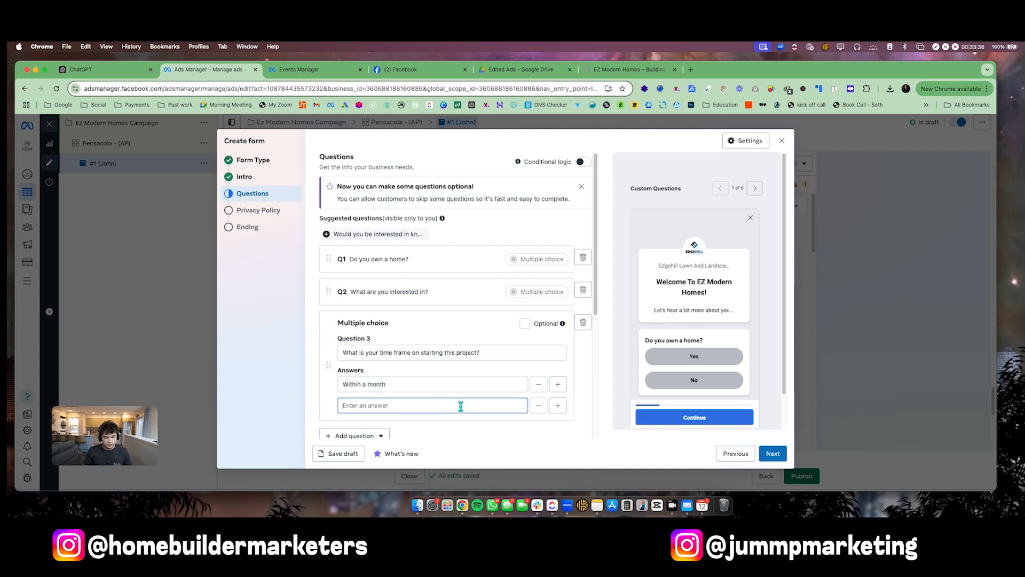
pyautogui.write('1-4 mon')
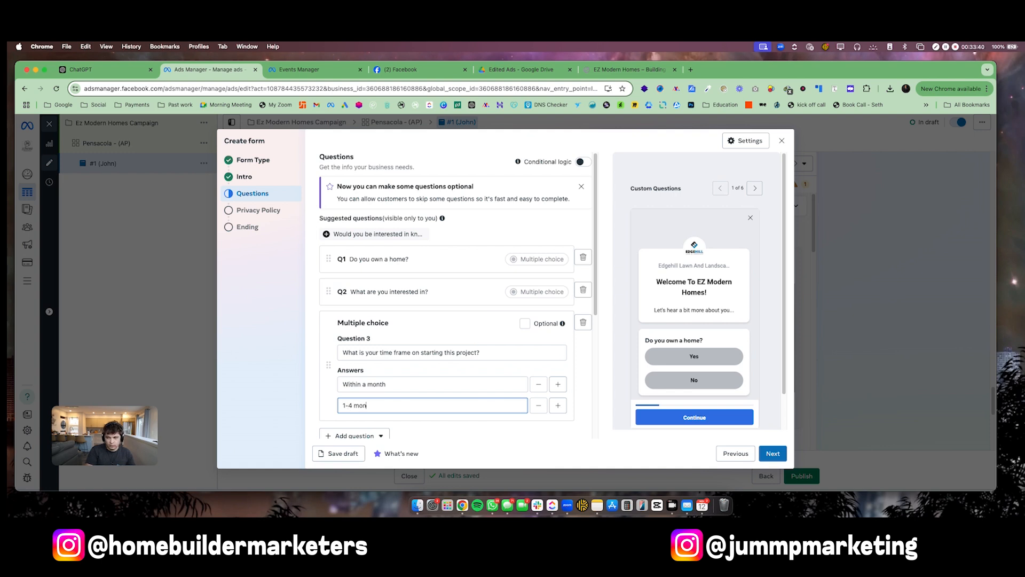
pyautogui.write('ths')
# Add two more answers to the time frame question, "4-12 months" and "12 months +".
pyautogui.click(558, 406)
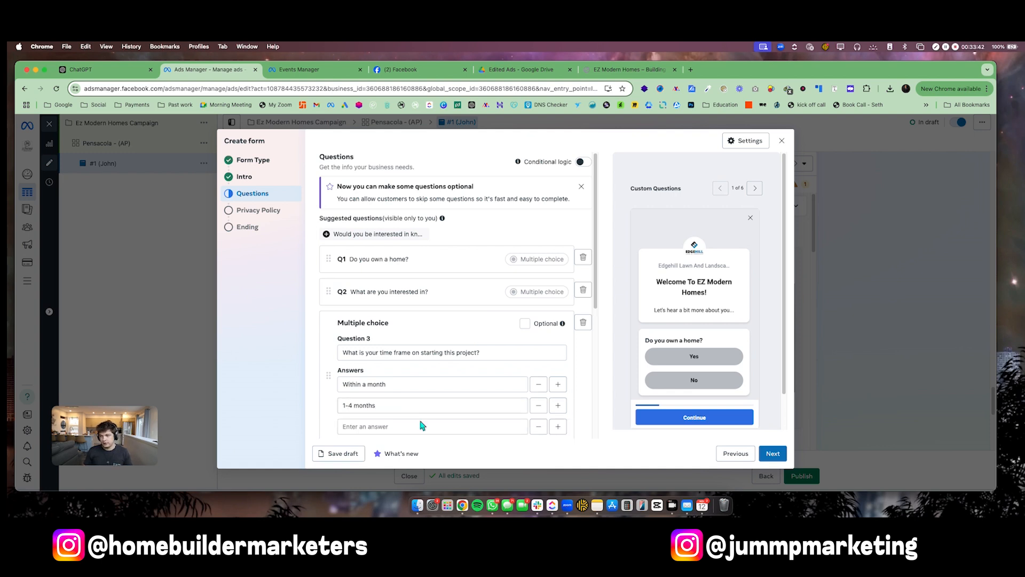
pyautogui.click(419, 426)
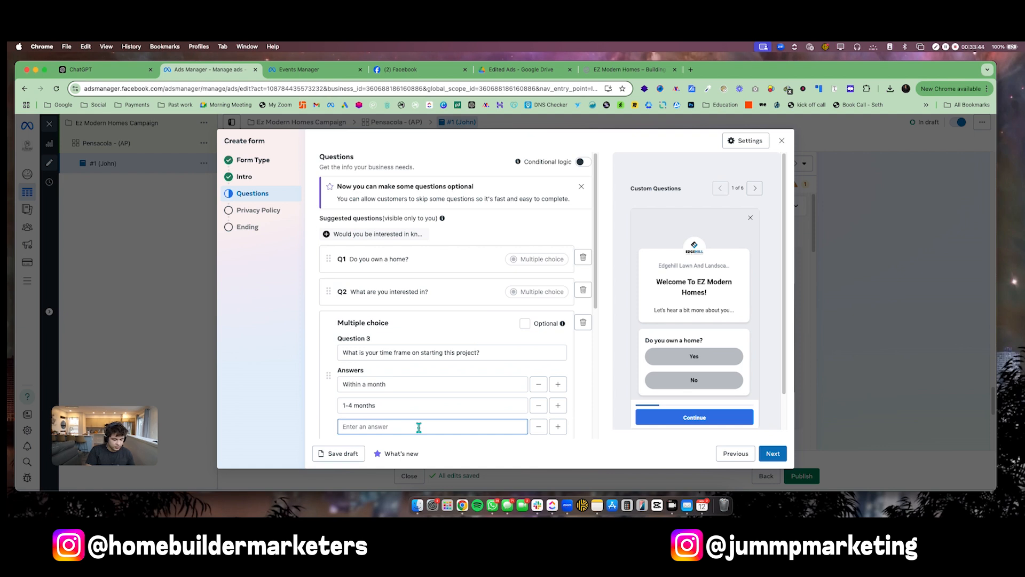
pyautogui.write('4-12 months')
pyautogui.click(558, 426)
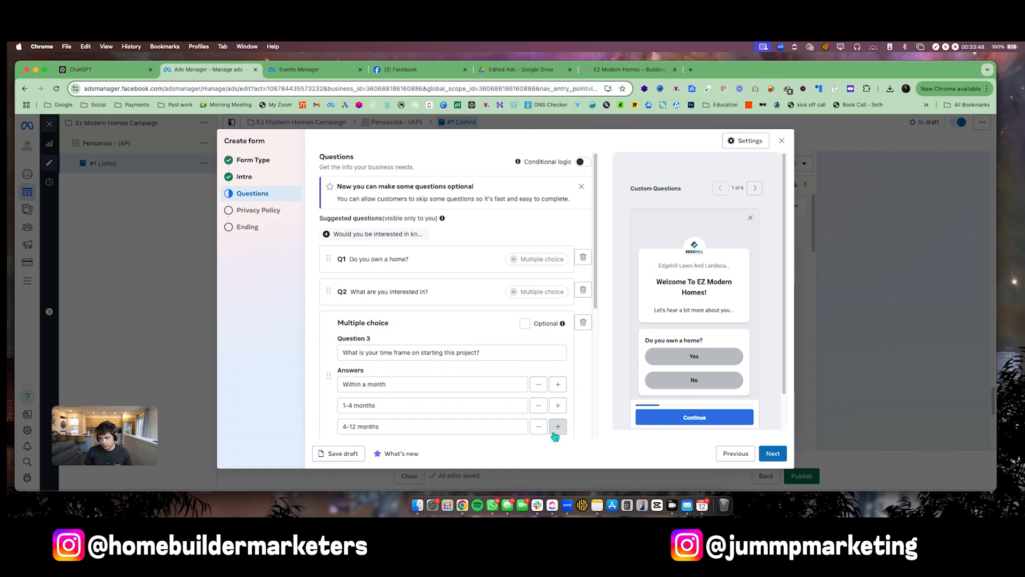
pyautogui.scroll(-3, 446, 406)
pyautogui.click(409, 373)
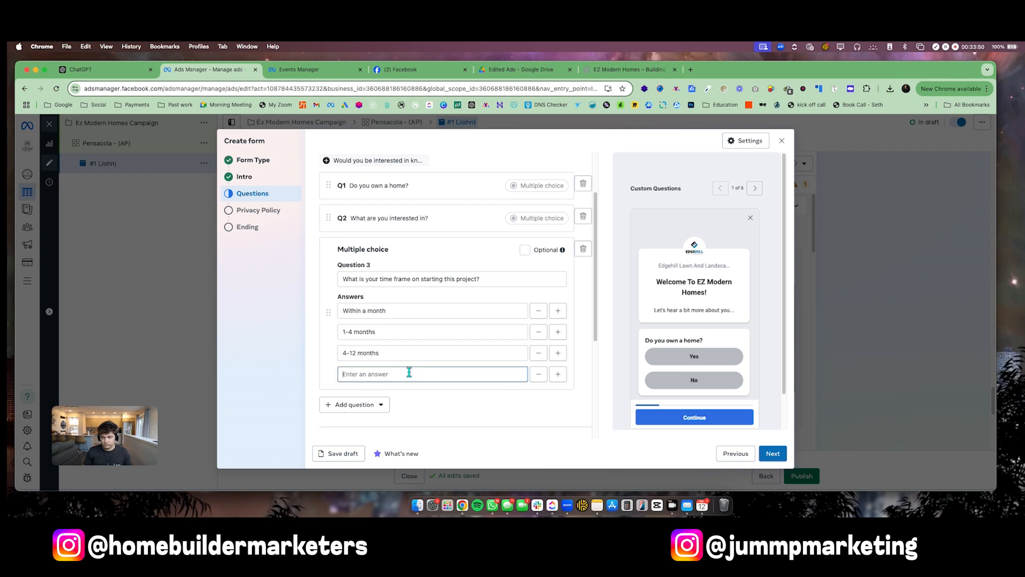
pyautogui.write('12 months +')
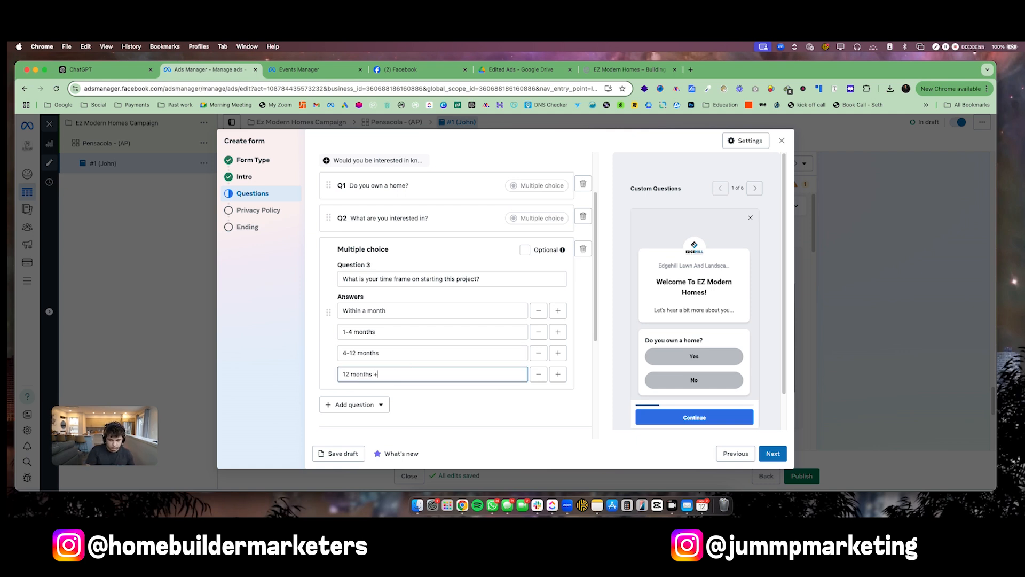
pyautogui.click(501, 433)
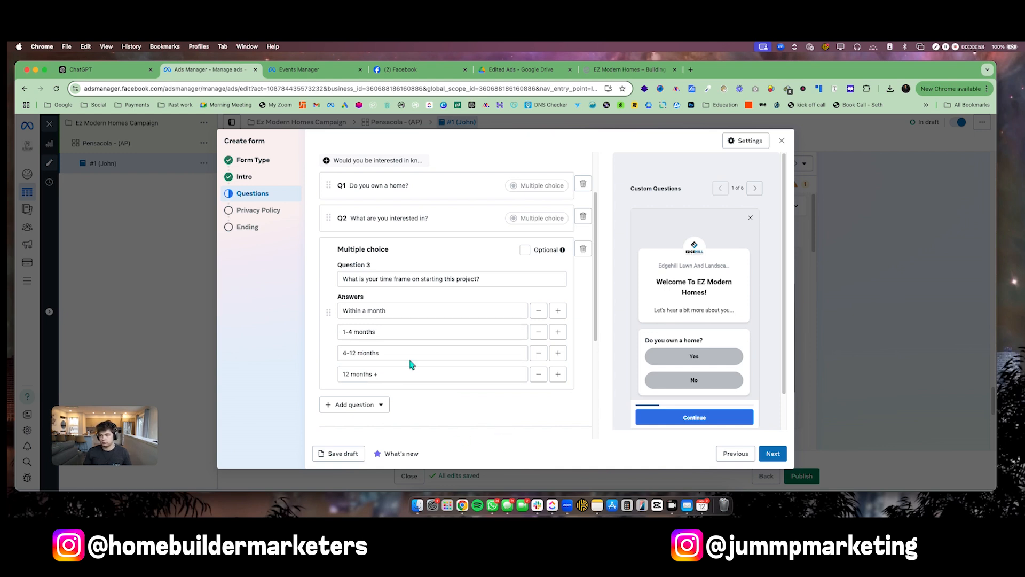
# Reorder the prefill contact fields so that Full name comes before Email.
pyautogui.scroll(-2, 450, 369)
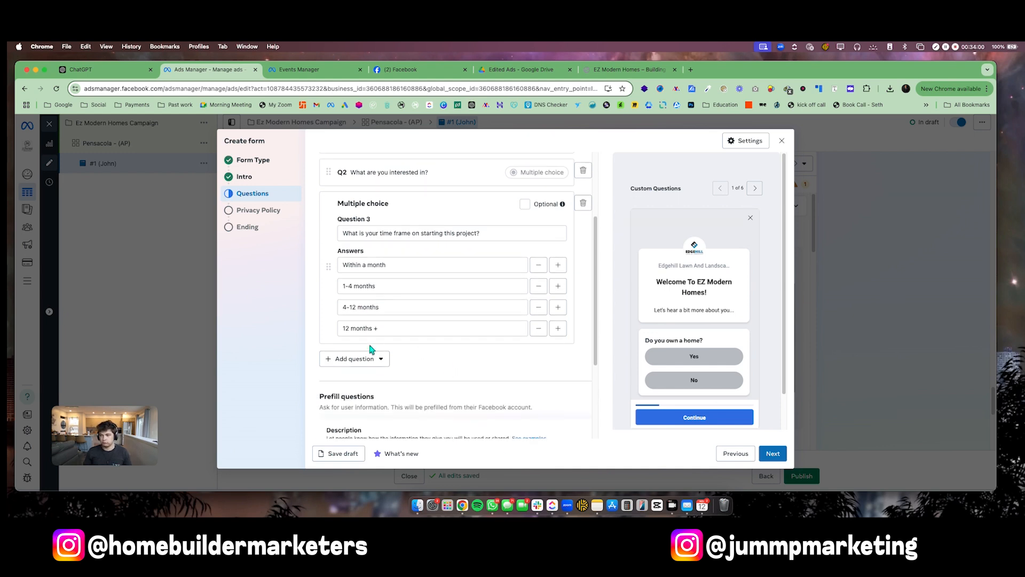
pyautogui.scroll(-3, 444, 371)
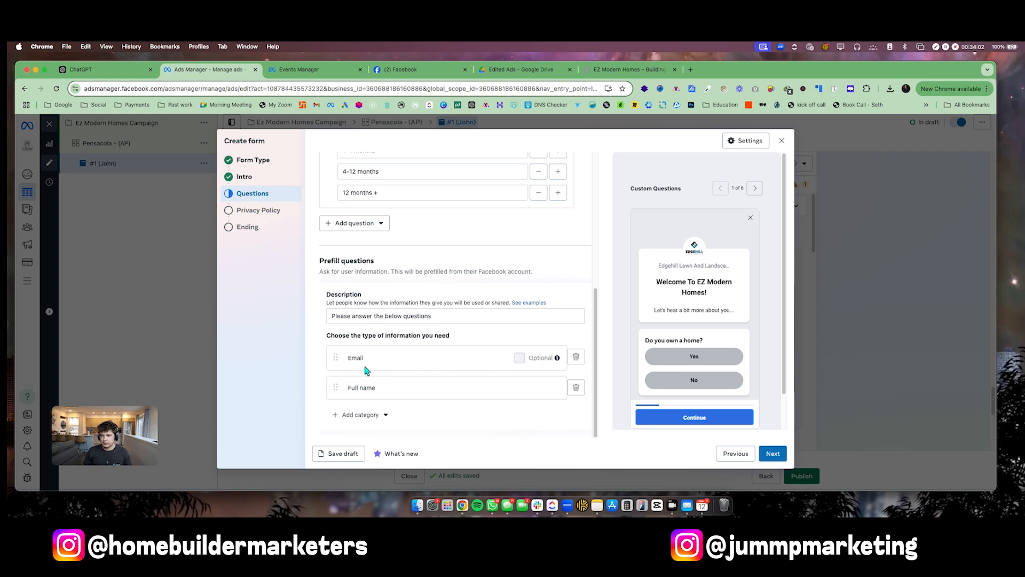
pyautogui.moveTo(336, 357); pyautogui.dragTo(343, 382)
# Add Phone number to the prefill contact fields and place it between Full name and Email.
pyautogui.click(359, 414)
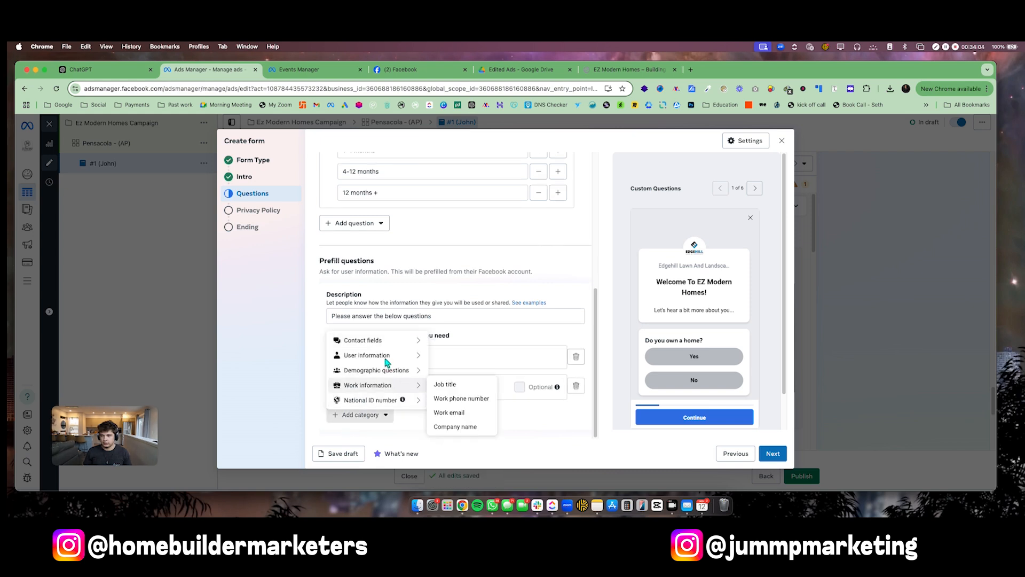
pyautogui.moveTo(374, 341)
pyautogui.click(450, 353)
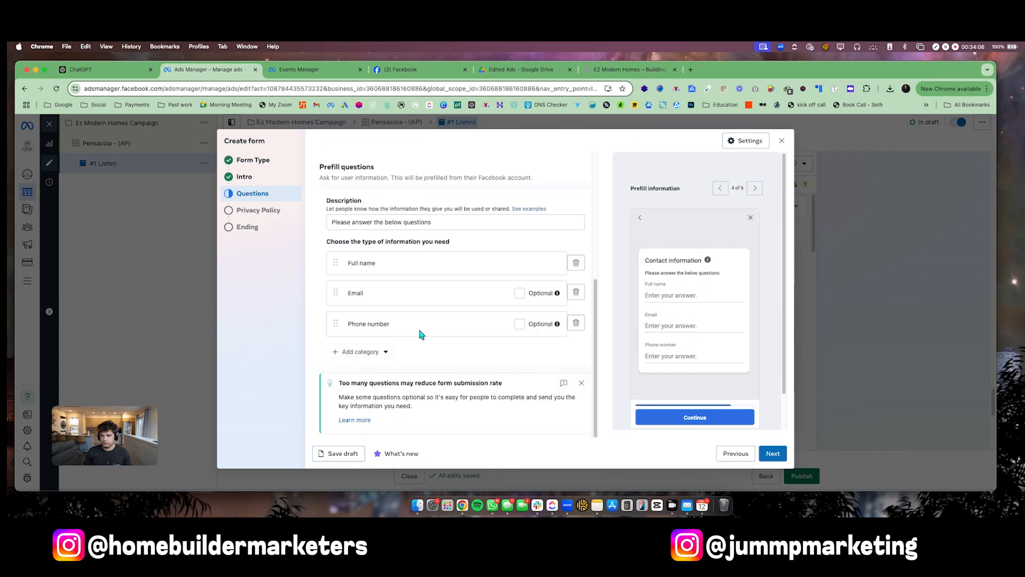
pyautogui.moveTo(335, 323); pyautogui.dragTo(337, 295)
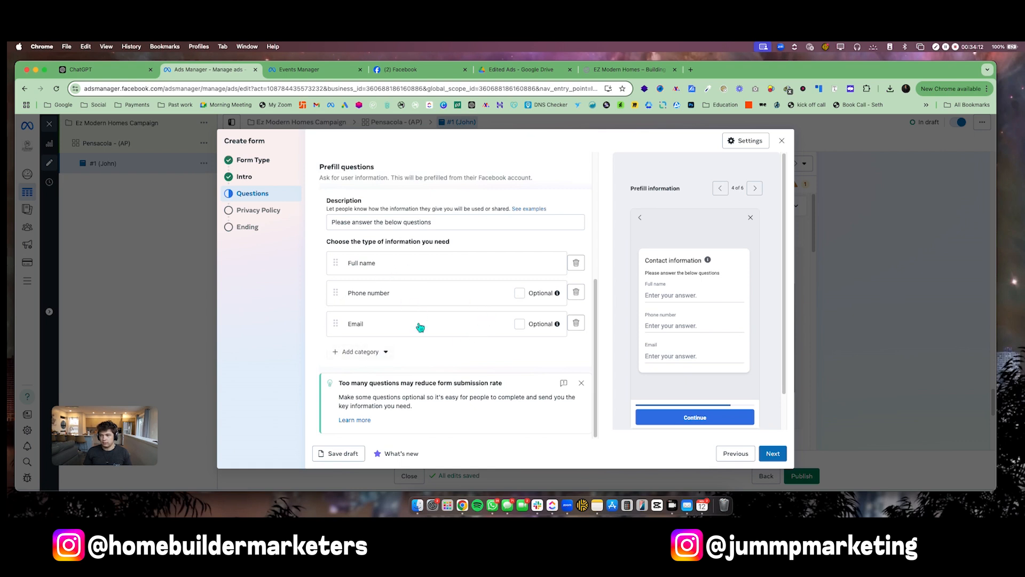
# Review the custom and prefill questions, and continue to the form's Privacy Policy section.
pyautogui.scroll(5, 406, 310)
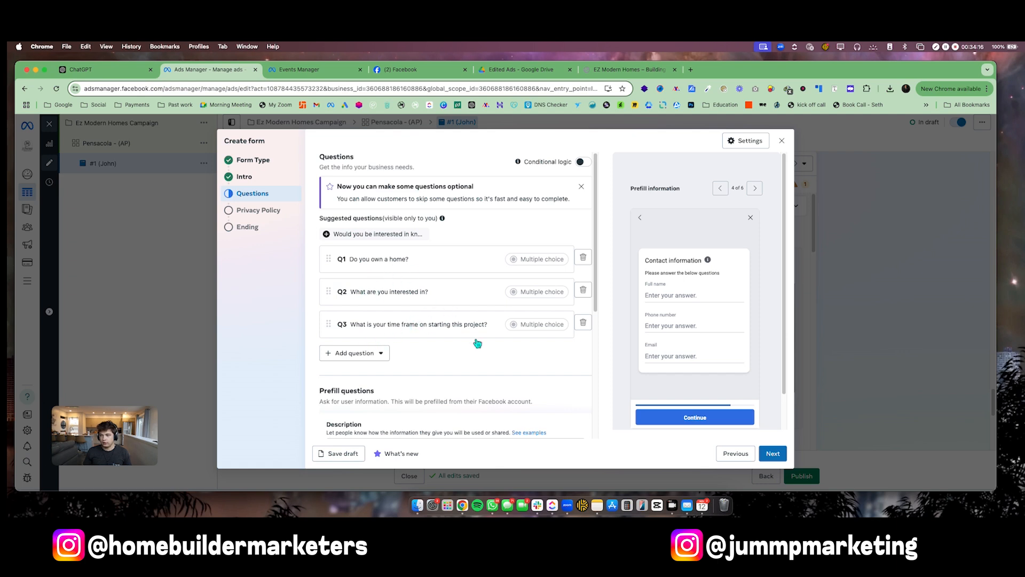
pyautogui.scroll(-3, 477, 390)
pyautogui.scroll(-2, 477, 389)
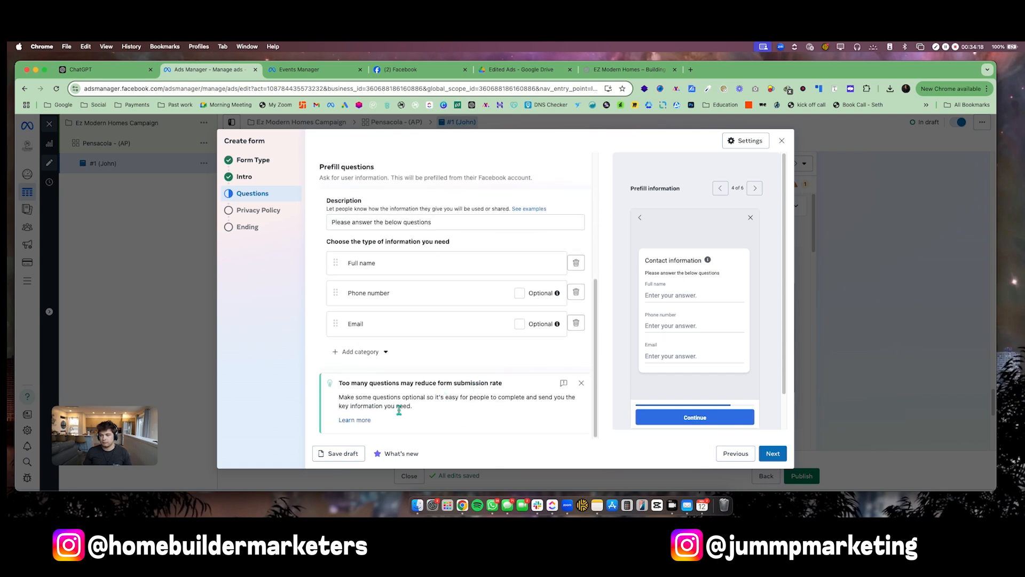
pyautogui.click(774, 453)
pyautogui.click(397, 240)
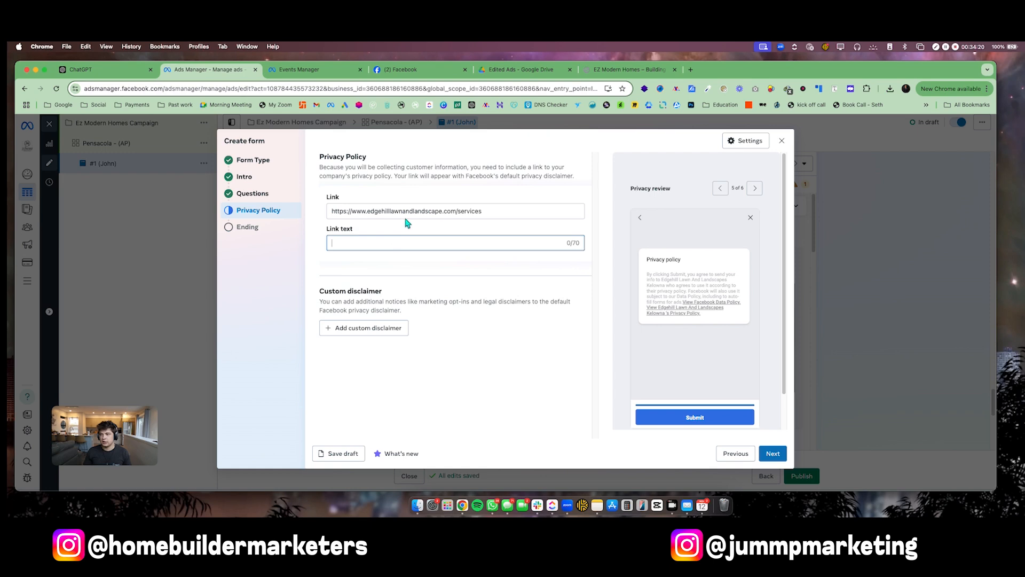
# Select the existing privacy policy link for replacement and copy the home page address of the EZ Modern Homes website.
pyautogui.click(448, 212)
pyautogui.press('super+a')
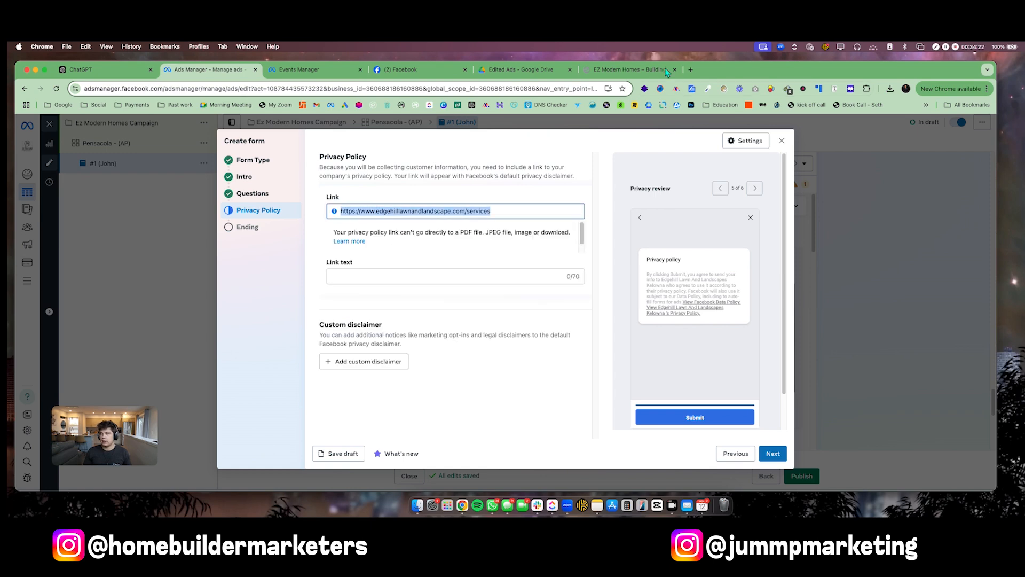
pyautogui.click(625, 70)
pyautogui.click(359, 89)
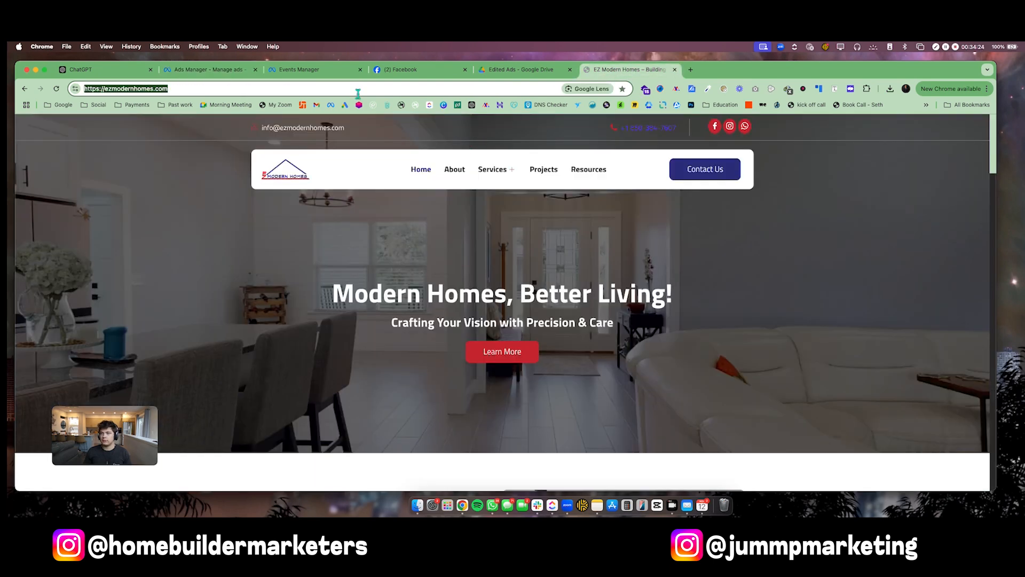
pyautogui.rightClick(359, 89)
pyautogui.click(405, 165)
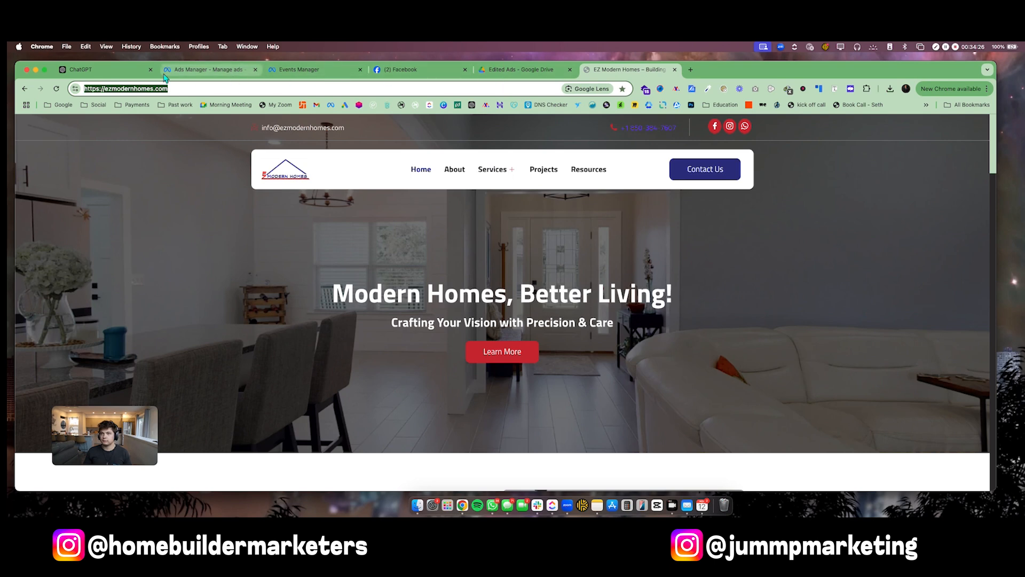
pyautogui.click(85, 69)
pyautogui.click(416, 70)
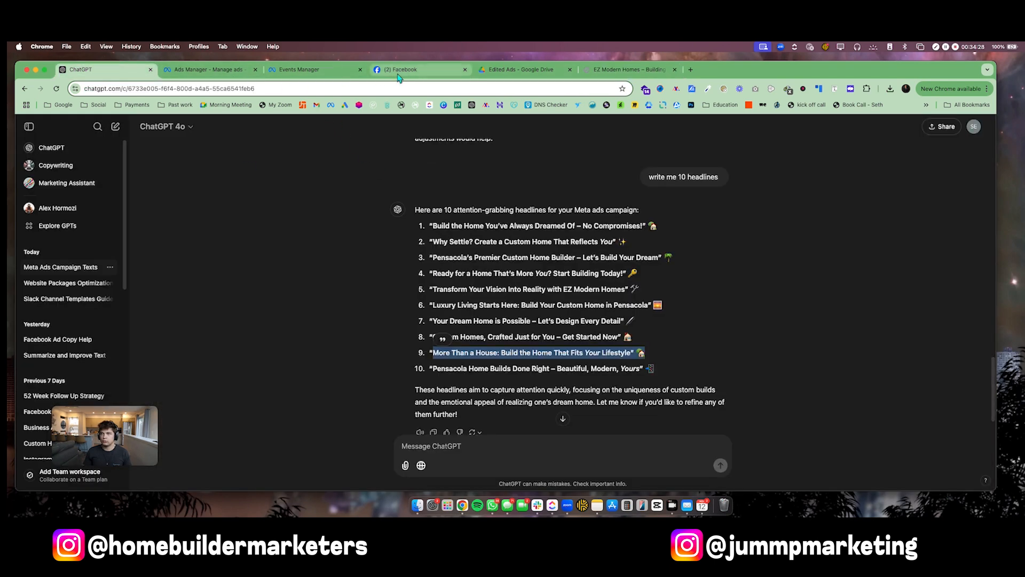
pyautogui.click(321, 69)
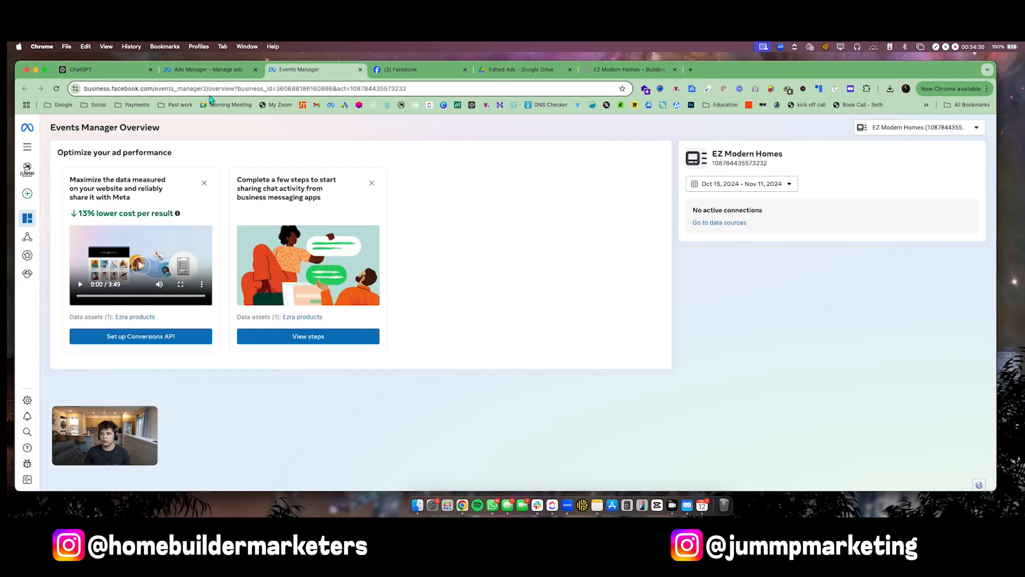
pyautogui.click(180, 69)
pyautogui.press('super+v')
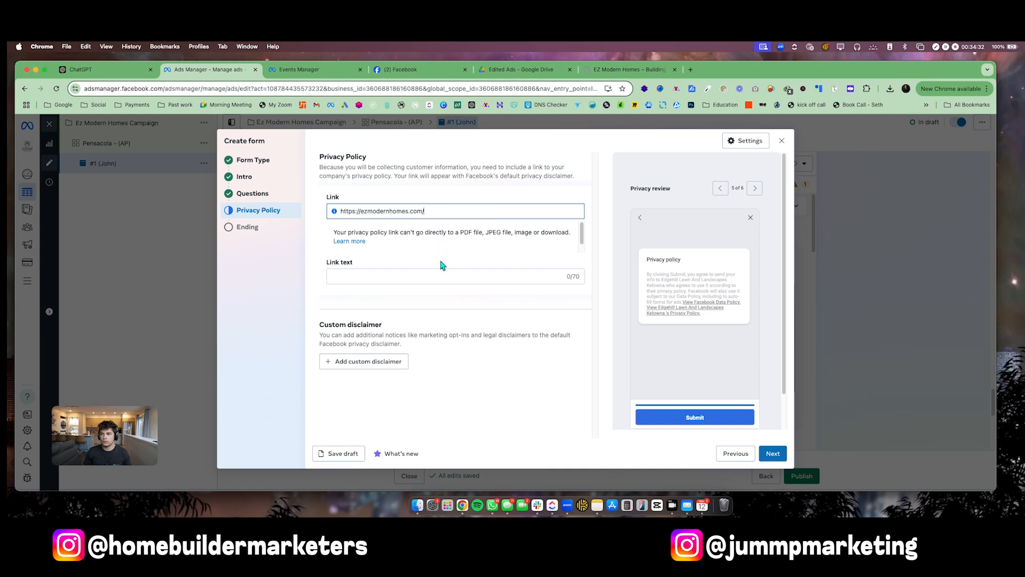
# Set the privacy link text to "Privacy Policy" and add a custom disclaimer section to the form.
pyautogui.click(439, 276)
pyautogui.write('Privacy Policy')
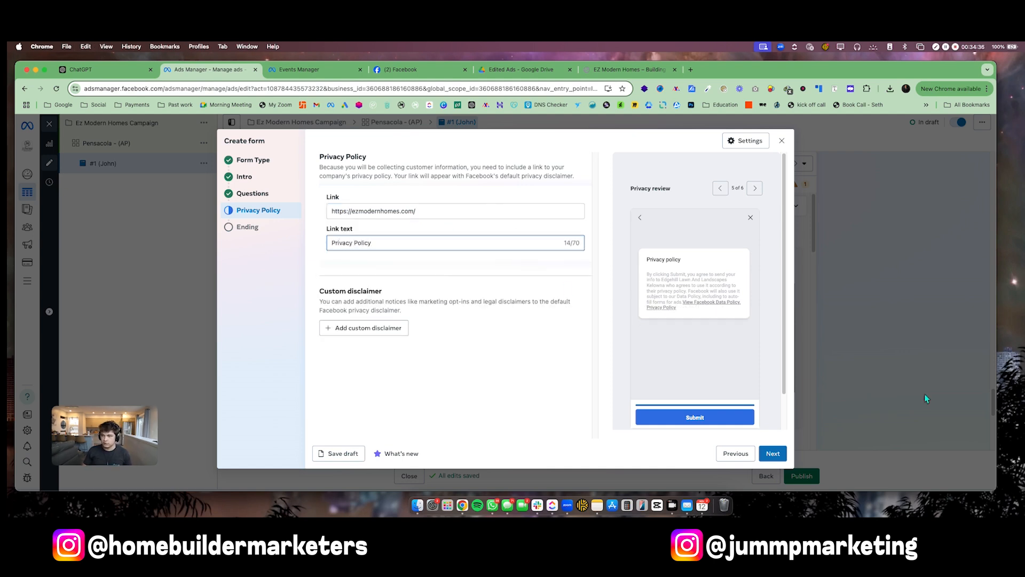
pyautogui.click(582, 336)
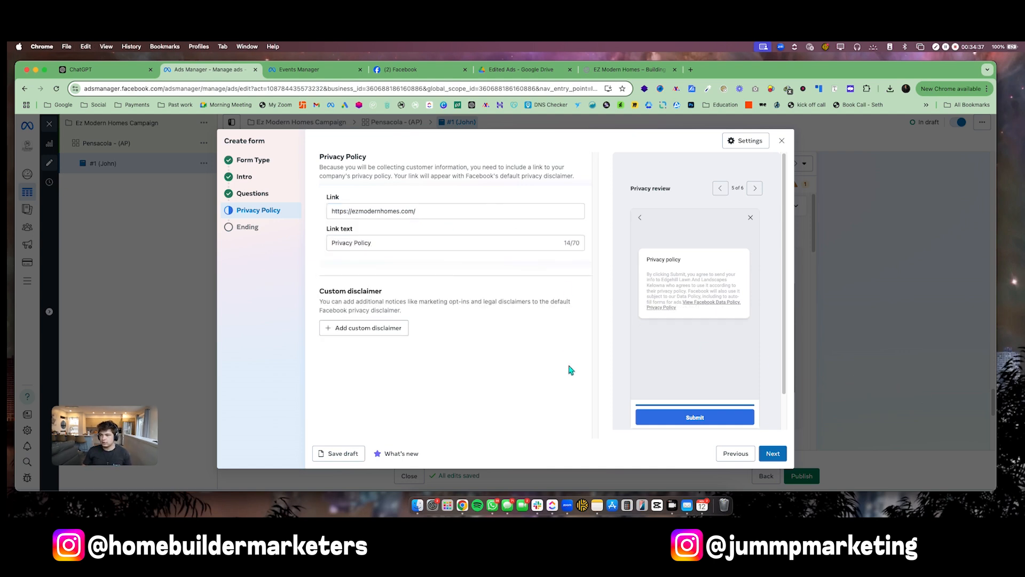
pyautogui.click(372, 335)
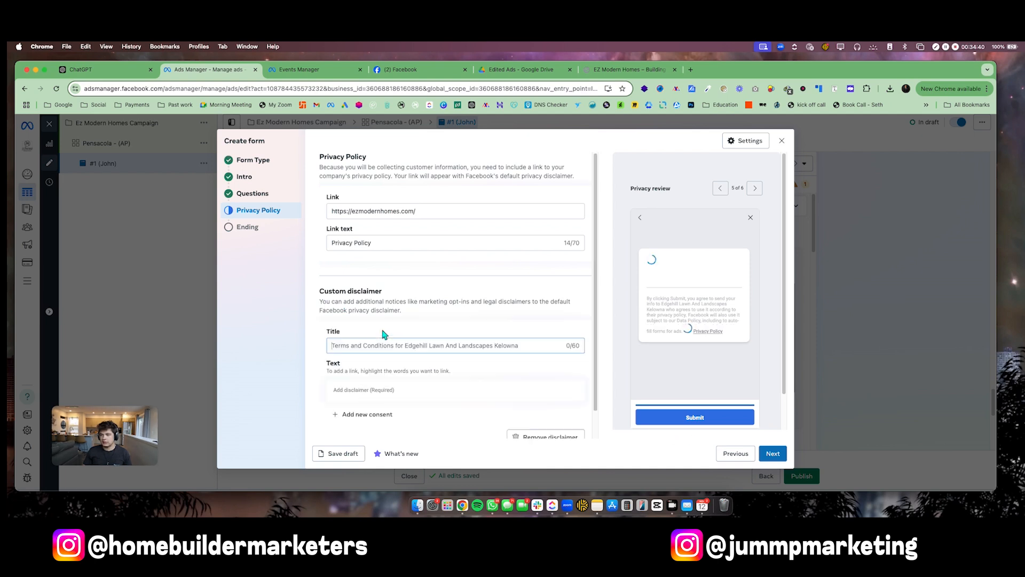
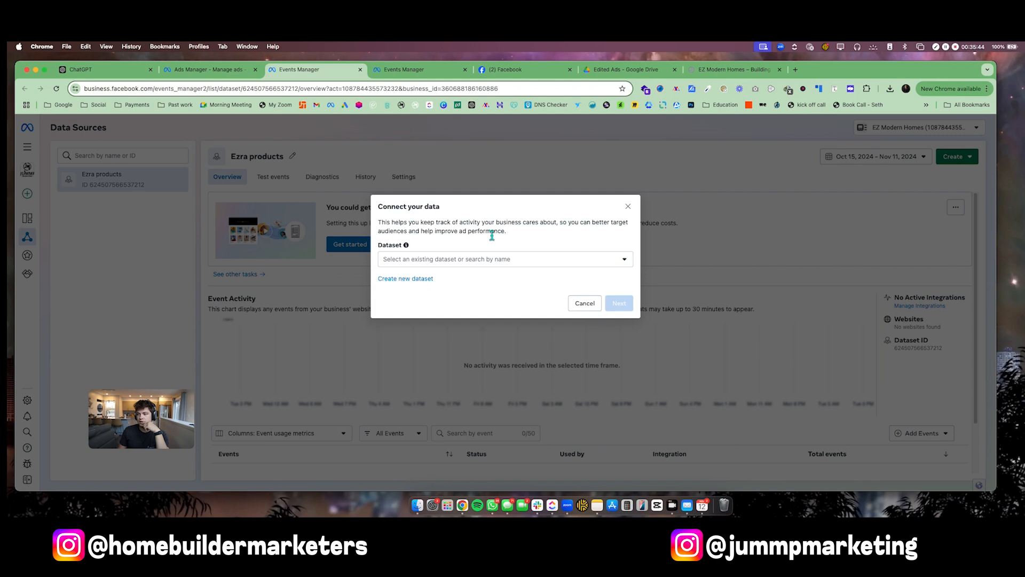
# Create a new dataset named "Ez Modern homes" in Events Manager.
pyautogui.click(425, 275)
pyautogui.click(469, 246)
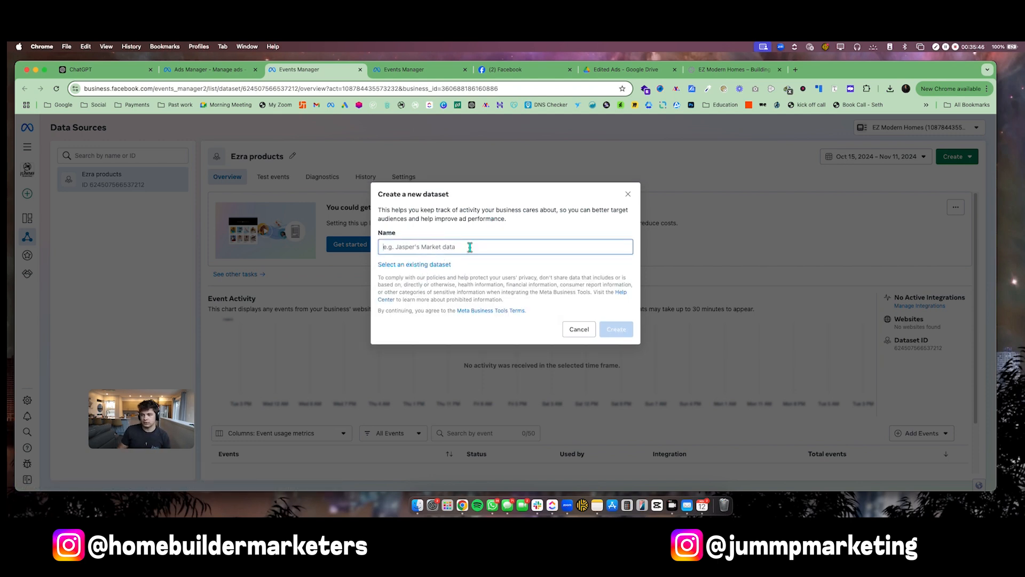
pyautogui.write('Ez ')
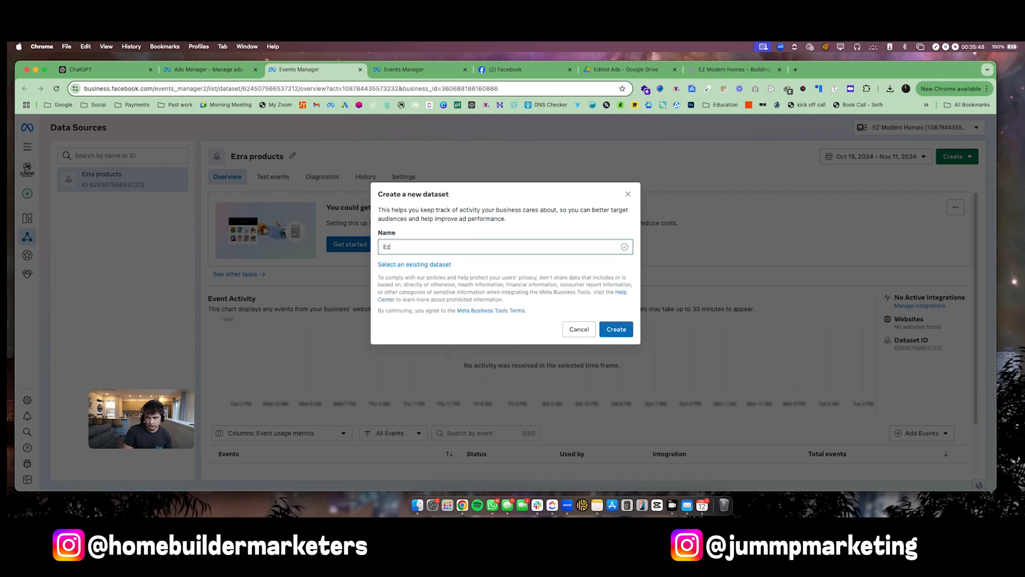
pyautogui.write('Modern ')
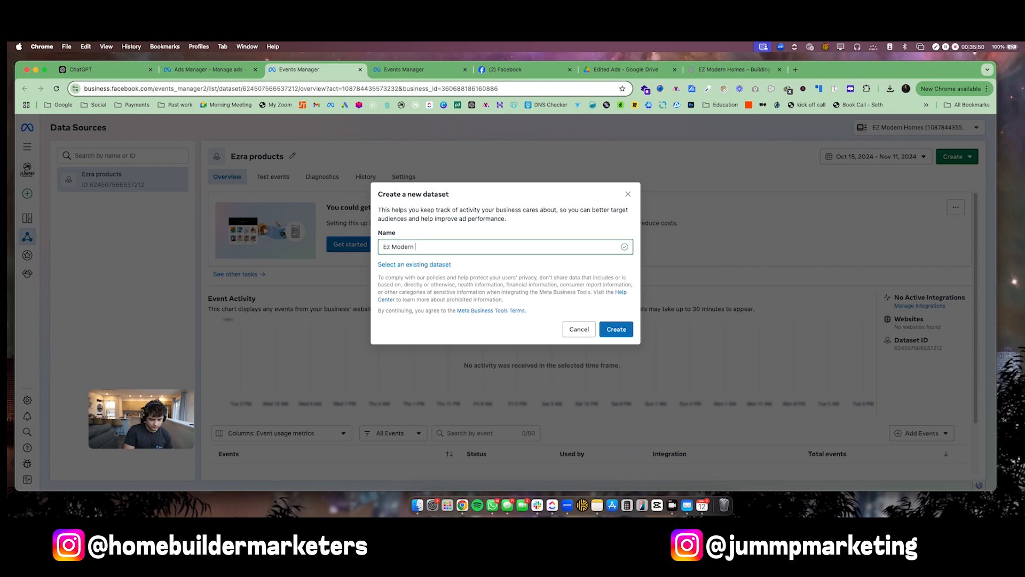
pyautogui.write('homes')
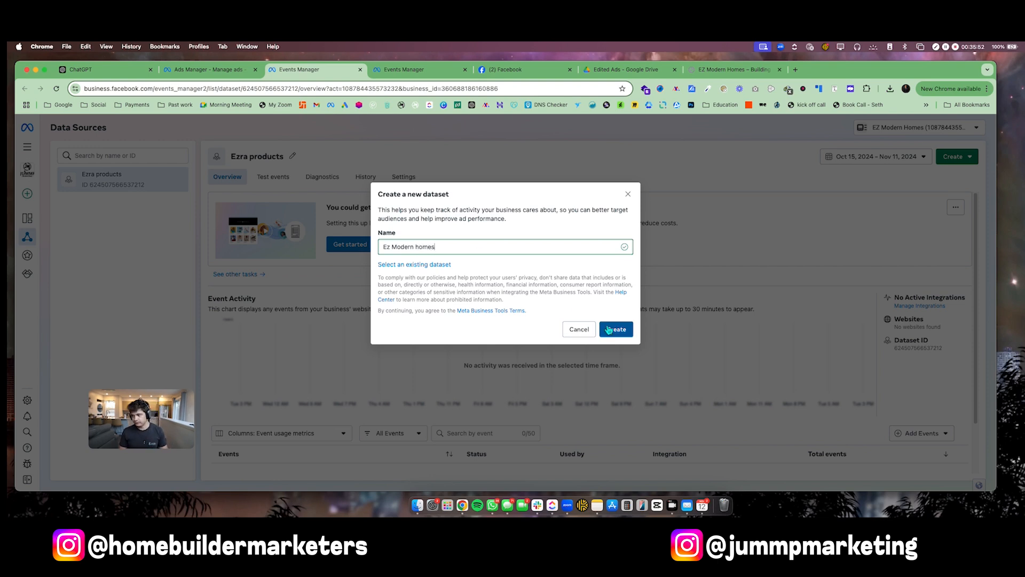
pyautogui.click(609, 330)
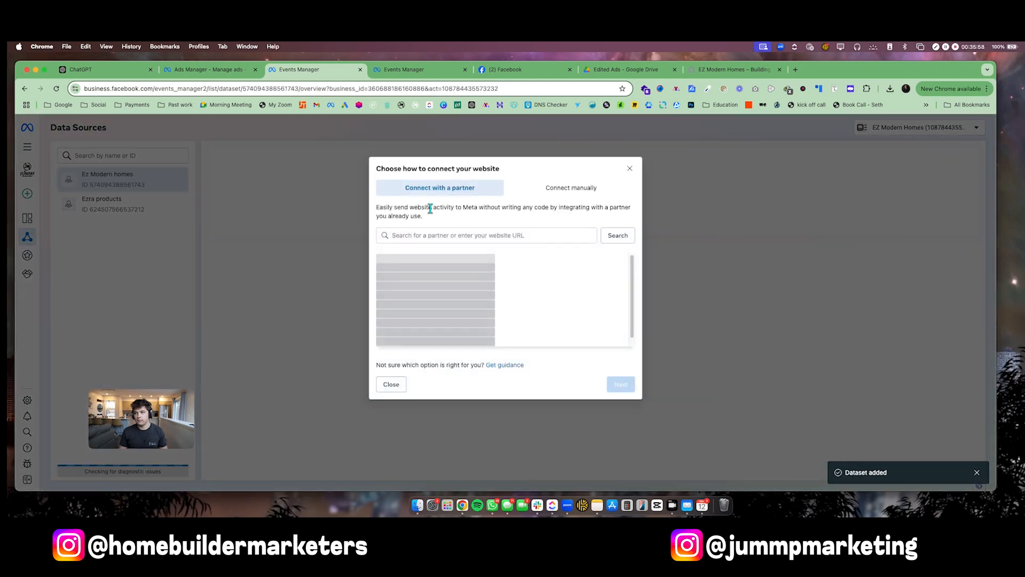
# Choose to connect the website manually with Meta Pixel only, and finish the connection setup.
pyautogui.scroll(-4, 426, 303)
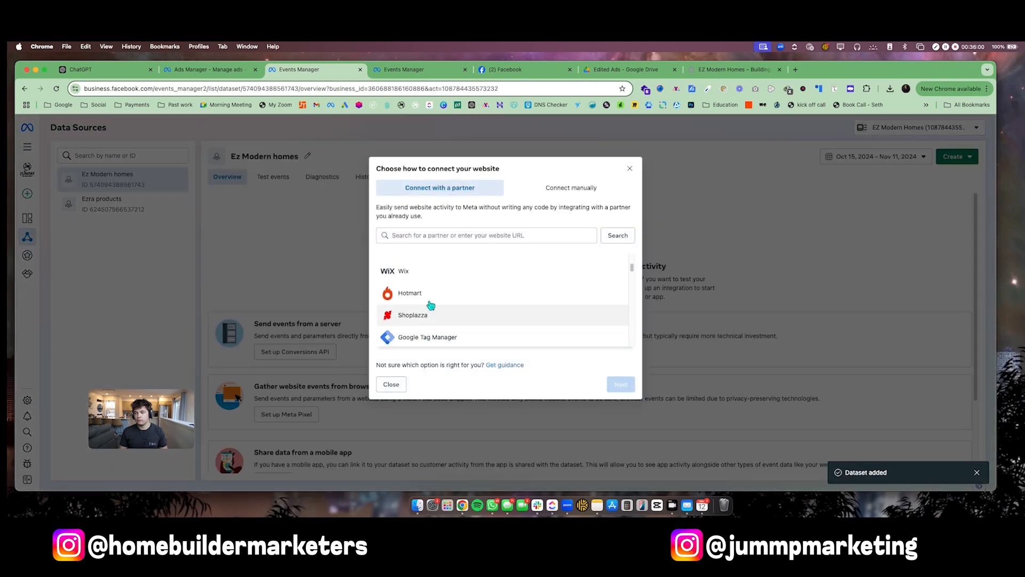
pyautogui.scroll(4, 430, 302)
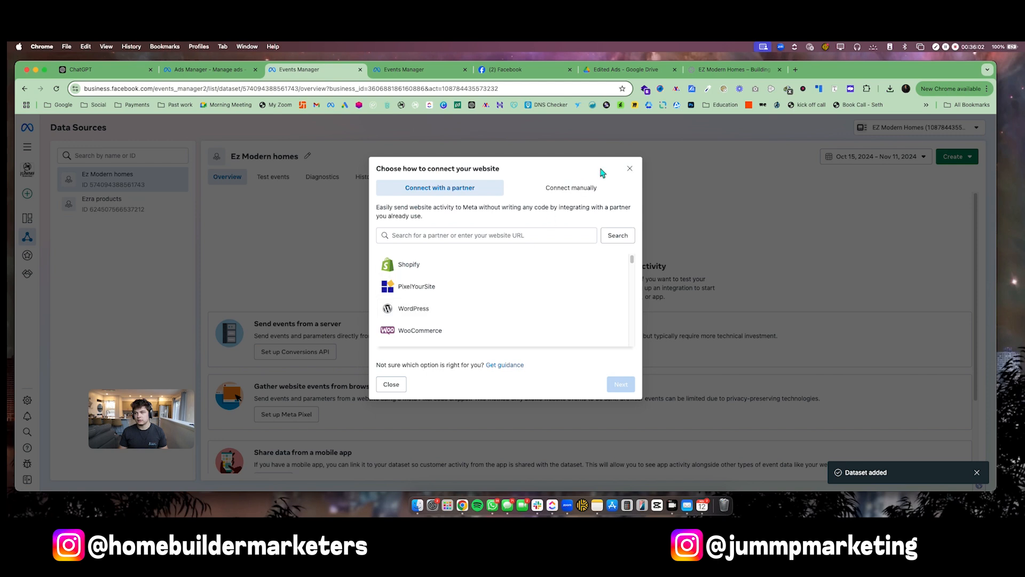
pyautogui.click(580, 191)
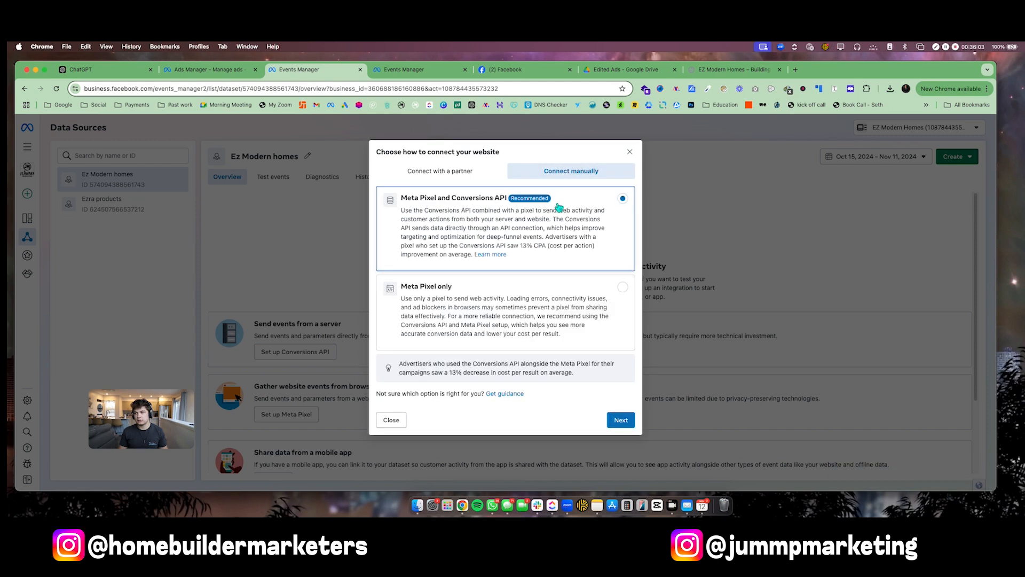
pyautogui.click(622, 288)
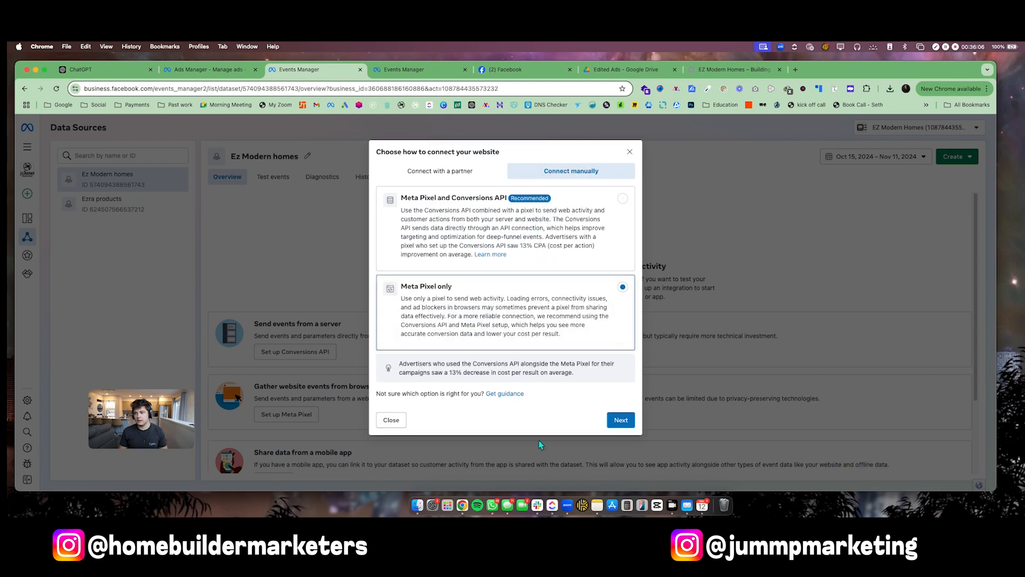
pyautogui.click(621, 420)
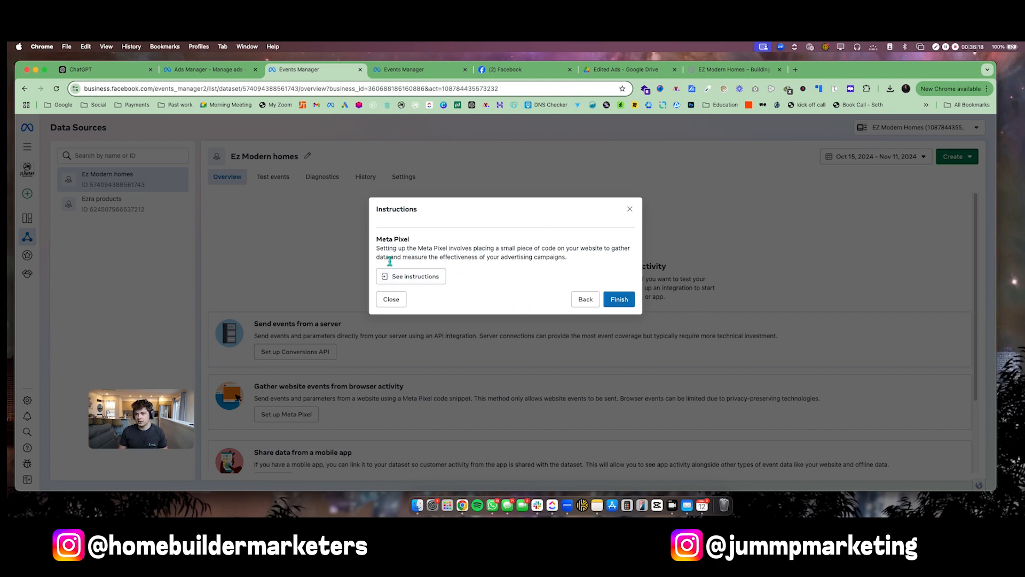
pyautogui.click(629, 298)
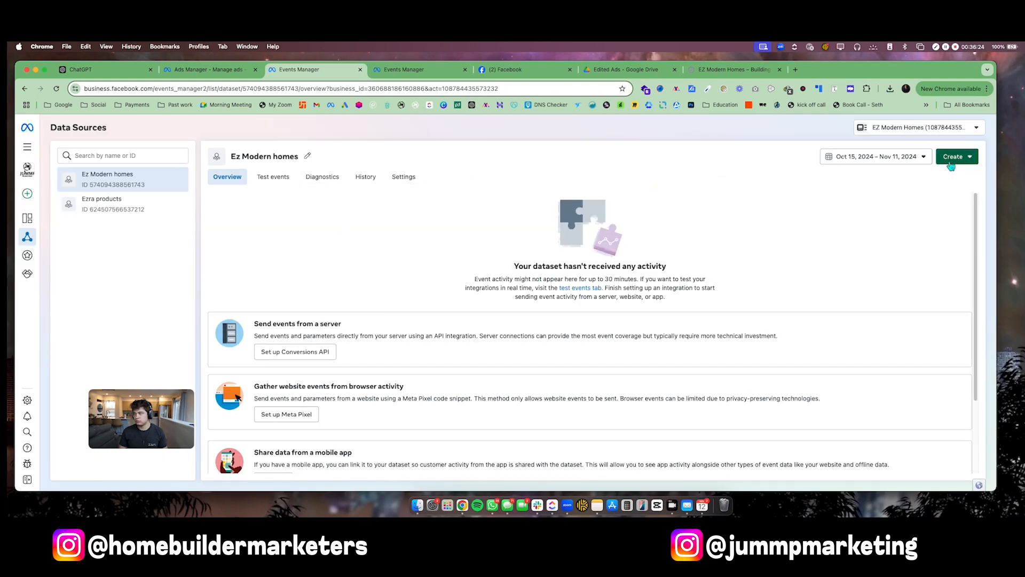
pyautogui.click(273, 176)
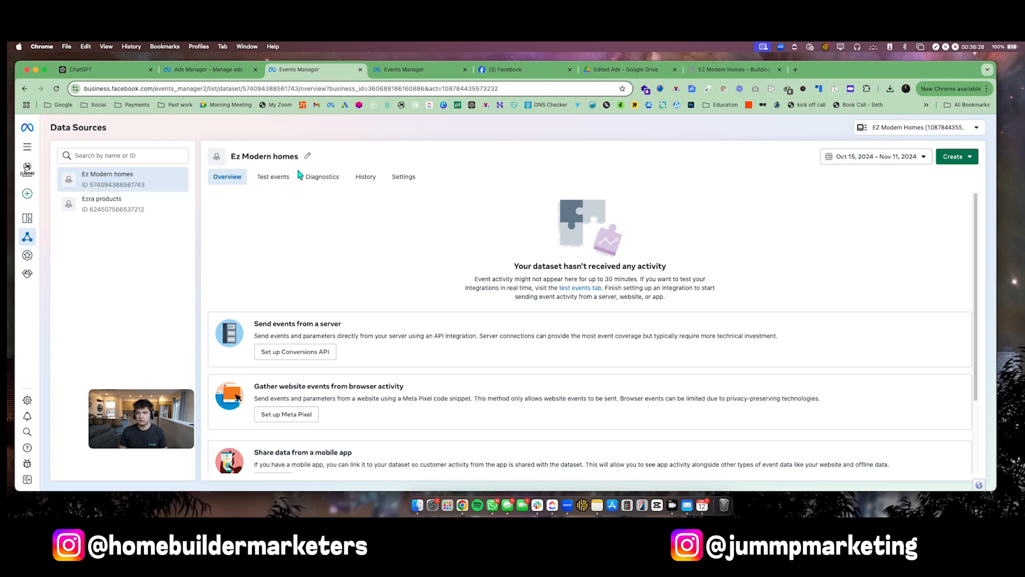
pyautogui.click(407, 176)
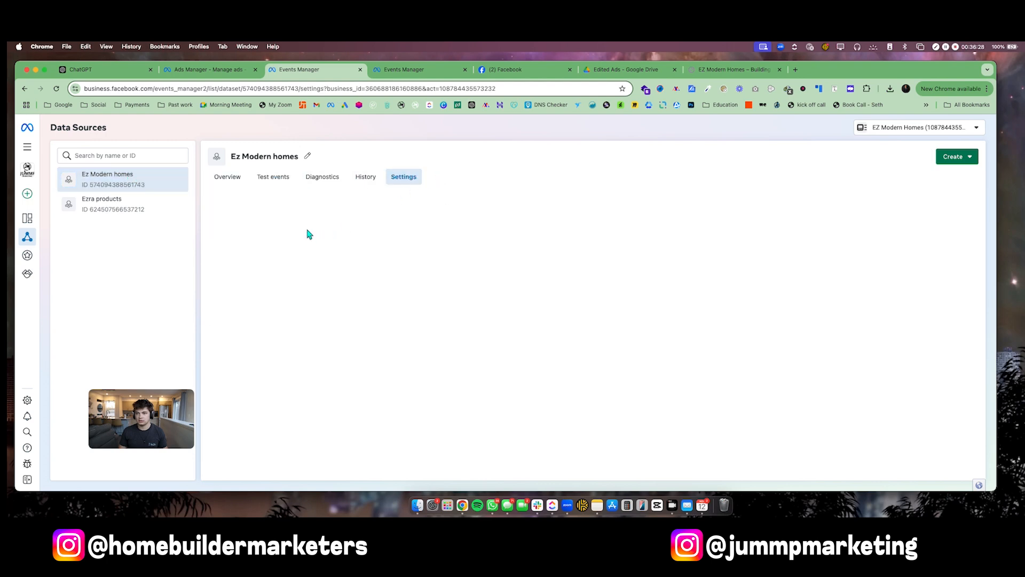
pyautogui.scroll(-4, 282, 290)
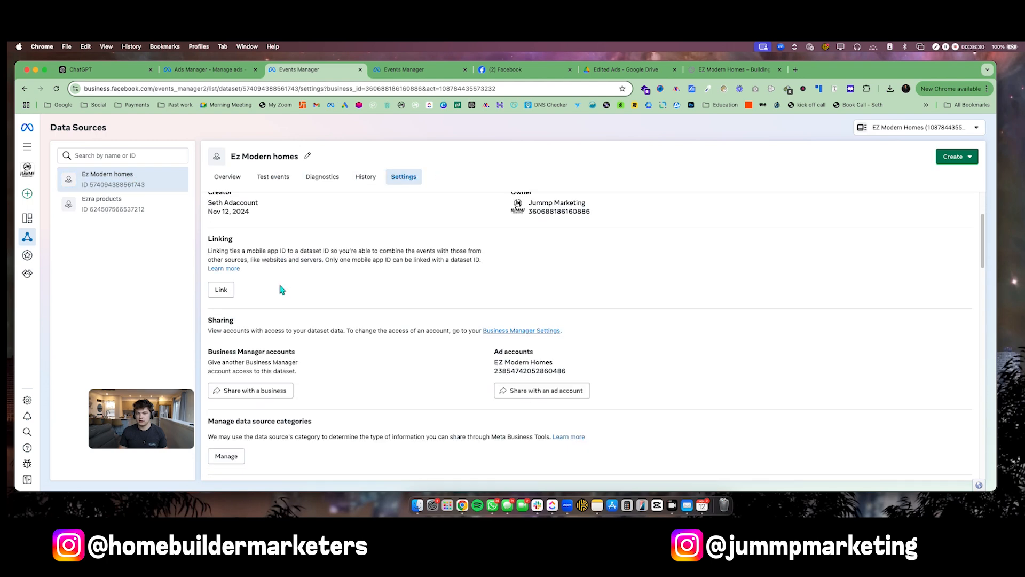
pyautogui.scroll(-3, 297, 334)
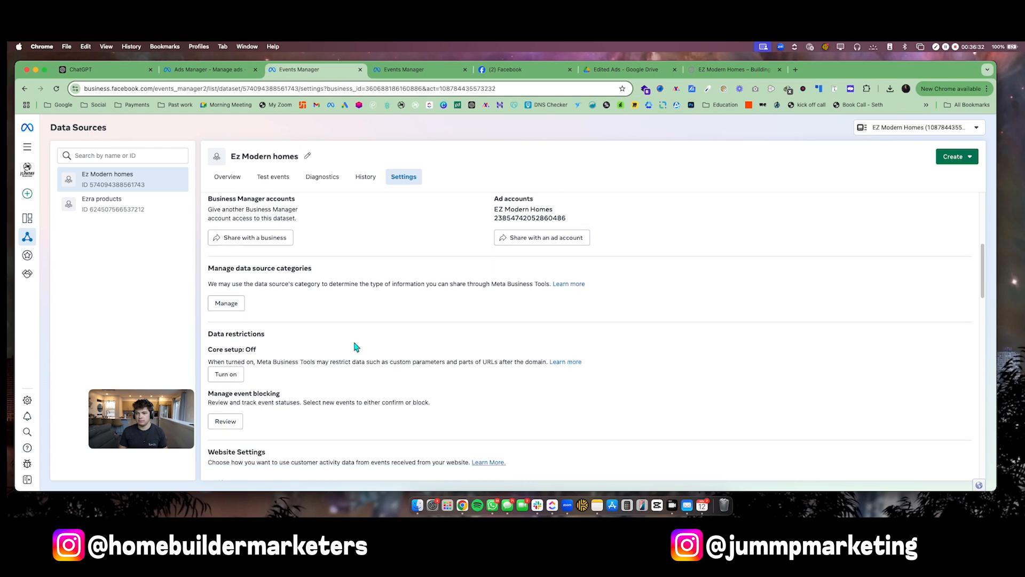
pyautogui.scroll(-3, 266, 392)
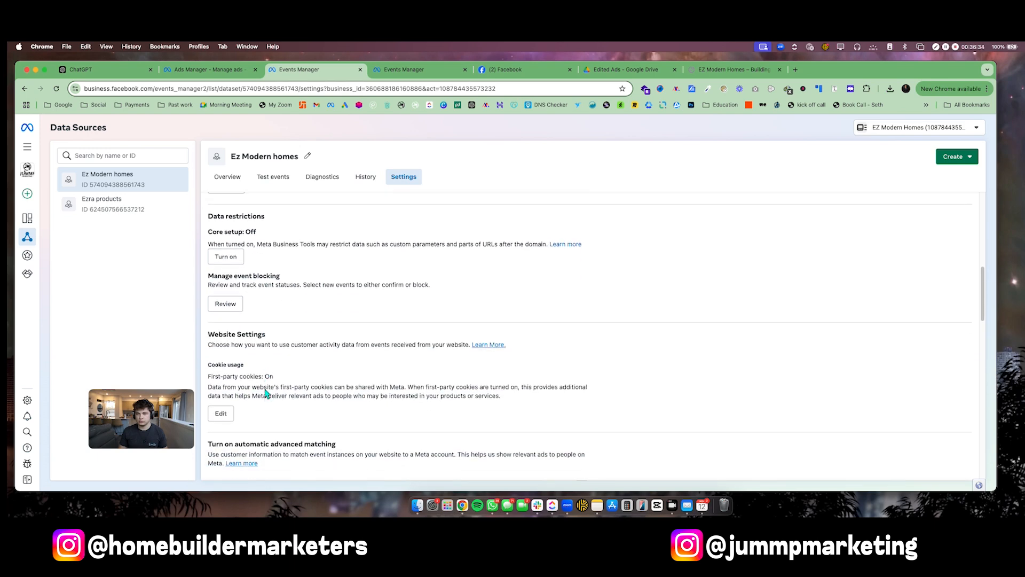
pyautogui.scroll(-8, 266, 394)
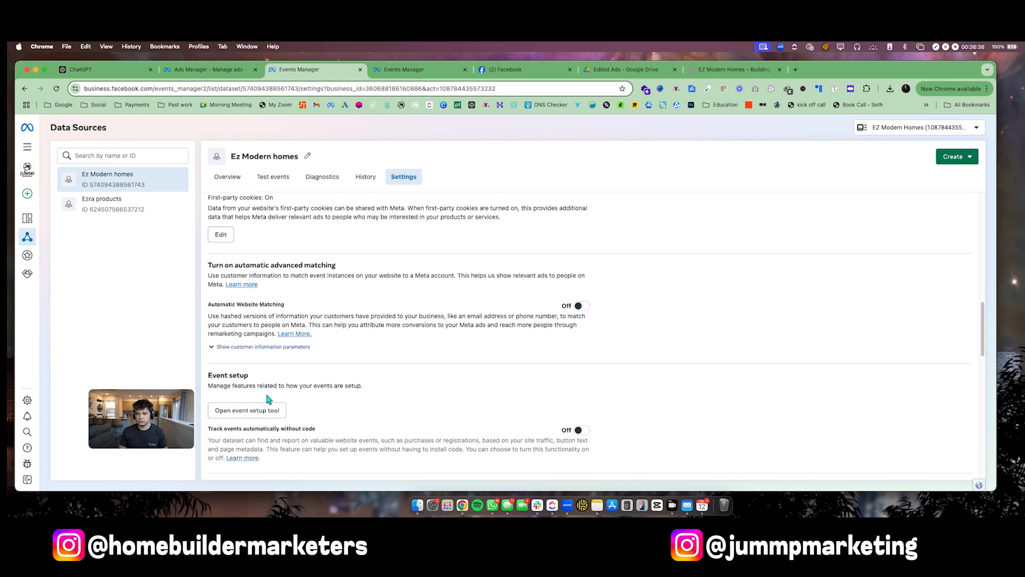
pyautogui.click(259, 231)
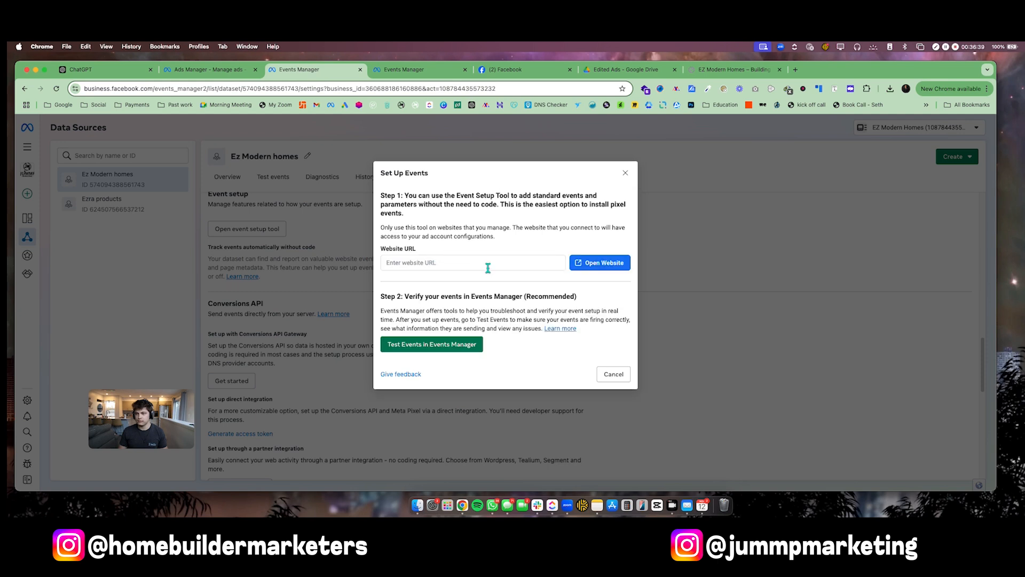
pyautogui.click(449, 268)
pyautogui.write('https://ezmodernhomes.com/')
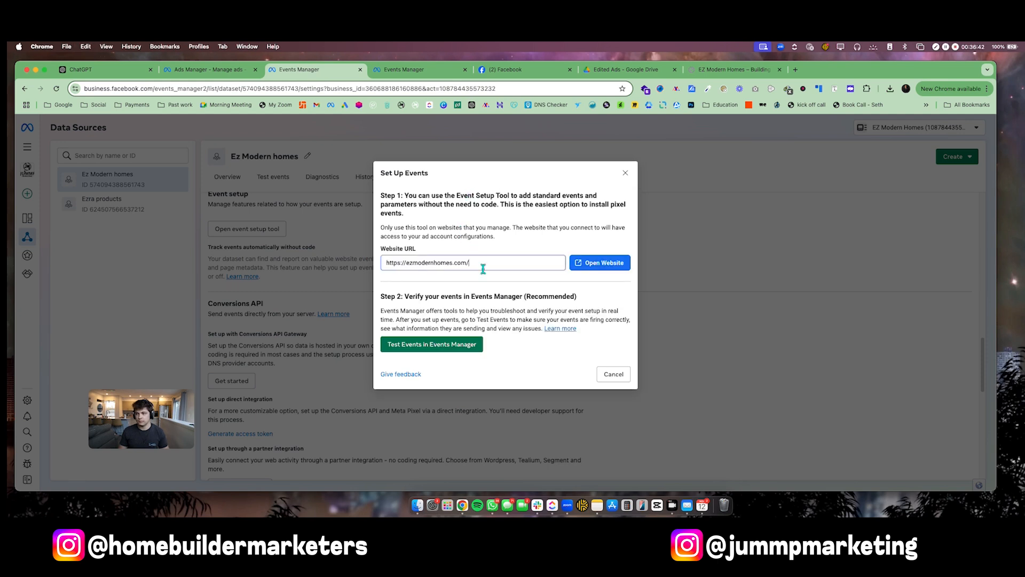
pyautogui.click(603, 266)
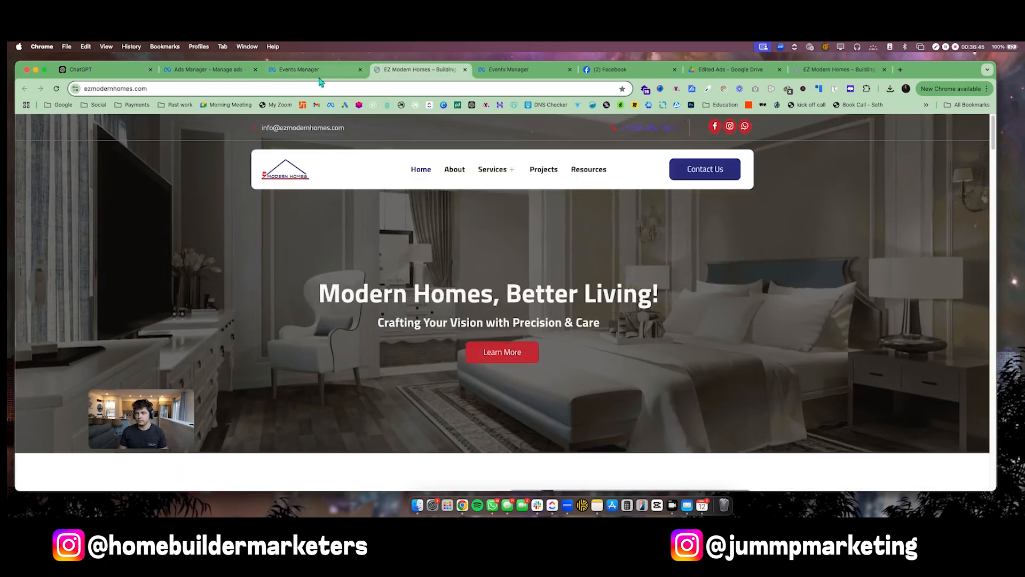
pyautogui.click(320, 75)
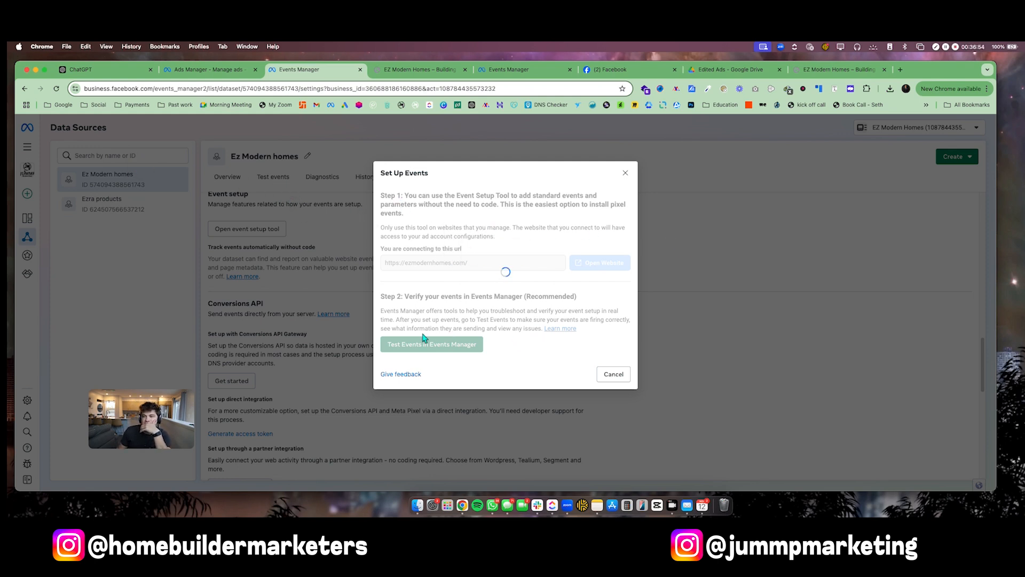
pyautogui.click(620, 376)
# Look through the dataset's remaining settings, test events, diagnostics and history for a way to install the pixel.
pyautogui.scroll(-1, 266, 250)
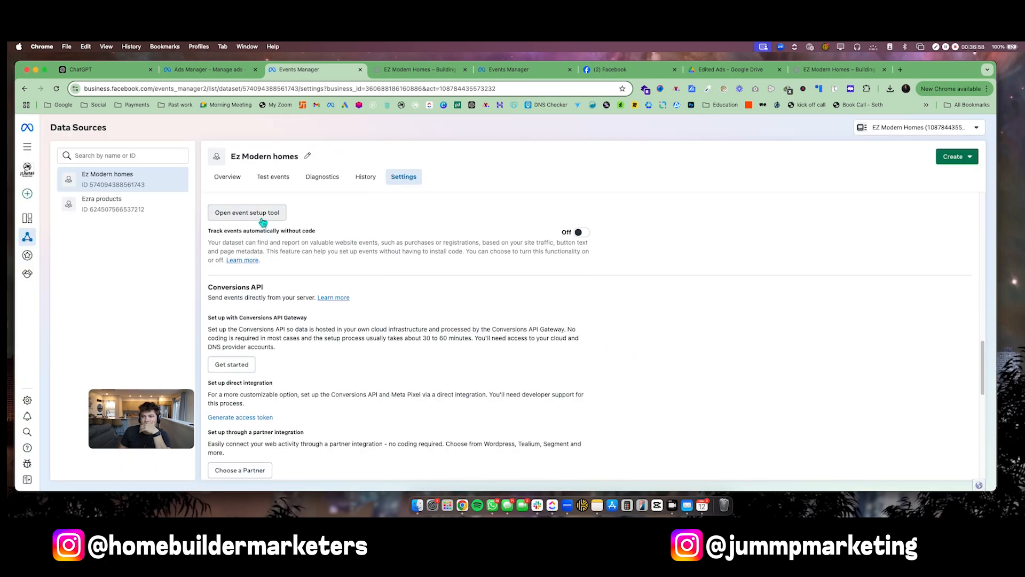
pyautogui.scroll(-10, 254, 342)
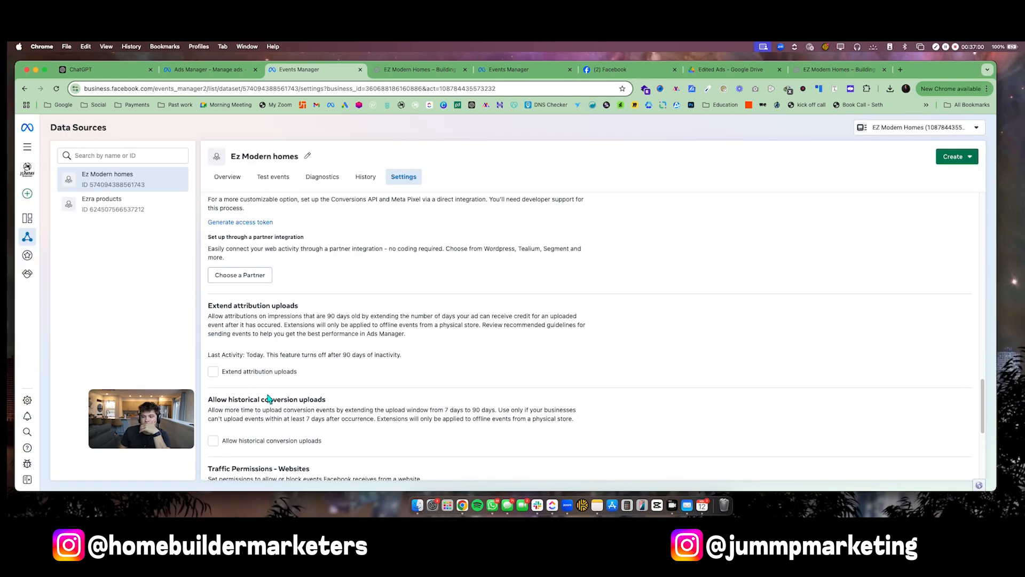
pyautogui.scroll(-2, 270, 398)
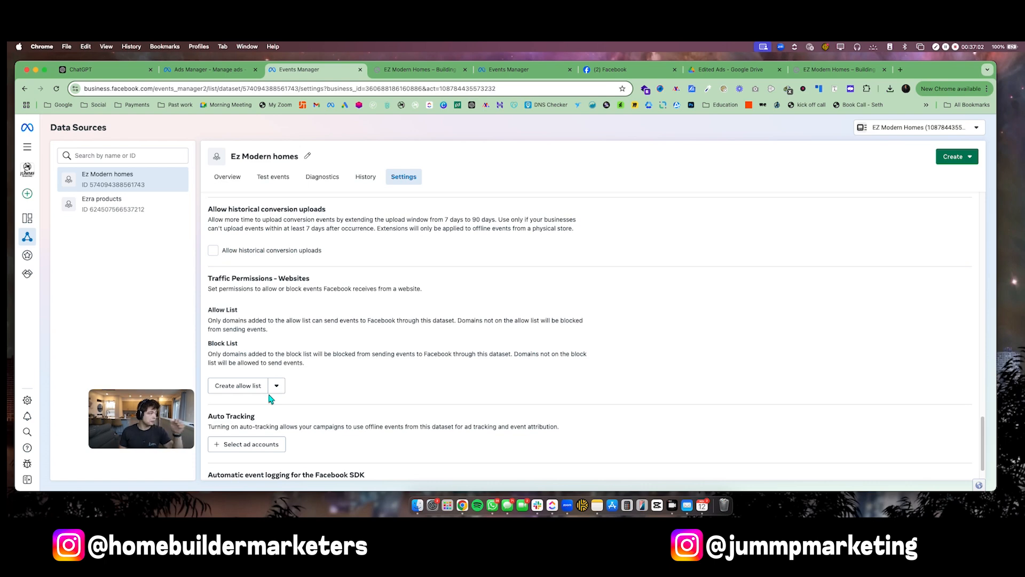
pyautogui.scroll(-2, 321, 393)
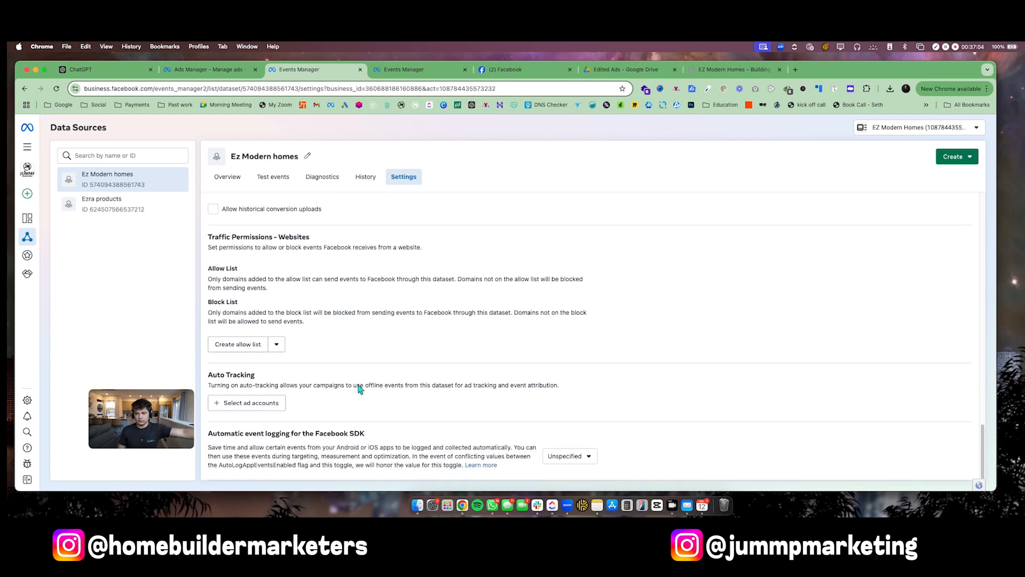
pyautogui.scroll(4, 347, 378)
pyautogui.scroll(6, 347, 378)
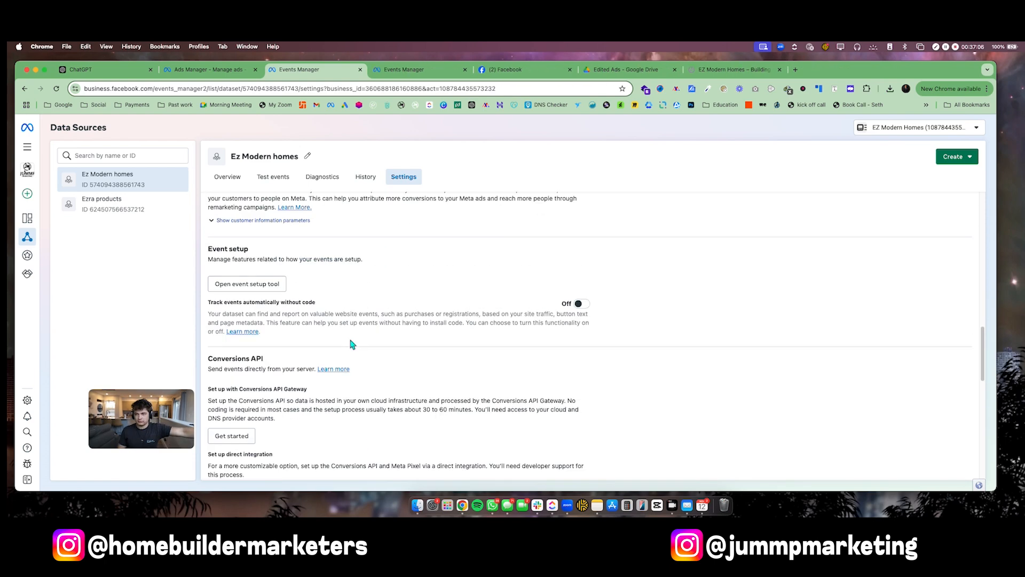
pyautogui.scroll(10, 351, 344)
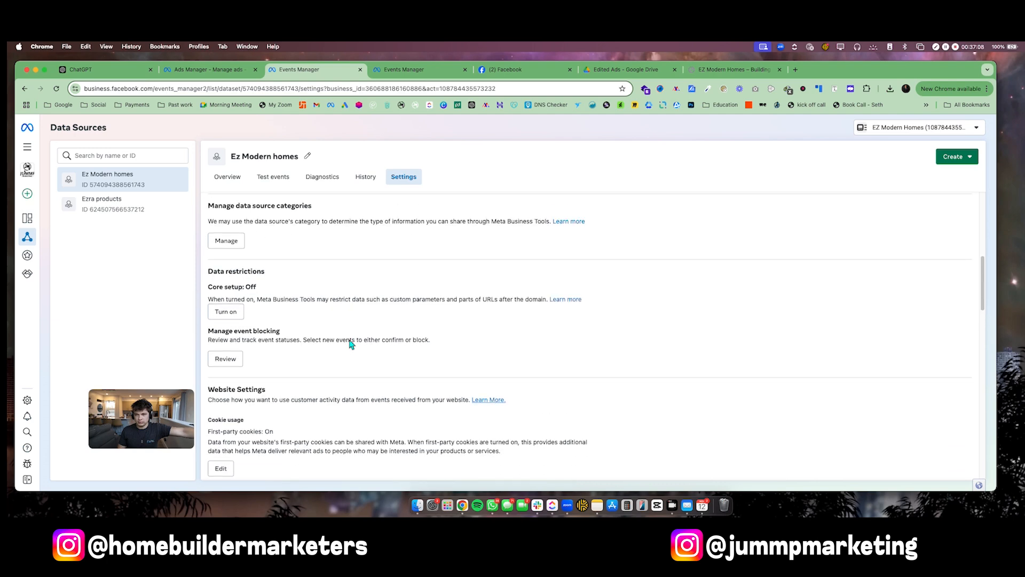
pyautogui.scroll(5, 300, 318)
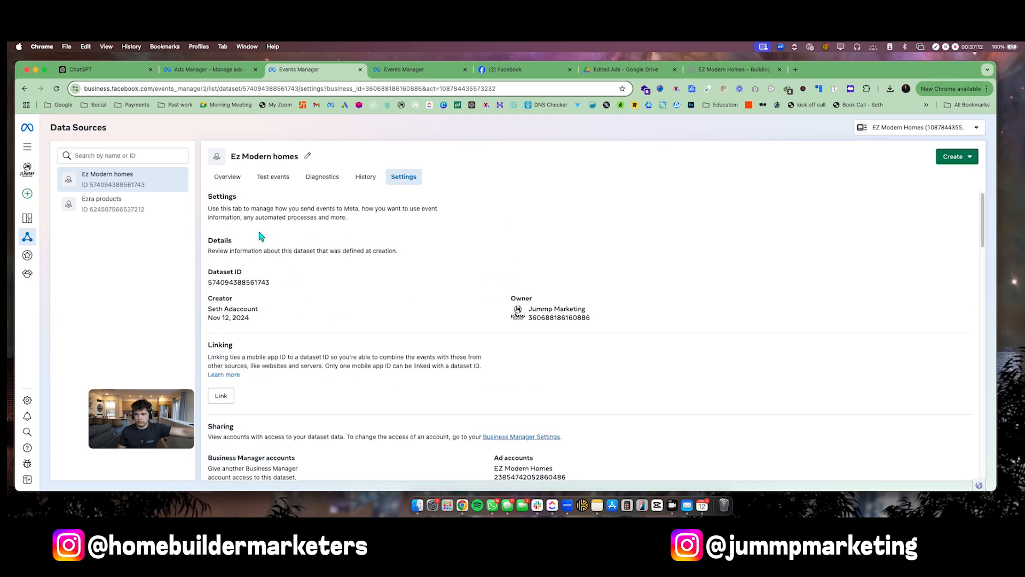
pyautogui.click(275, 177)
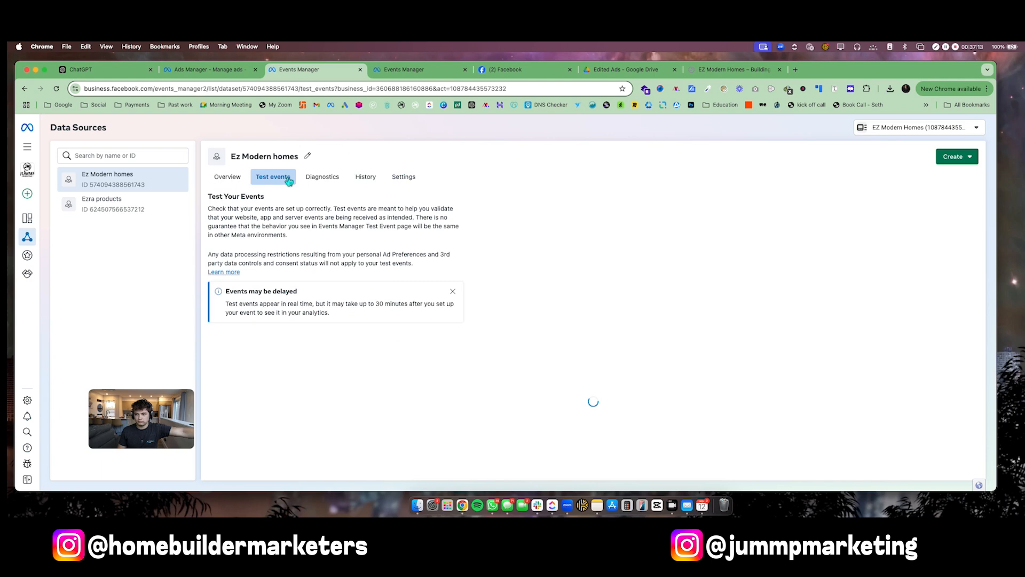
pyautogui.click(316, 178)
pyautogui.click(363, 180)
# From the dataset overview, choose manual Meta Pixel installation and copy the pixel base code.
pyautogui.click(227, 177)
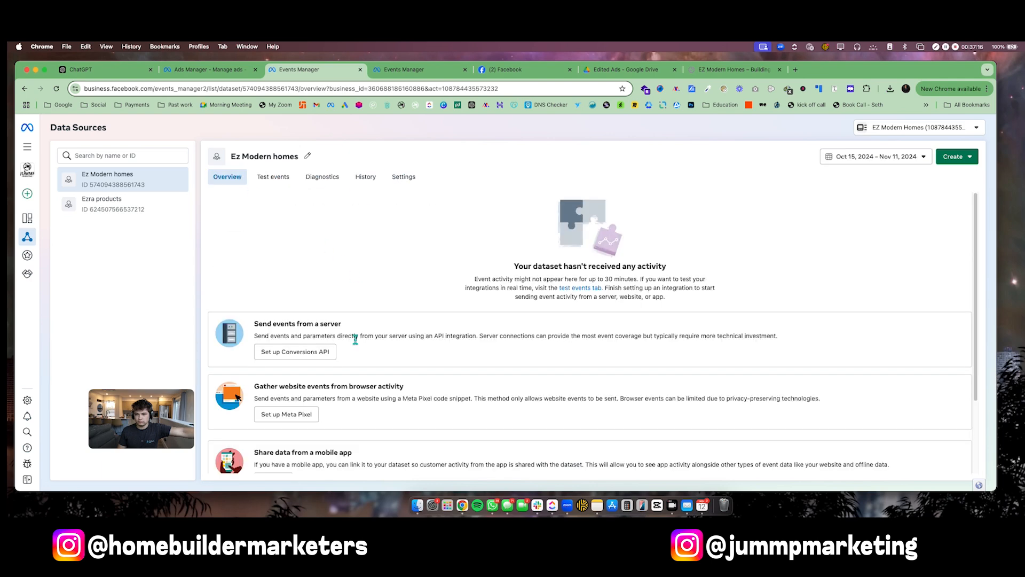
pyautogui.scroll(-3, 355, 339)
pyautogui.click(287, 319)
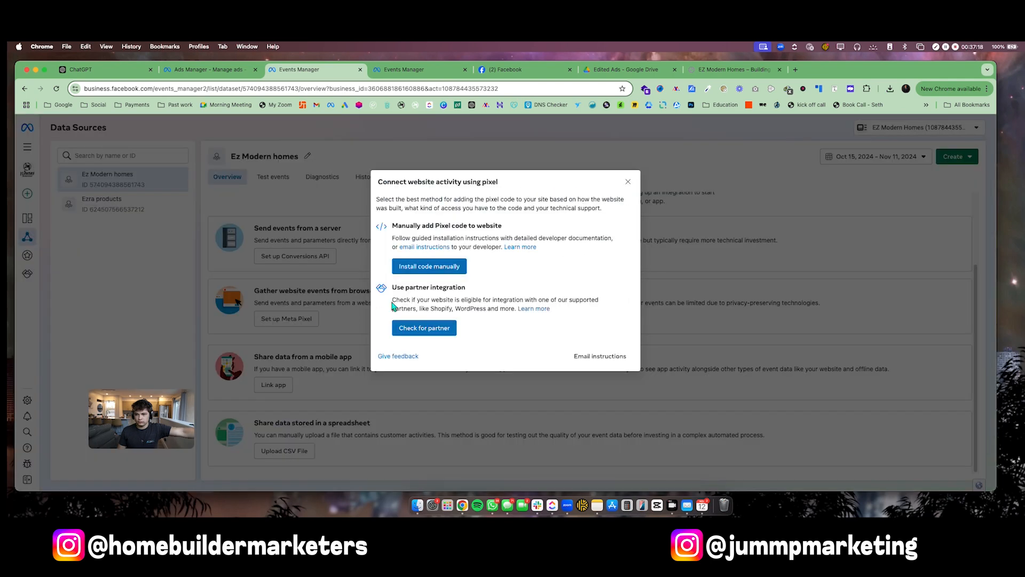
pyautogui.click(430, 269)
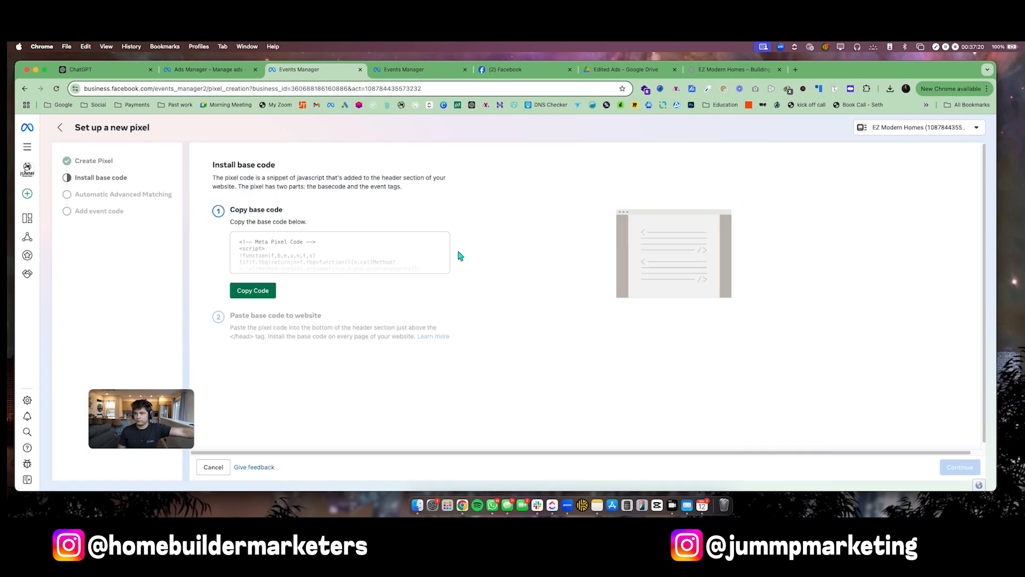
pyautogui.click(253, 290)
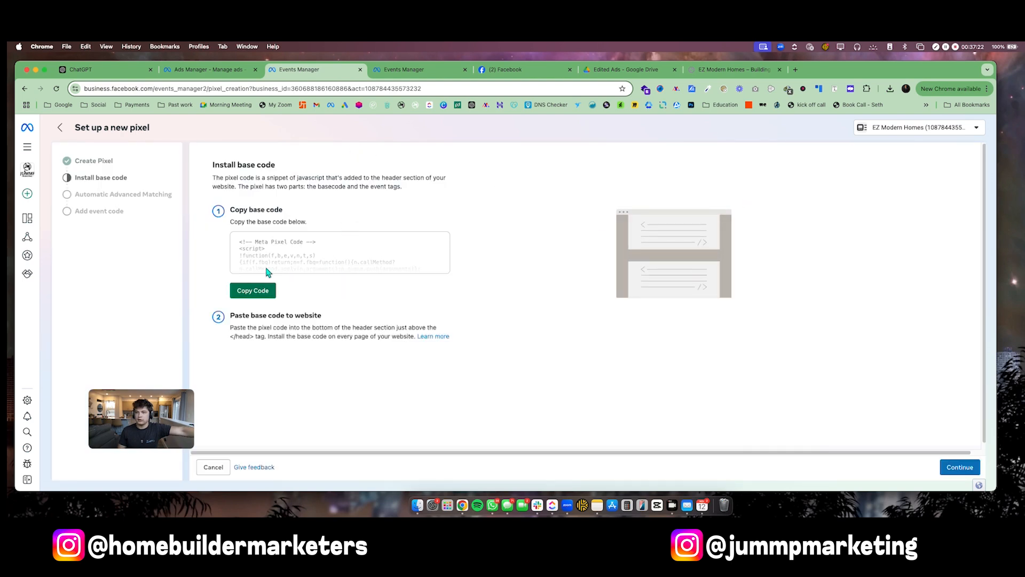
pyautogui.click(268, 293)
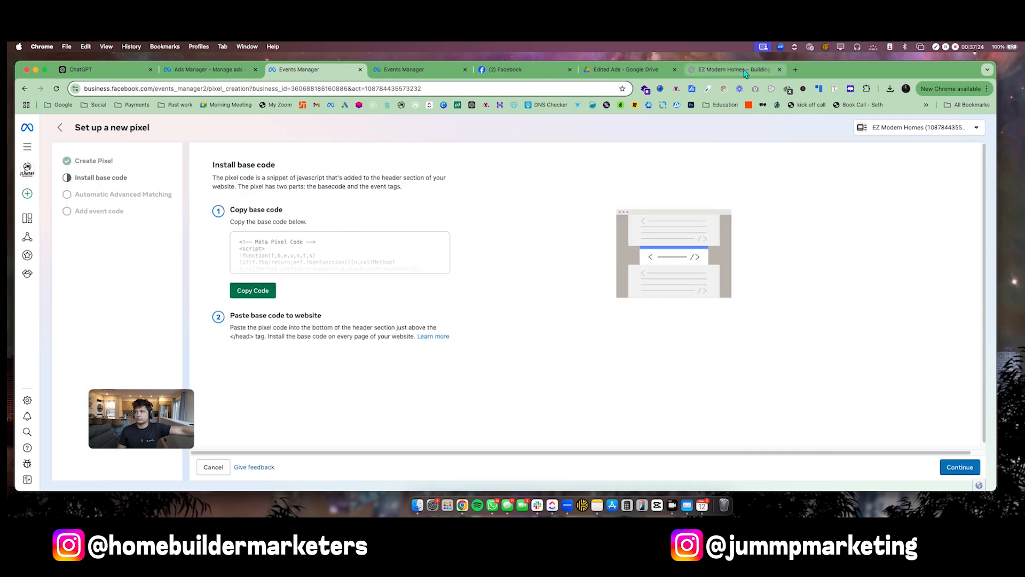
# Go to the EZ Modern Homes WordPress admin through Hostinger and activate the WPCode plugin.
pyautogui.click(762, 70)
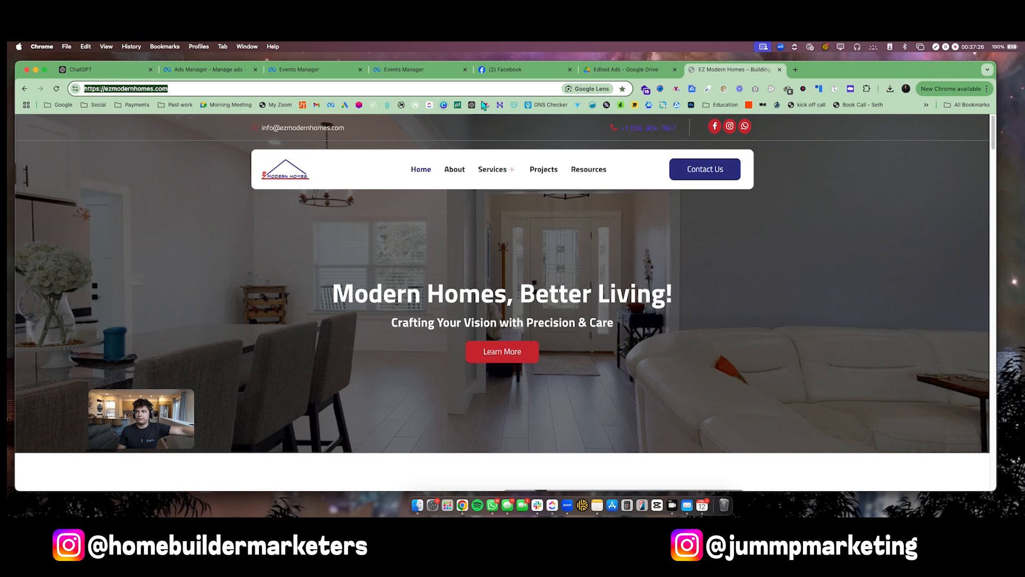
pyautogui.click(498, 106)
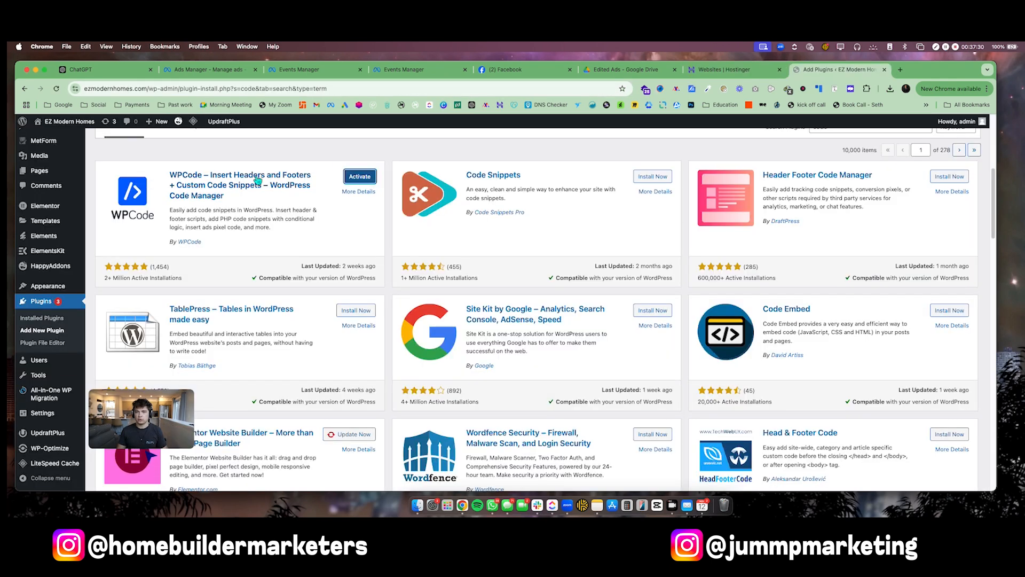
pyautogui.click(358, 177)
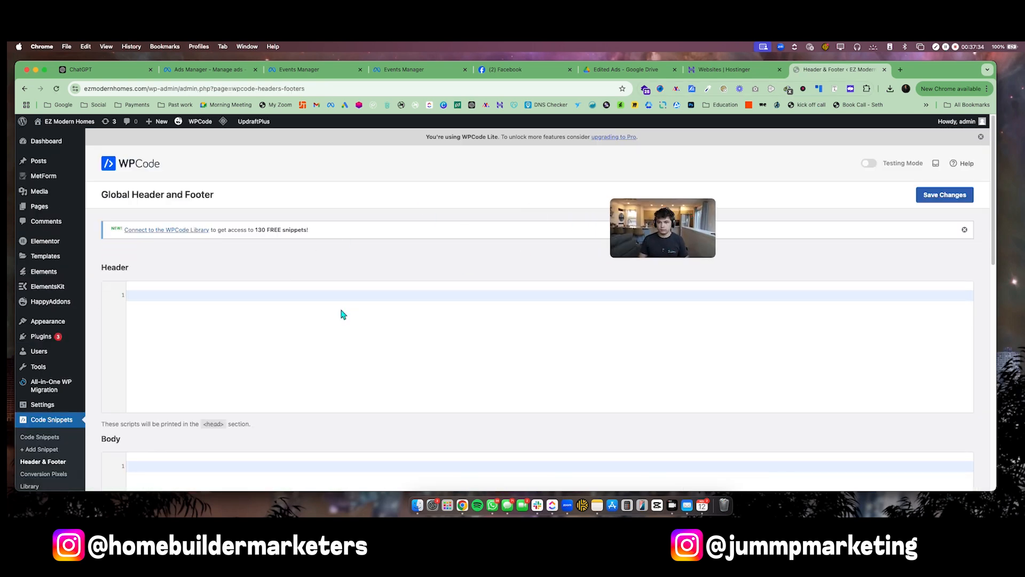
# Save the copied Meta Pixel base code in WPCode's global Header section and purge the site cache.
pyautogui.scroll(-3, 211, 250)
pyautogui.click(209, 192)
pyautogui.press('super+v')
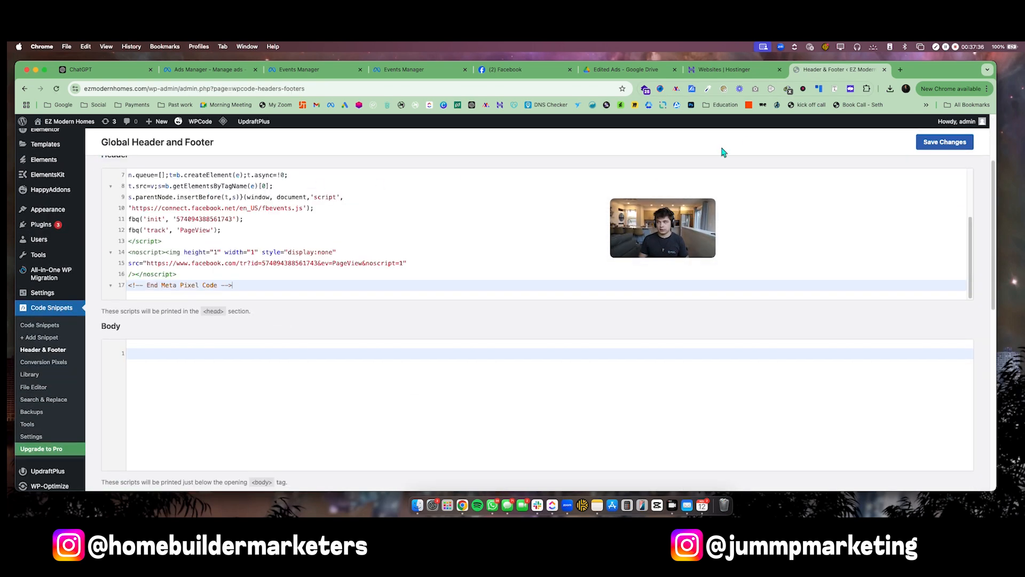
pyautogui.click(944, 141)
pyautogui.moveTo(223, 121)
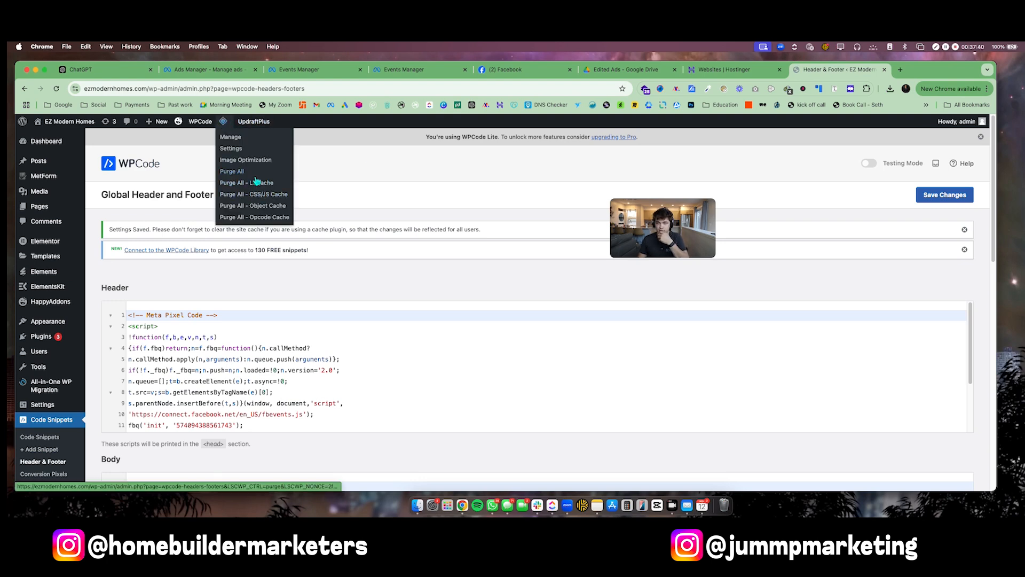
pyautogui.click(255, 196)
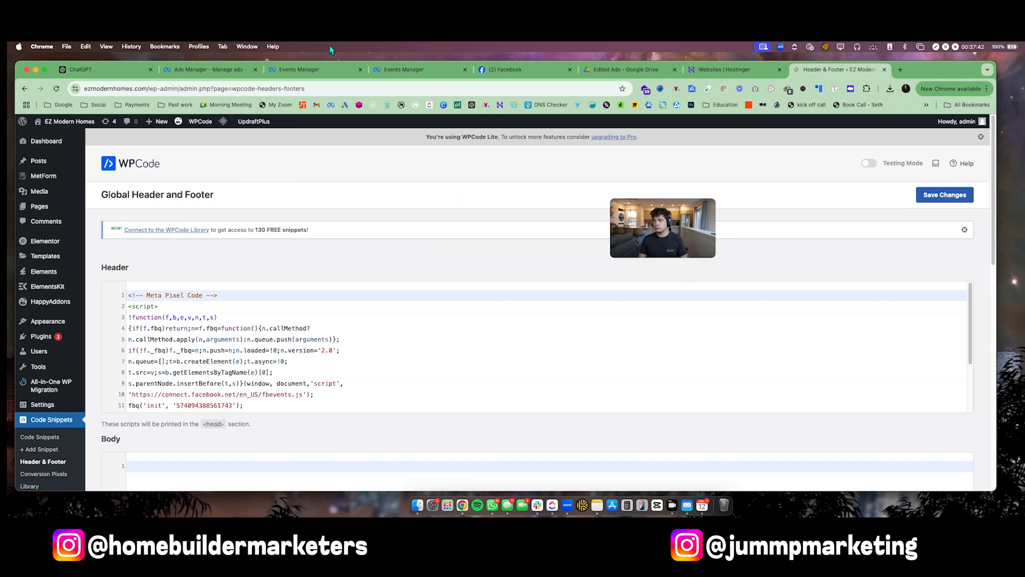
# Switch to Ads Manager and turn the ad's website events tracking off and on again.
pyautogui.click(213, 69)
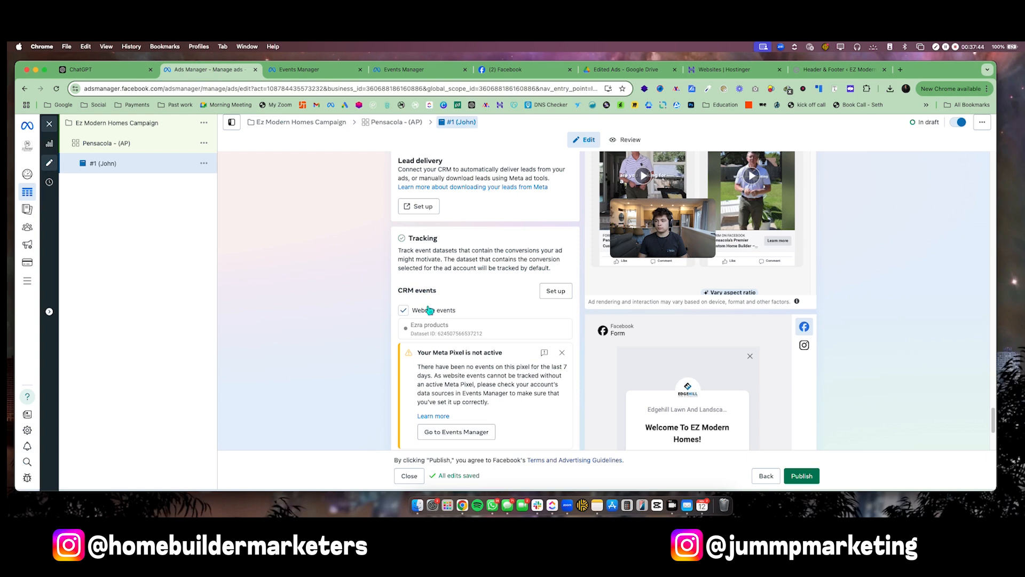
pyautogui.click(415, 312)
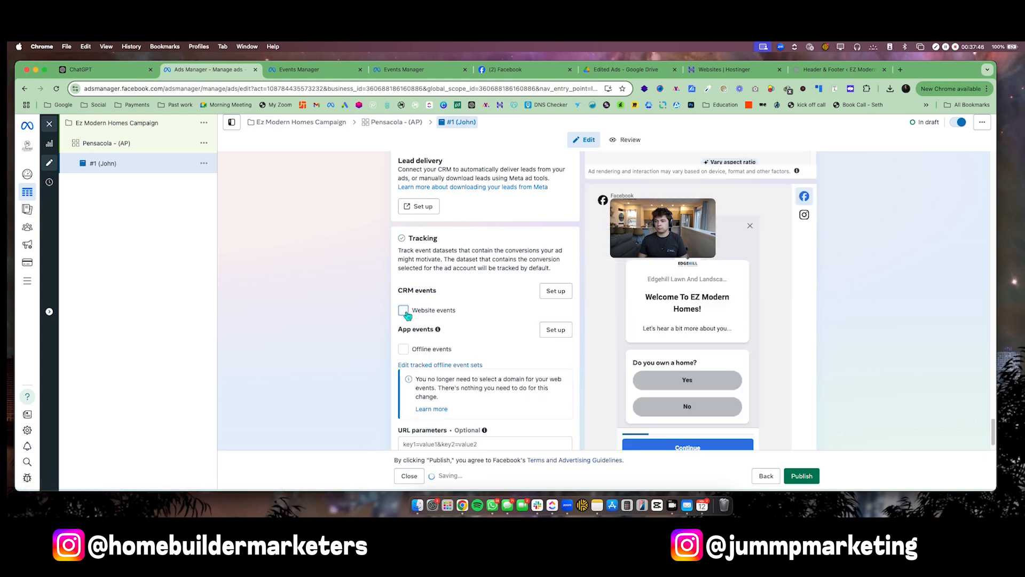
pyautogui.click(416, 313)
pyautogui.scroll(-2, 431, 334)
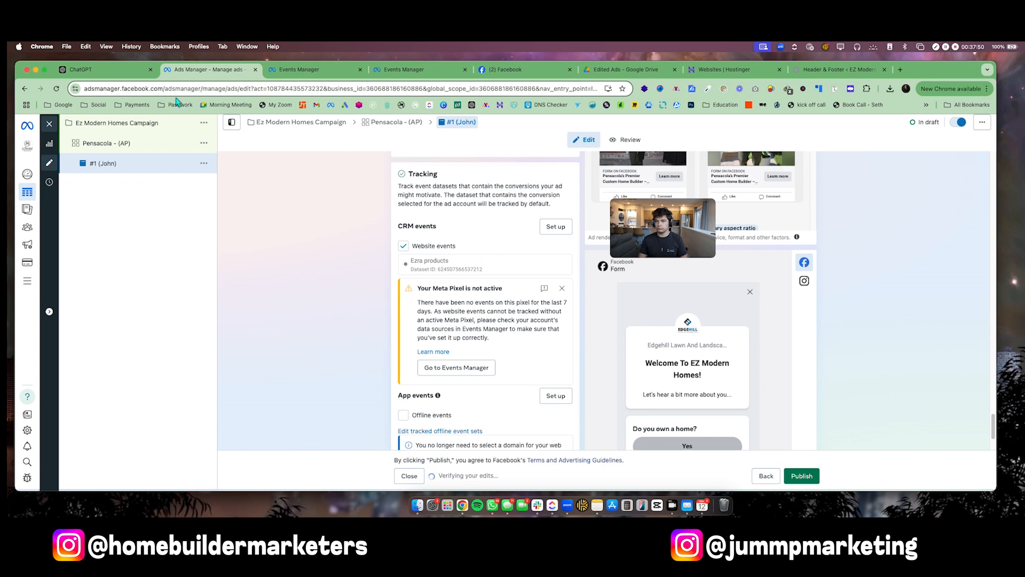
# Return to the pixel setup in Events Manager, proceed past the base code and turn on Automatic Advanced Matching.
pyautogui.click(307, 70)
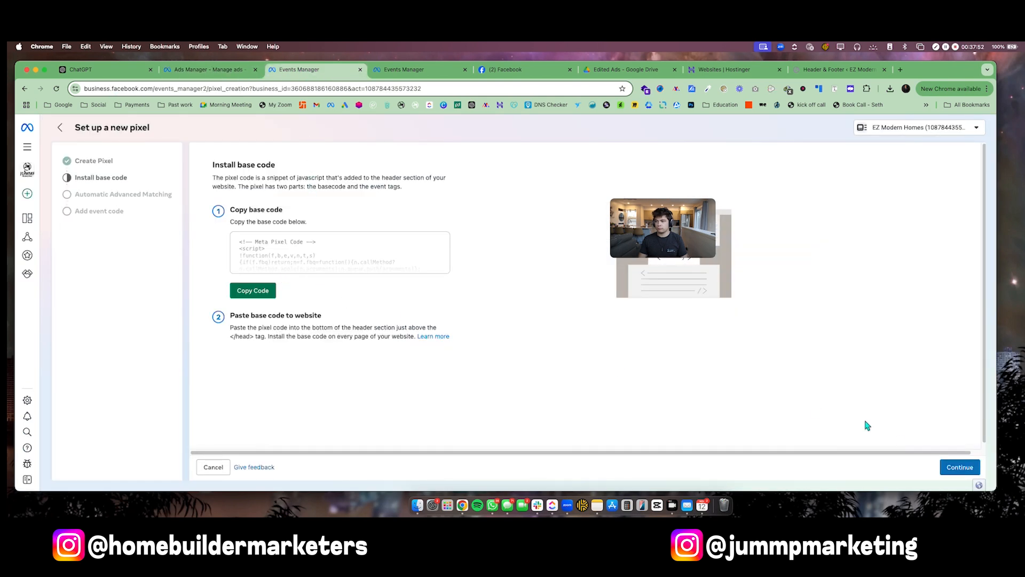
pyautogui.click(953, 466)
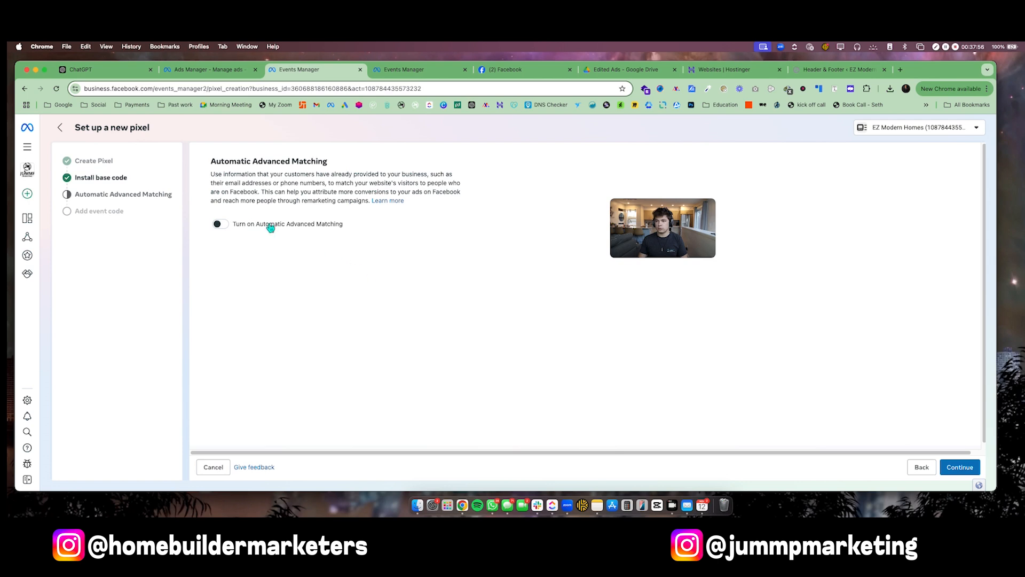
pyautogui.click(231, 226)
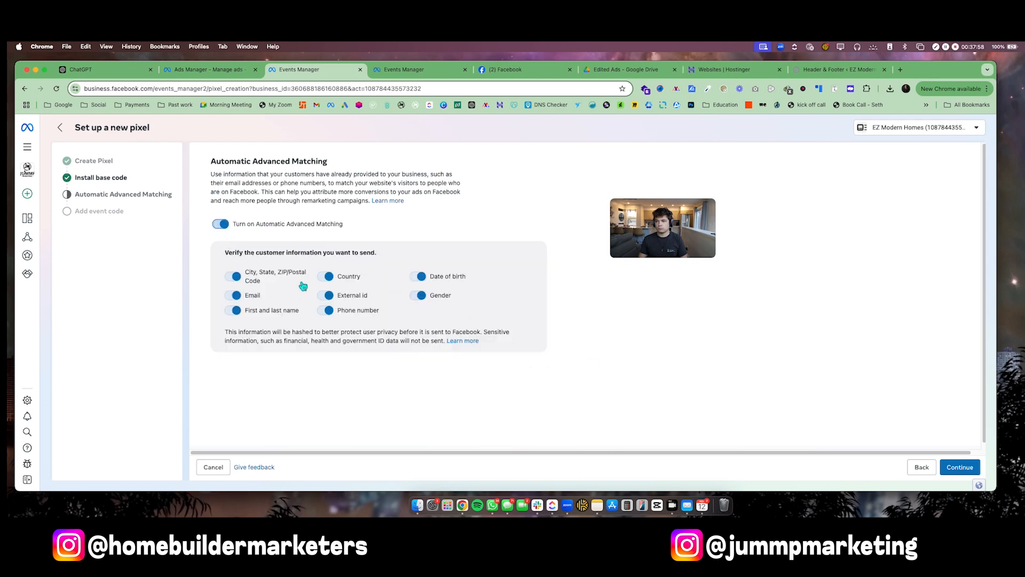
# Accept the Automatic Advanced Matching settings, bypass the Event Setup Tool and go to the pixel overview.
pyautogui.click(960, 467)
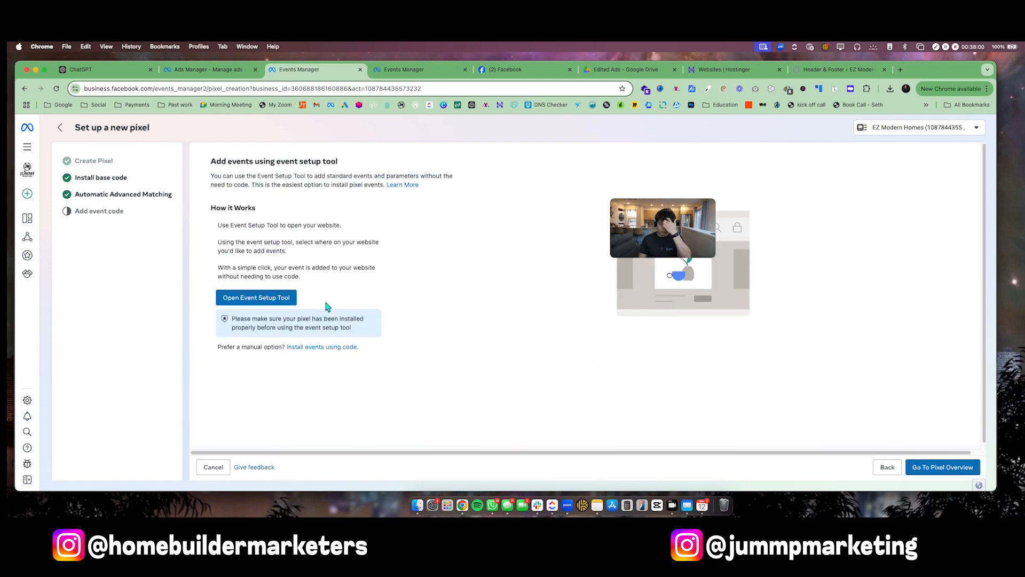
pyautogui.click(919, 467)
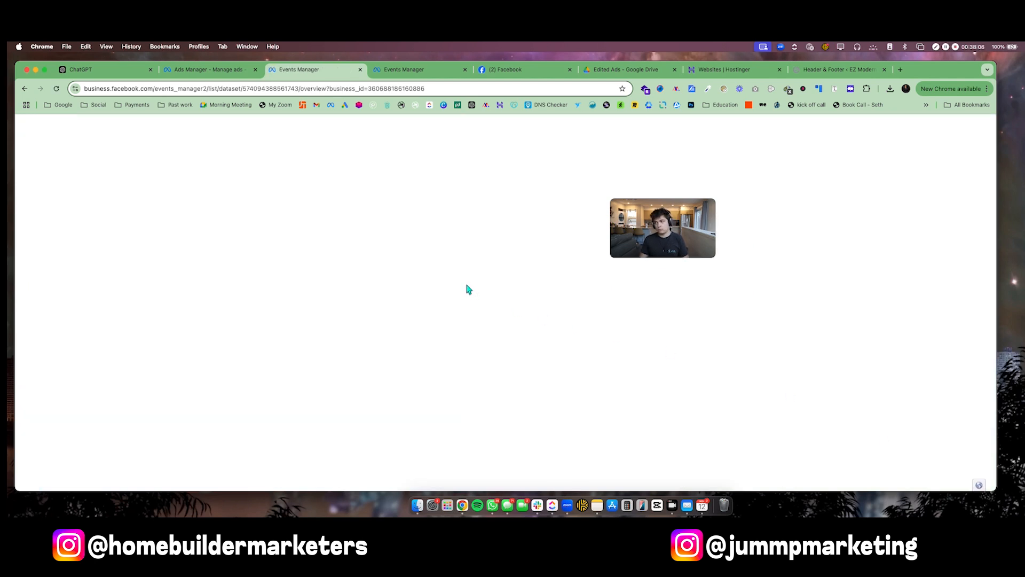
pyautogui.moveTo(665, 226); pyautogui.dragTo(1022, 80)
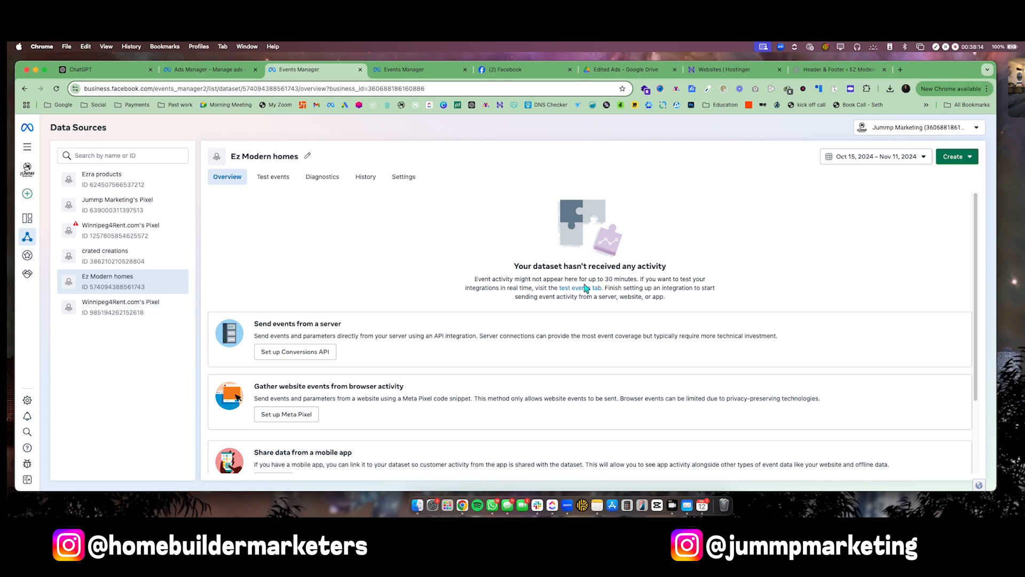
# Examine the Ez Modern homes dataset's test events, history and creation options, including the server and website event checks, and return to its overview.
pyautogui.click(281, 178)
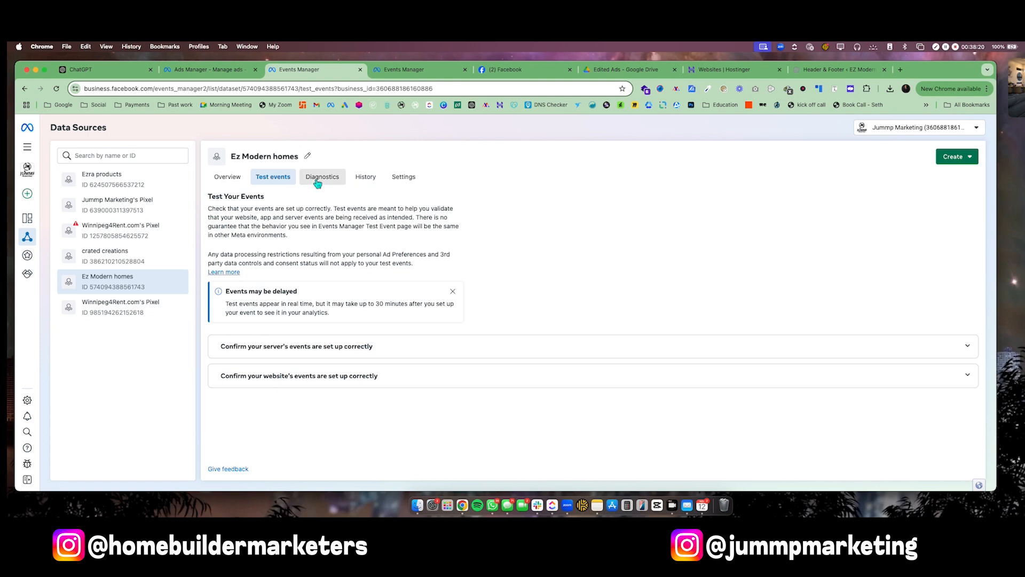
pyautogui.click(402, 178)
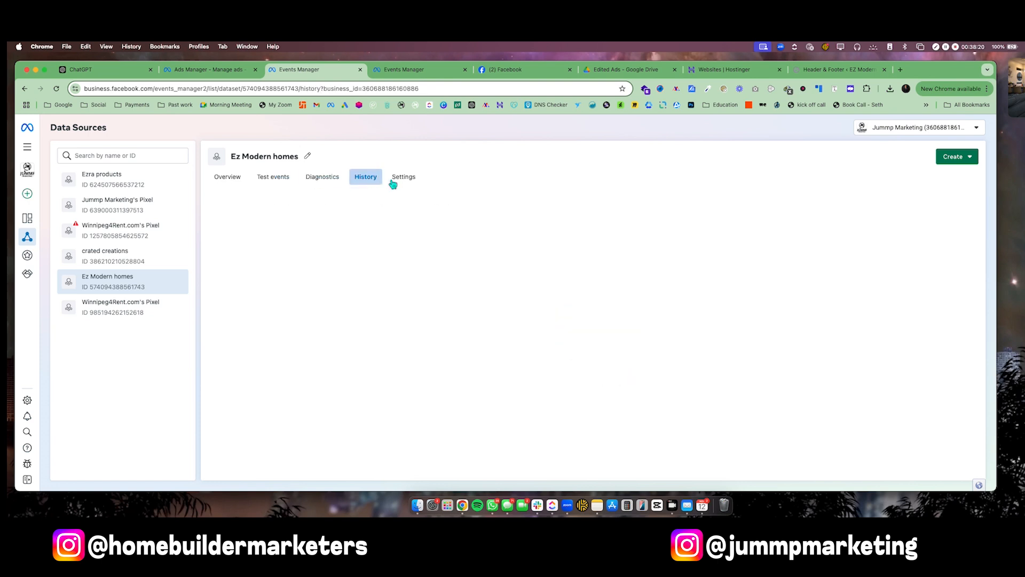
pyautogui.click(270, 180)
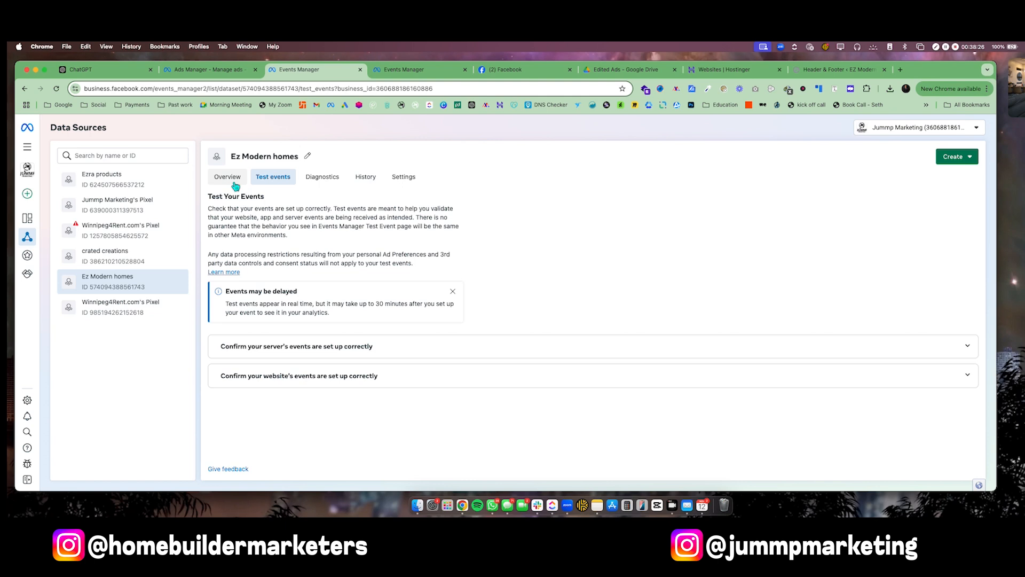
pyautogui.click(969, 158)
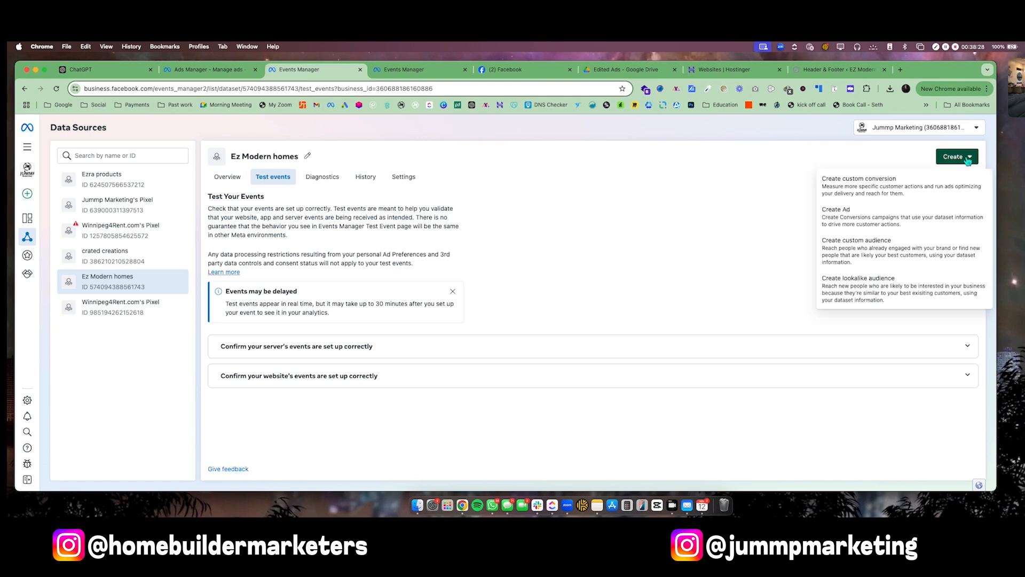
pyautogui.click(673, 212)
pyautogui.click(381, 348)
pyautogui.scroll(-2, 342, 368)
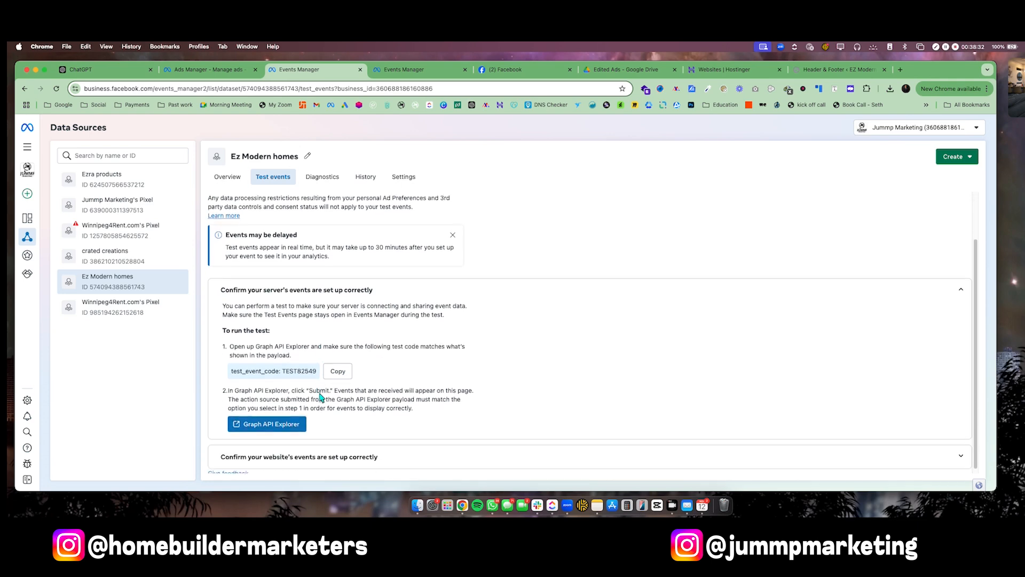
pyautogui.click(304, 453)
pyautogui.scroll(-3, 348, 415)
pyautogui.scroll(5, 304, 391)
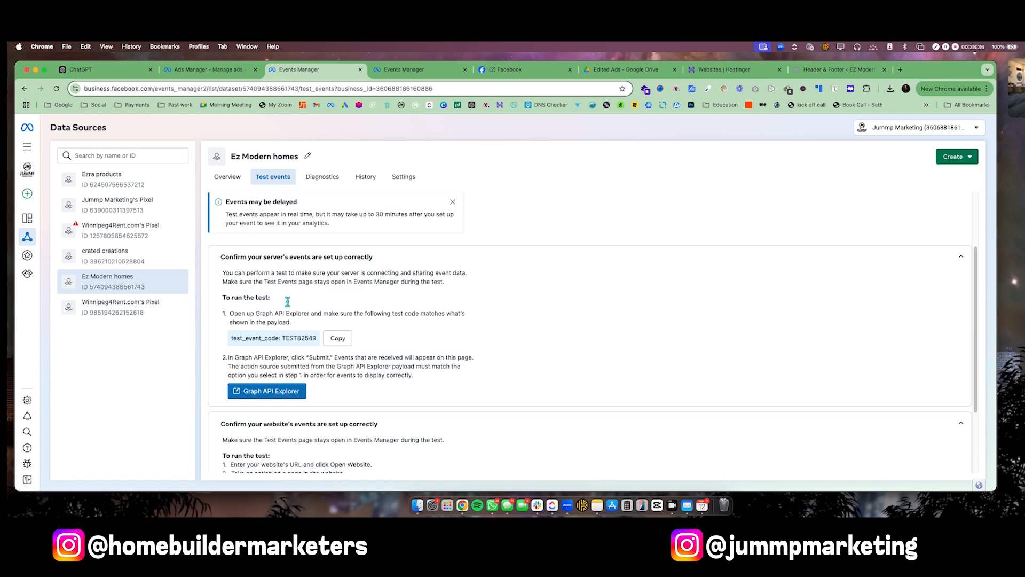
pyautogui.click(227, 176)
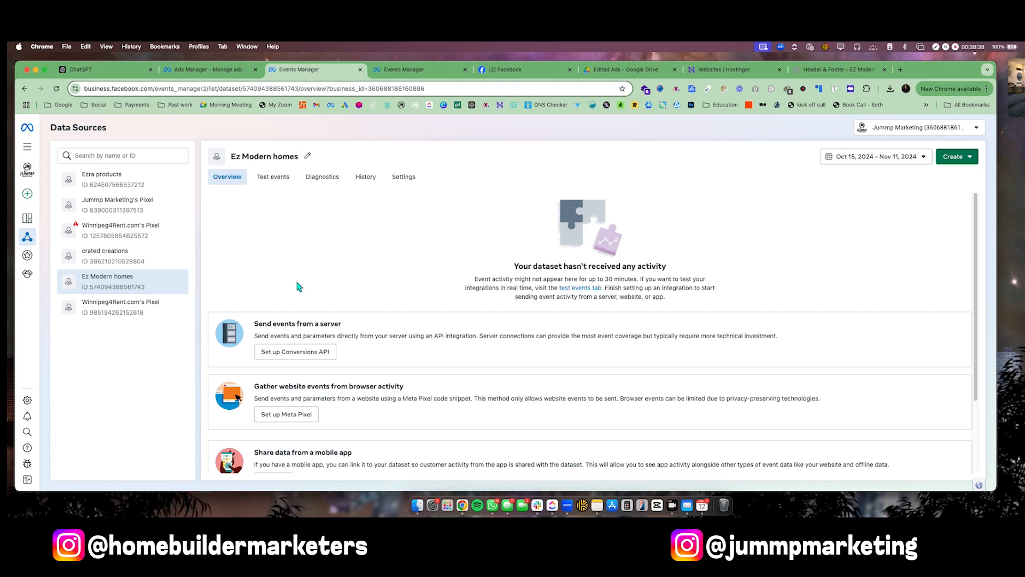
# Switch back to Ads Manager and the lead delivery and tracking settings of ad #1.
pyautogui.click(56, 89)
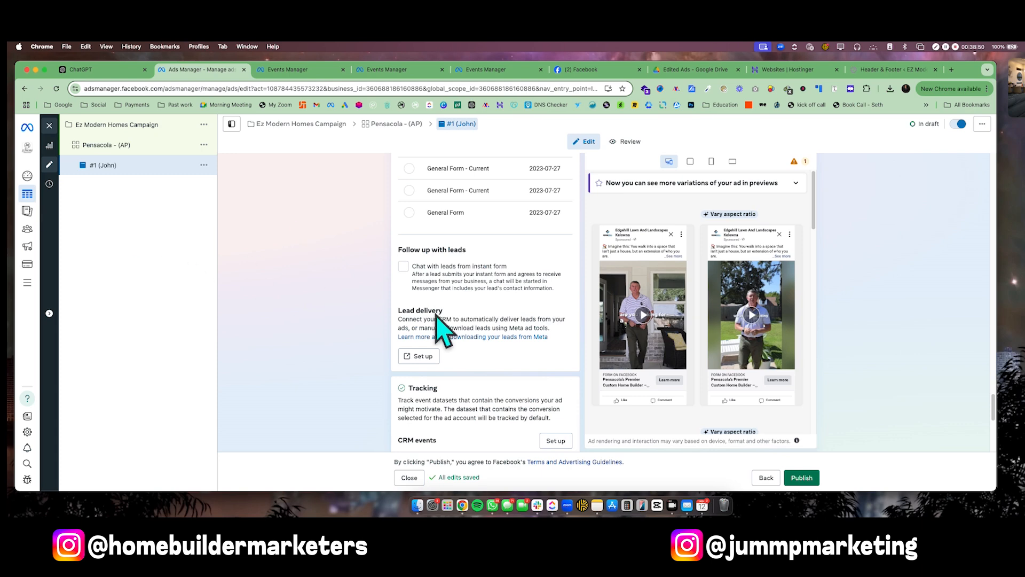
pyautogui.scroll(-1, 435, 320)
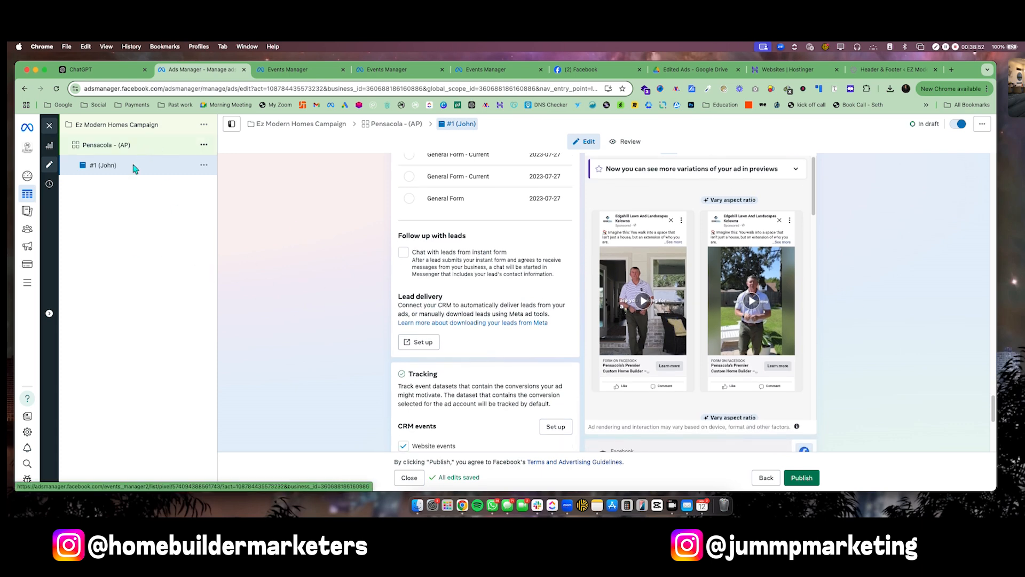
pyautogui.click(203, 144)
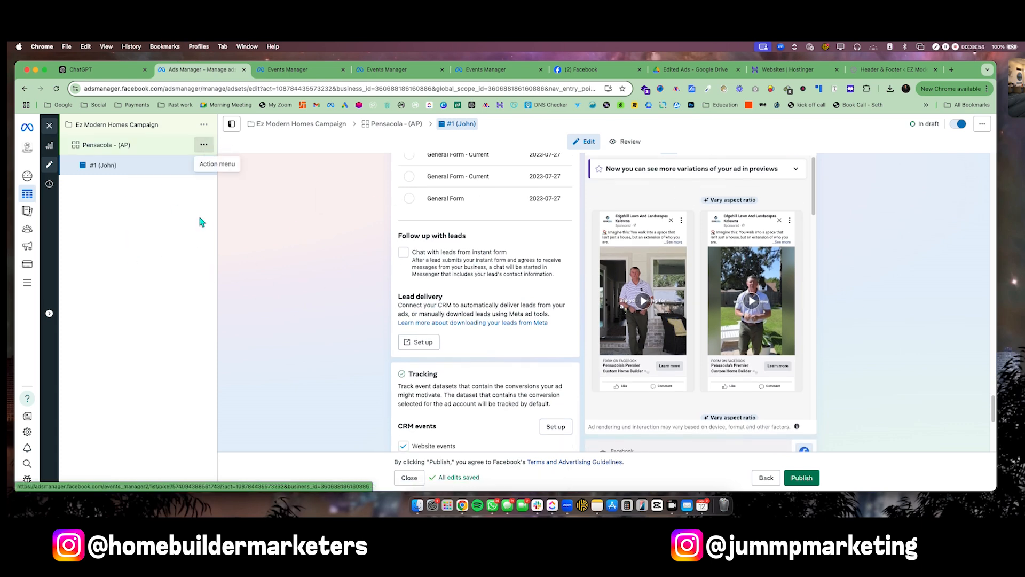
pyautogui.click(151, 265)
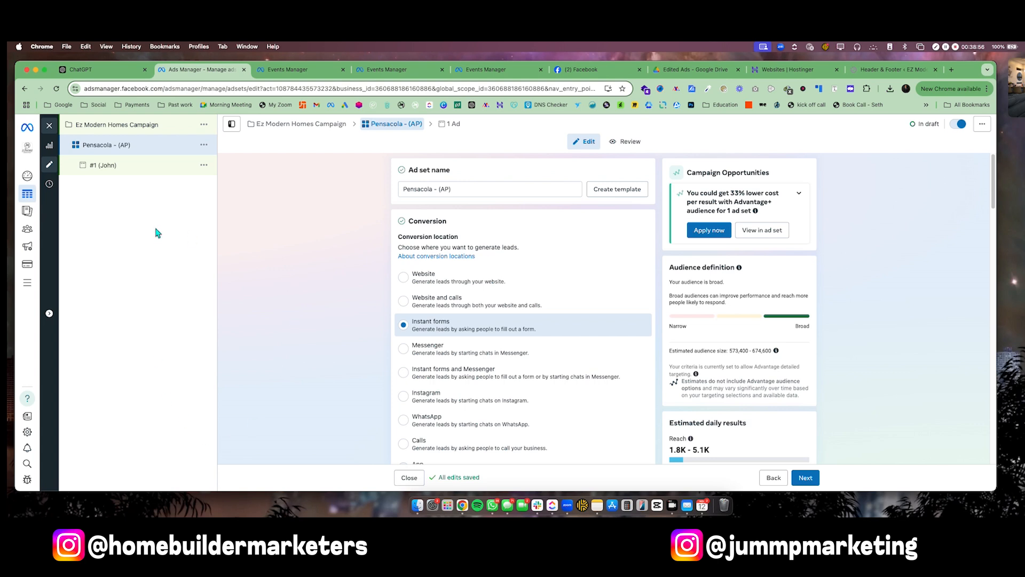
pyautogui.click(204, 145)
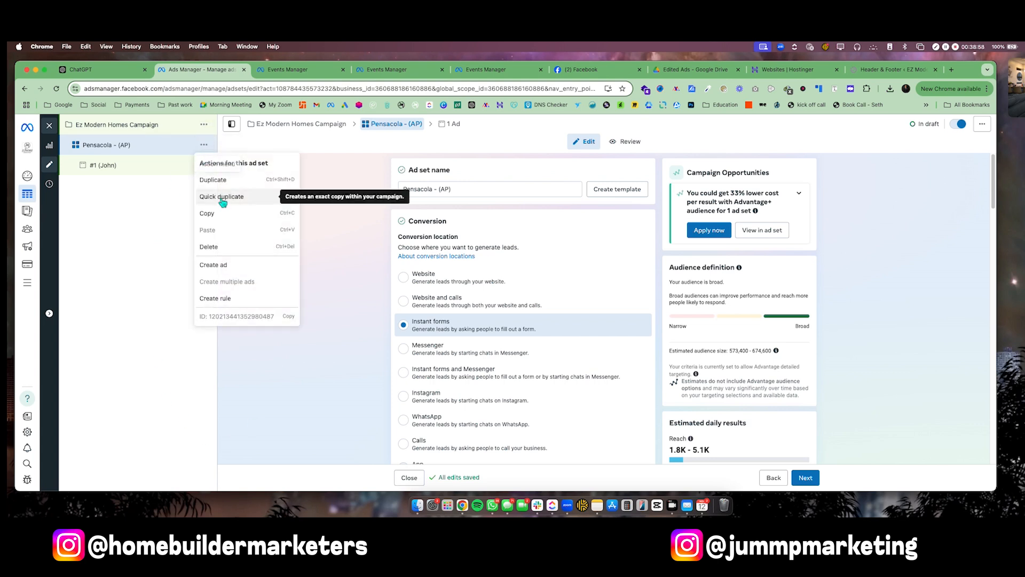
pyautogui.click(225, 180)
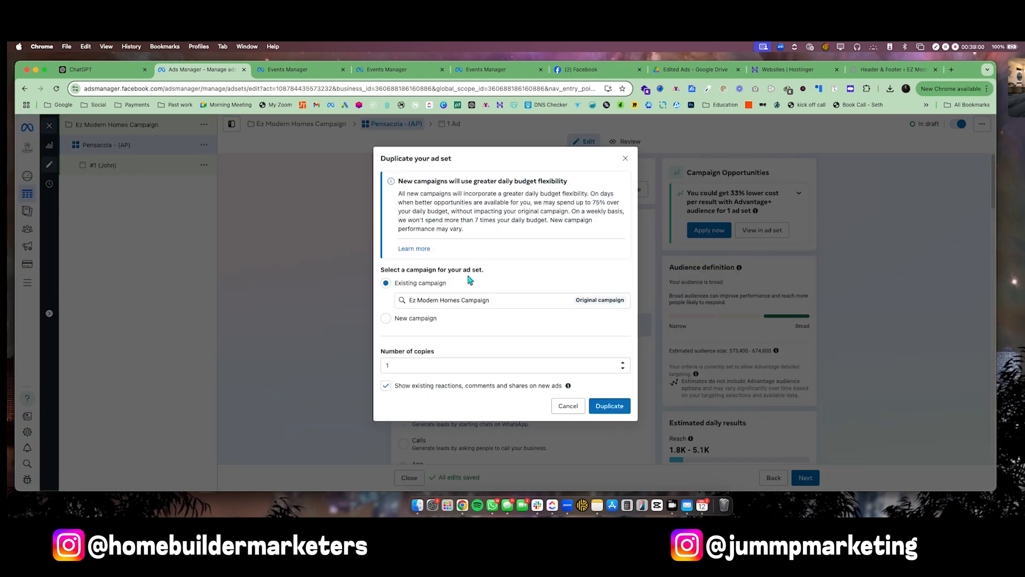
pyautogui.click(625, 363)
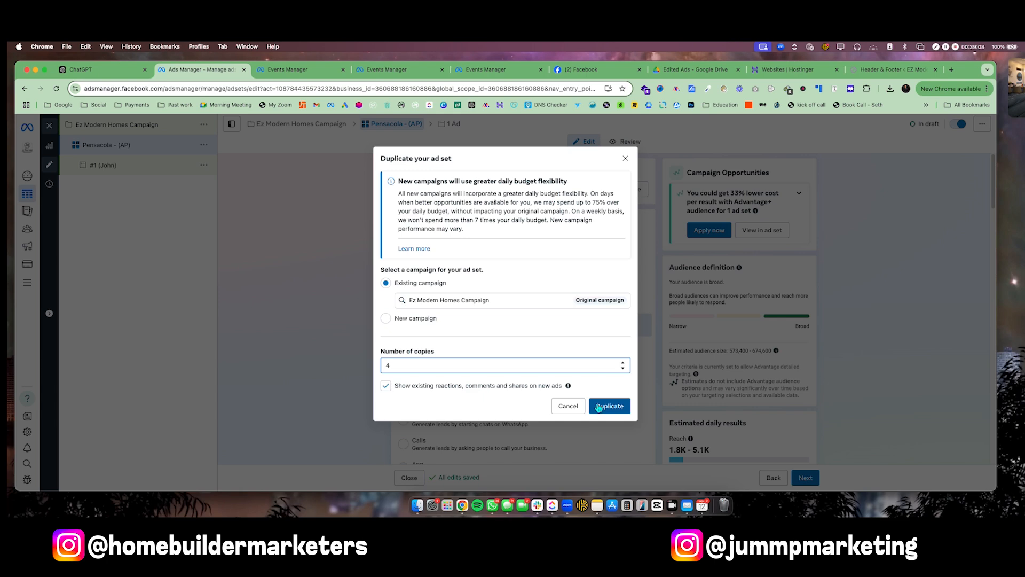
pyautogui.click(626, 159)
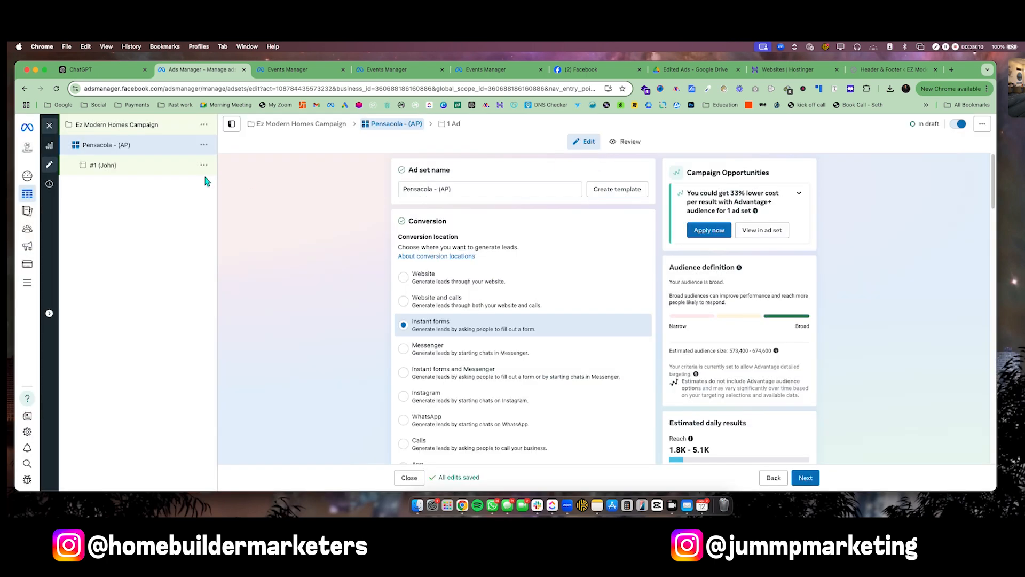
# Duplicate ad #1 into four copies within the existing Pensacola - (AP) ad set of the Ez Modern Homes Campaign.
pyautogui.click(204, 166)
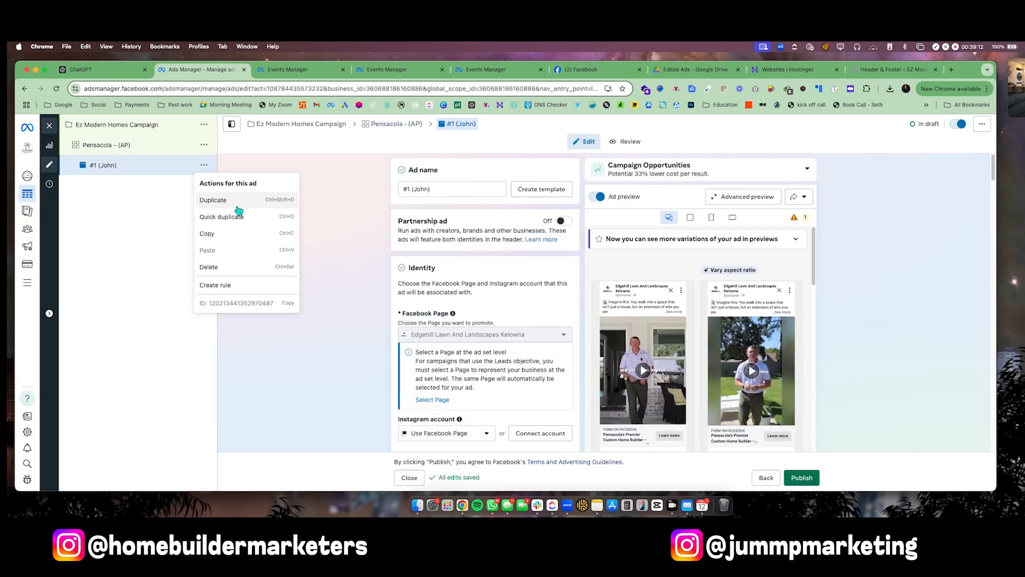
pyautogui.click(242, 201)
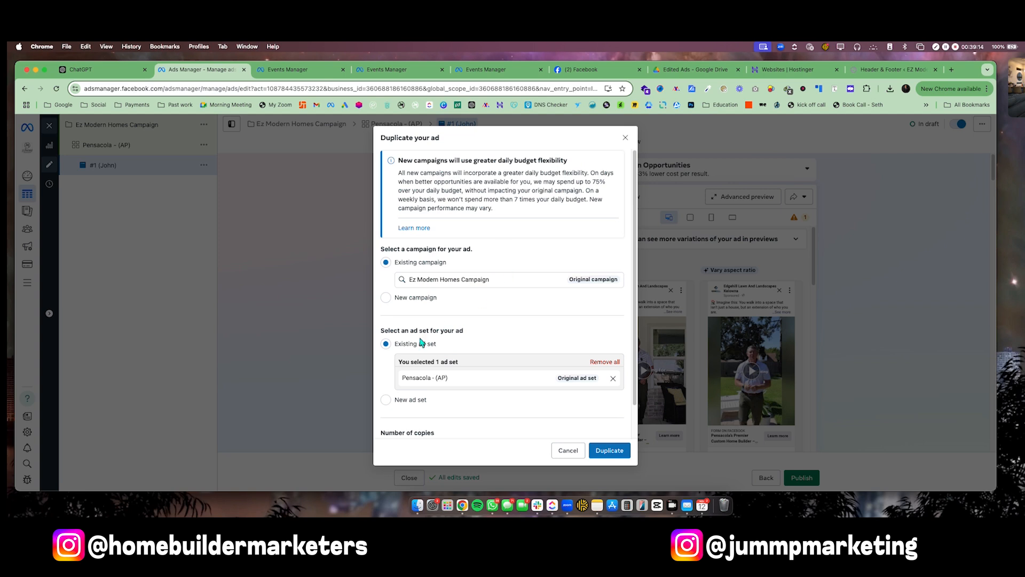
pyautogui.scroll(-2, 460, 378)
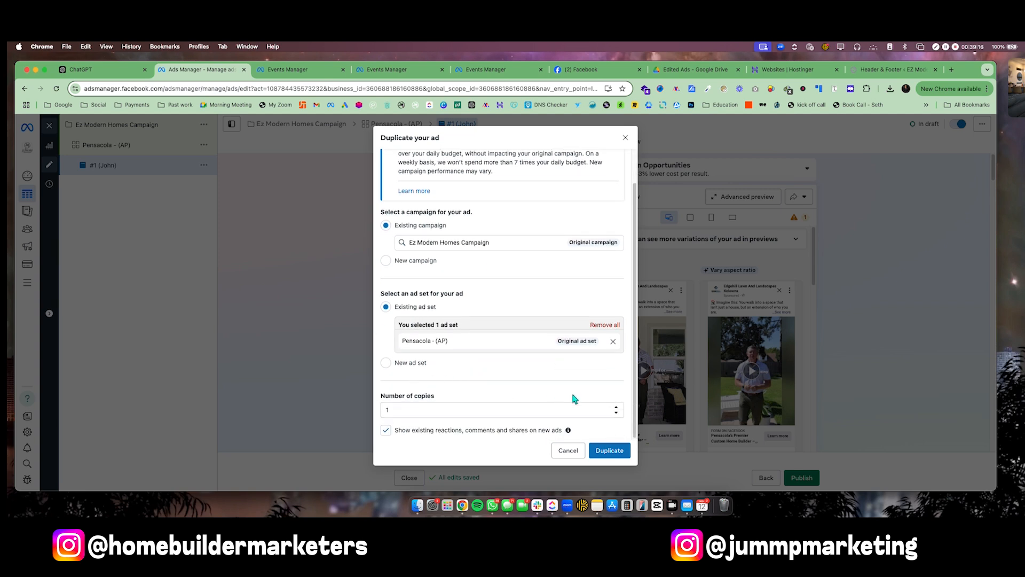
pyautogui.doubleClick(618, 408)
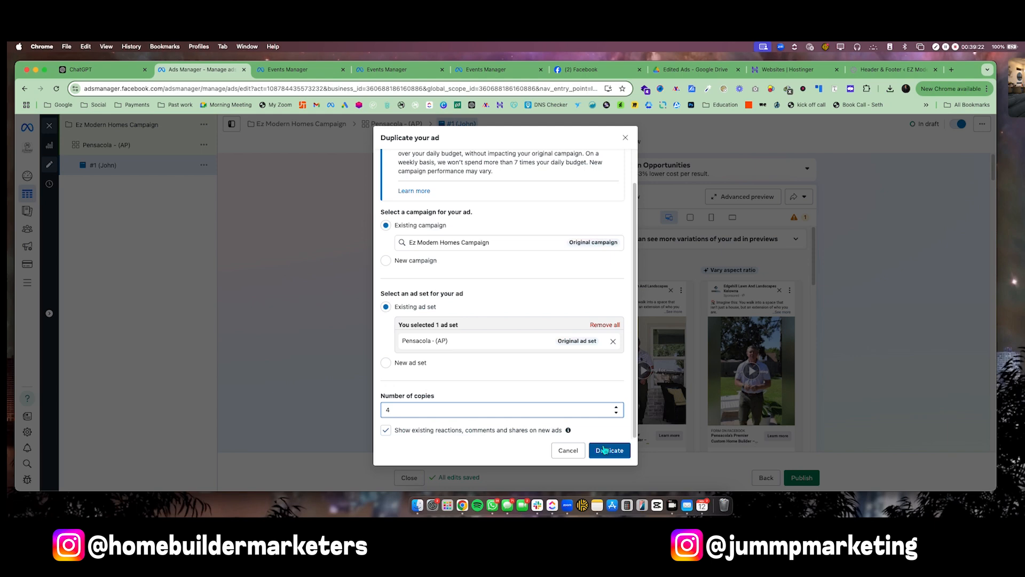
pyautogui.click(605, 449)
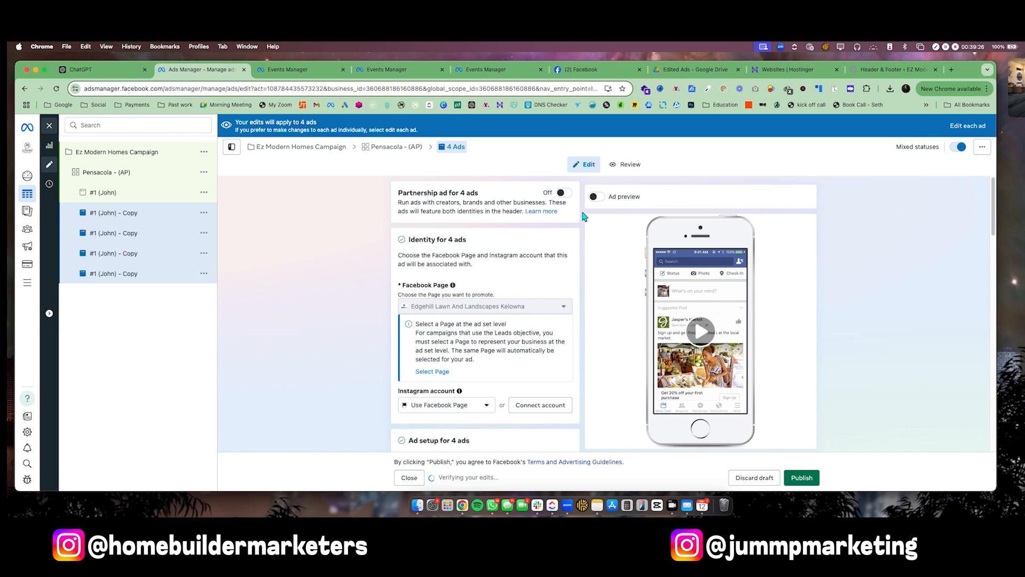
# Renumber the first ad copy as #2 and remove the "- Copy" suffix, keeping the name in parentheses.
pyautogui.click(153, 219)
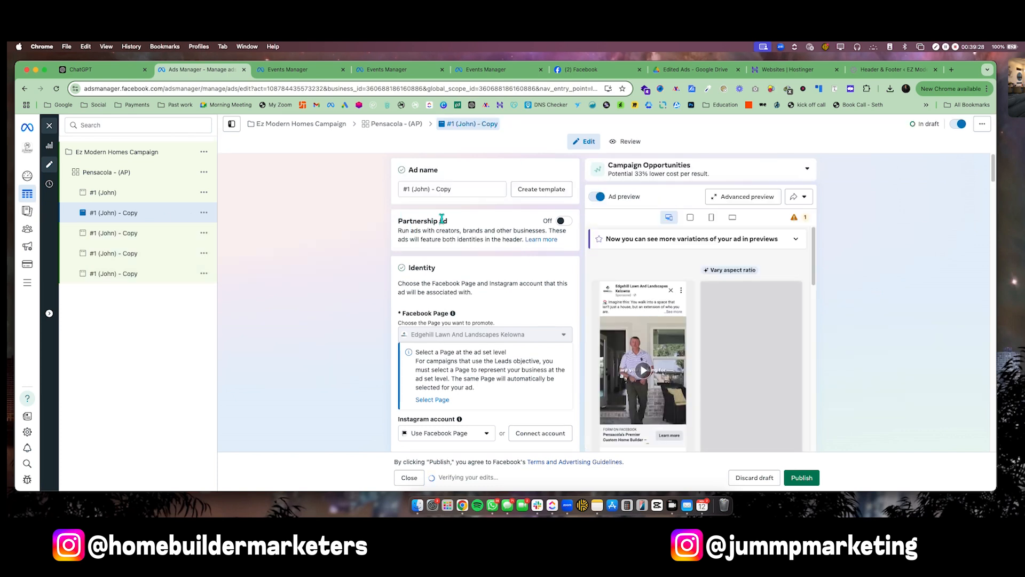
pyautogui.click(412, 190)
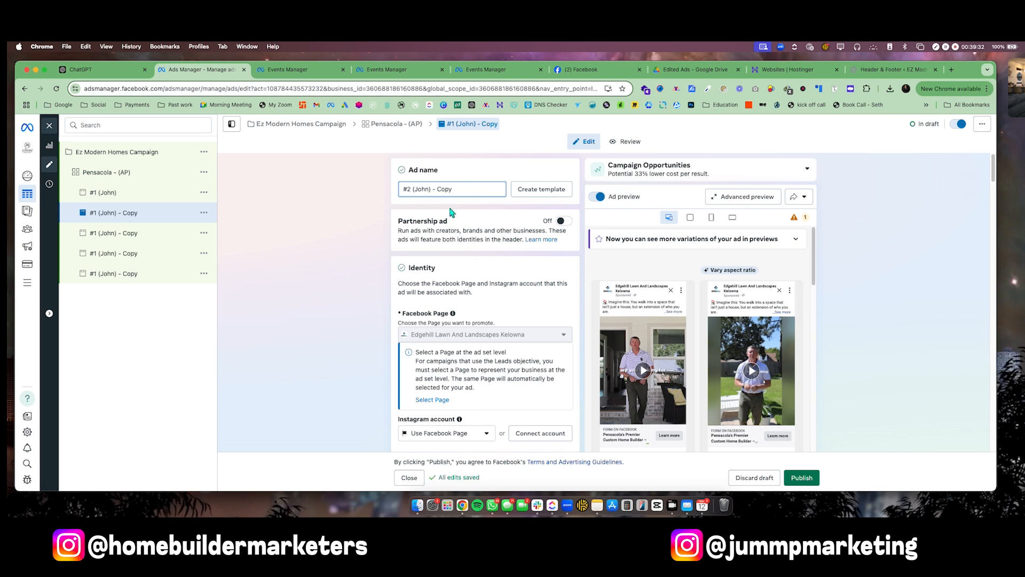
pyautogui.click(475, 189)
pyautogui.press('BackSpace')
pyautogui.press('BackSpace')
pyautogui.press('BackSpace')
pyautogui.press('BackSpace')
pyautogui.press('BackSpace')
pyautogui.press('BackSpace')
pyautogui.press('BackSpace')
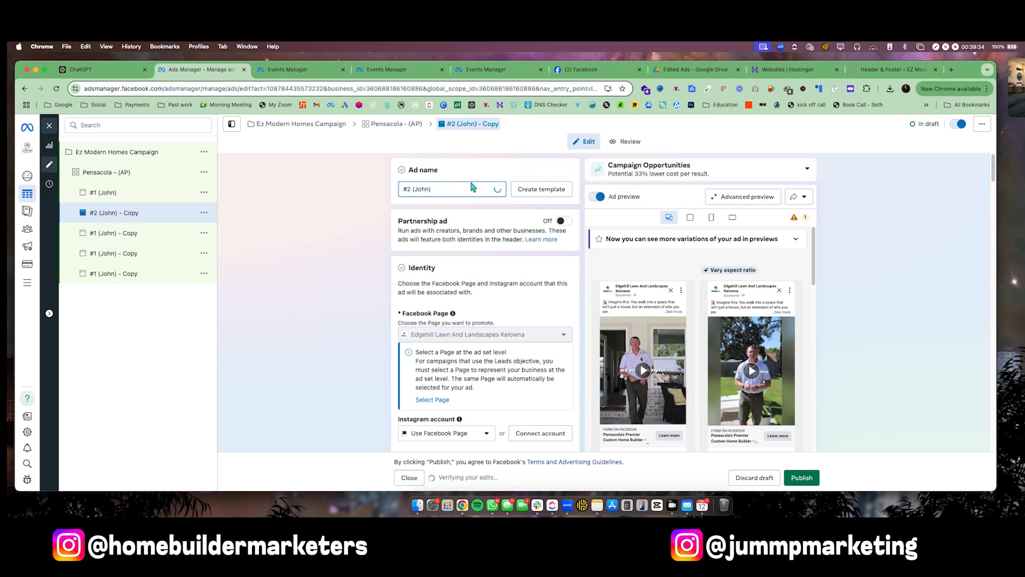
# Remove the existing media from ad #2 and open the media selection for adding a new video.
pyautogui.scroll(-4, 464, 334)
pyautogui.scroll(-4, 451, 352)
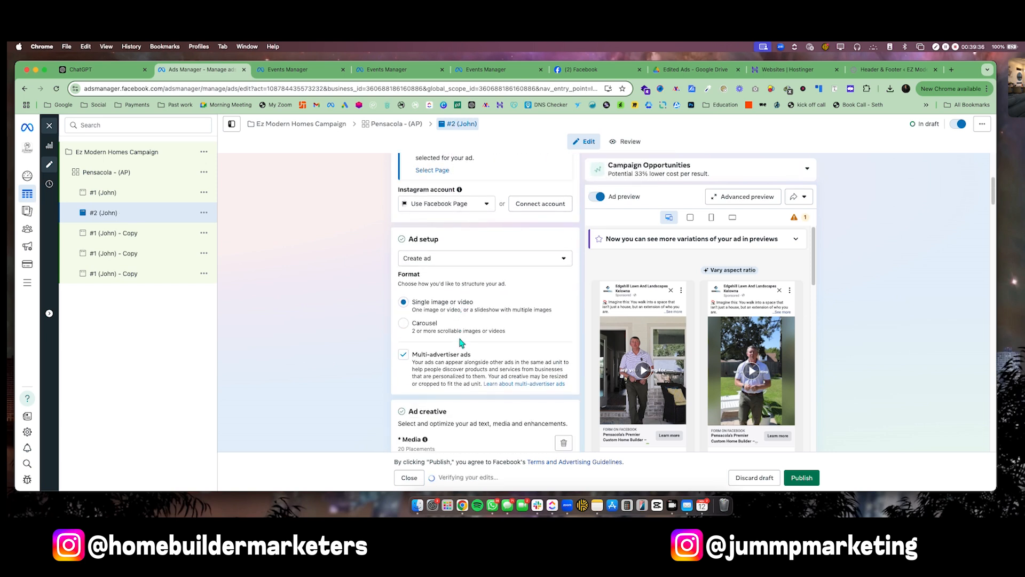
pyautogui.click(563, 314)
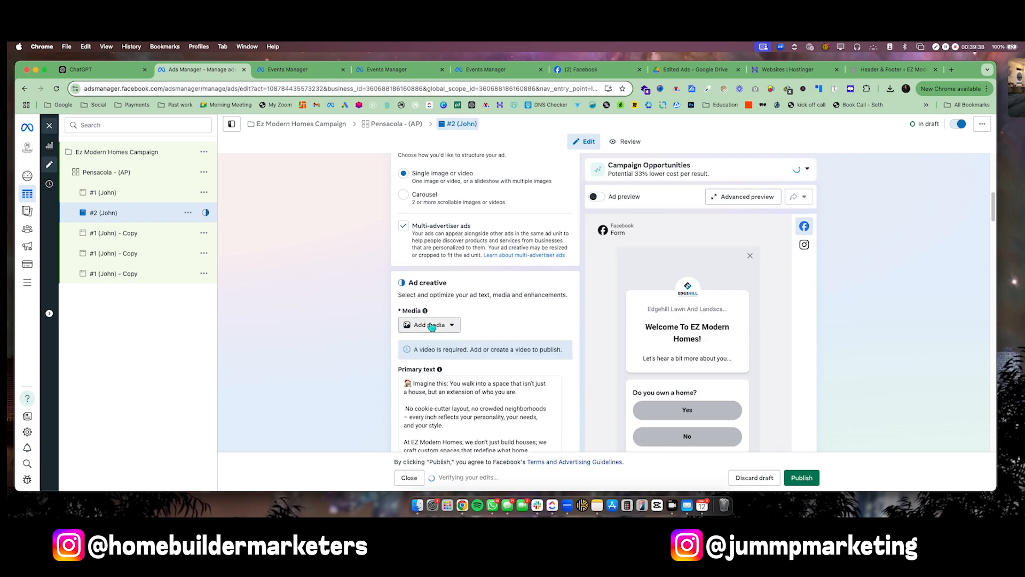
pyautogui.click(430, 324)
pyautogui.click(430, 369)
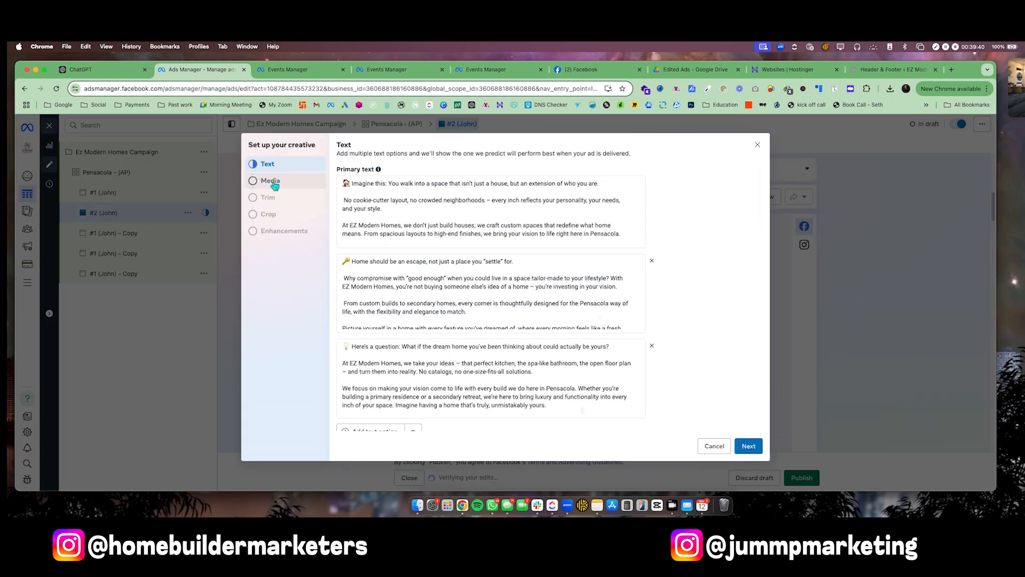
pyautogui.click(273, 181)
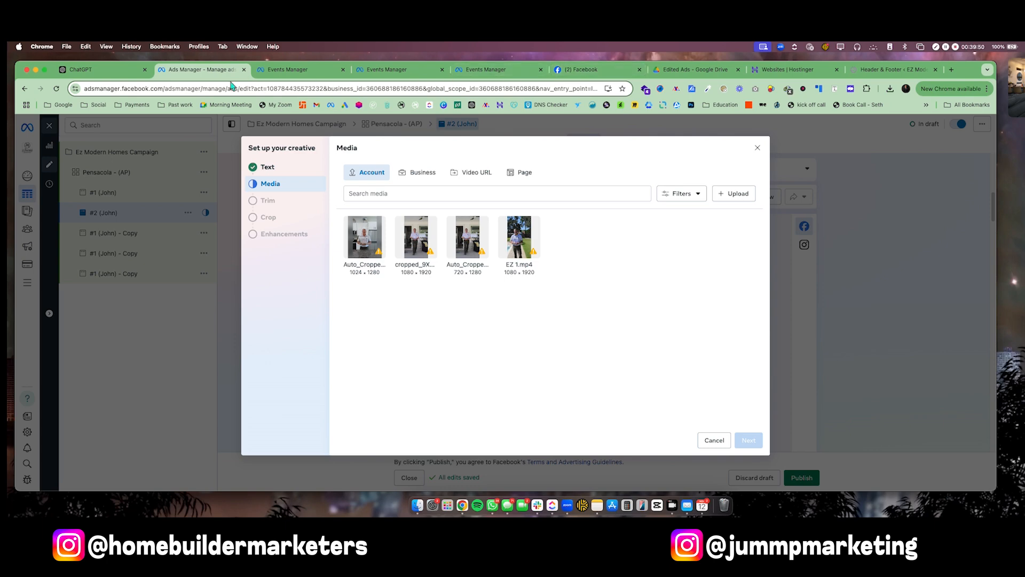
# Upload EZ 2.mp4 from the browser's recent downloads into the account media for ad #2.
pyautogui.click(695, 69)
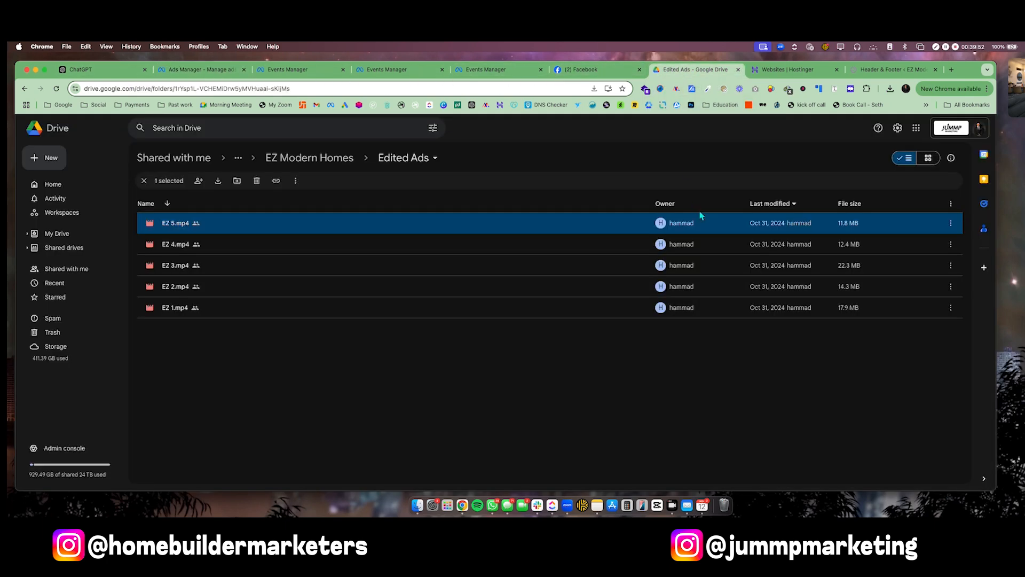
pyautogui.click(907, 88)
pyautogui.click(889, 89)
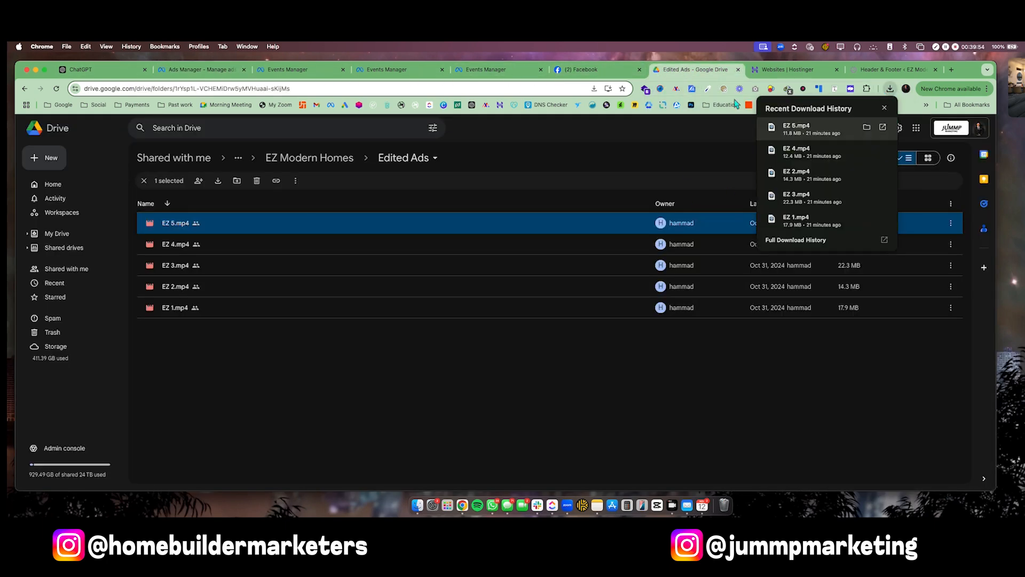
pyautogui.click(240, 71)
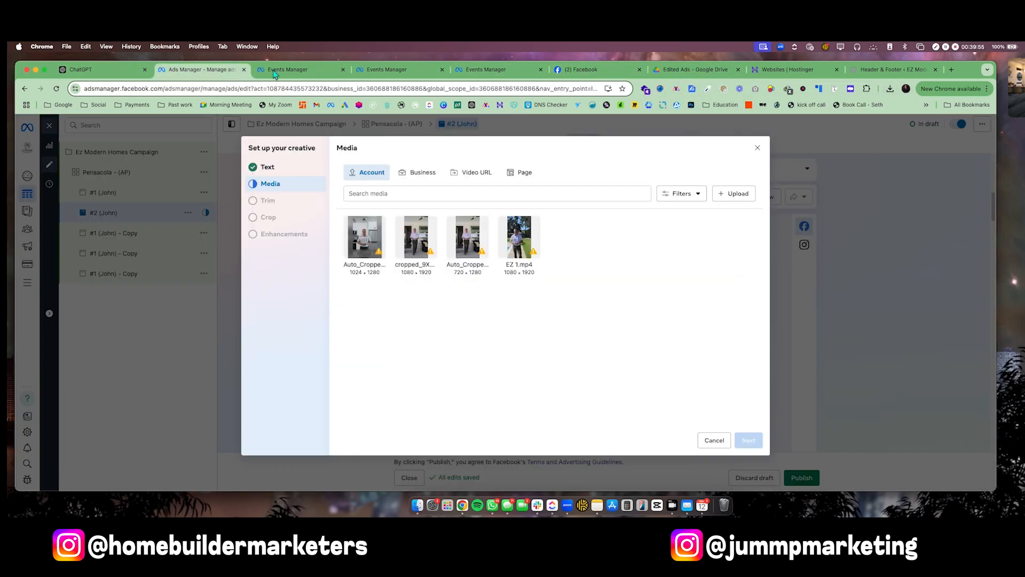
pyautogui.click(889, 90)
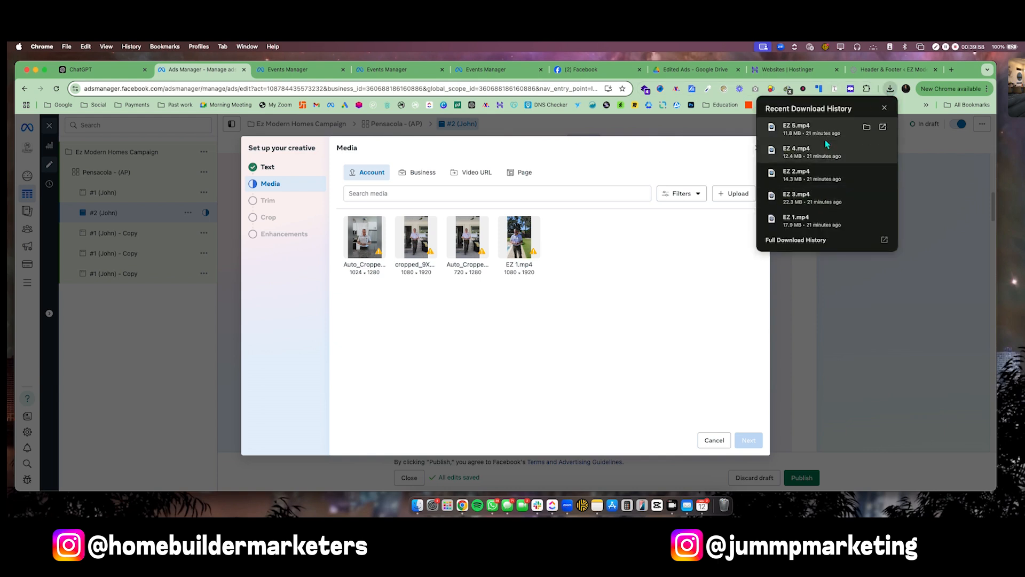
pyautogui.moveTo(801, 174); pyautogui.dragTo(689, 283)
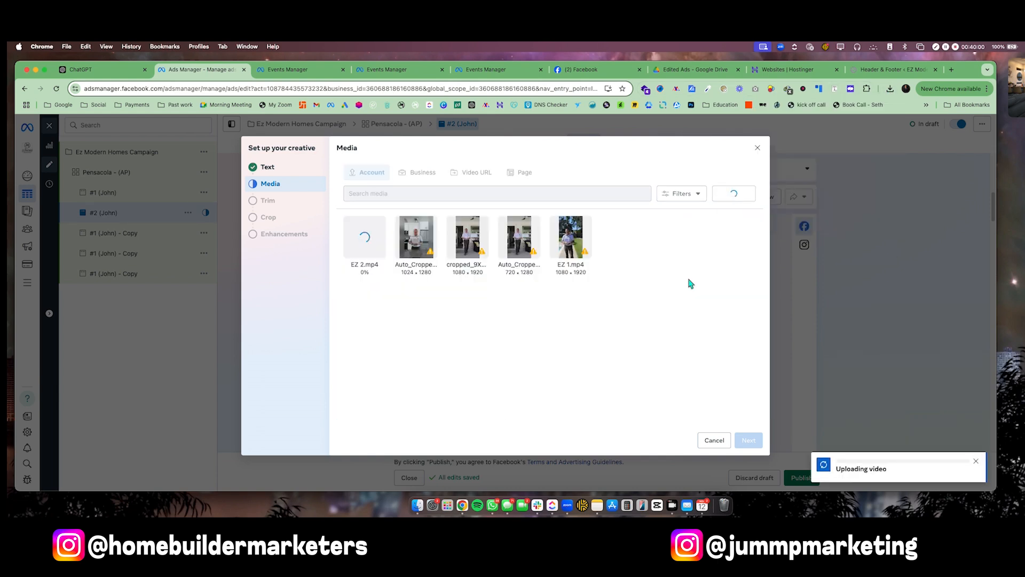
# Crop EZ 2.mp4 to 9:16 for Stories and Reels and finish the ad creative with the default Advantage+ enhancements.
pyautogui.click(748, 440)
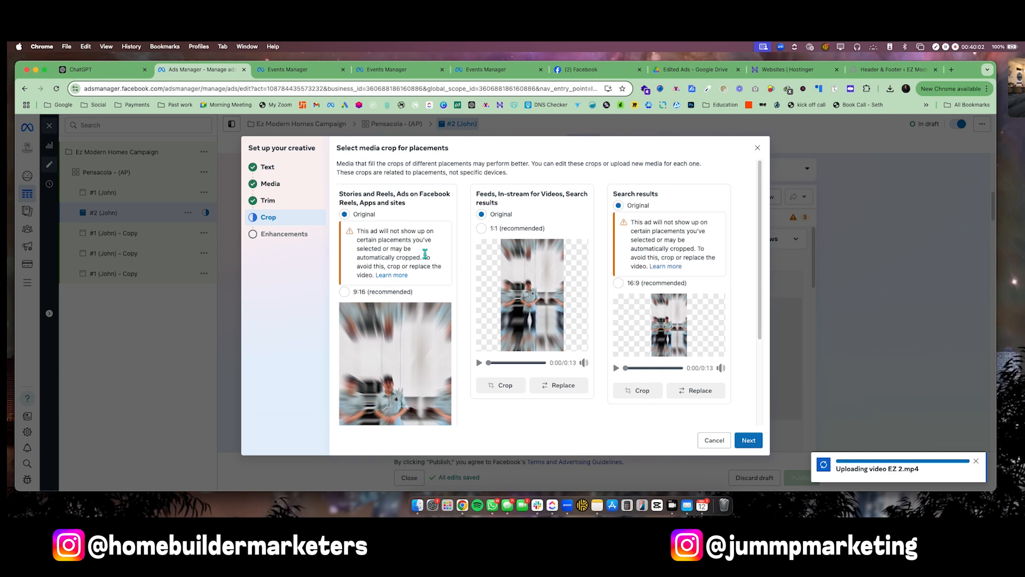
pyautogui.click(413, 291)
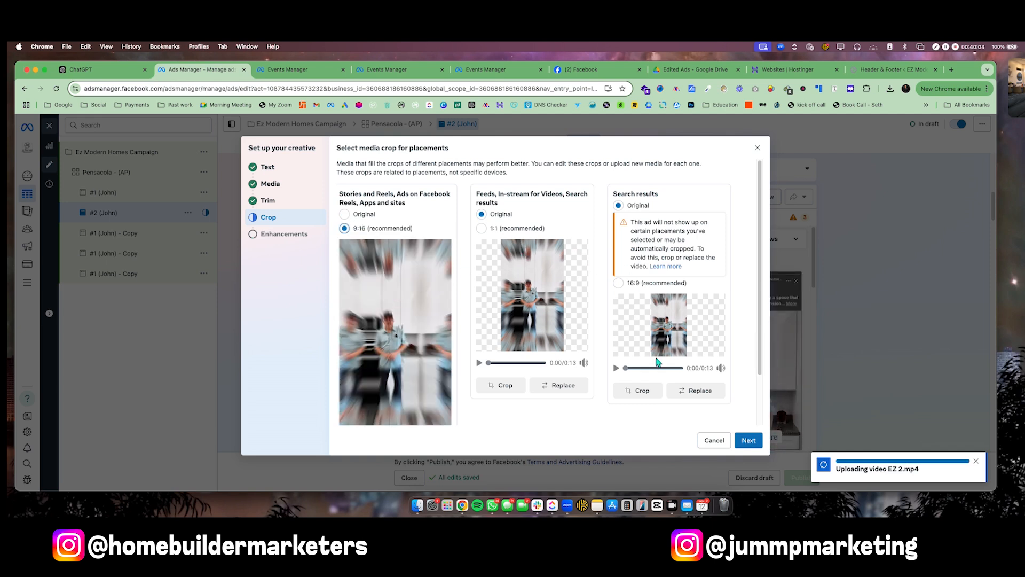
pyautogui.click(756, 440)
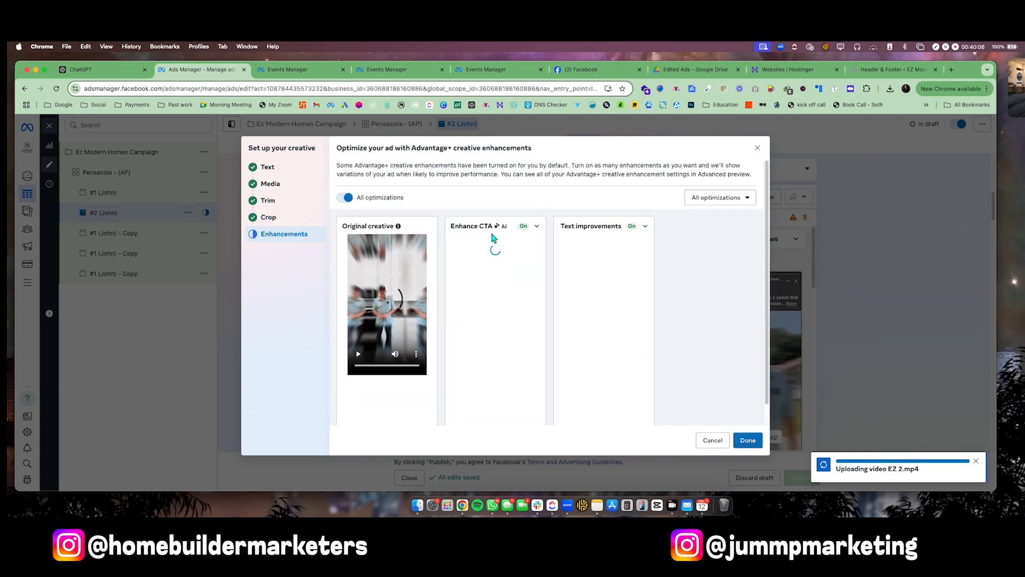
pyautogui.click(761, 439)
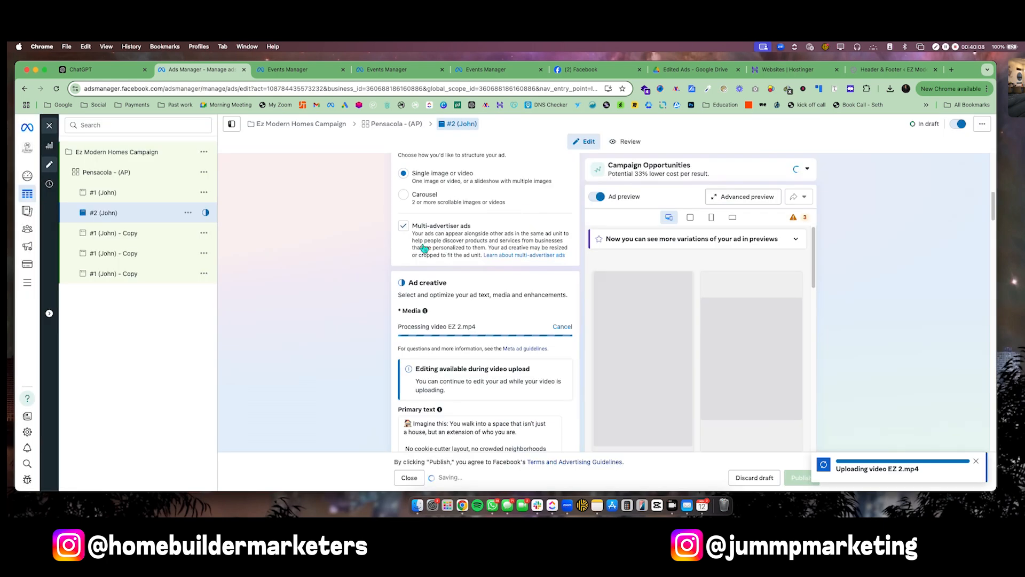
# Rename the ad that uses EZ 2.mp4 as #1, followed by its presenter's first name in parentheses.
pyautogui.scroll(8, 323, 243)
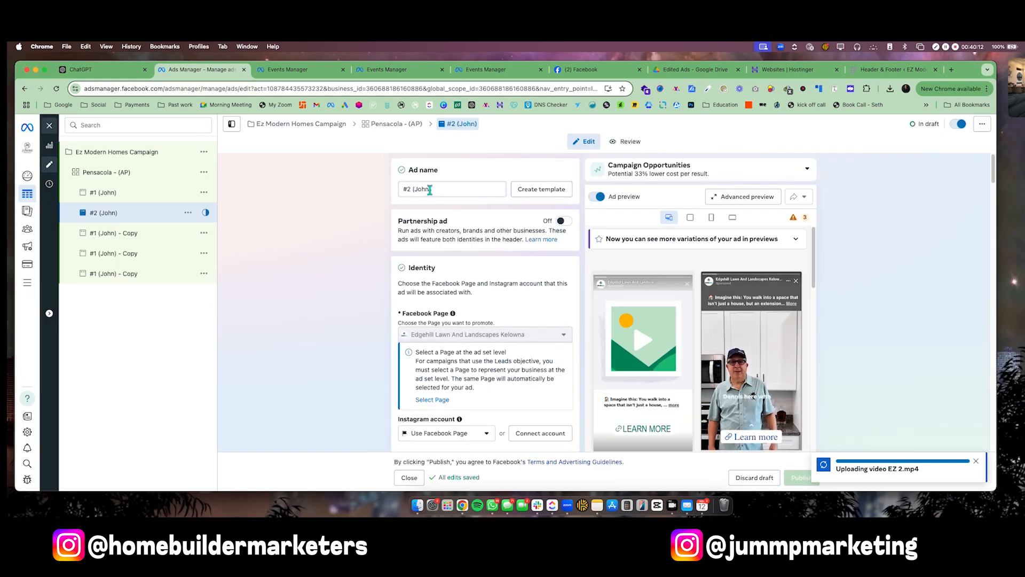
pyautogui.moveTo(429, 190); pyautogui.dragTo(396, 195)
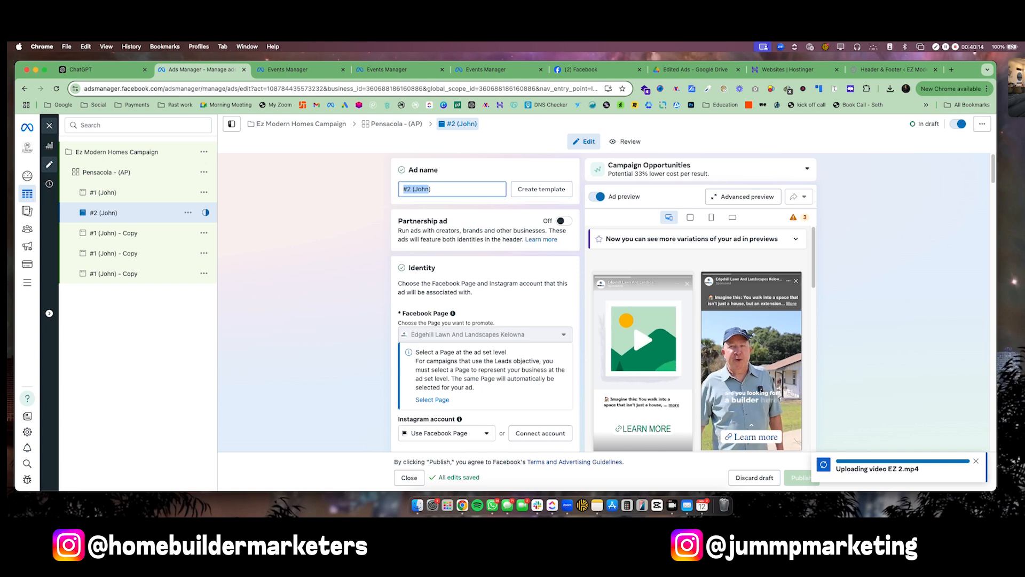
pyautogui.write('#1 (')
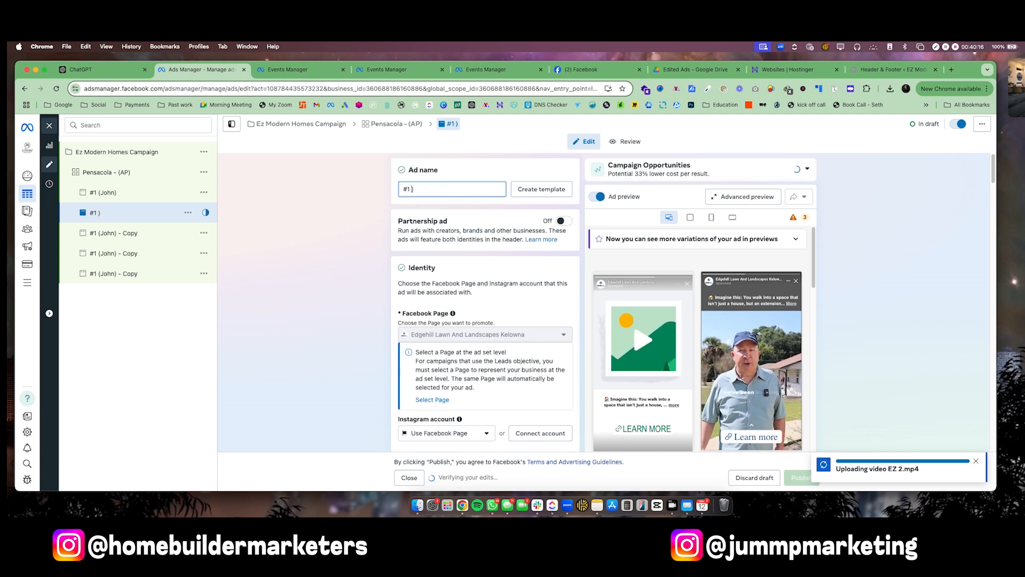
pyautogui.write('Dennis')
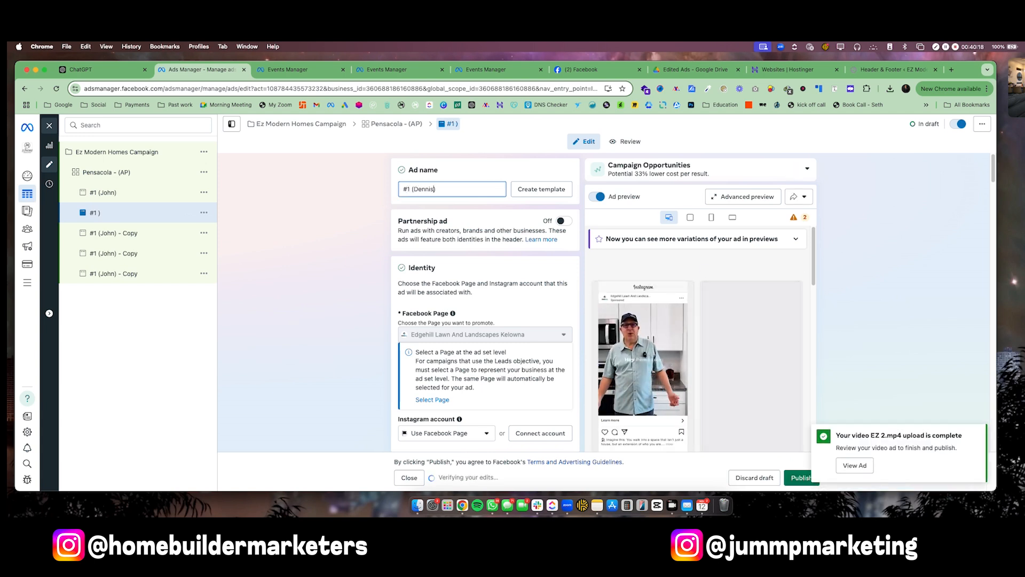
# Preview EZ 3.mp4 from the recent downloads and rename the third ad as #1 (Both).
pyautogui.click(154, 234)
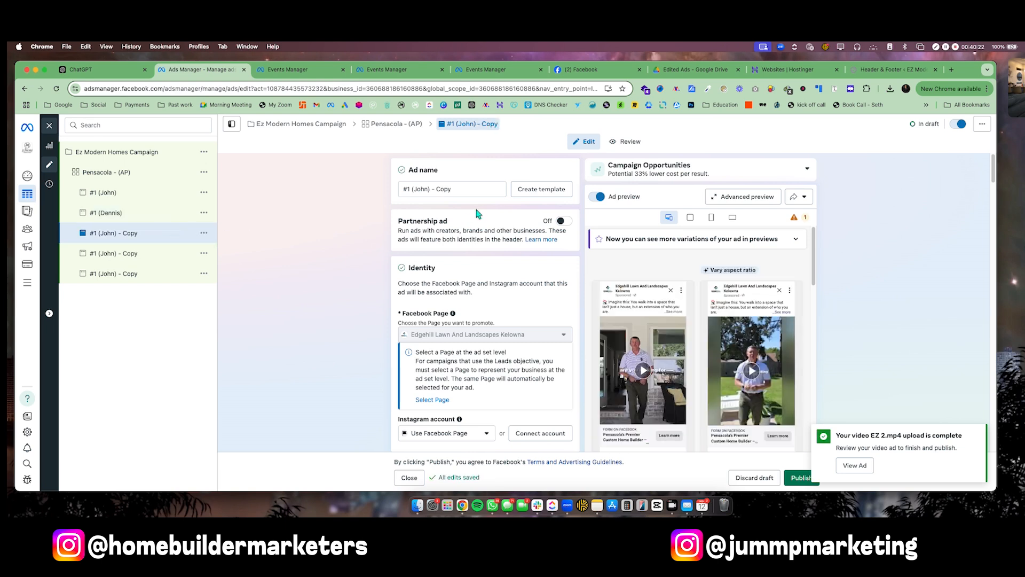
pyautogui.click(889, 89)
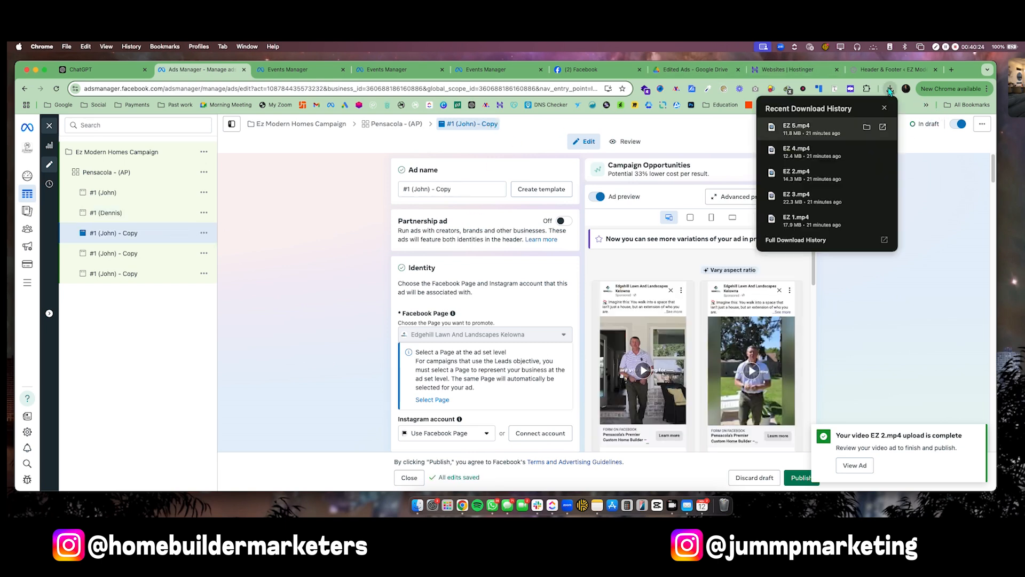
pyautogui.click(804, 195)
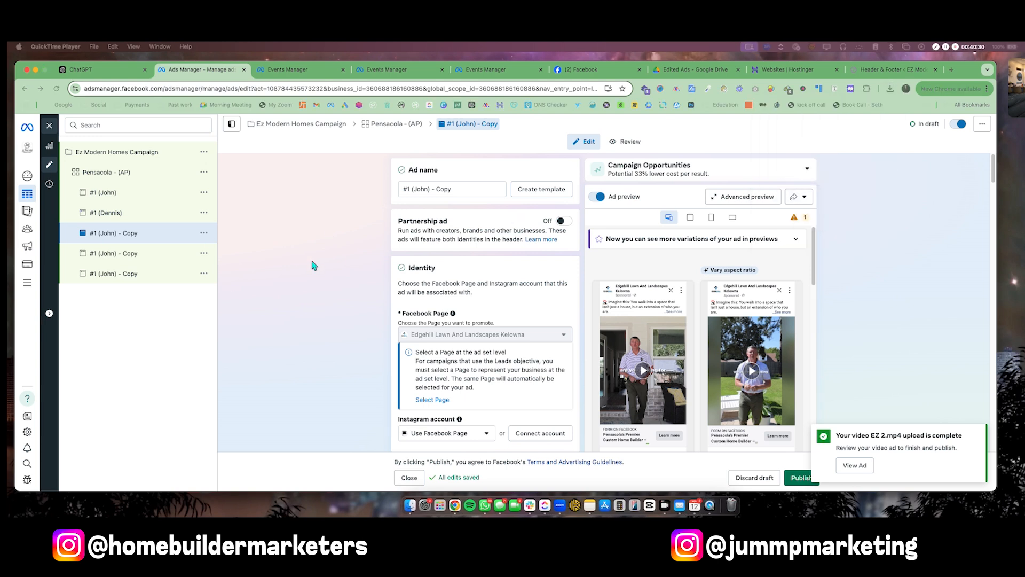
pyautogui.moveTo(483, 194); pyautogui.dragTo(411, 193)
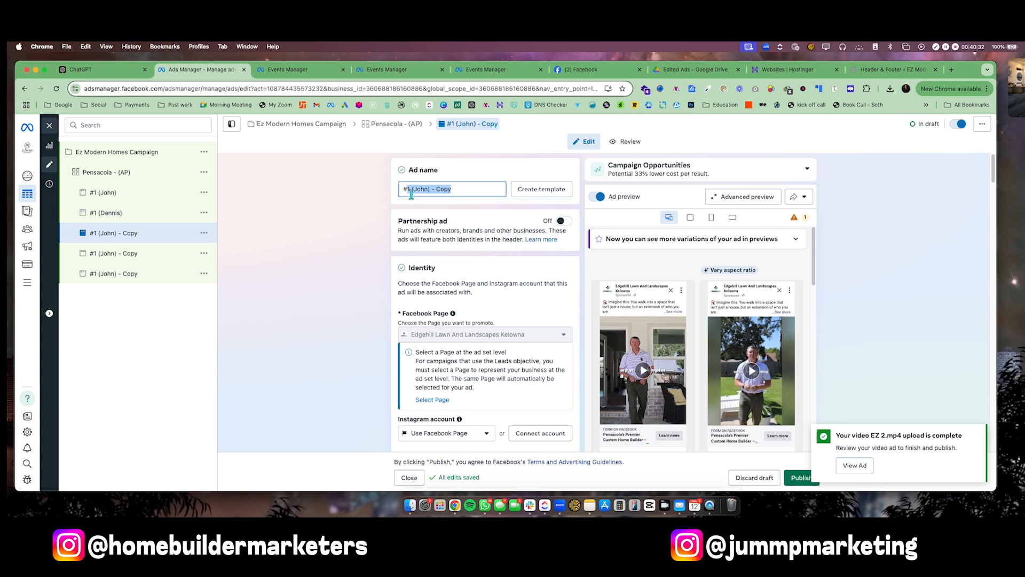
pyautogui.write('(Both')
pyautogui.scroll(-10, 486, 374)
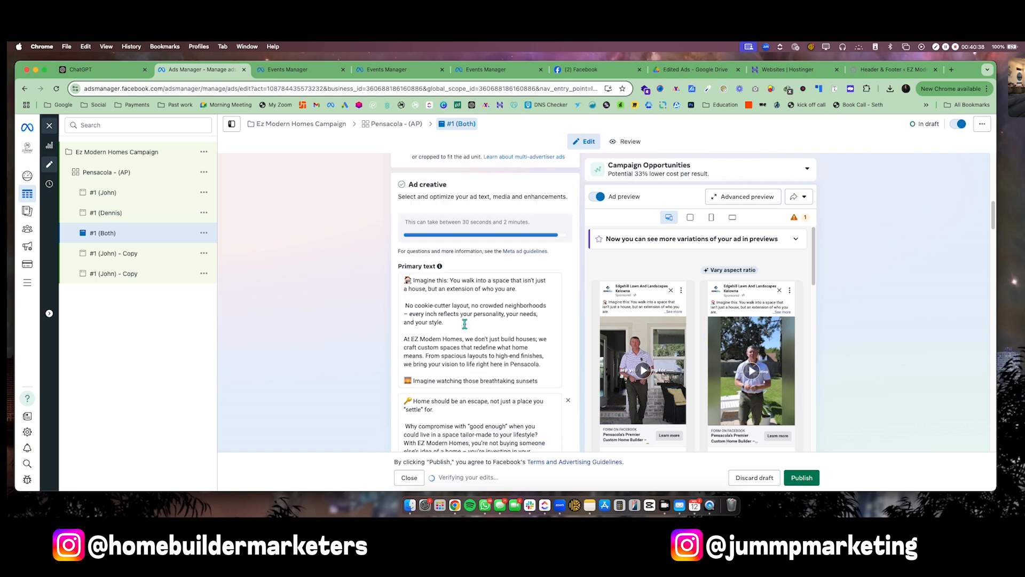
pyautogui.scroll(-1, 465, 323)
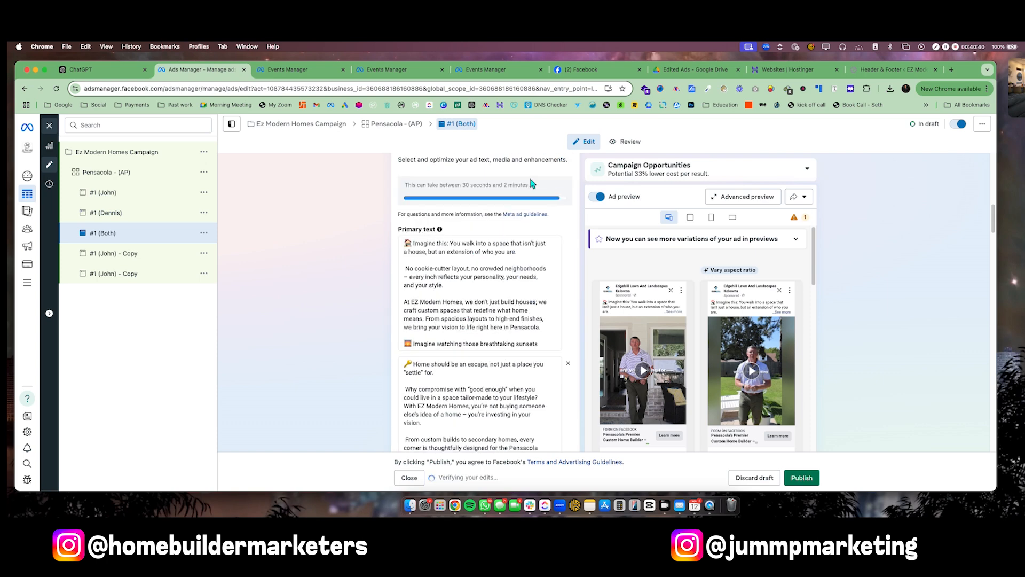
# Renumber the fourth ad as #2 and remove its "- Copy" suffix, keeping the name in parentheses.
pyautogui.click(123, 255)
pyautogui.click(111, 275)
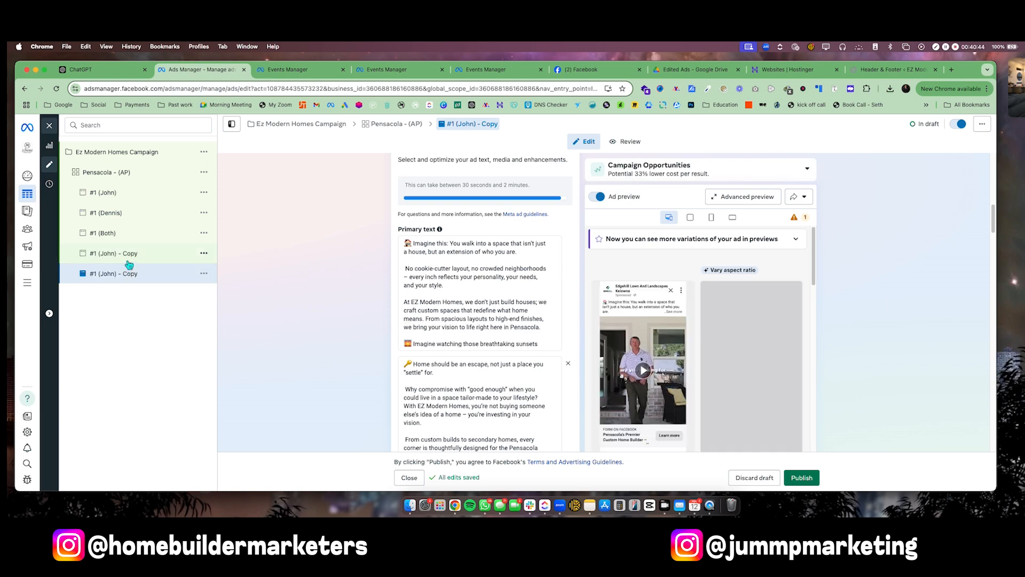
pyautogui.scroll(5, 403, 193)
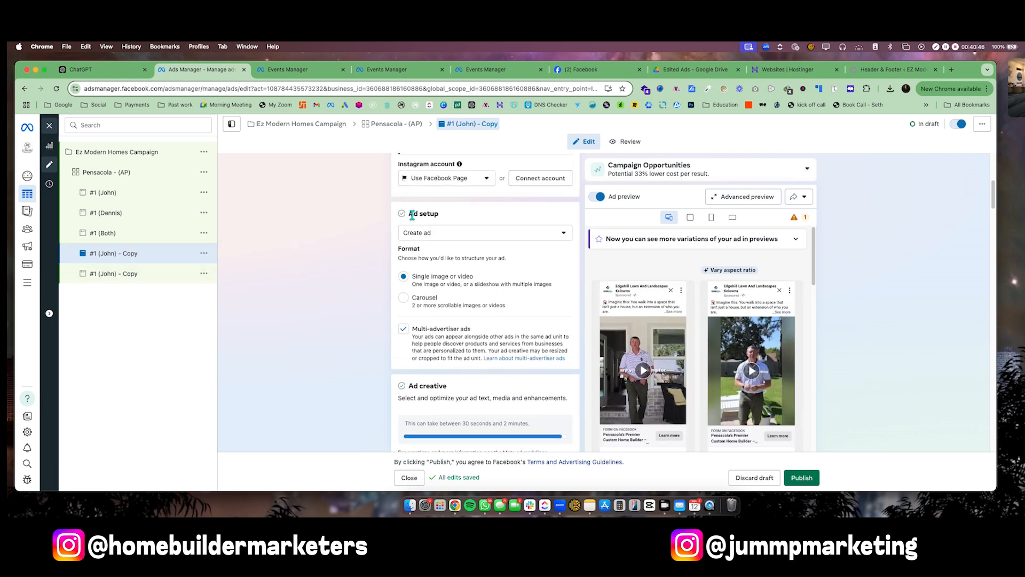
pyautogui.scroll(5, 414, 215)
pyautogui.click(411, 193)
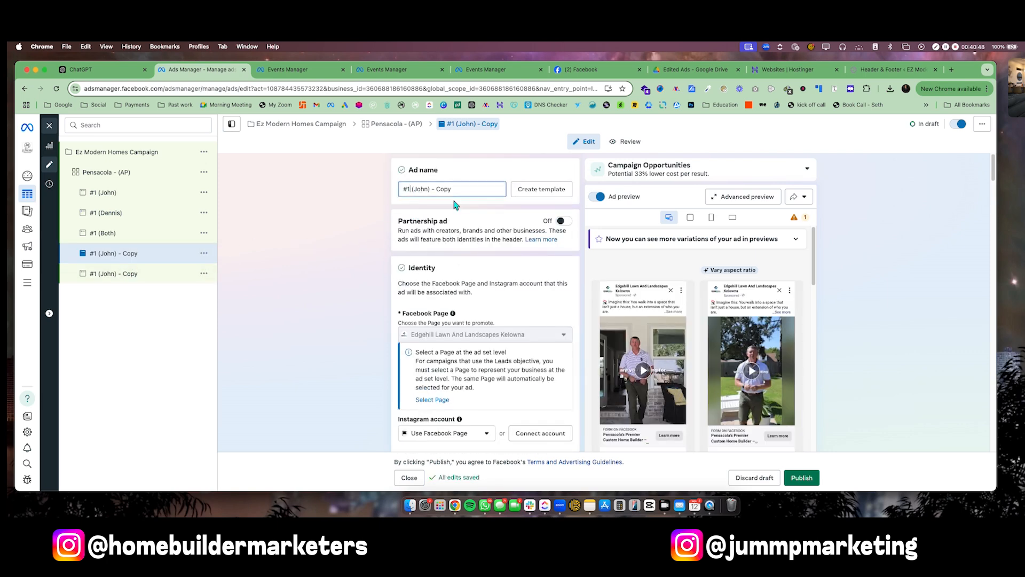
pyautogui.press('BackSpace')
pyautogui.write('2')
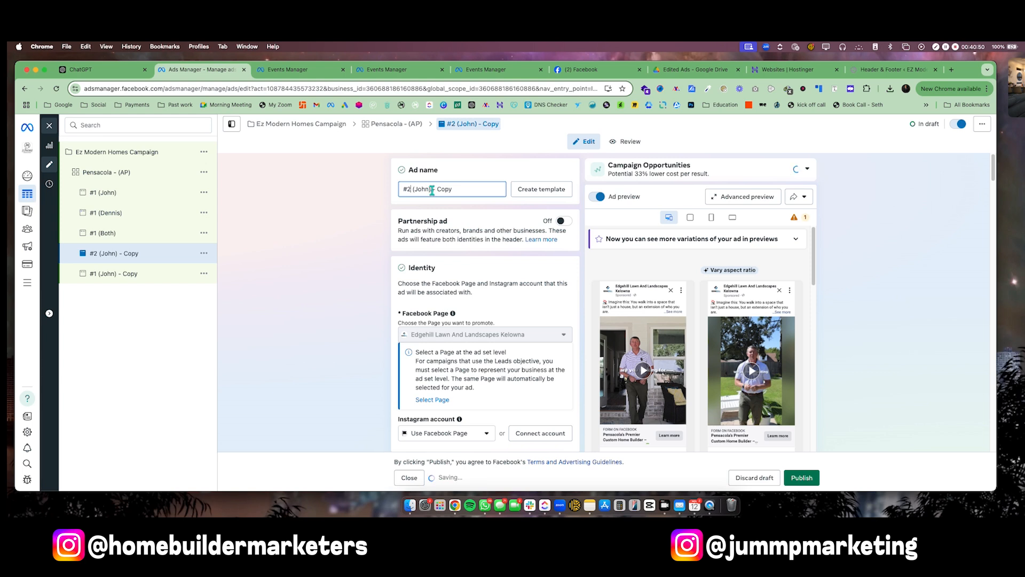
pyautogui.moveTo(431, 189); pyautogui.dragTo(486, 193)
pyautogui.press('BackSpace')
pyautogui.click(326, 221)
# Rename the fifth ad as #2, followed by the second presenter's first name in parentheses.
pyautogui.click(124, 273)
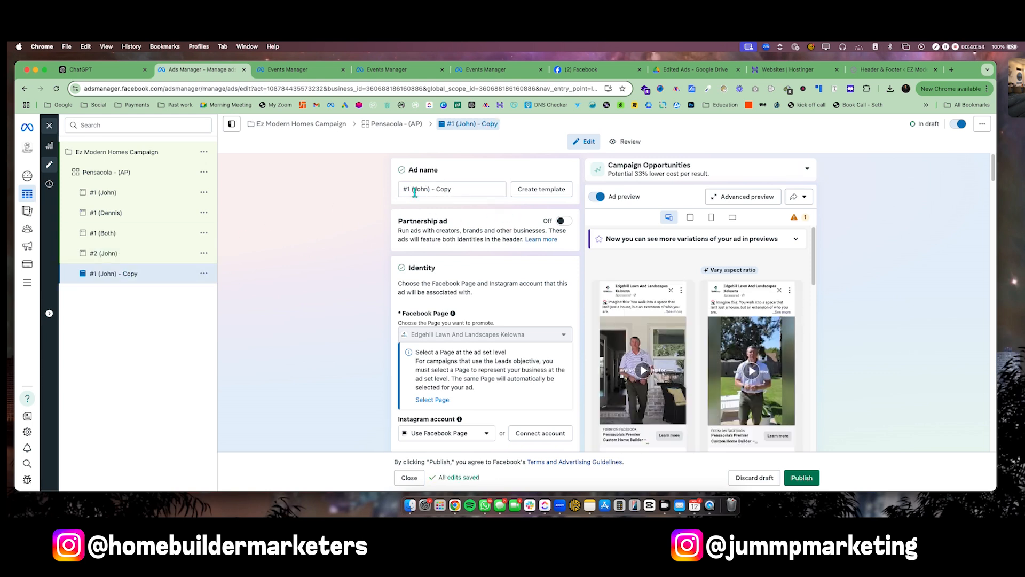
pyautogui.moveTo(413, 189); pyautogui.dragTo(461, 193)
pyautogui.write('(Dennis')
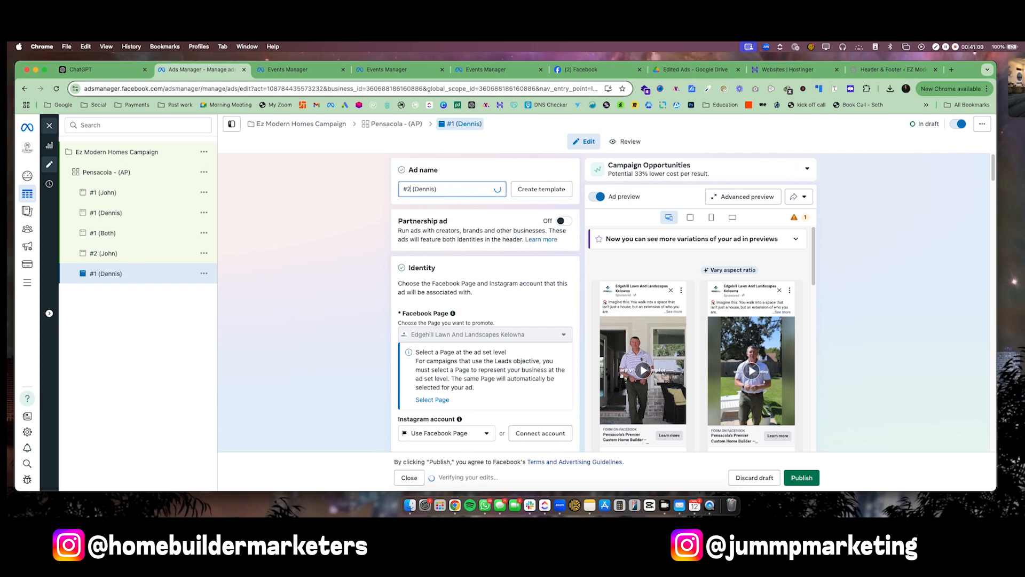
# Remove the existing media from the #1 (Both) ad and start adding a new video.
pyautogui.scroll(-10, 481, 294)
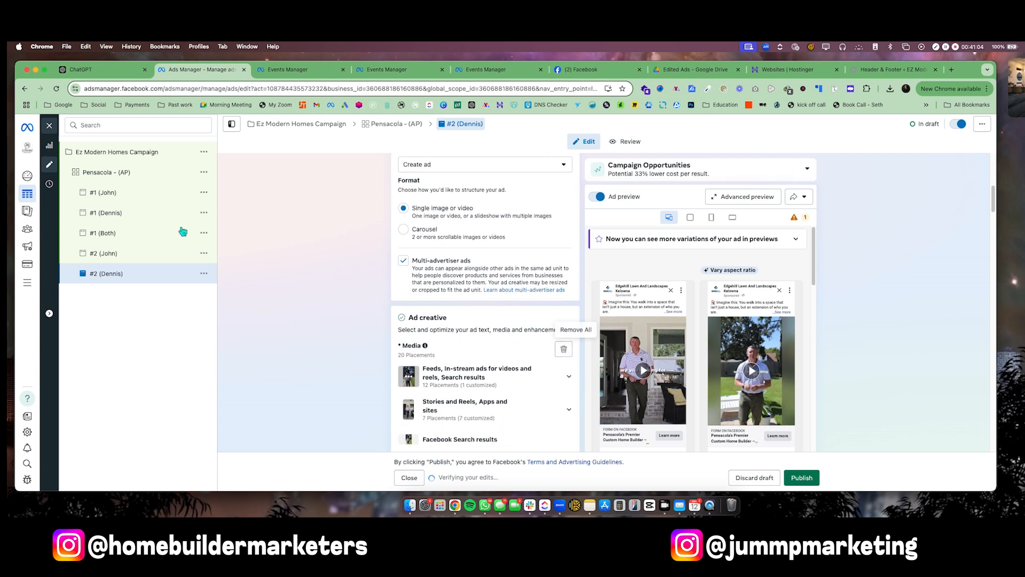
pyautogui.click(122, 234)
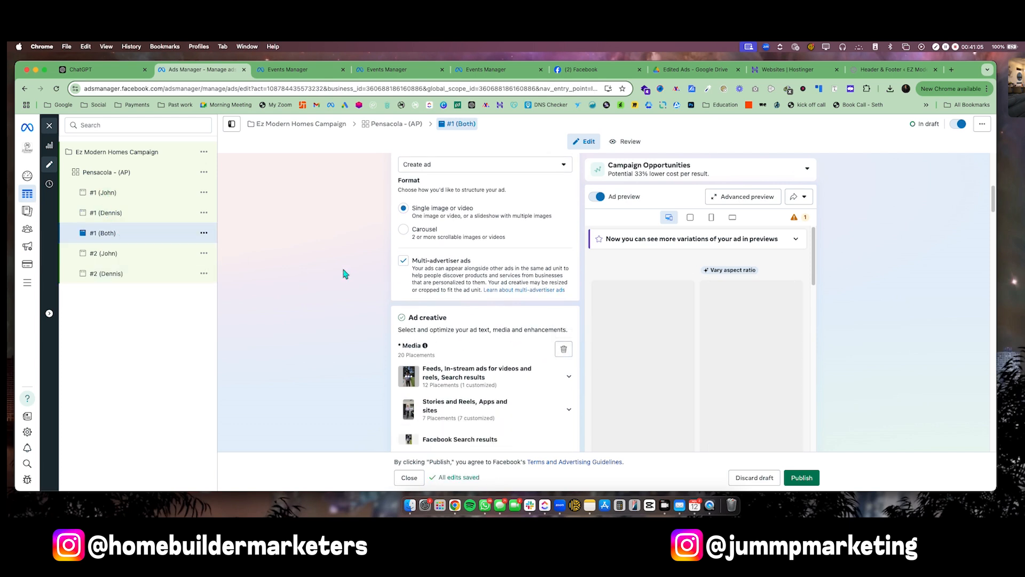
pyautogui.click(564, 349)
pyautogui.click(448, 360)
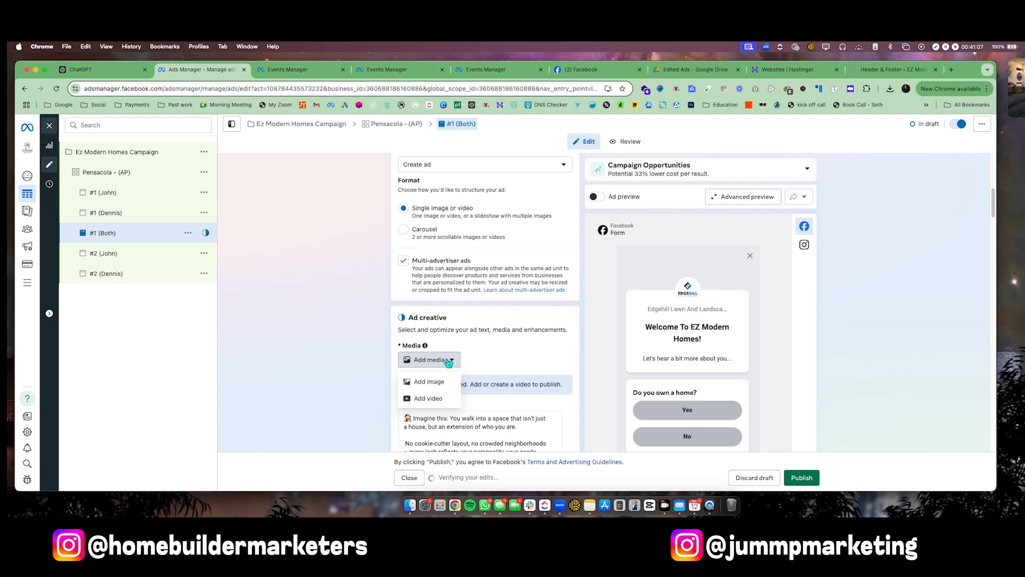
pyautogui.click(427, 398)
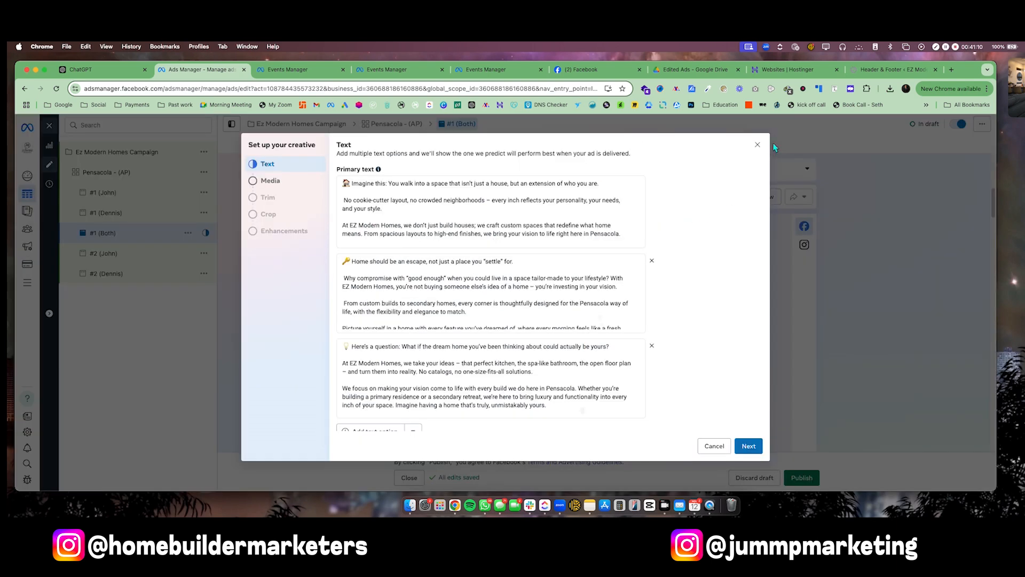
# Upload EZ 3.mp4 from the browser's recent downloads into the account media for the #1 (Both) ad.
pyautogui.click(890, 89)
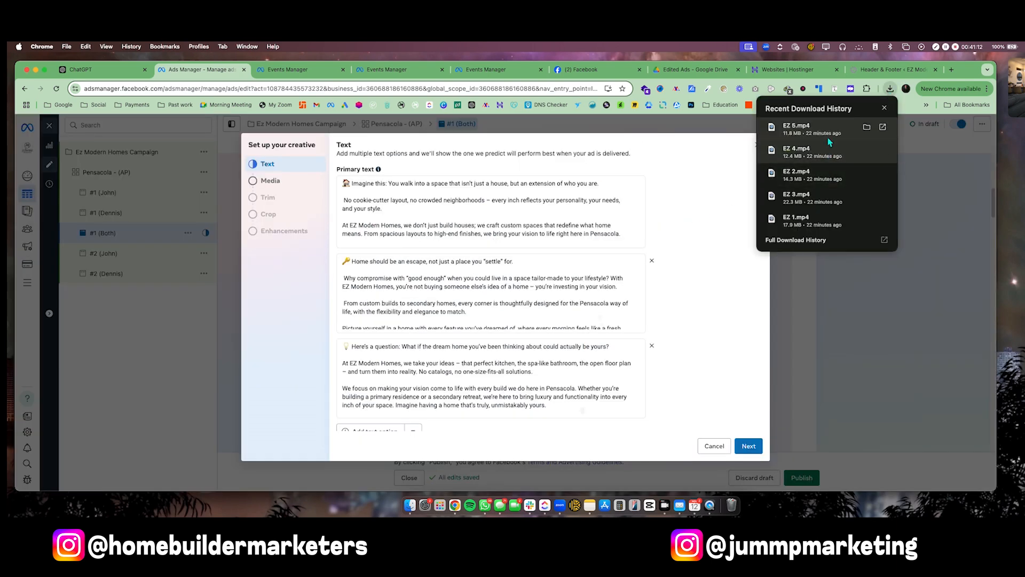
pyautogui.moveTo(467, 229); pyautogui.dragTo(862, 136)
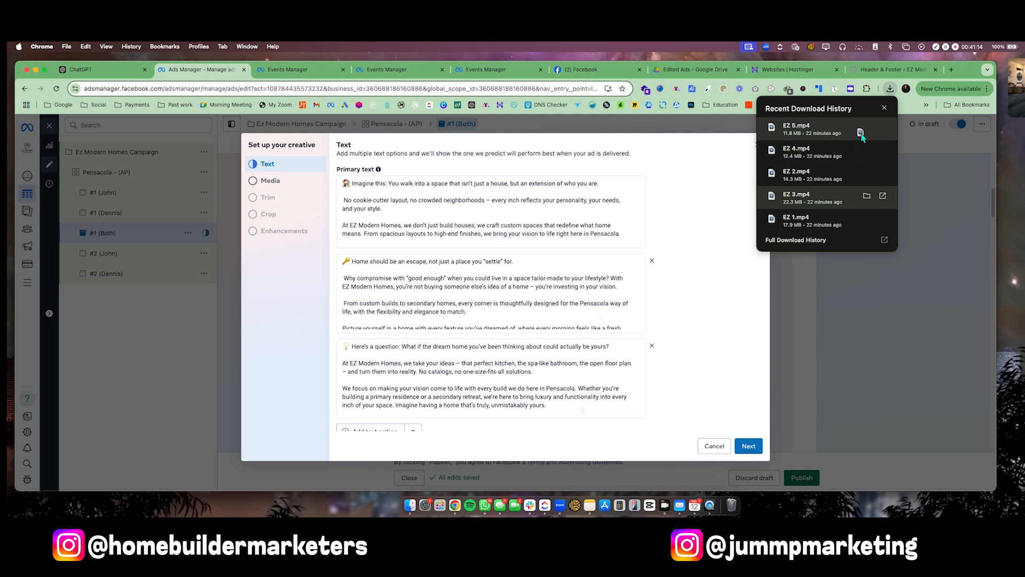
pyautogui.click(270, 181)
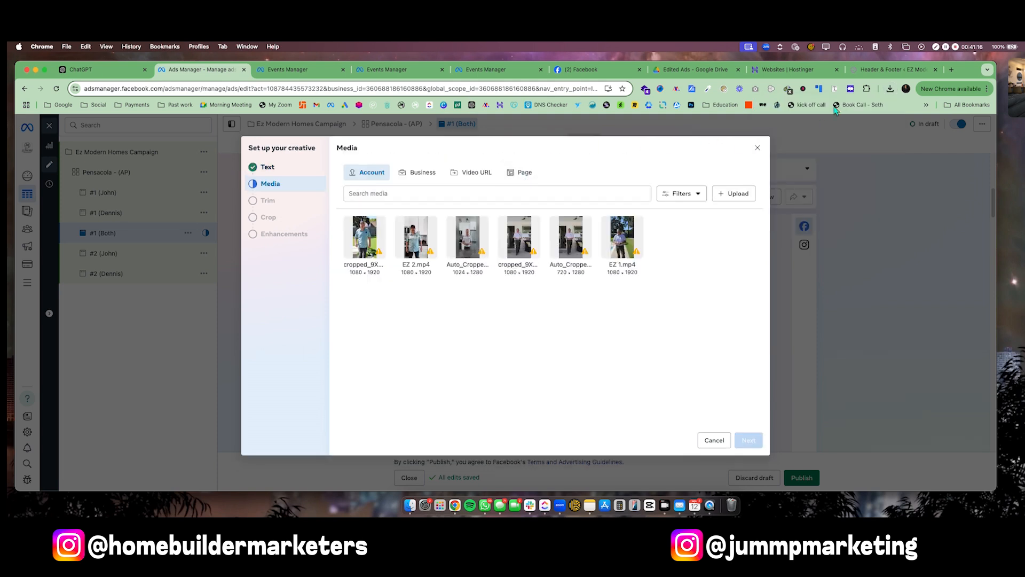
pyautogui.click(889, 89)
pyautogui.moveTo(819, 198); pyautogui.dragTo(589, 318)
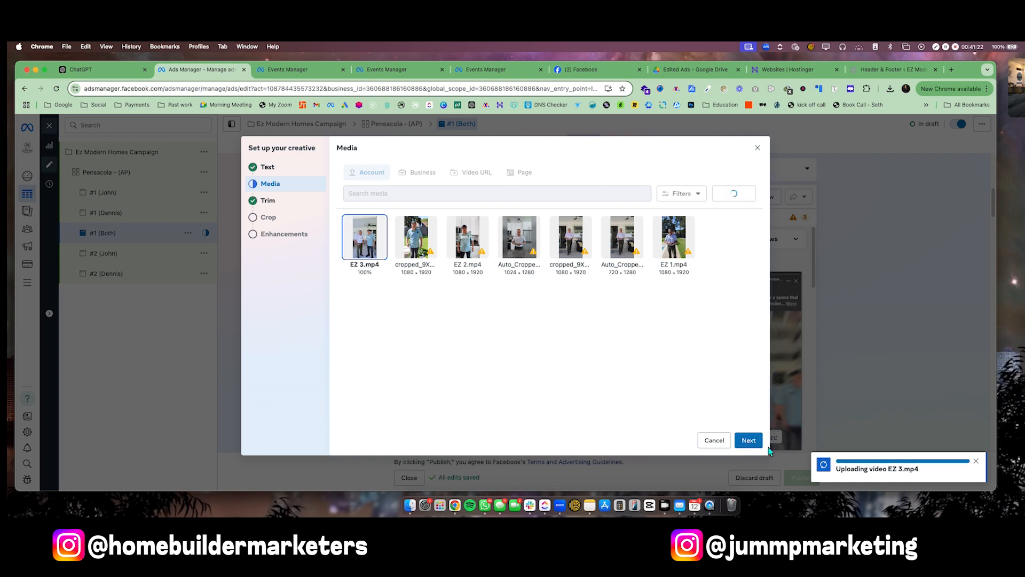
# Finish the #1 (Both) creative with EZ 3.mp4, keeping the original crops and the default Advantage+ enhancements.
pyautogui.click(749, 440)
pyautogui.click(749, 440)
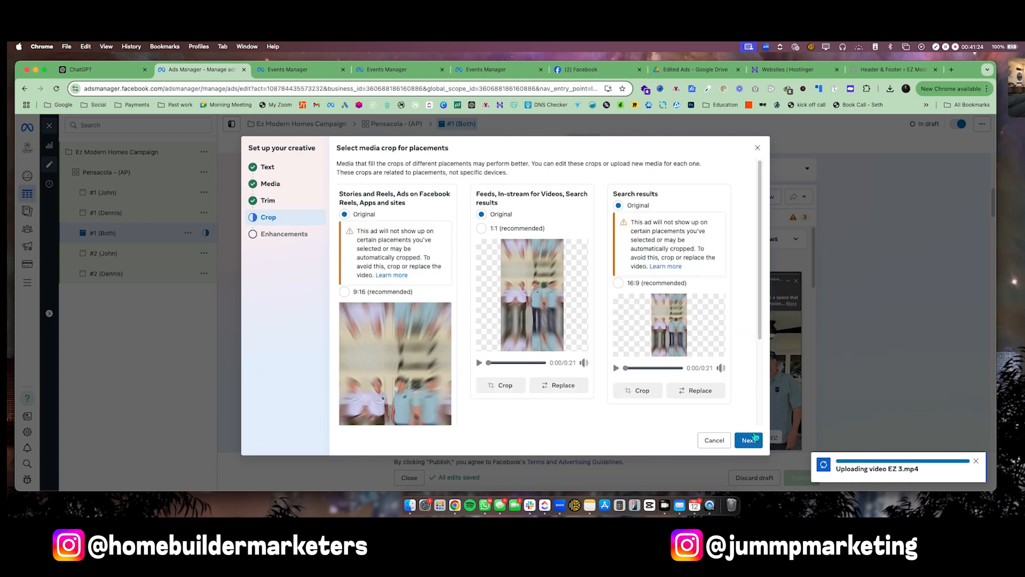
pyautogui.click(753, 439)
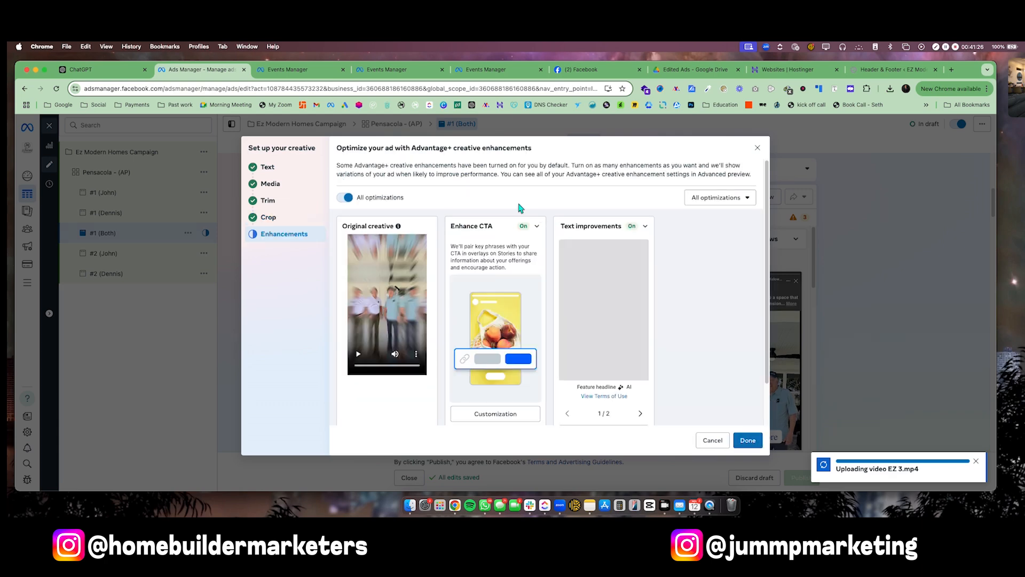
pyautogui.click(748, 440)
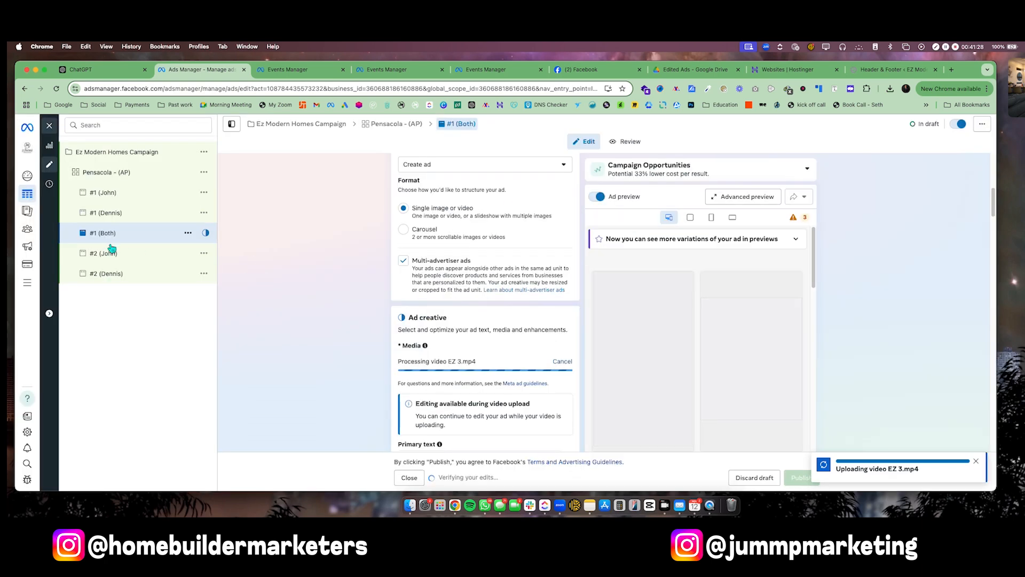
# Select the fourth ad and preview EZ 4.mp4 from the recent downloads to check who presents it.
pyautogui.click(128, 253)
pyautogui.scroll(-1, 476, 311)
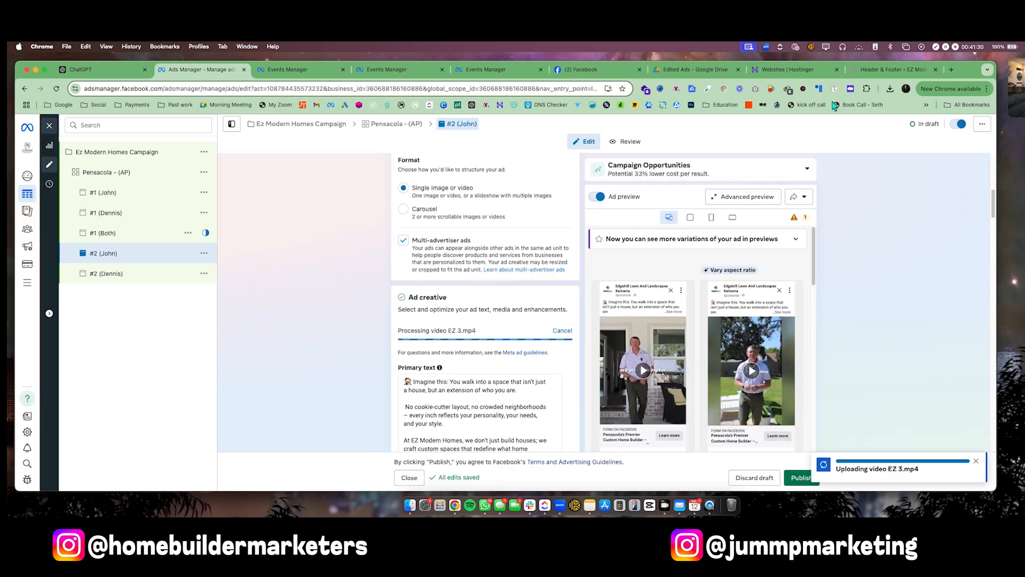
pyautogui.click(890, 90)
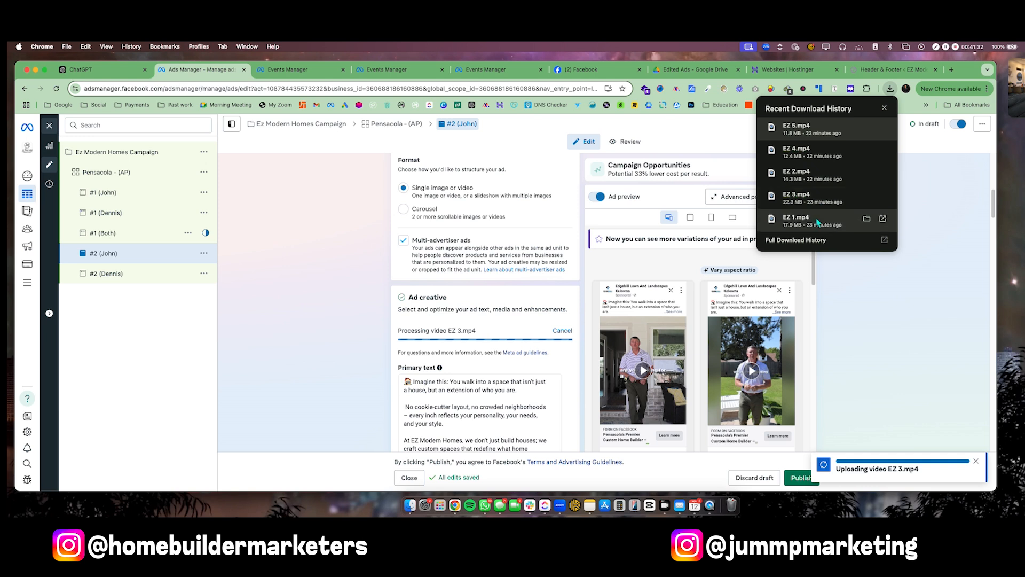
pyautogui.click(814, 151)
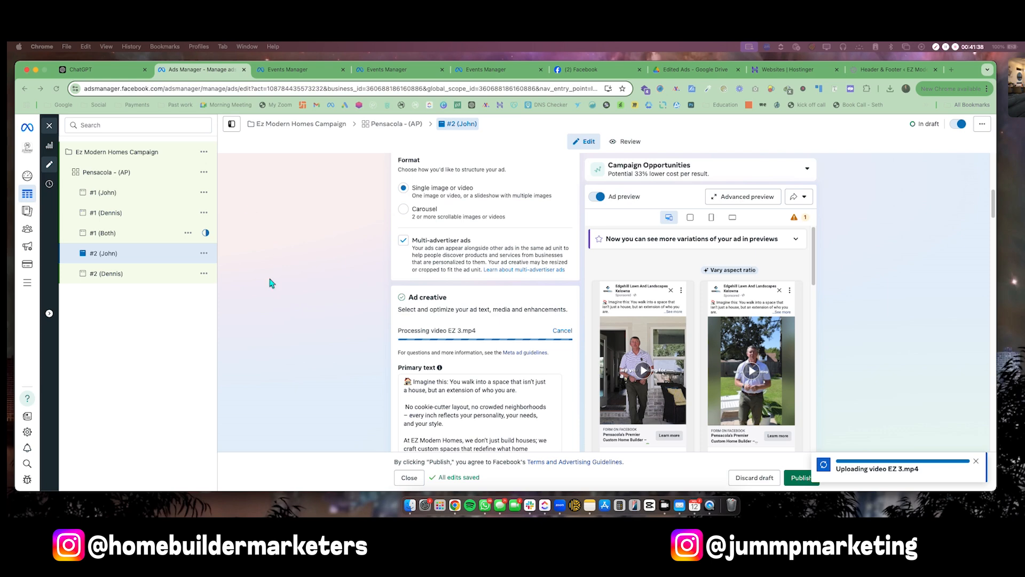
pyautogui.scroll(-5, 436, 358)
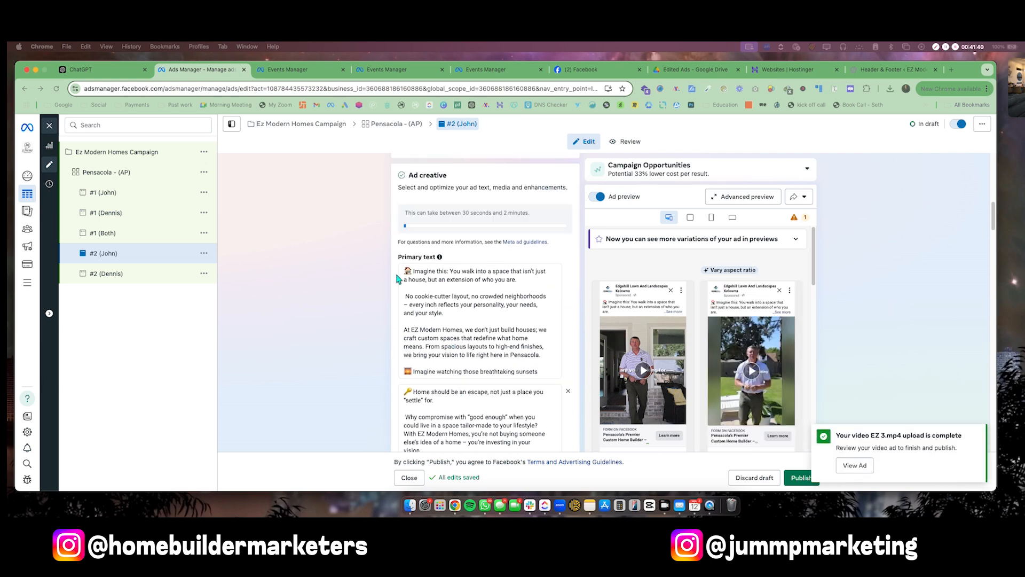
# Go through the five ads in the Pensacola - (AP) ad set and check which video each creative preview shows.
pyautogui.click(129, 233)
pyautogui.click(140, 253)
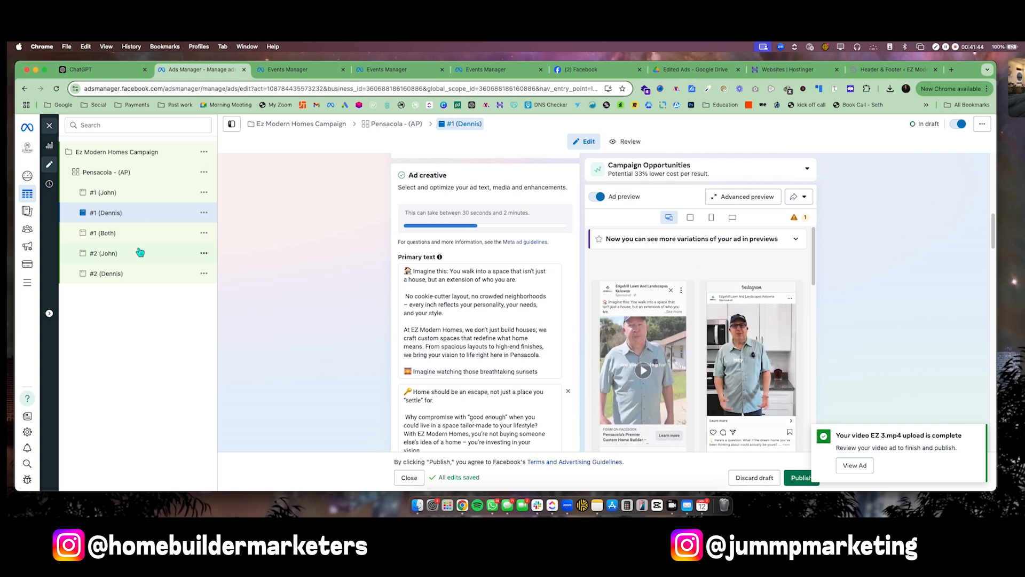
pyautogui.click(144, 281)
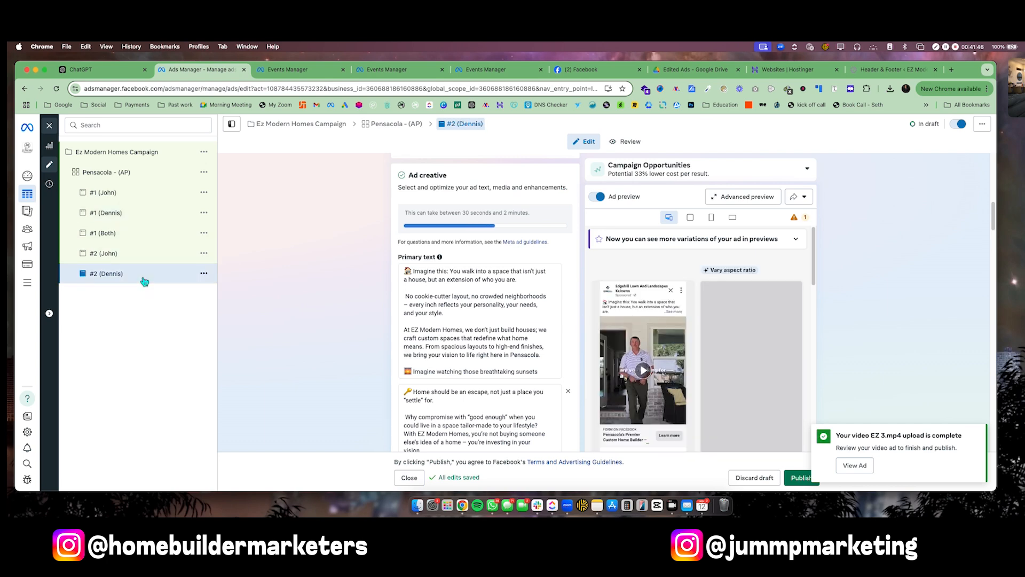
pyautogui.click(139, 231)
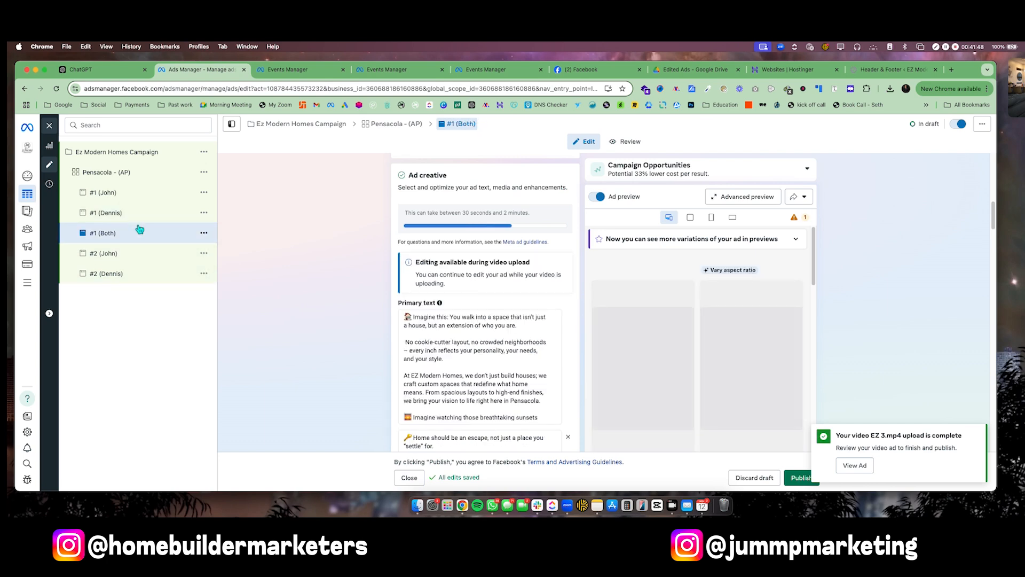
pyautogui.click(141, 193)
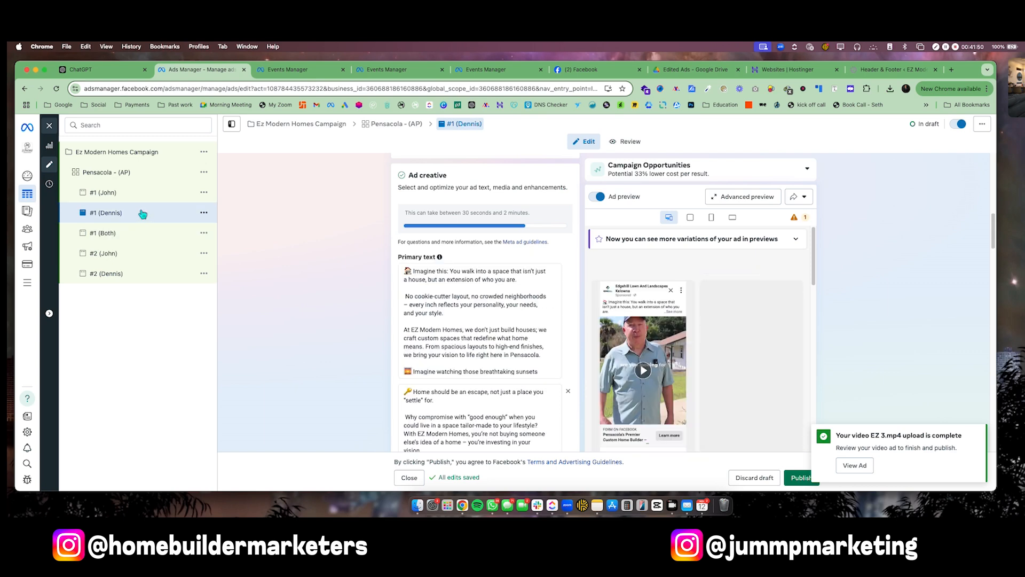
pyautogui.click(187, 251)
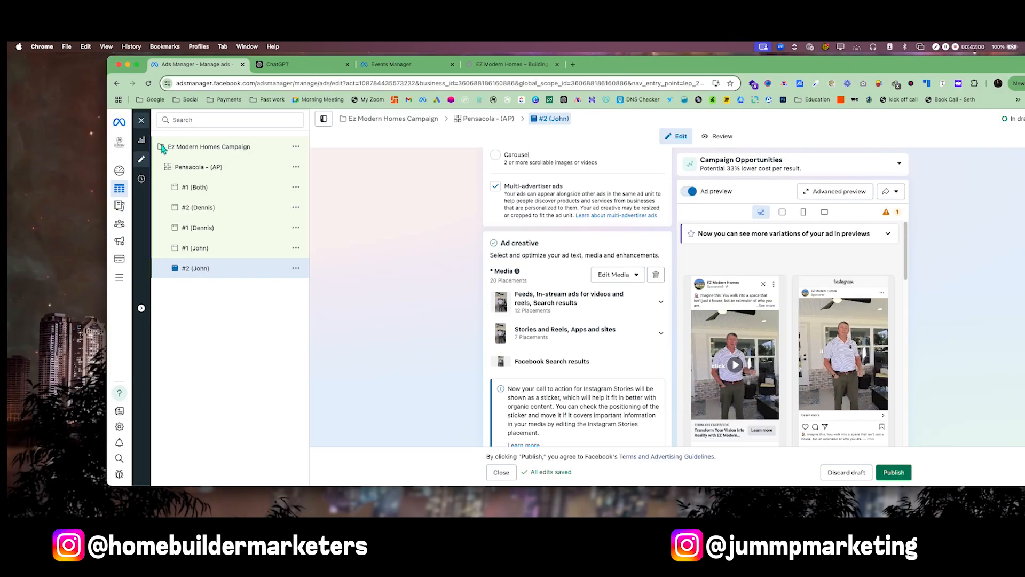
# Play the Facebook Feed previews of the last two ads in the ad set to compare their videos.
pyautogui.click(206, 248)
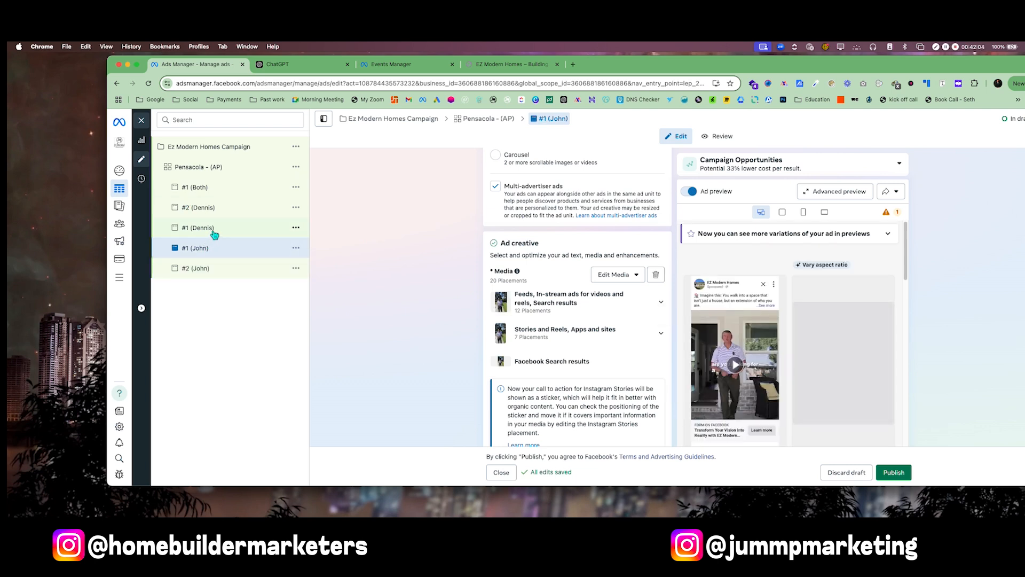
pyautogui.click(216, 272)
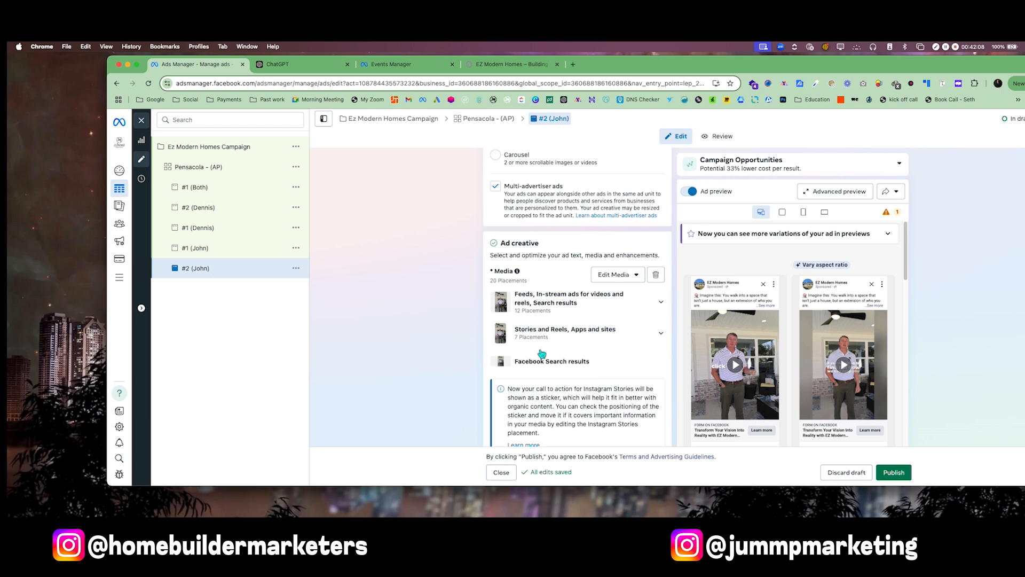
pyautogui.click(735, 365)
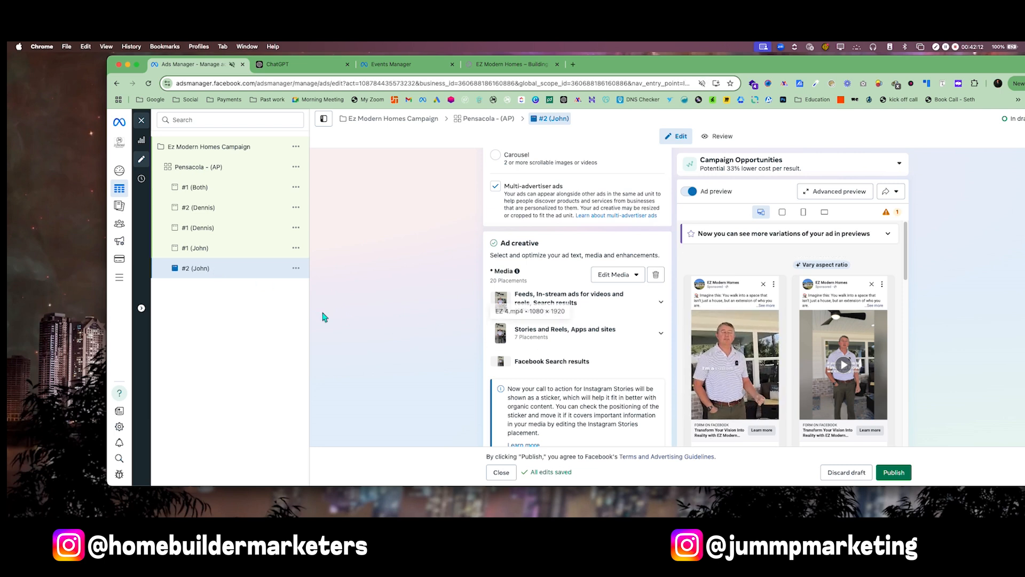
pyautogui.click(216, 250)
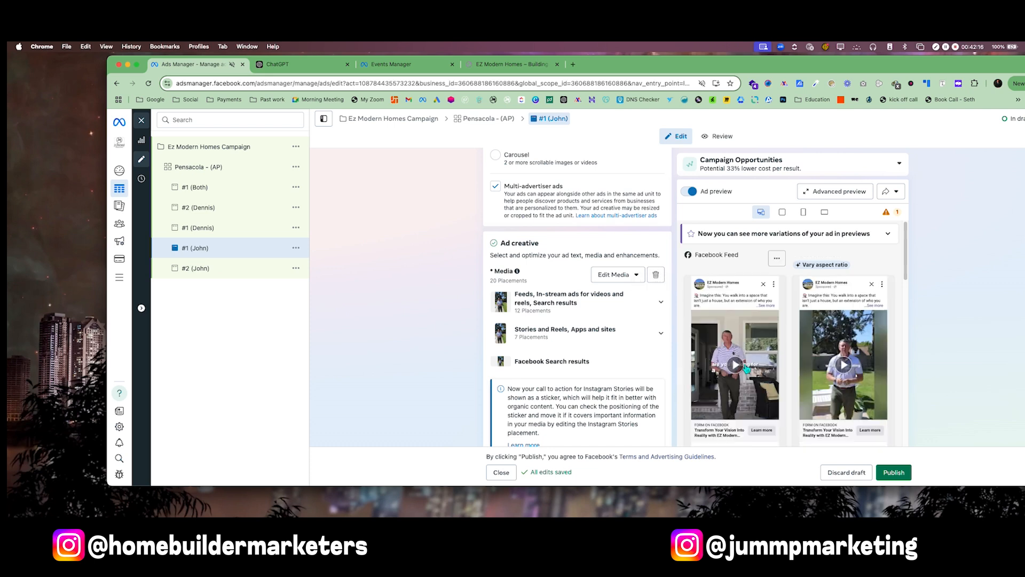
pyautogui.click(736, 365)
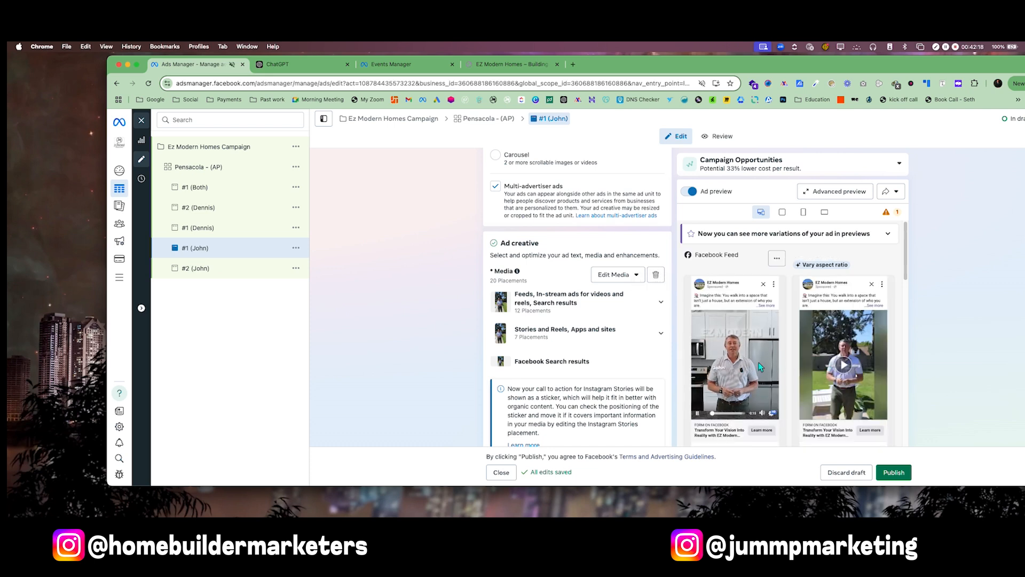
pyautogui.click(761, 366)
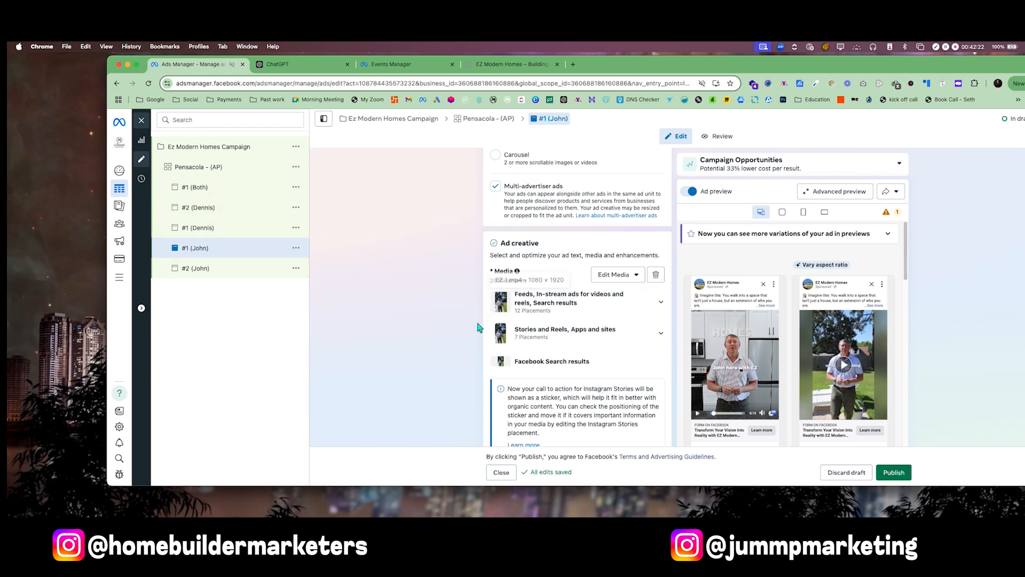
# Review the fourth ad's headlines, instant form and website event tracking, and open the URL parameter builder.
pyautogui.scroll(-10, 545, 304)
pyautogui.scroll(-10, 582, 336)
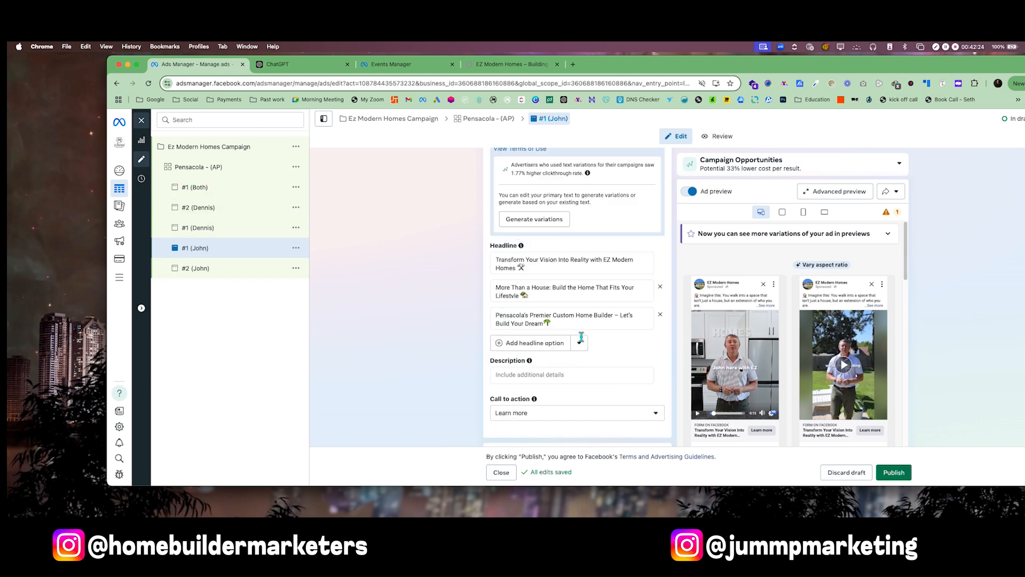
pyautogui.scroll(-6, 582, 340)
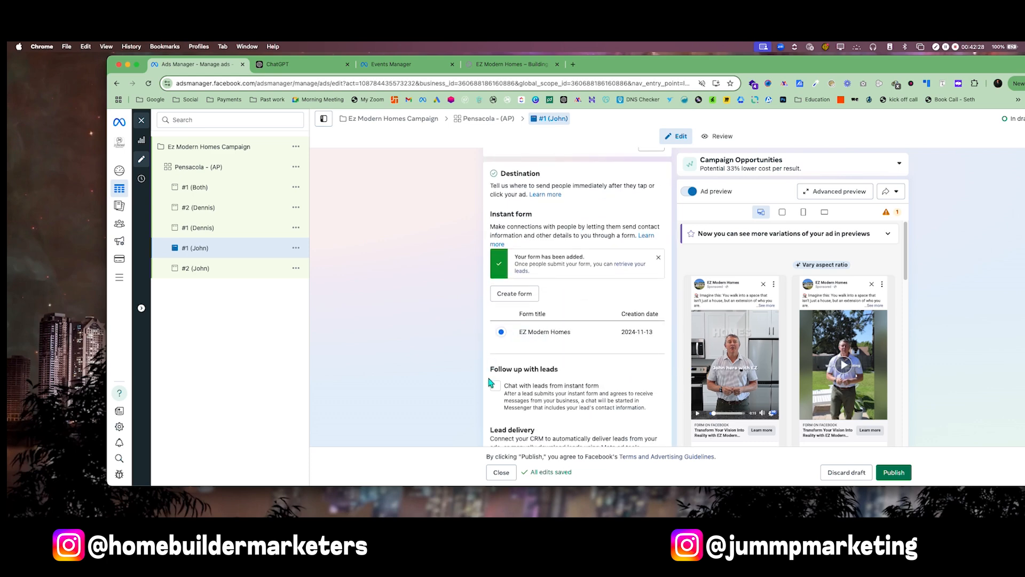
pyautogui.scroll(-3, 491, 374)
pyautogui.scroll(-4, 483, 368)
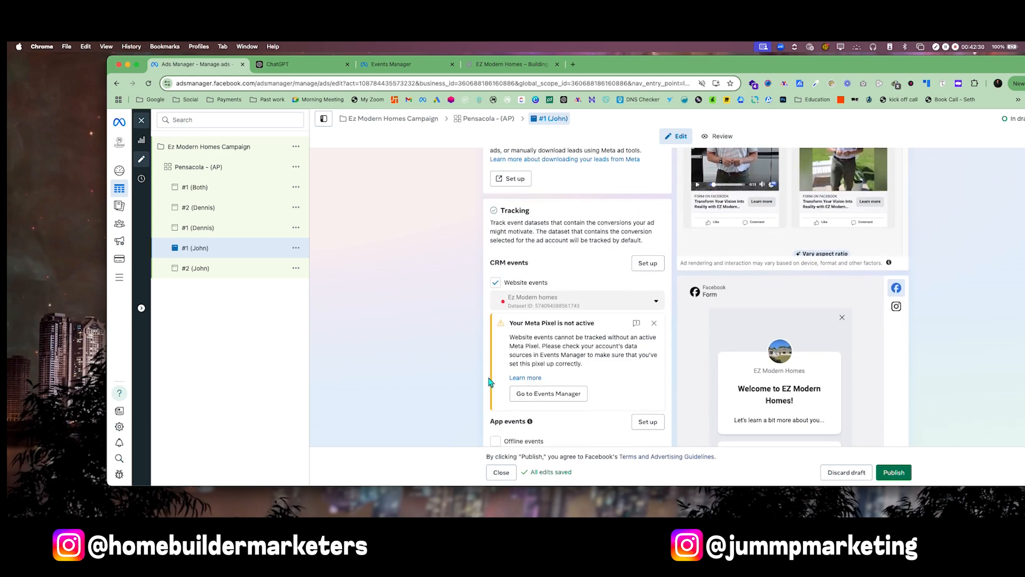
pyautogui.scroll(-3, 463, 328)
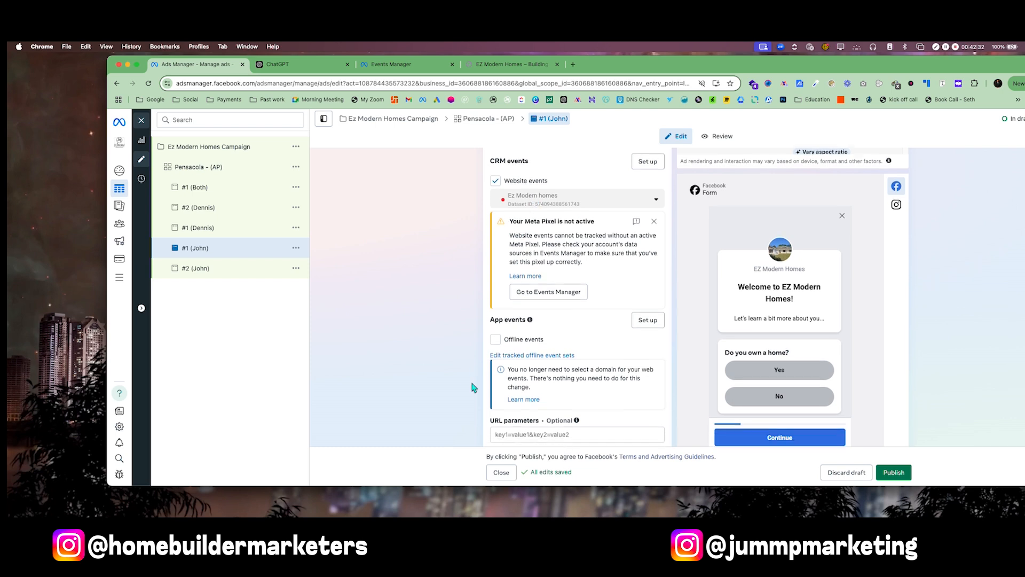
pyautogui.scroll(-1, 813, 329)
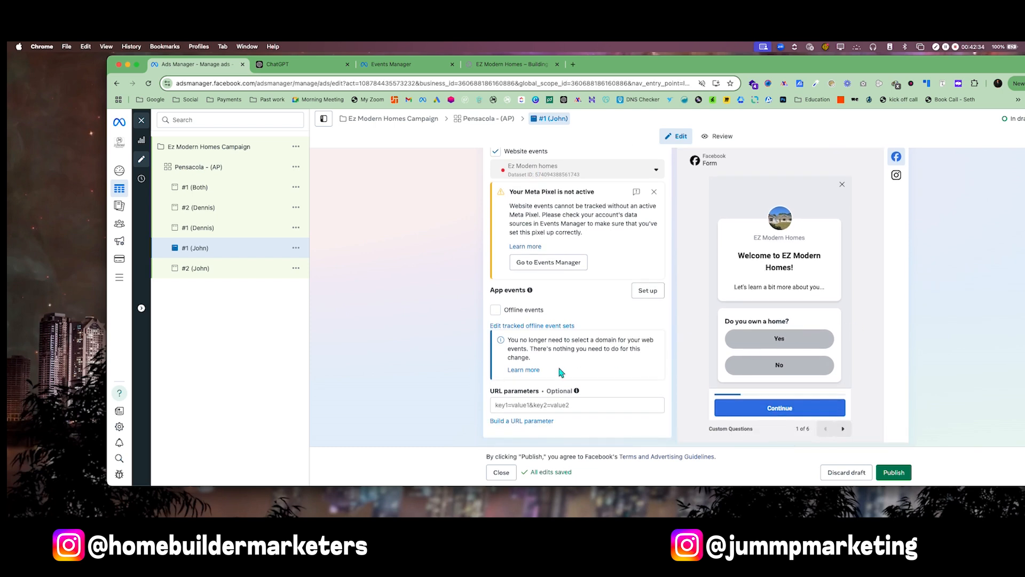
pyautogui.click(598, 404)
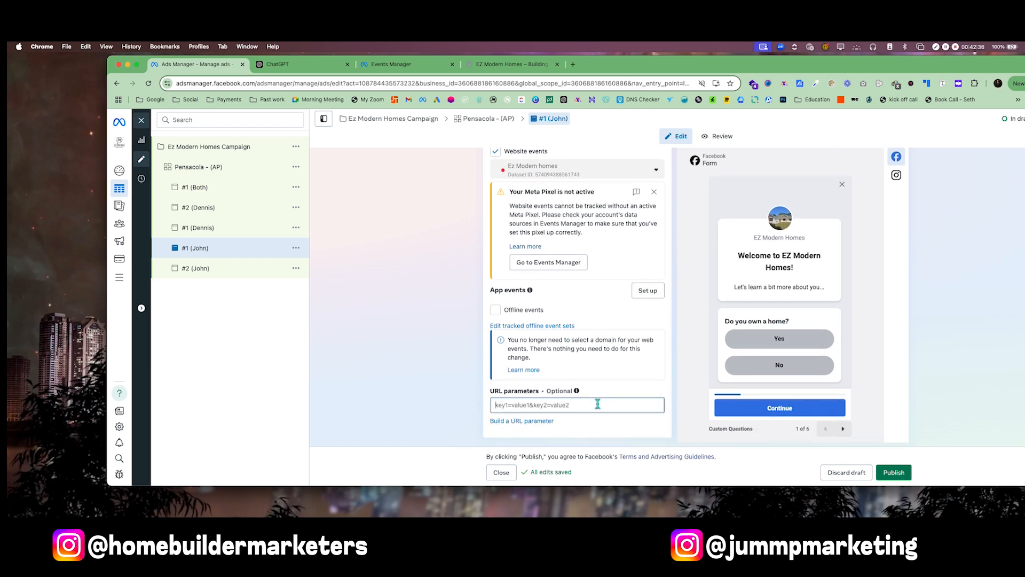
pyautogui.moveTo(578, 393)
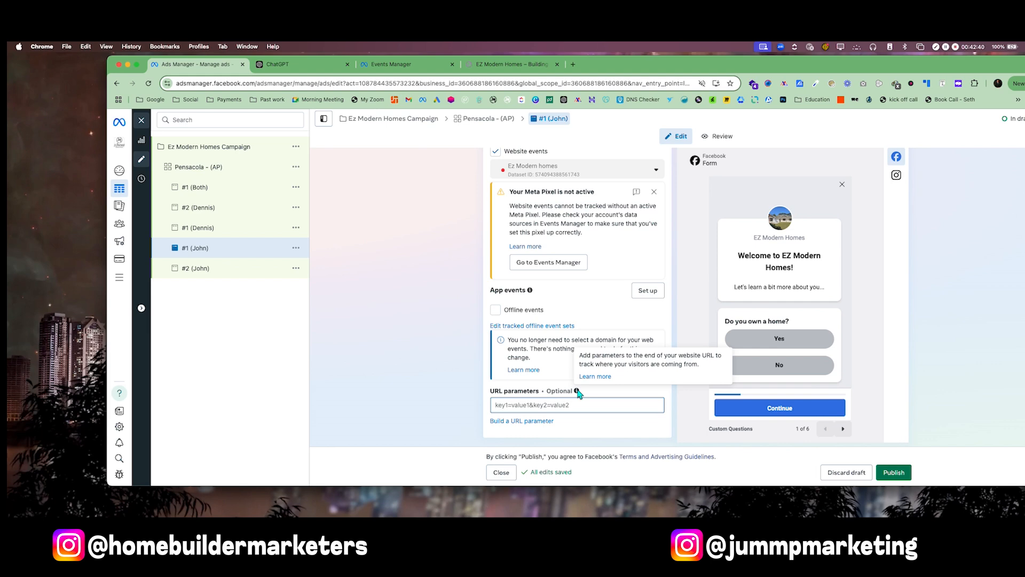
pyautogui.click(534, 422)
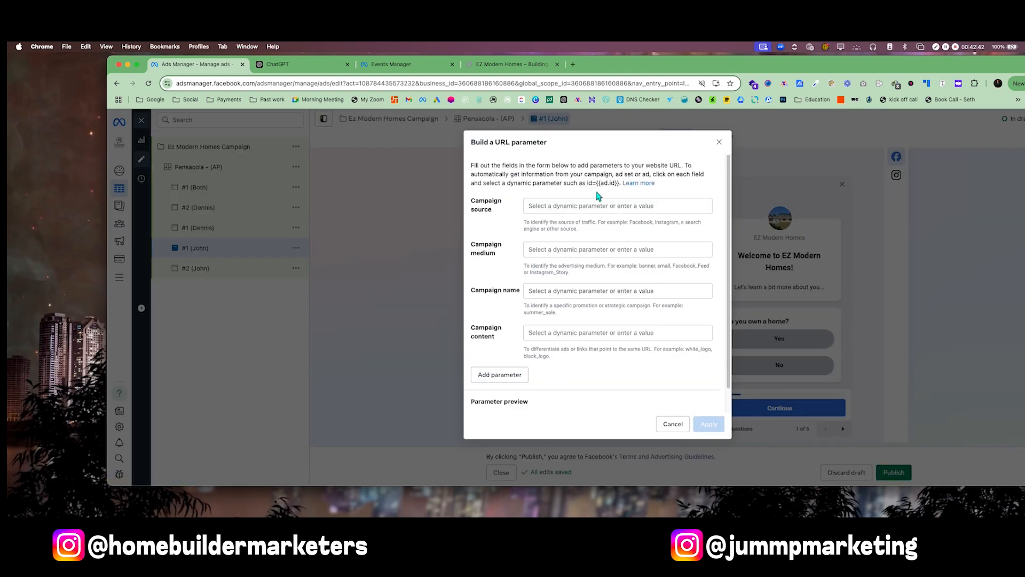
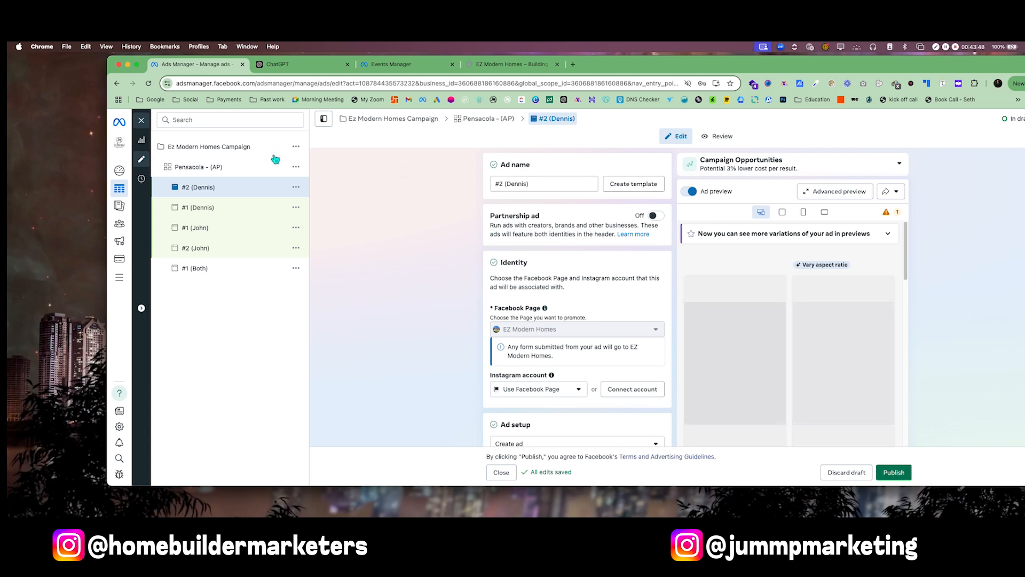
# Publish the open #2 ad, and open the first remaining draft from the error list in the draft review.
pyautogui.click(905, 473)
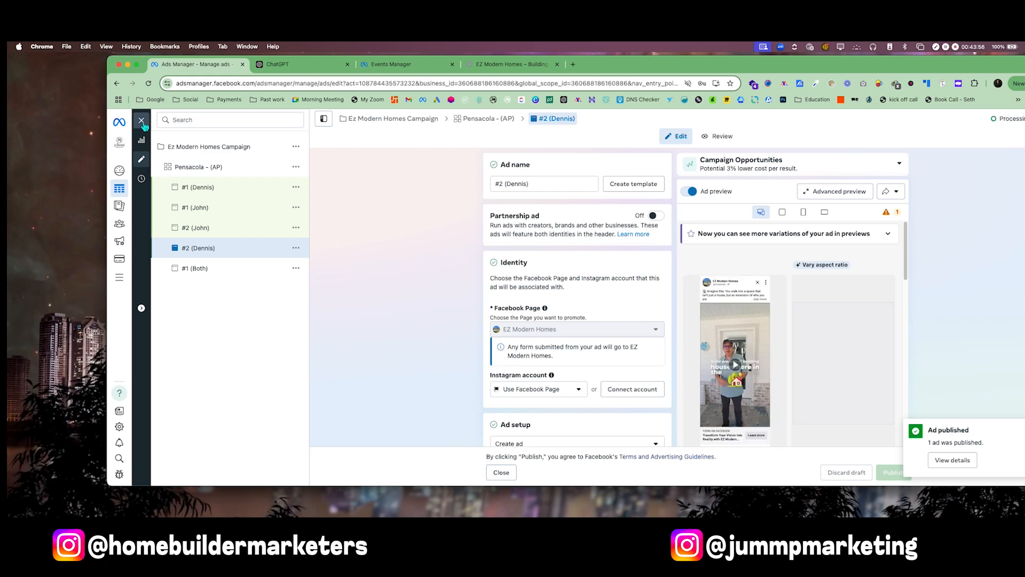
pyautogui.click(142, 123)
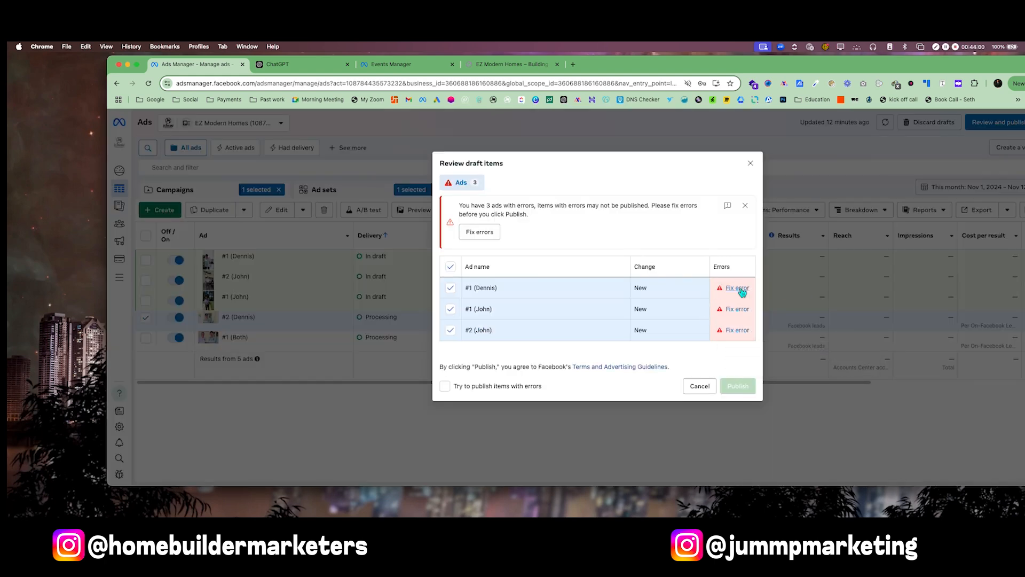
pyautogui.click(740, 290)
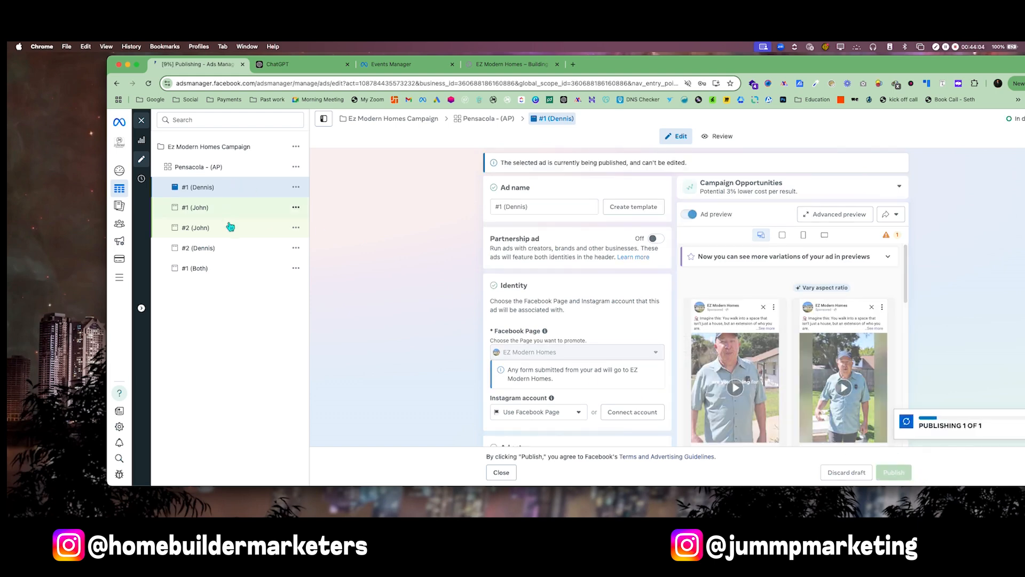
# Publish the remaining #1 and #2 draft ads one at a time, and return to the ads list.
pyautogui.click(227, 214)
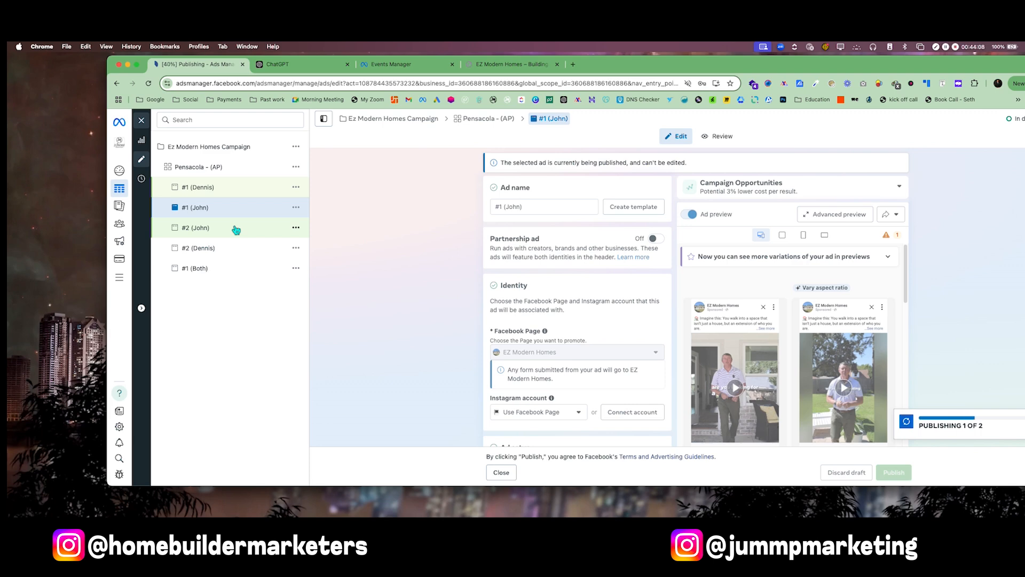
pyautogui.click(236, 229)
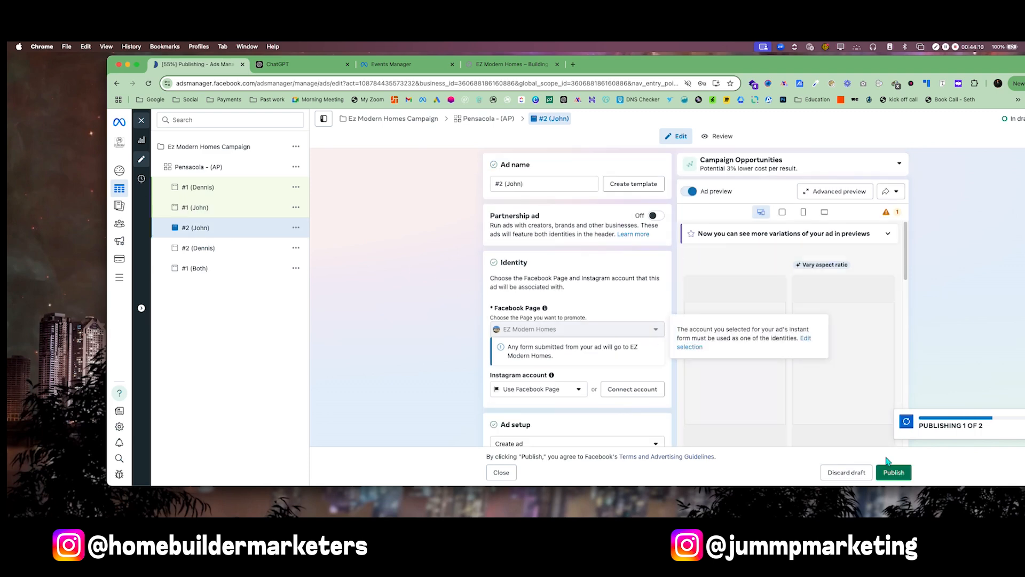
pyautogui.click(900, 473)
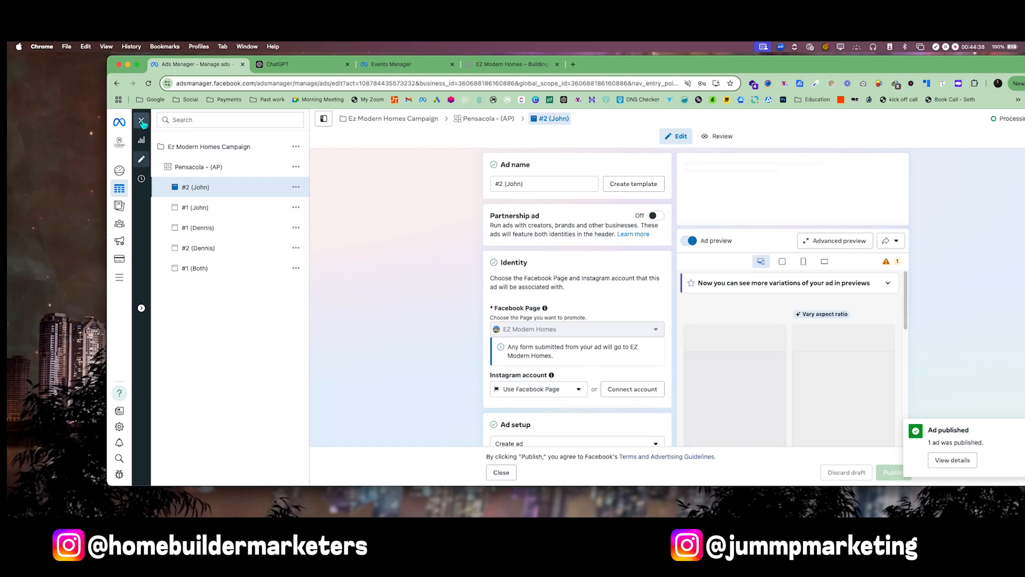
pyautogui.click(142, 122)
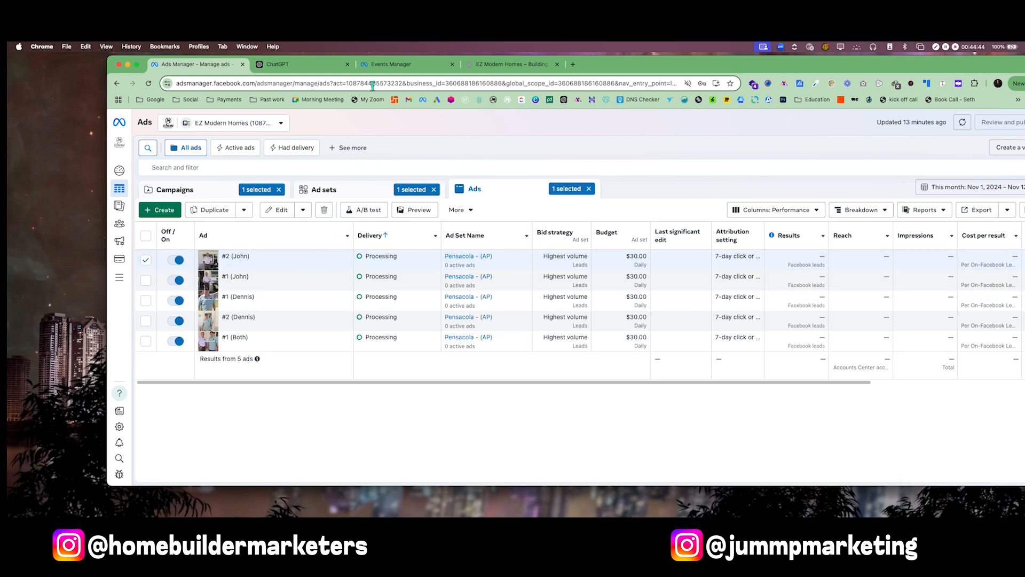
# Open the Jummp marketing software in a new browser tab and go to its automation workflow list.
pyautogui.click(573, 64)
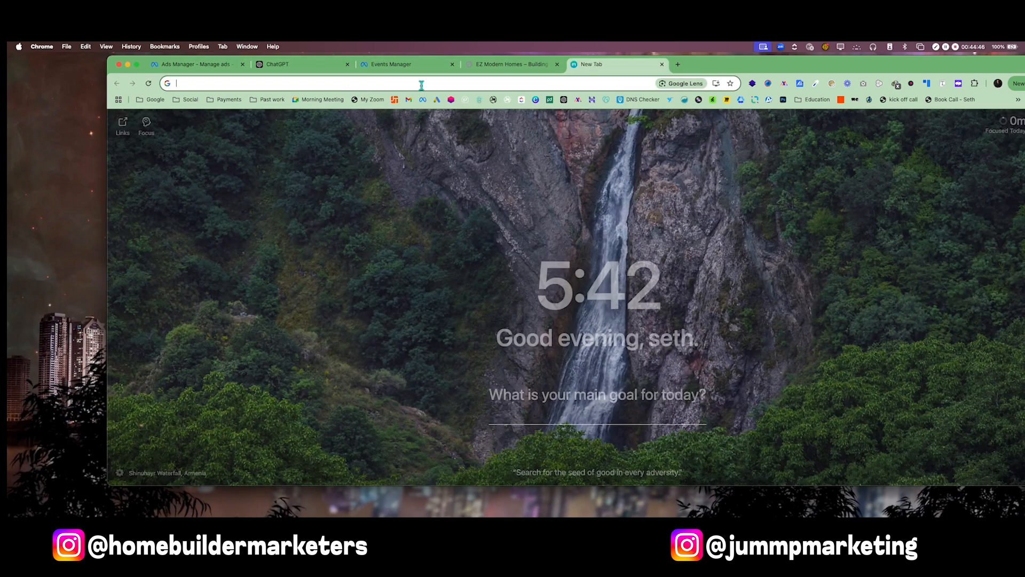
pyautogui.click(508, 100)
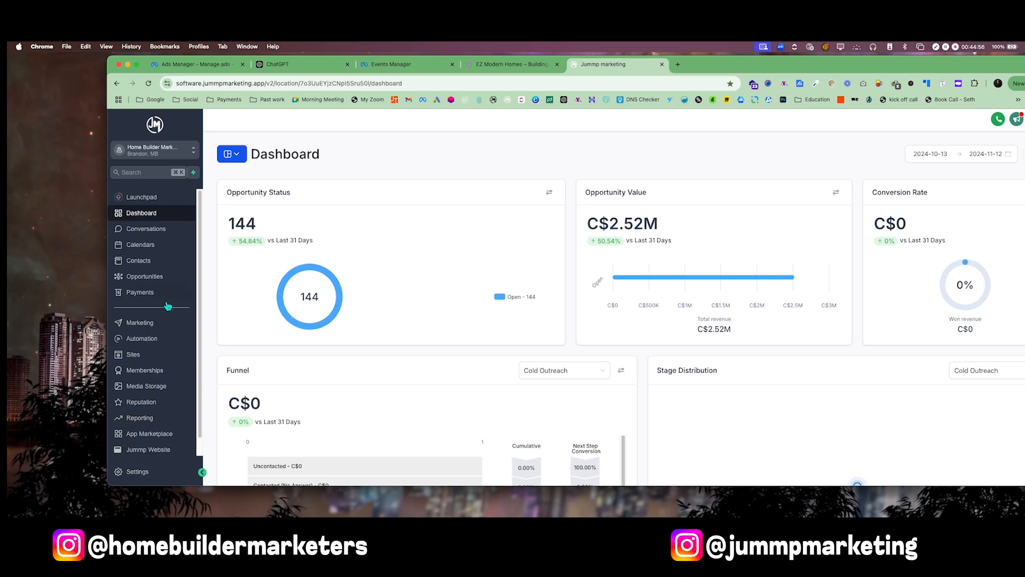
pyautogui.click(151, 338)
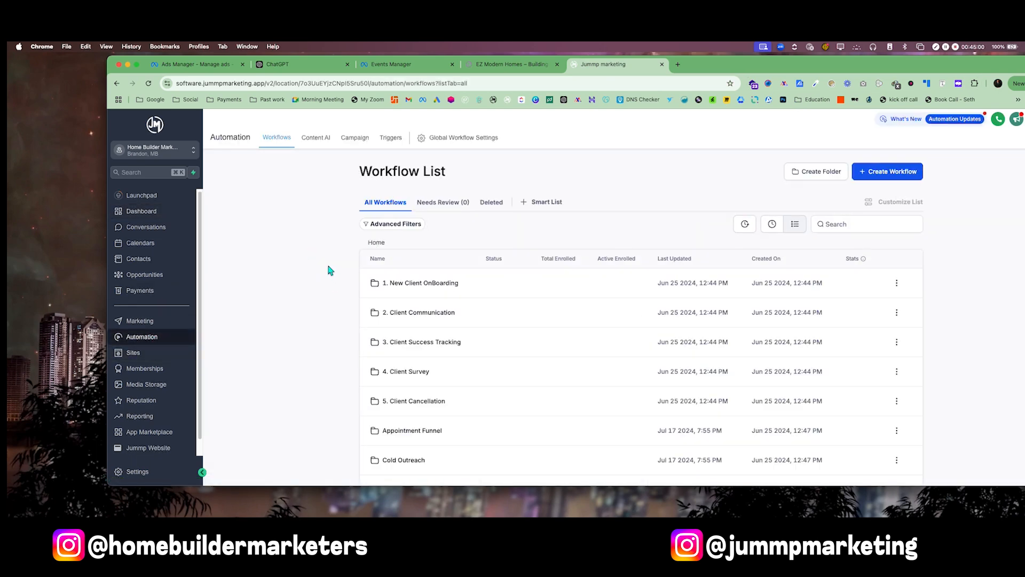
# Show the recently updated workflows, open NEW LEAD (FB), and examine its trigger and sequence of actions.
pyautogui.scroll(-5, 331, 344)
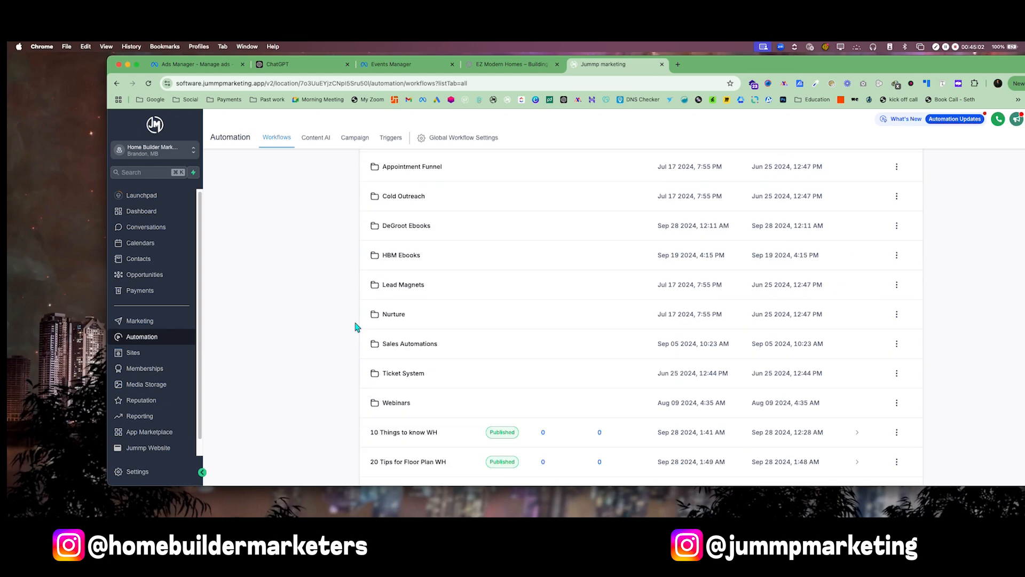
pyautogui.scroll(5, 357, 327)
pyautogui.click(772, 224)
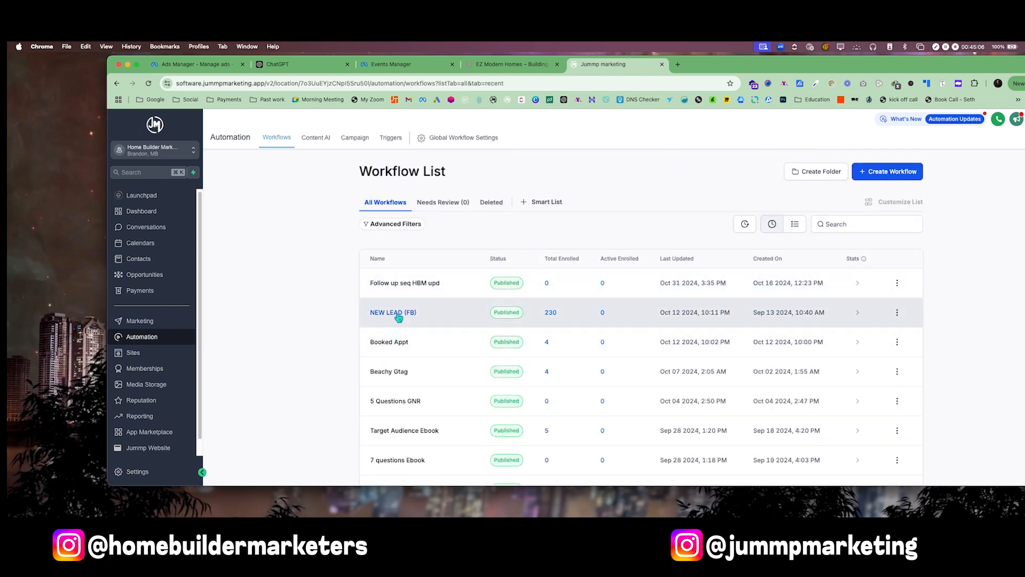
pyautogui.click(379, 310)
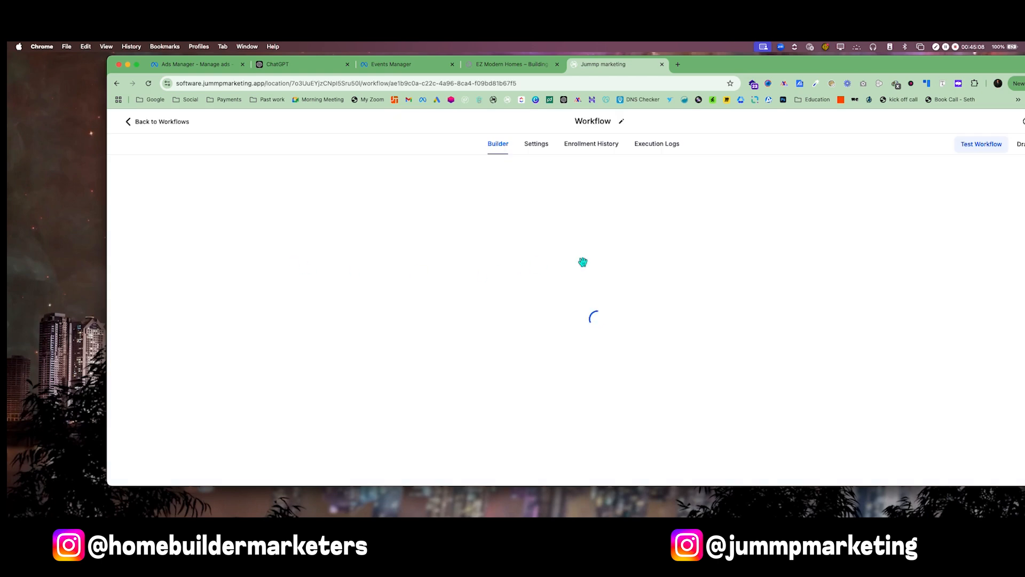
pyautogui.scroll(1, 517, 209)
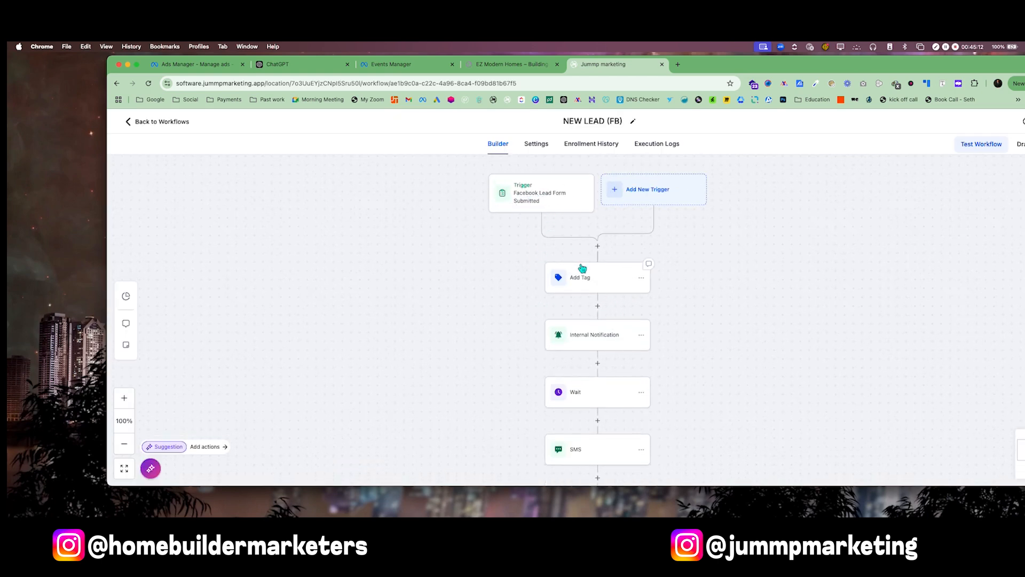
pyautogui.scroll(-2, 578, 318)
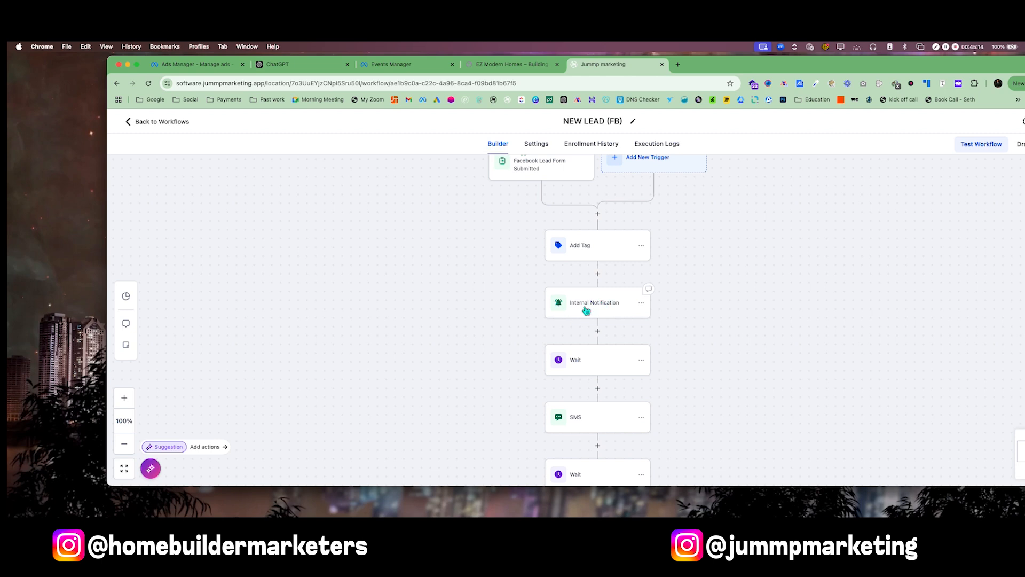
# Examine the remaining wait, SMS and email actions of the NEW LEAD (FB) workflow through to its end.
pyautogui.scroll(-3, 584, 310)
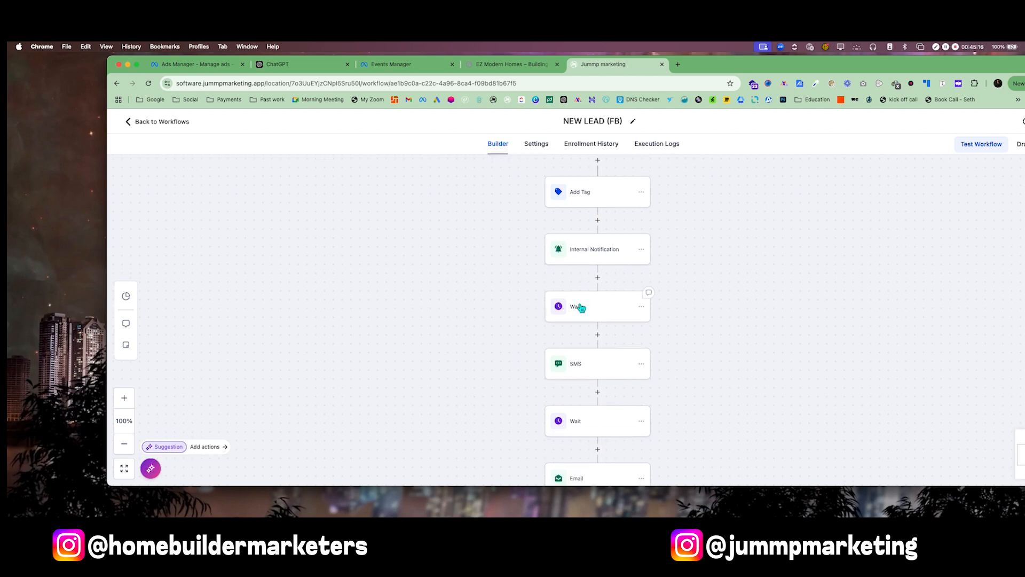
pyautogui.scroll(-2, 561, 362)
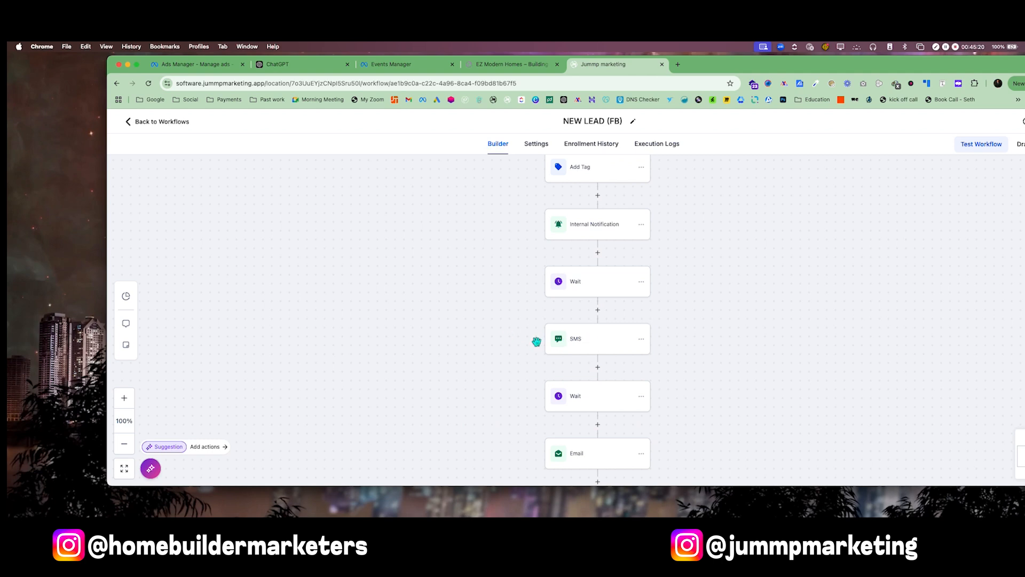
pyautogui.scroll(-2, 539, 339)
pyautogui.scroll(-3, 569, 321)
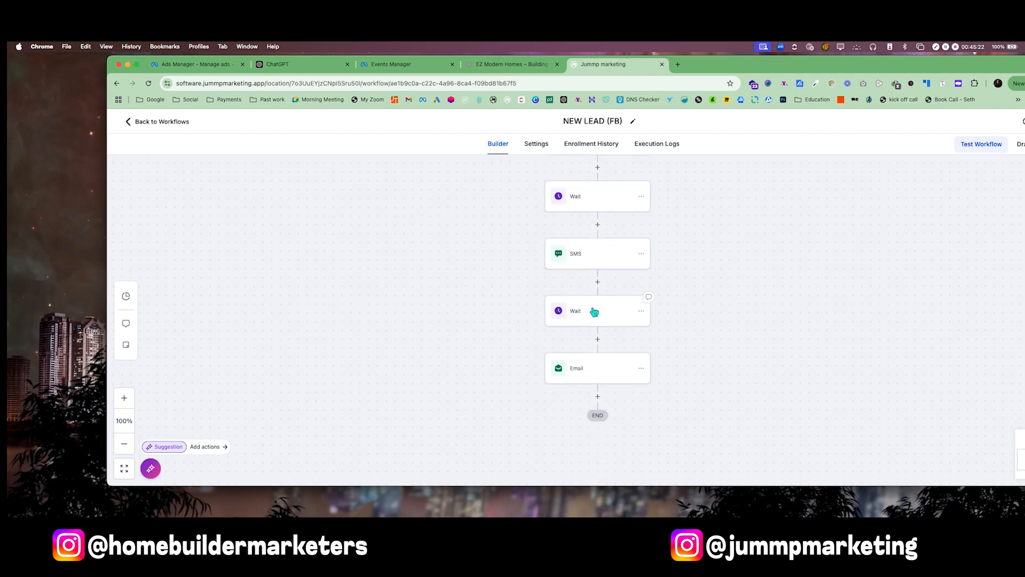
pyautogui.scroll(10, 569, 385)
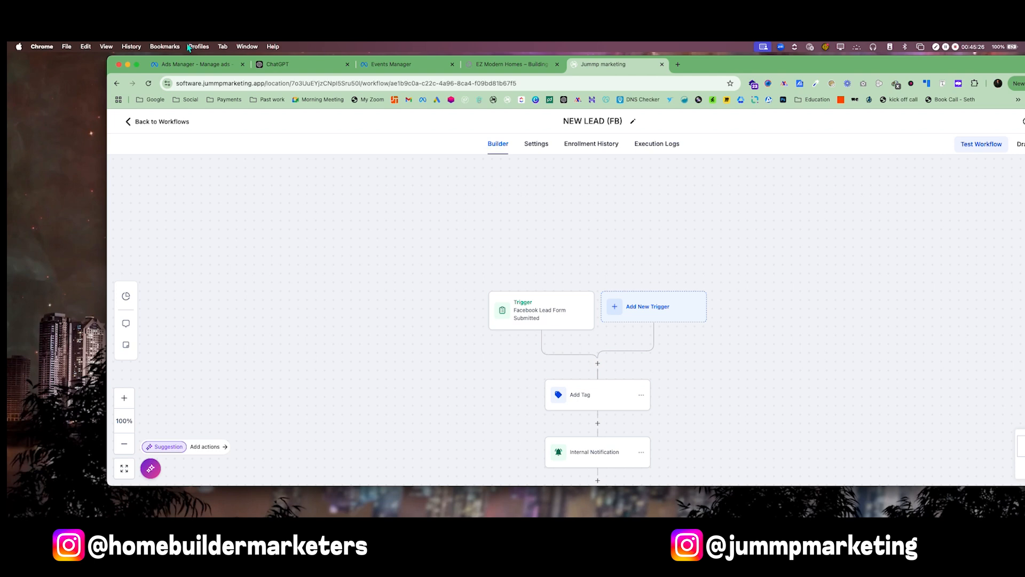
# Return to the workflow list, show the recently updated workflows, and open Follow up seq HBM upd.
pyautogui.click(150, 123)
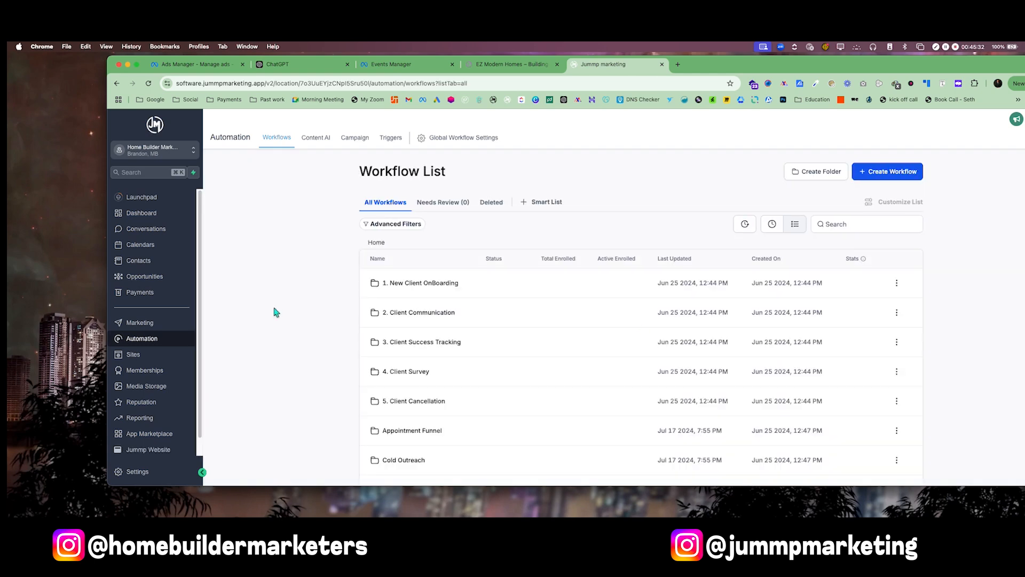
pyautogui.click(773, 225)
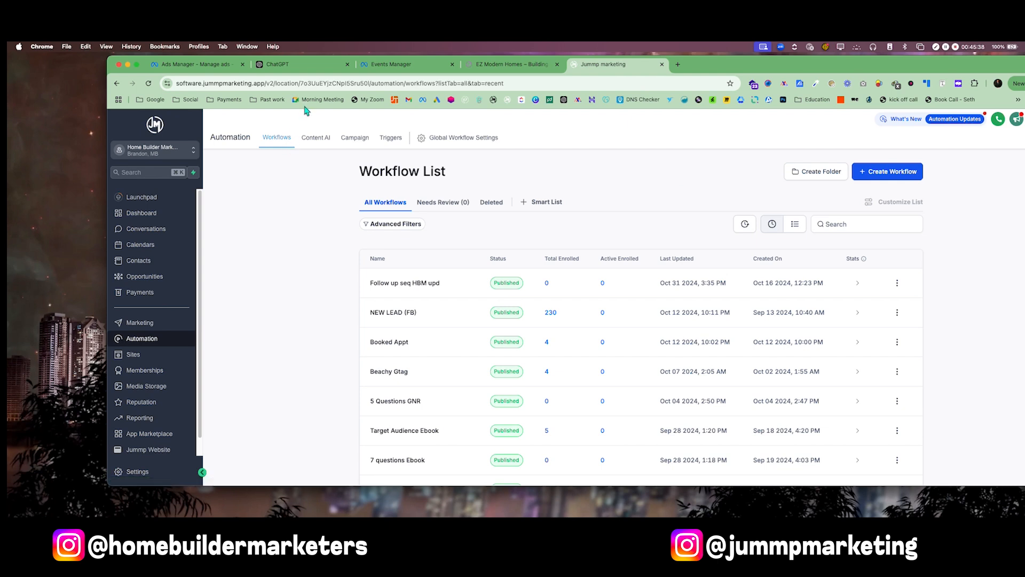
pyautogui.scroll(-1, 411, 320)
pyautogui.click(410, 274)
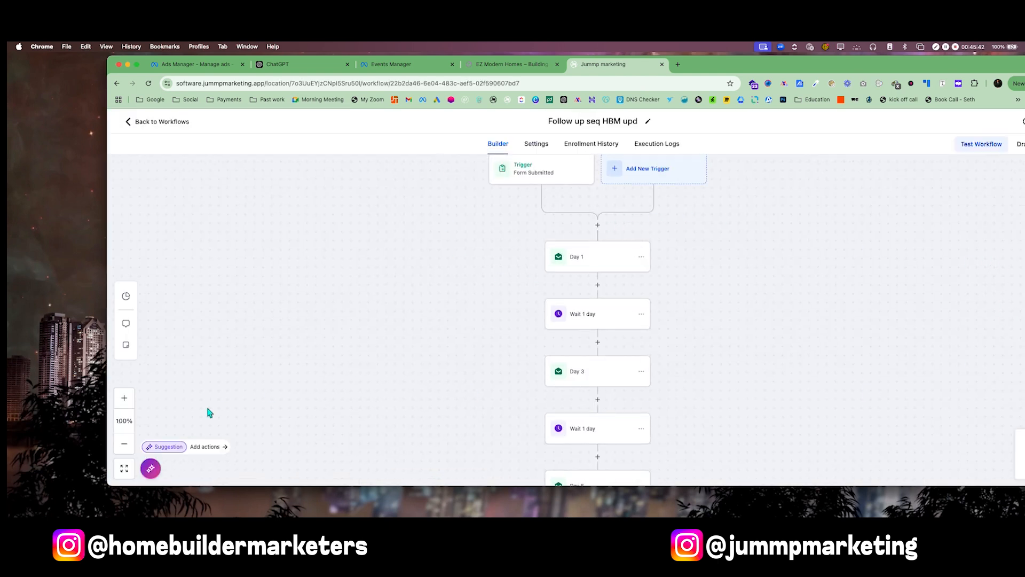
# Show the Follow up seq HBM upd workflow at 20% zoom and examine the full length of its follow-up sequence.
pyautogui.click(124, 443)
pyautogui.click(124, 444)
pyautogui.click(124, 444)
pyautogui.click(124, 444)
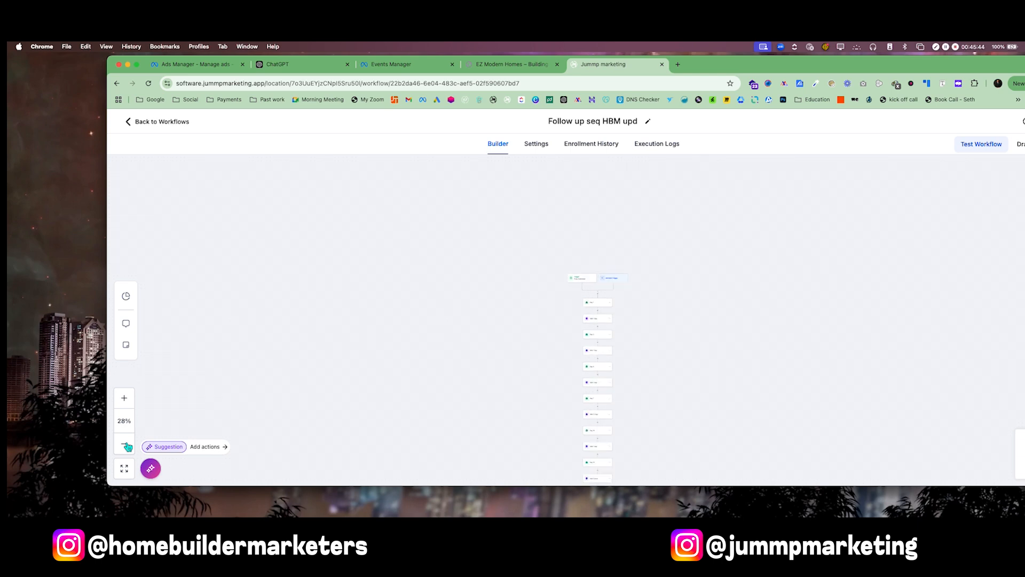
pyautogui.scroll(-10, 492, 361)
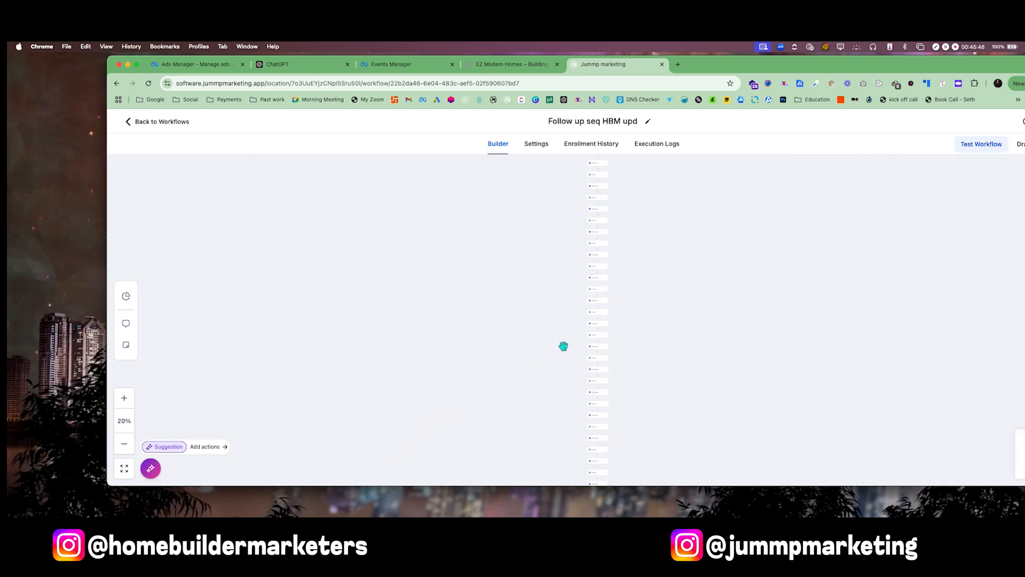
pyautogui.scroll(15, 601, 358)
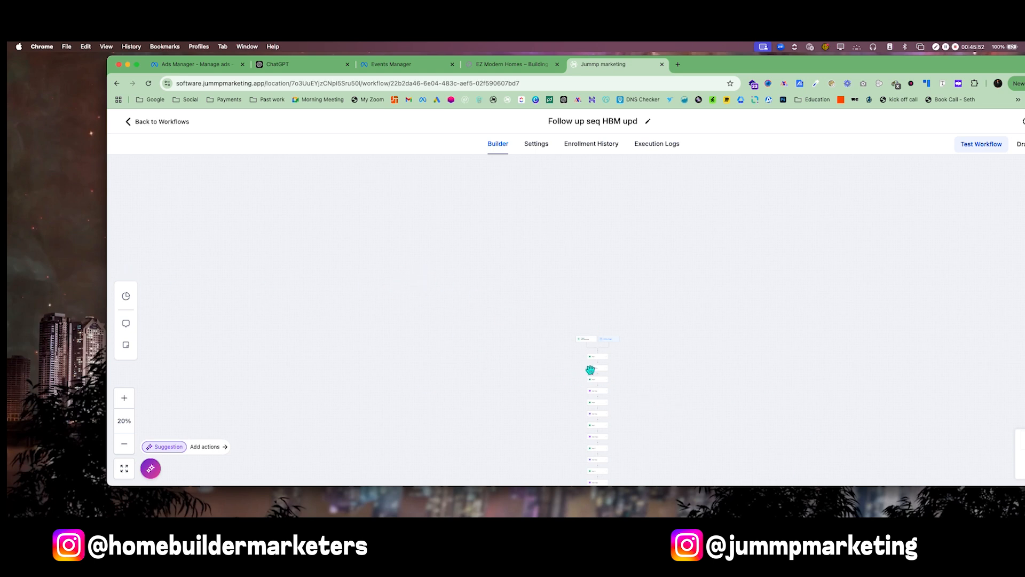
pyautogui.scroll(-15, 624, 427)
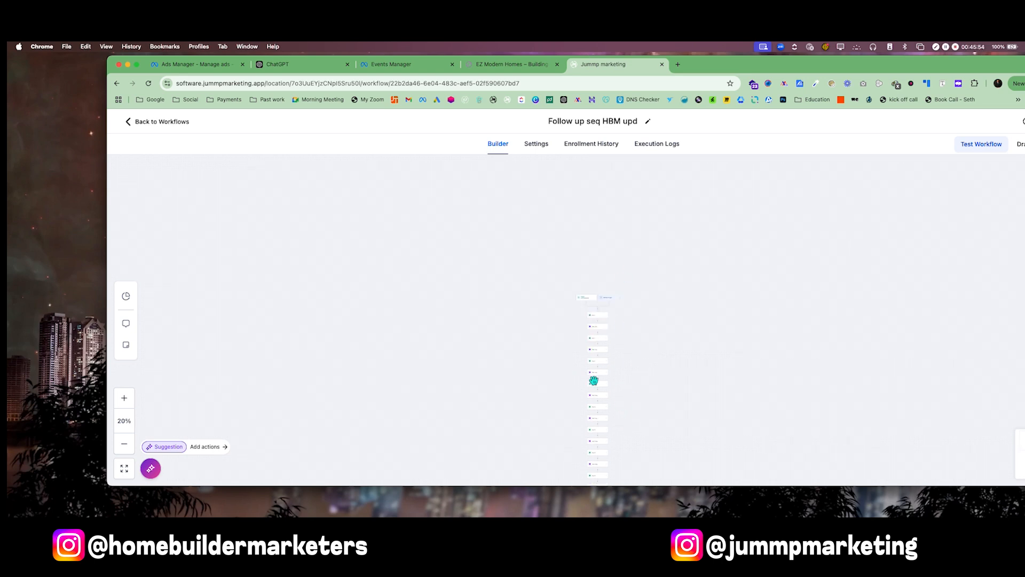
pyautogui.scroll(-2, 593, 408)
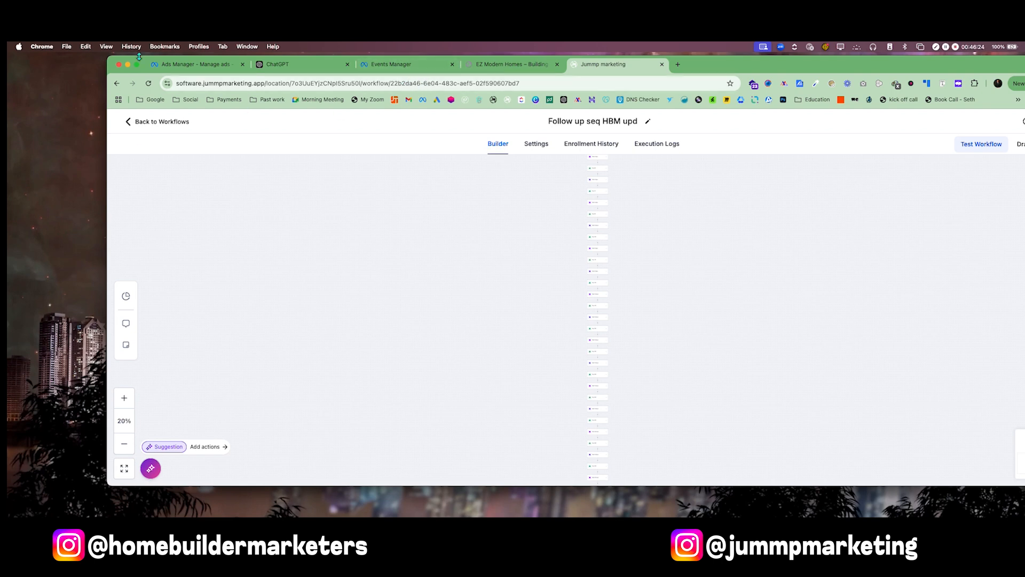
# Switch to Ads Manager and create a new campaign with the Leads objective and the manual leads campaign setup.
pyautogui.click(184, 64)
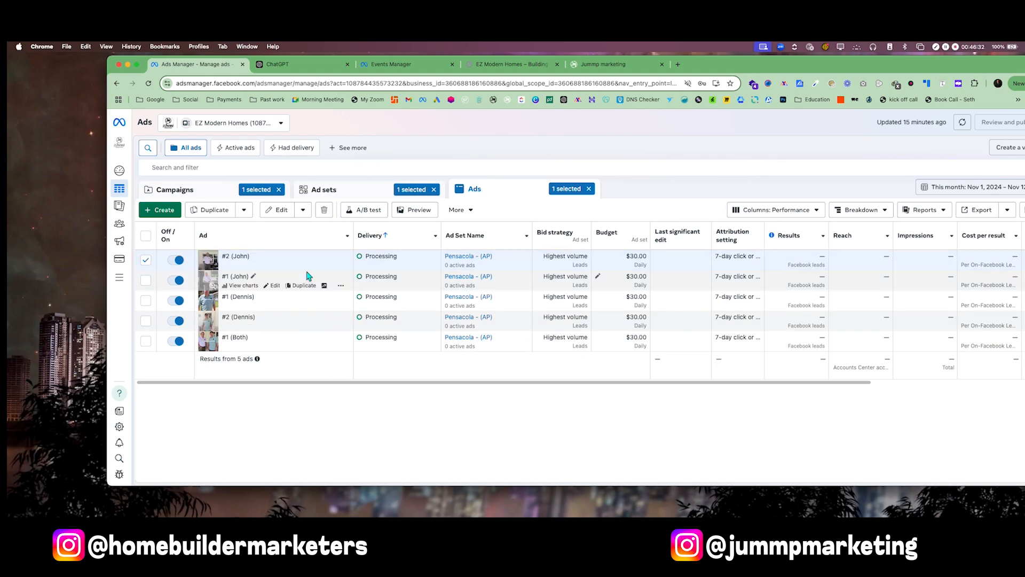
pyautogui.click(217, 194)
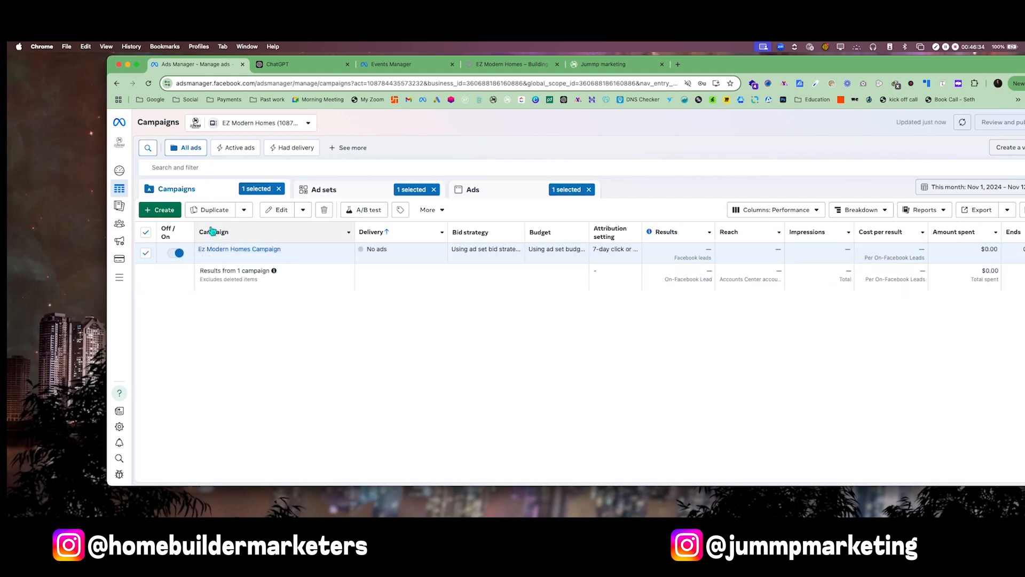
pyautogui.click(161, 210)
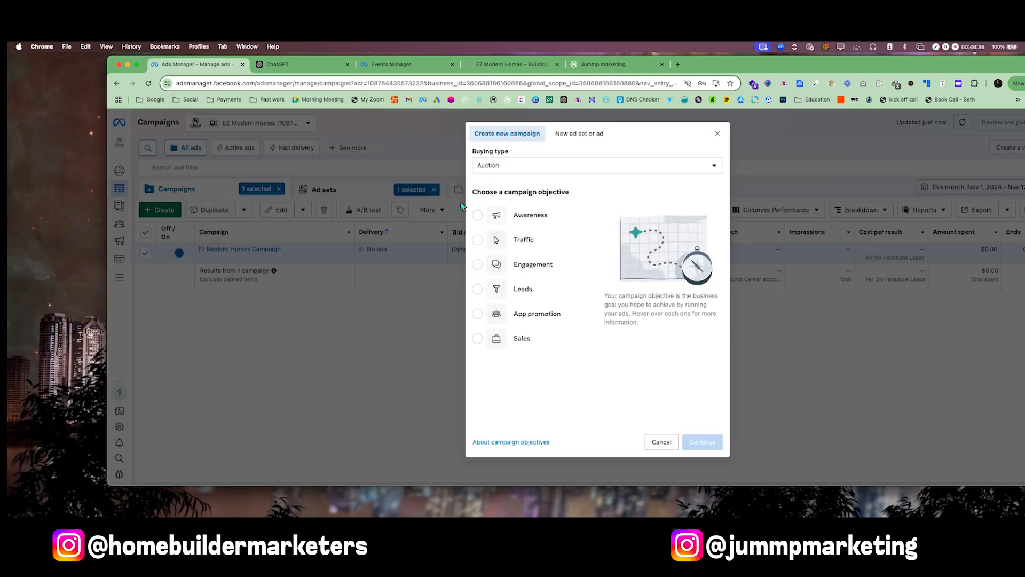
pyautogui.click(510, 291)
pyautogui.click(702, 442)
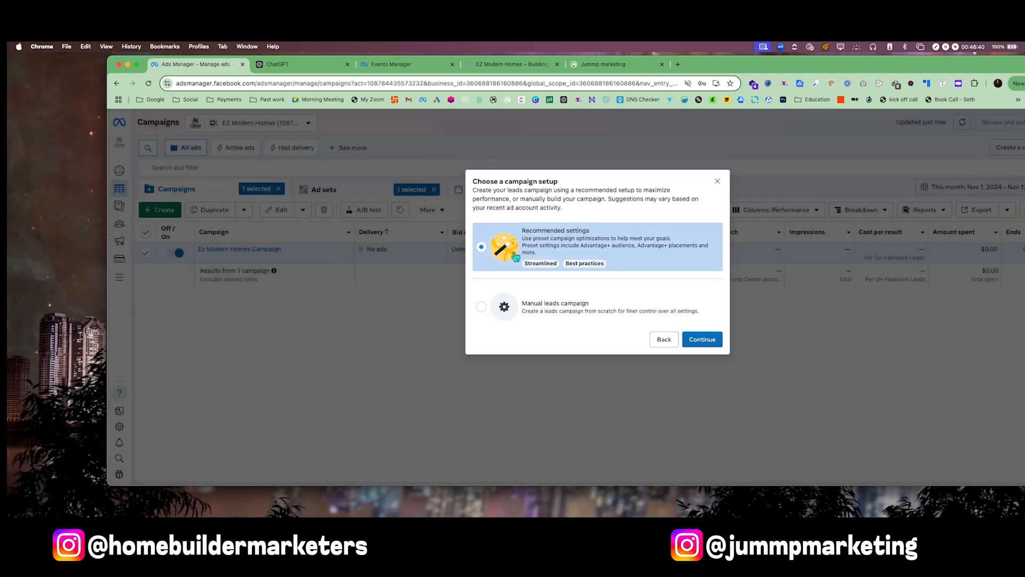
pyautogui.click(588, 310)
pyautogui.click(703, 340)
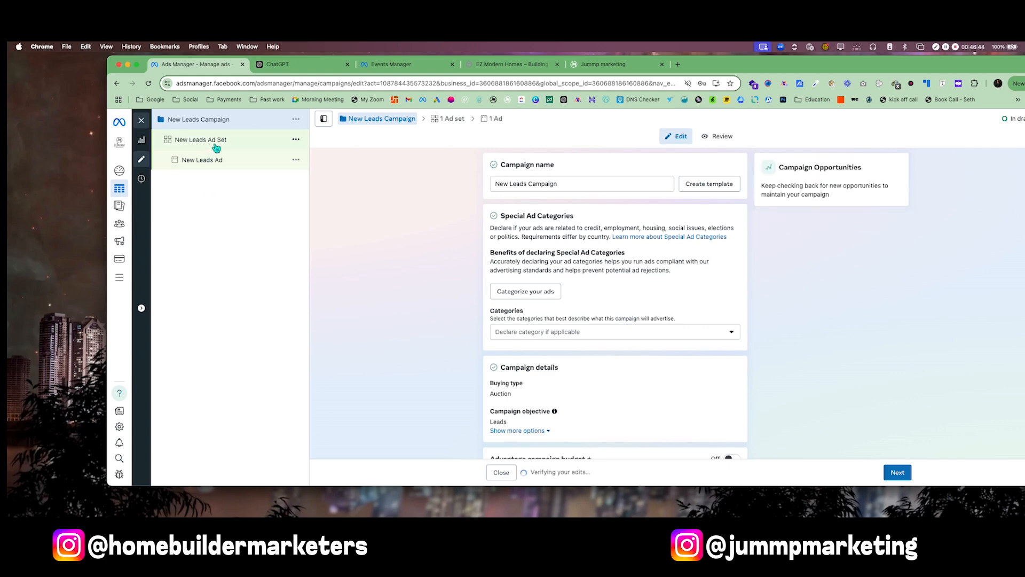
# In New Leads Ad Set, expand the additional audience controls and switch from Advantage+ audience to the original audience options.
pyautogui.click(213, 141)
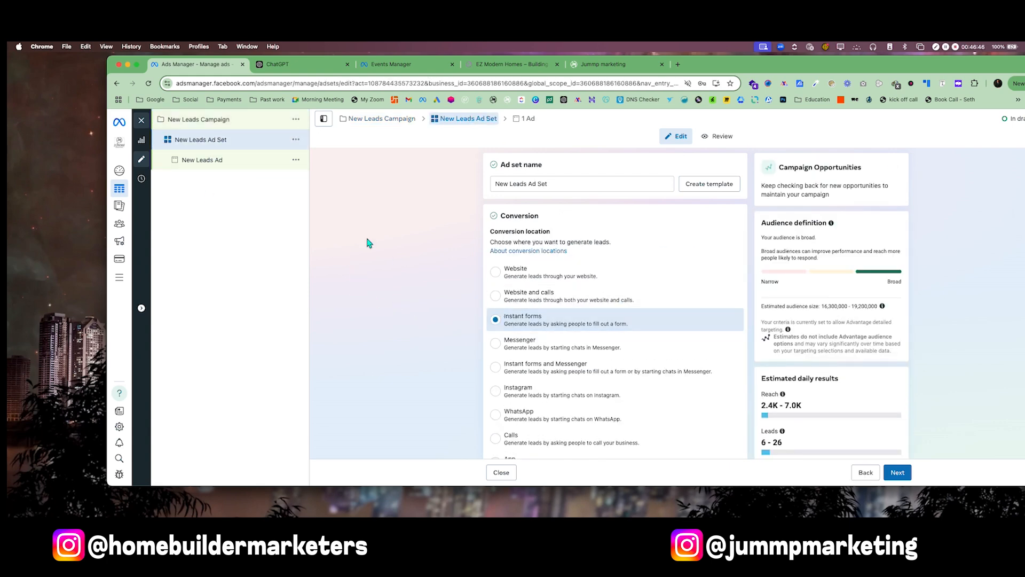
pyautogui.scroll(-15, 520, 367)
pyautogui.scroll(-10, 521, 367)
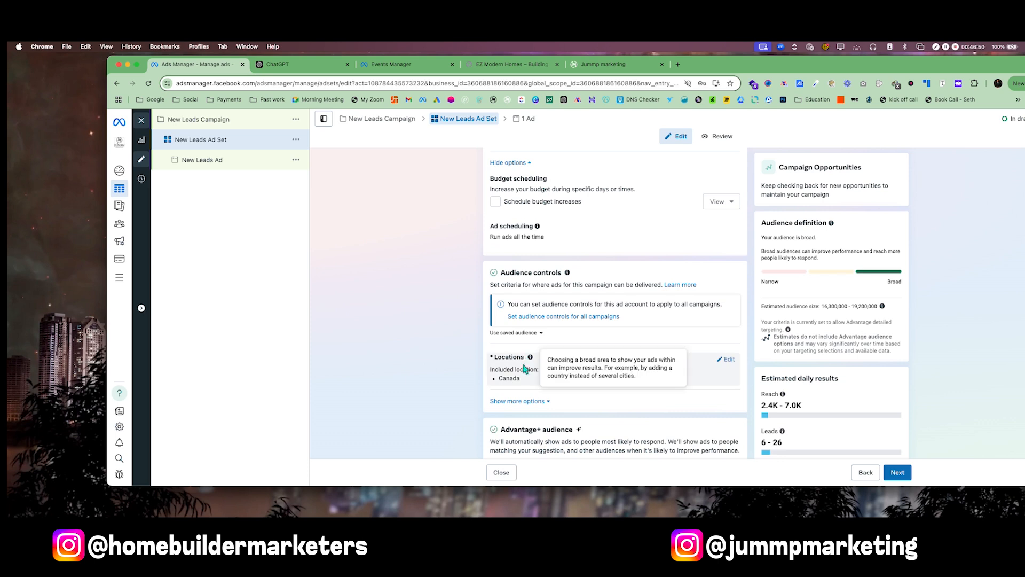
pyautogui.click(518, 401)
pyautogui.scroll(-4, 533, 405)
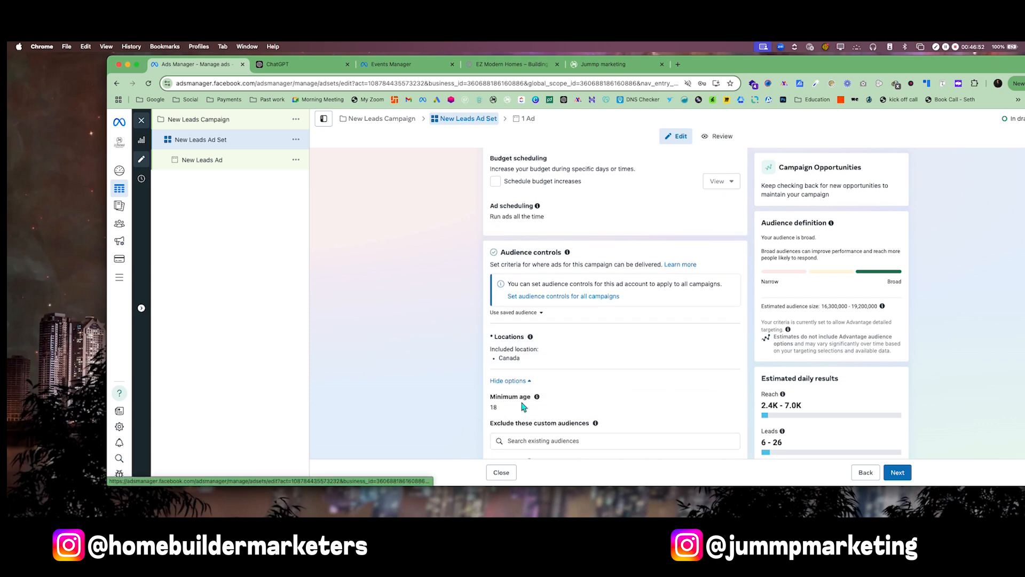
pyautogui.scroll(-4, 561, 389)
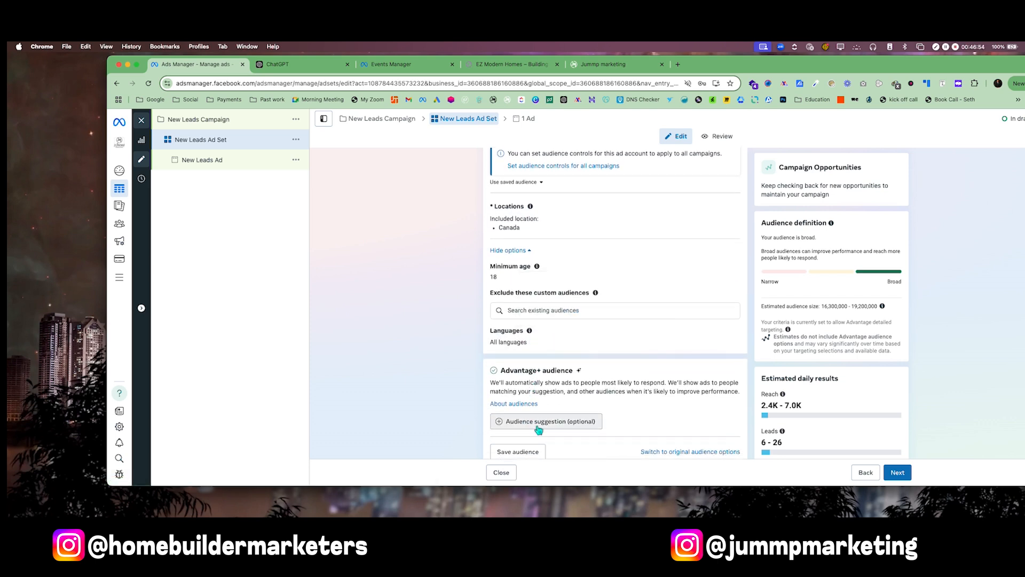
pyautogui.click(689, 390)
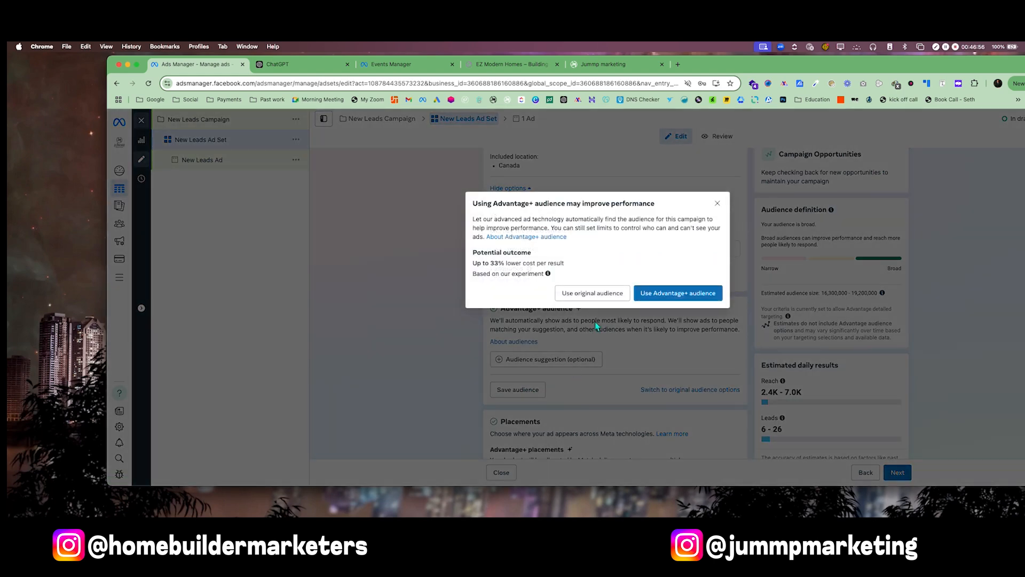
pyautogui.click(657, 291)
pyautogui.click(684, 390)
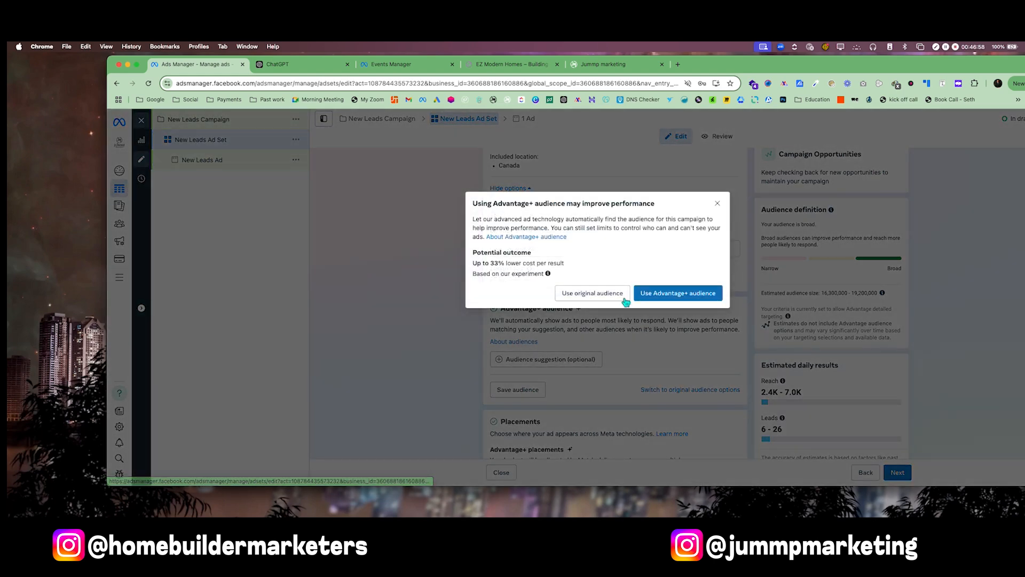
pyautogui.click(593, 296)
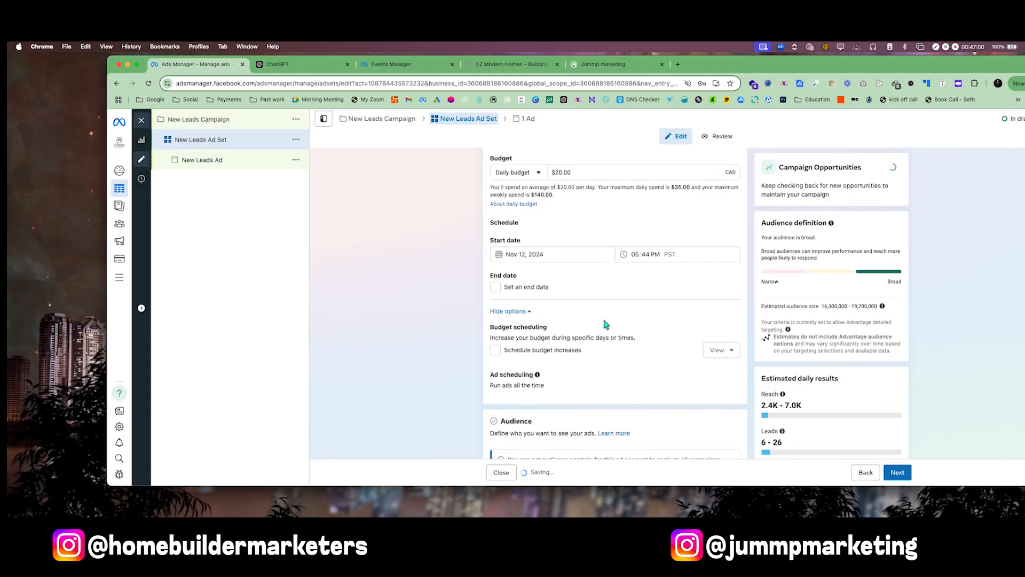
# Check the saved audience choices and the available custom audience sources for the ad set, and cancel without creating an audience.
pyautogui.scroll(-3, 606, 325)
pyautogui.scroll(5, 605, 324)
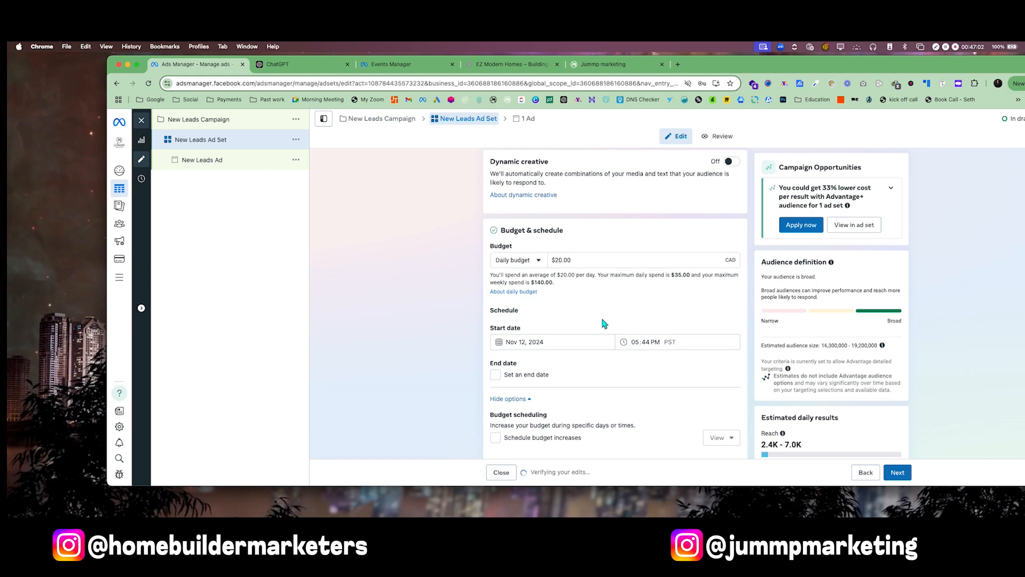
pyautogui.scroll(-8, 604, 324)
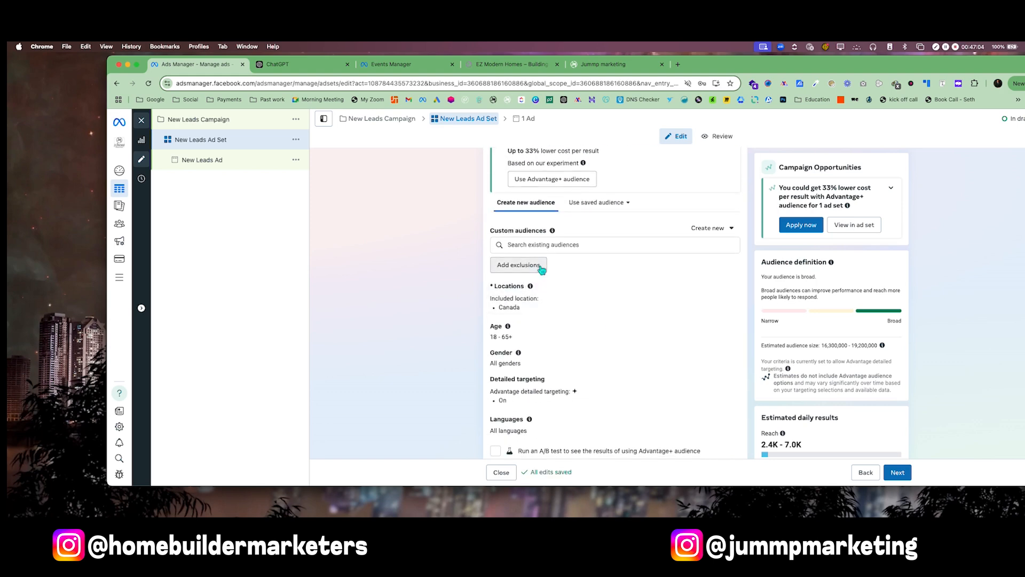
pyautogui.click(597, 205)
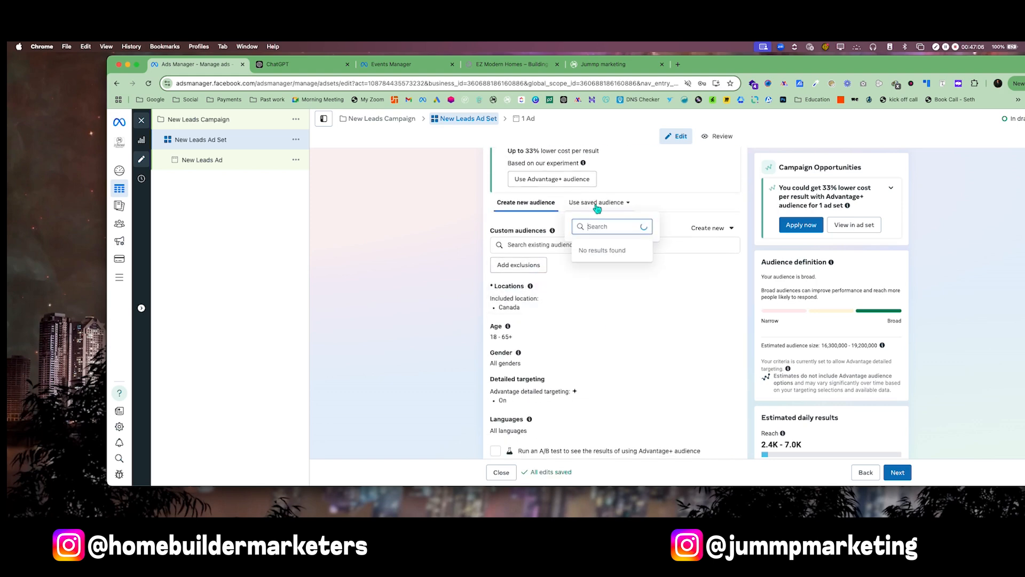
pyautogui.click(707, 228)
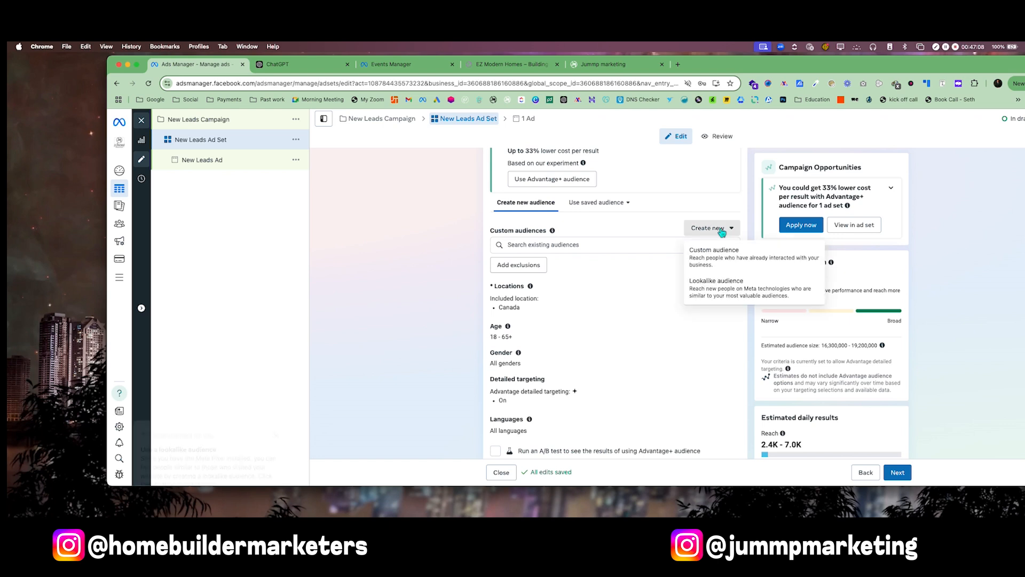
pyautogui.click(727, 259)
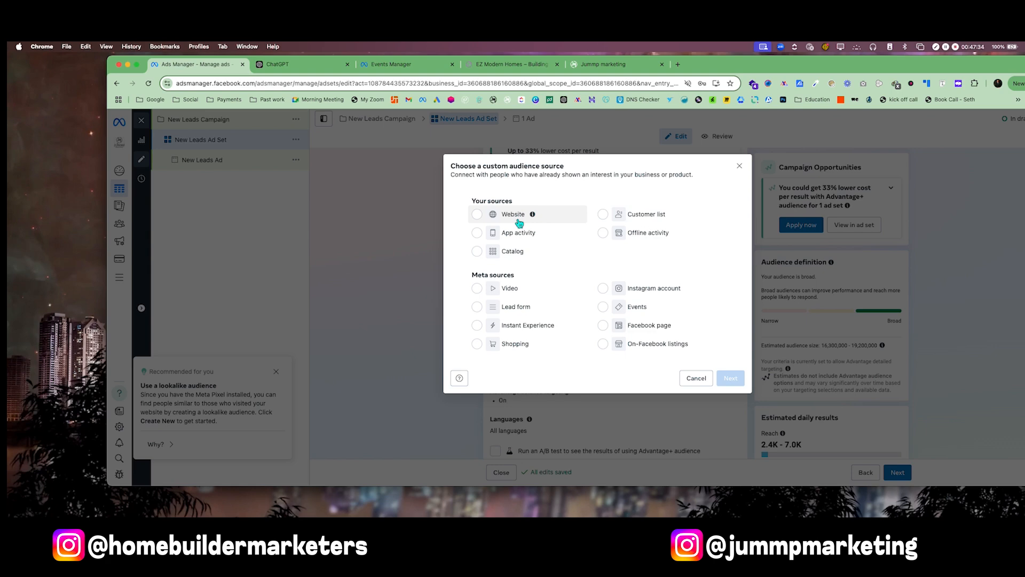
pyautogui.click(691, 377)
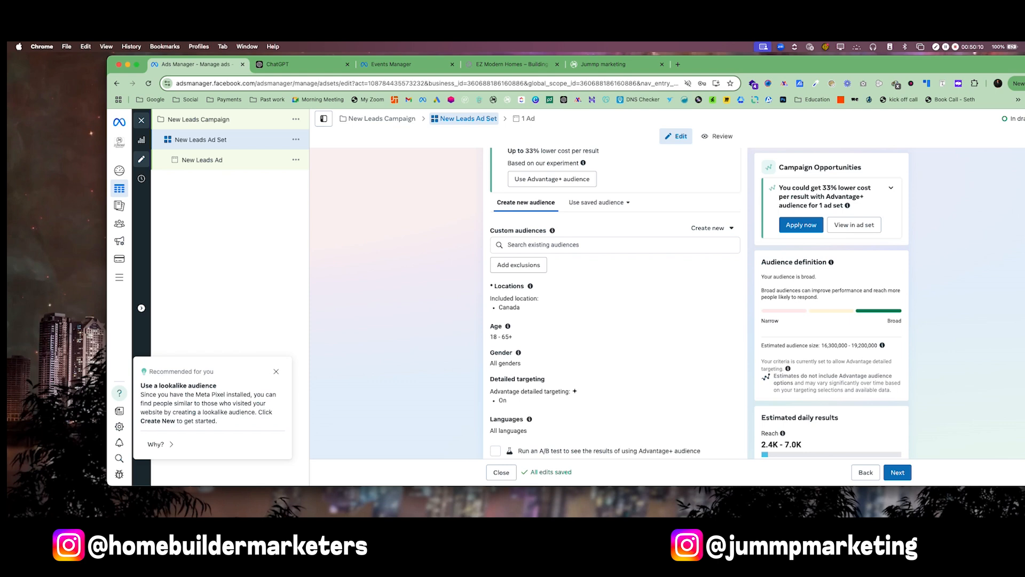
pyautogui.scroll(-4, 577, 280)
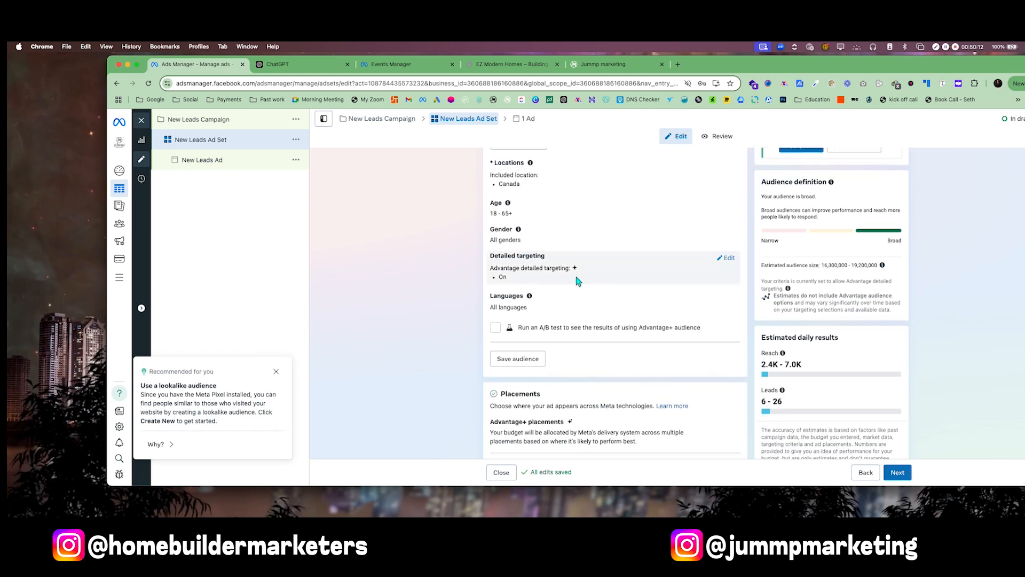